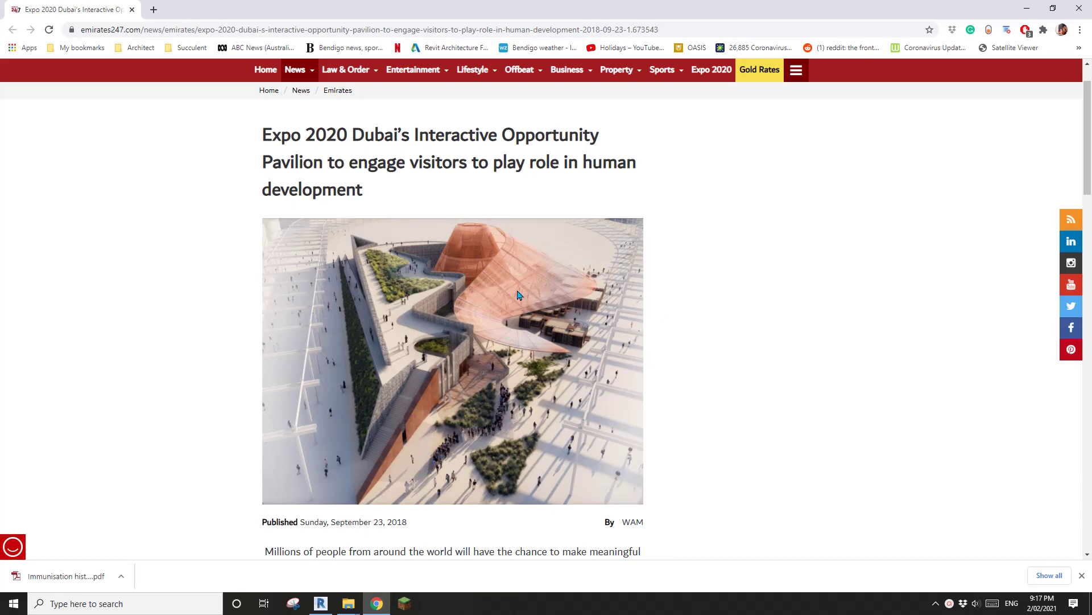
- Switch to the Revit project showing the Ground Floor plan
{"action": "left_click", "coordinate": [321, 603]}
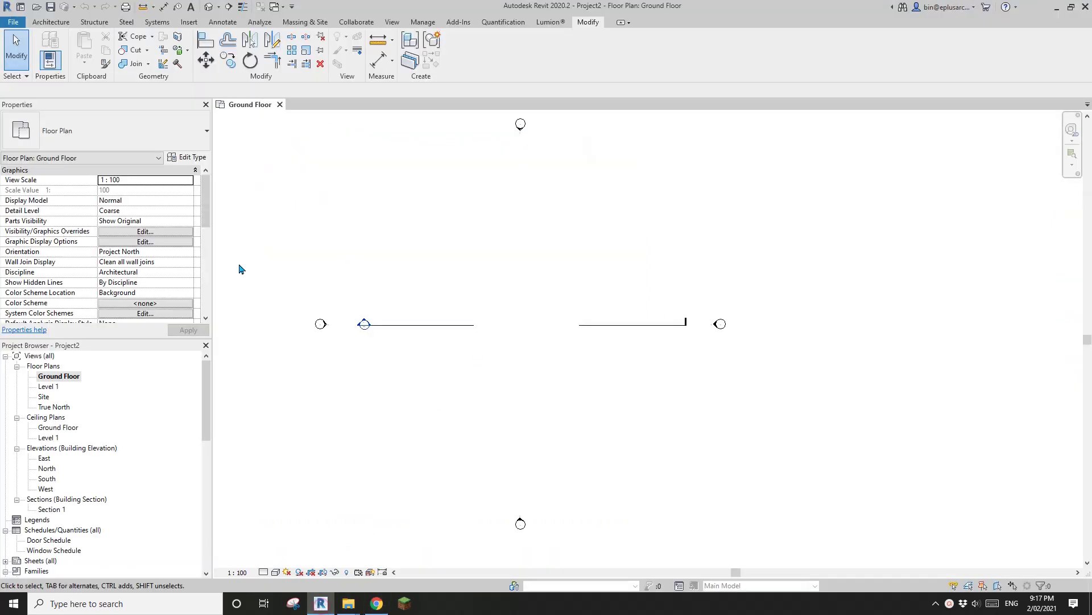
{"action": "middle_click_drag", "start_coordinate": [262, 210], "coordinate": [366, 206]}
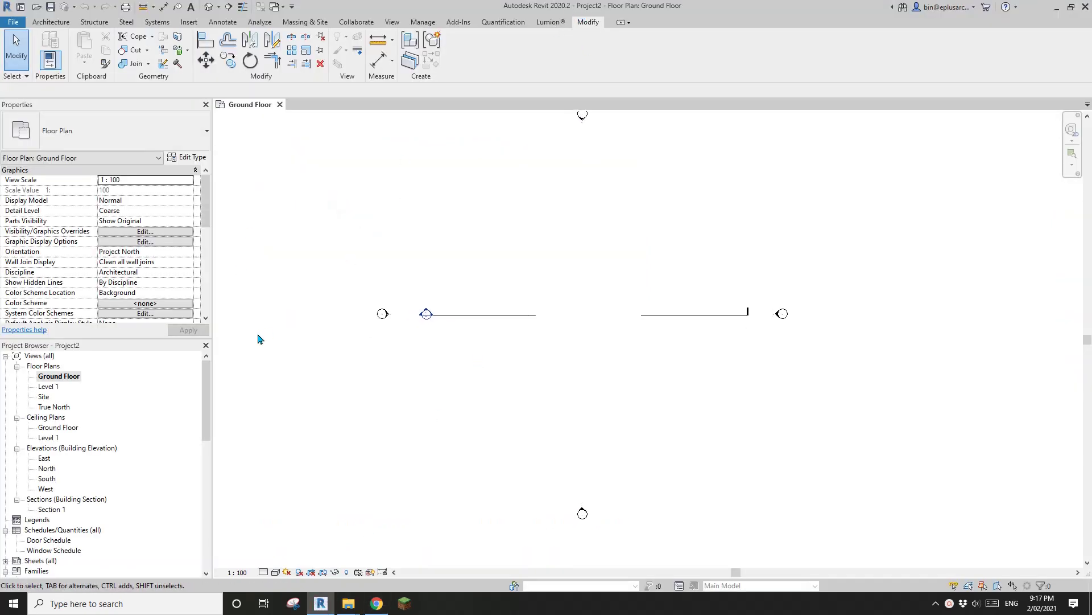
{"action": "middle_click_drag", "start_coordinate": [526, 259], "coordinate": [524, 268]}
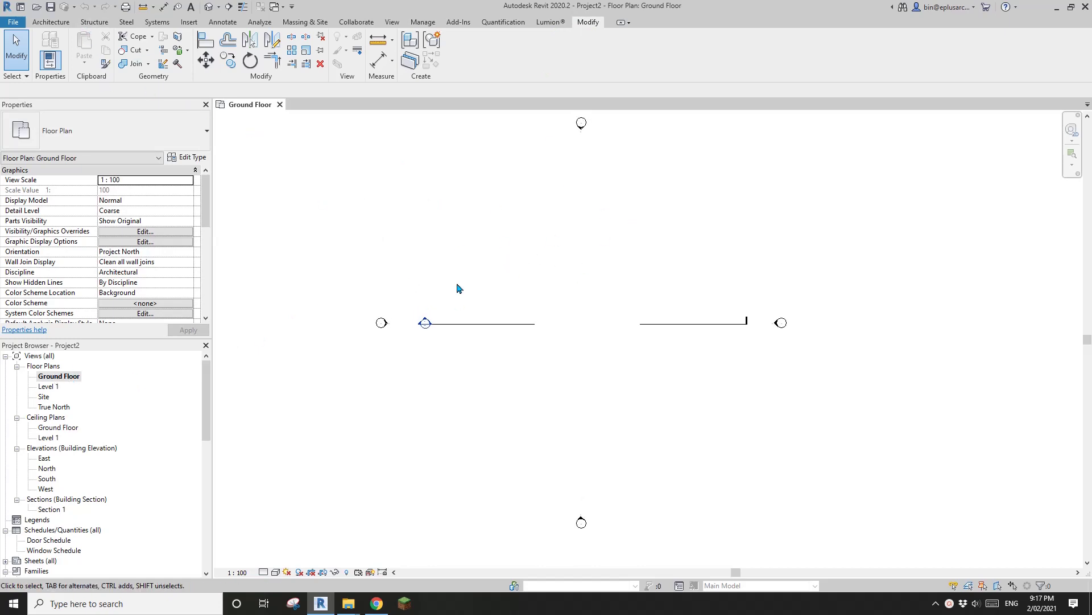
- Start placing a structural column and load the Concrete-Round-Column family from the Concrete folder
{"action": "left_click", "coordinate": [52, 22]}
{"action": "left_click", "coordinate": [134, 57]}
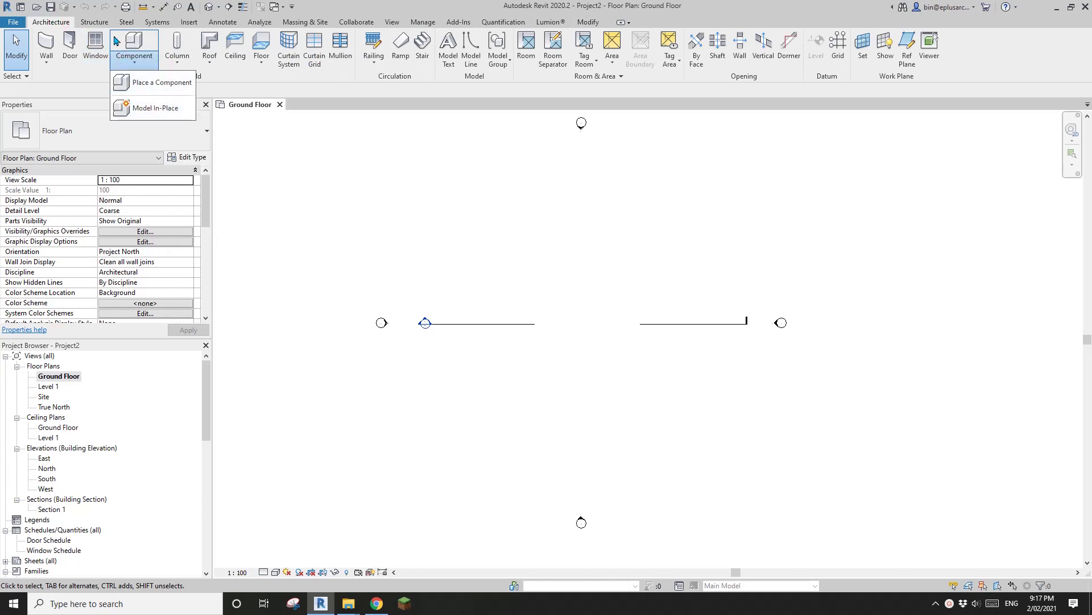
{"action": "left_click", "coordinate": [98, 23]}
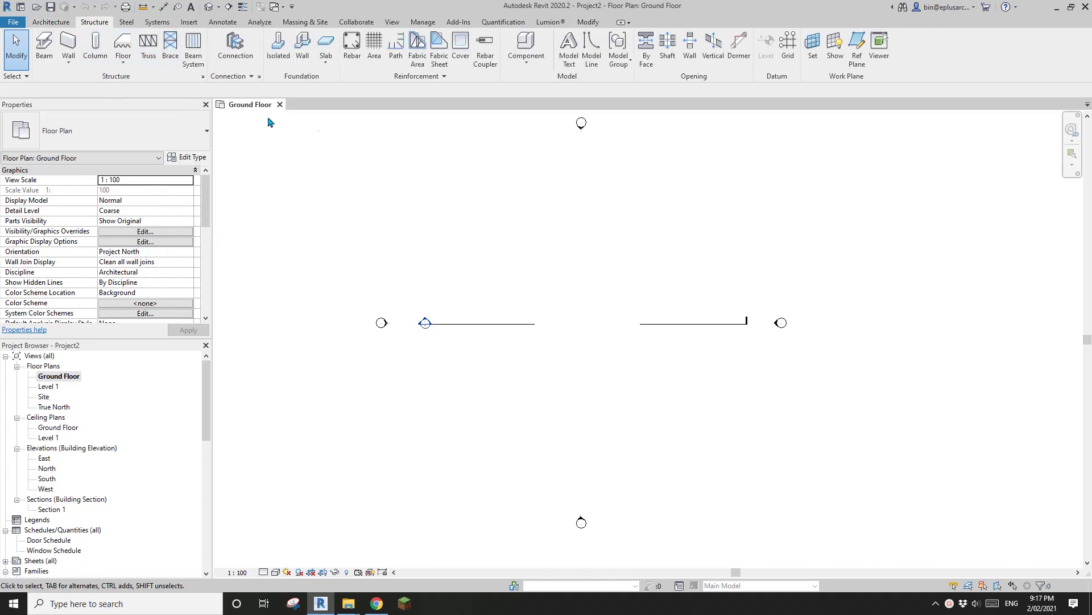
{"action": "left_click", "coordinate": [95, 46]}
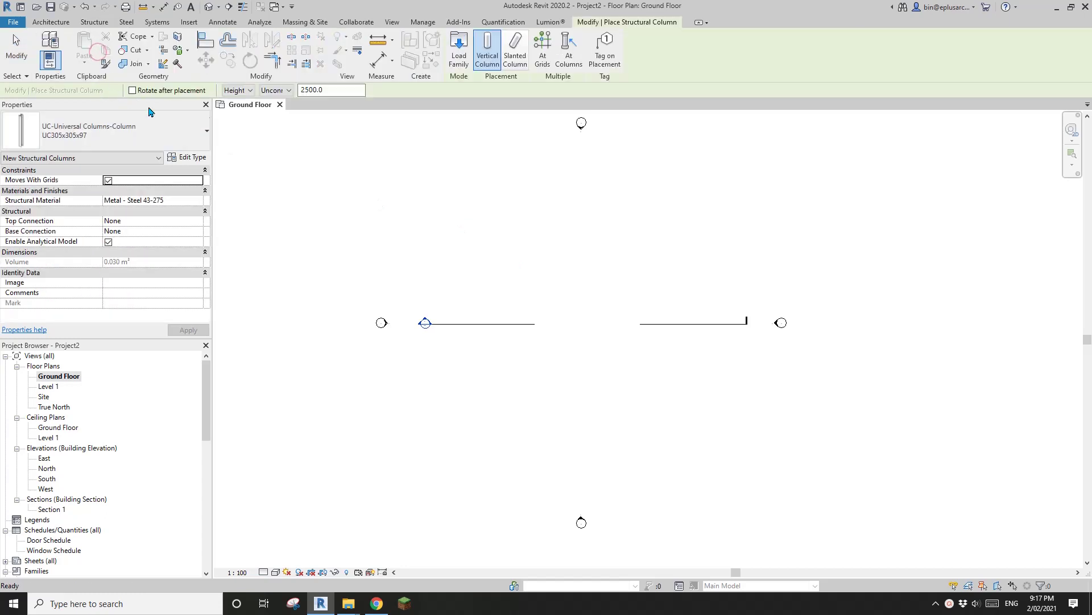
{"action": "left_click", "coordinate": [89, 139]}
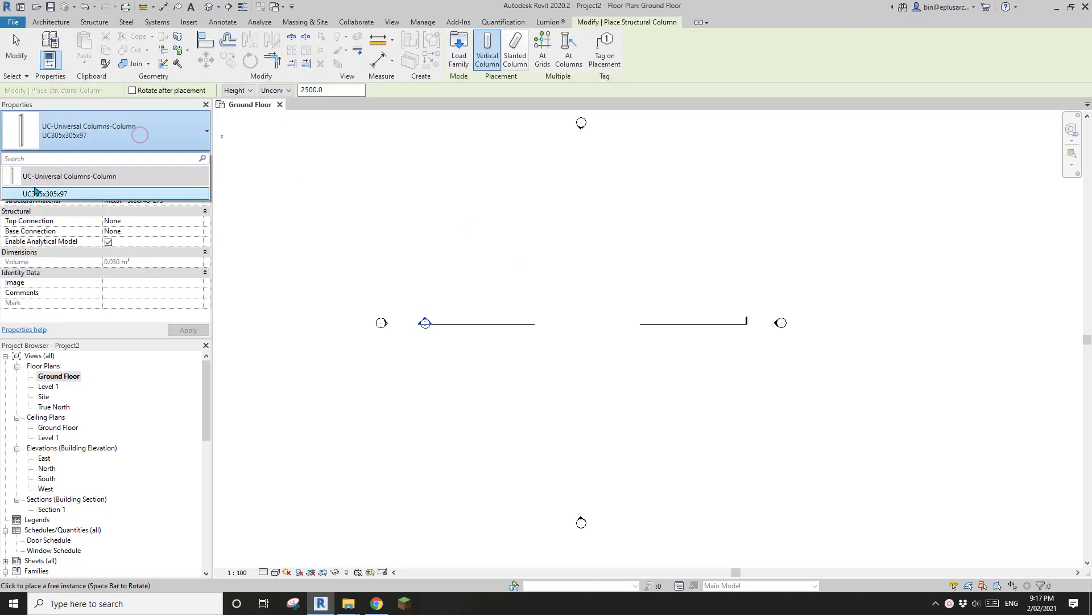
{"action": "left_click", "coordinate": [459, 51]}
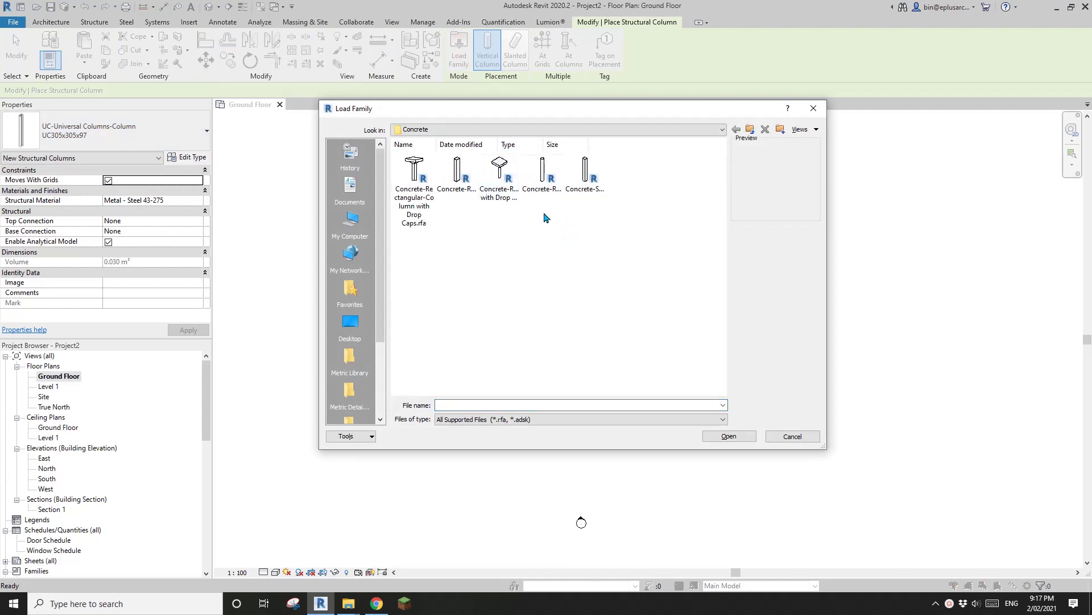
{"action": "left_click", "coordinate": [543, 176]}
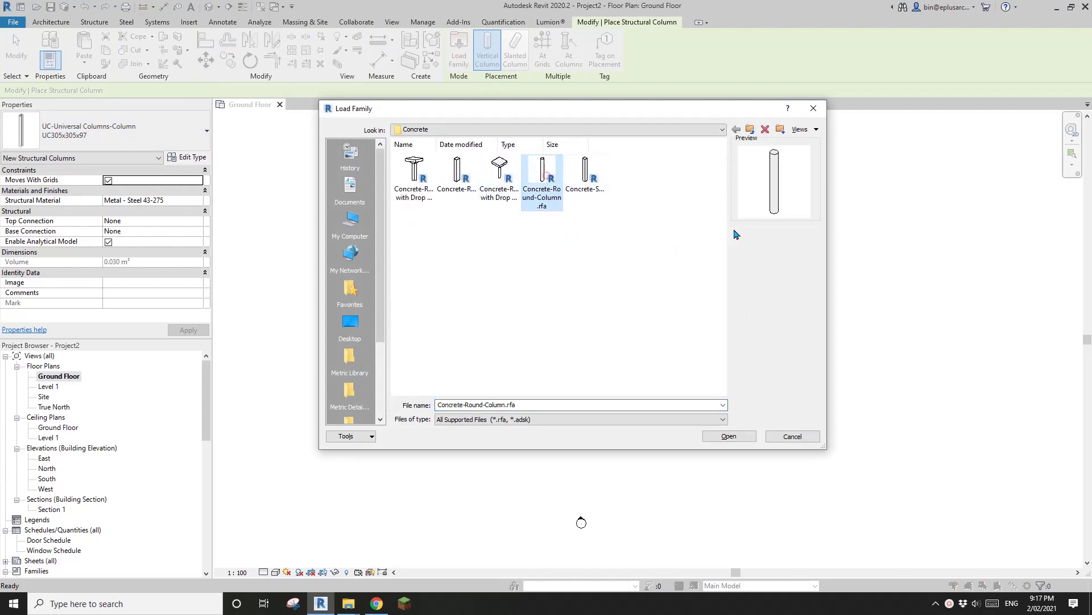
{"action": "left_click", "coordinate": [739, 437]}
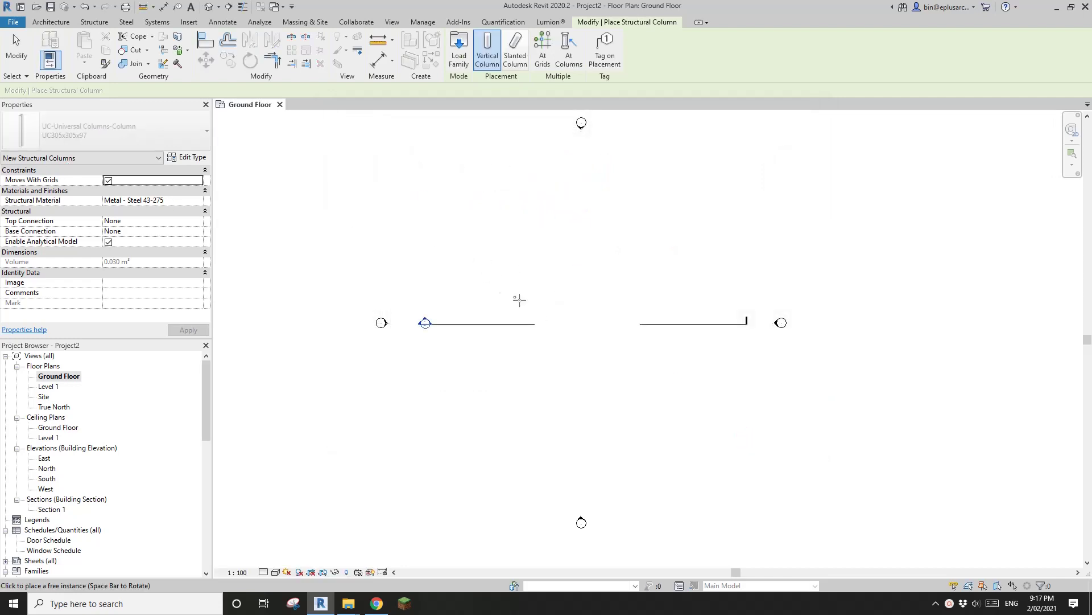
- Place three 300mm round concrete columns in an evenly spaced horizontal row above the section line, with a height of 2500
{"action": "scroll", "coordinate": [584, 319], "scroll_direction": "up", "scroll_amount": 1}
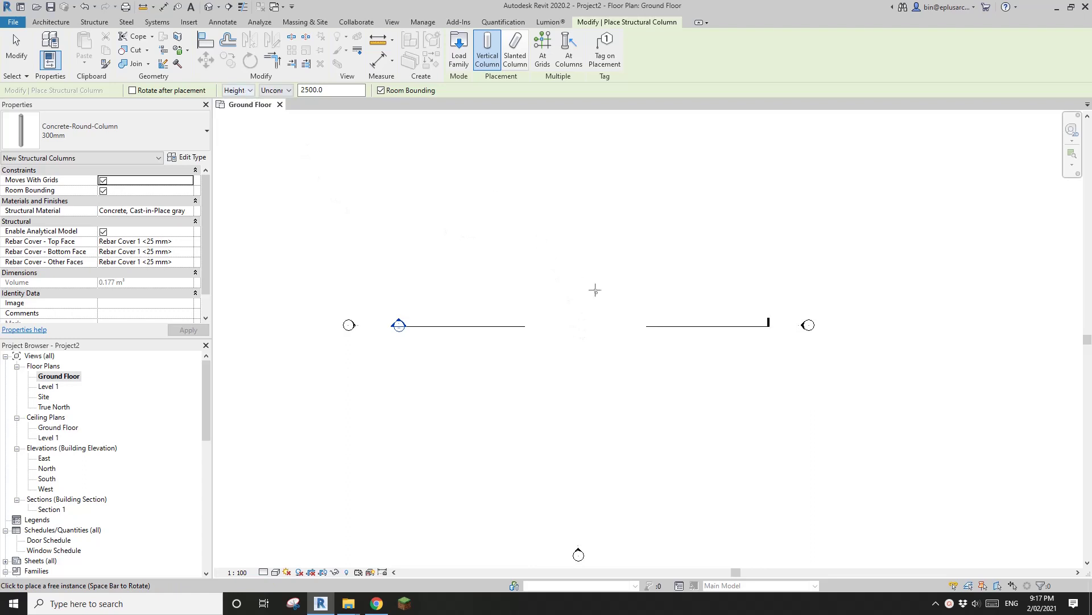
{"action": "scroll", "coordinate": [573, 303], "scroll_direction": "up", "scroll_amount": 1}
{"action": "scroll", "coordinate": [636, 305], "scroll_direction": "up", "scroll_amount": 1}
{"action": "middle_click_drag", "start_coordinate": [636, 305], "coordinate": [627, 376]}
{"action": "middle_click_drag", "start_coordinate": [586, 344], "coordinate": [581, 353]}
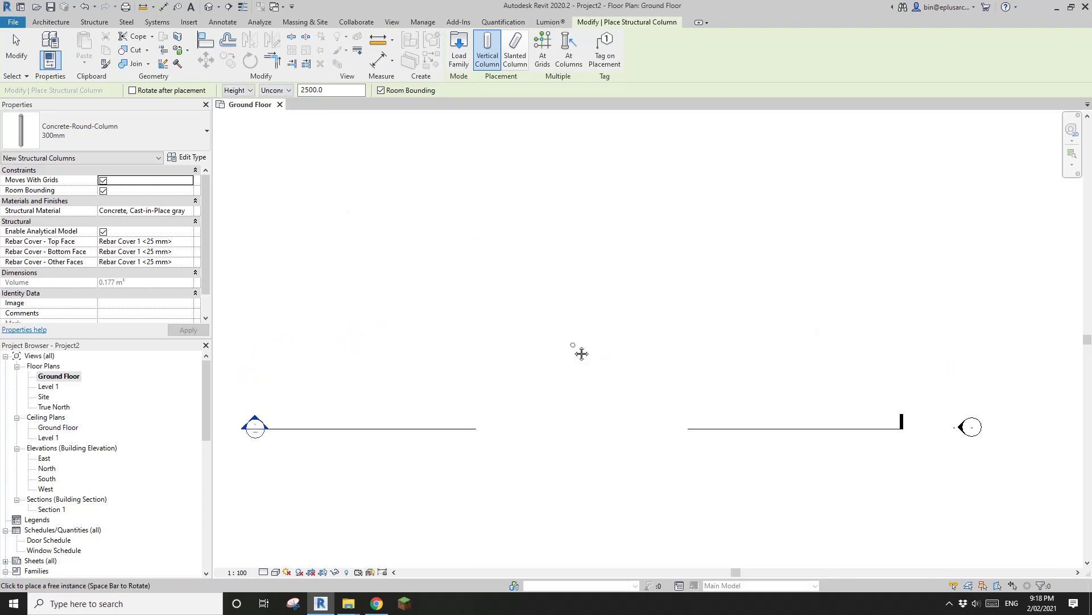
{"action": "left_click", "coordinate": [531, 343]}
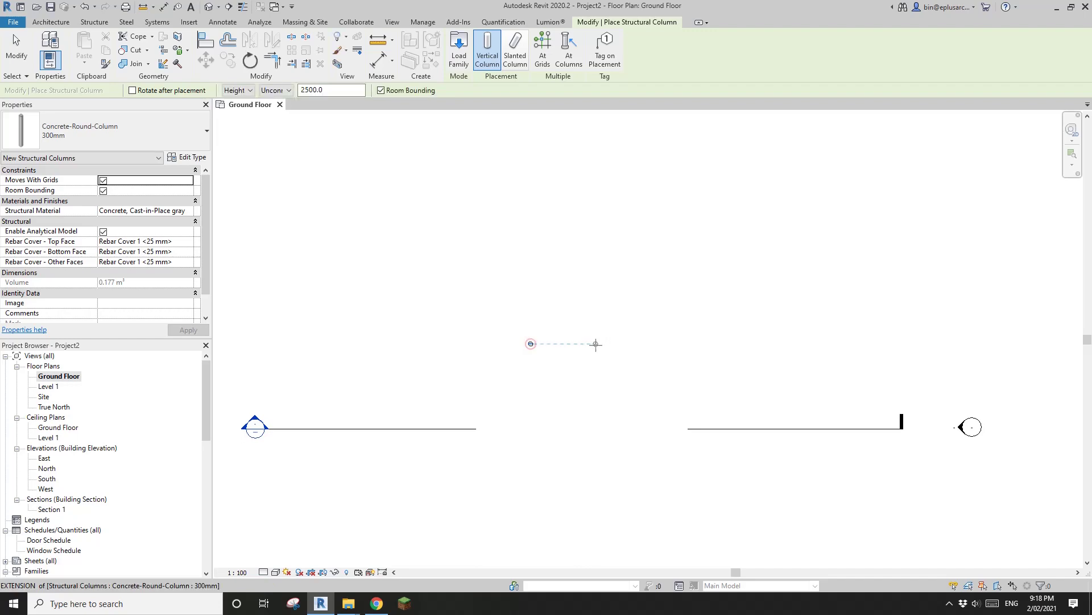
{"action": "left_click", "coordinate": [660, 344]}
{"action": "key", "text": "Escape"}
{"action": "key", "text": "Escape"}
- Open the default 3D view and set the middle column's top offset to 10000
{"action": "left_click", "coordinate": [209, 7]}
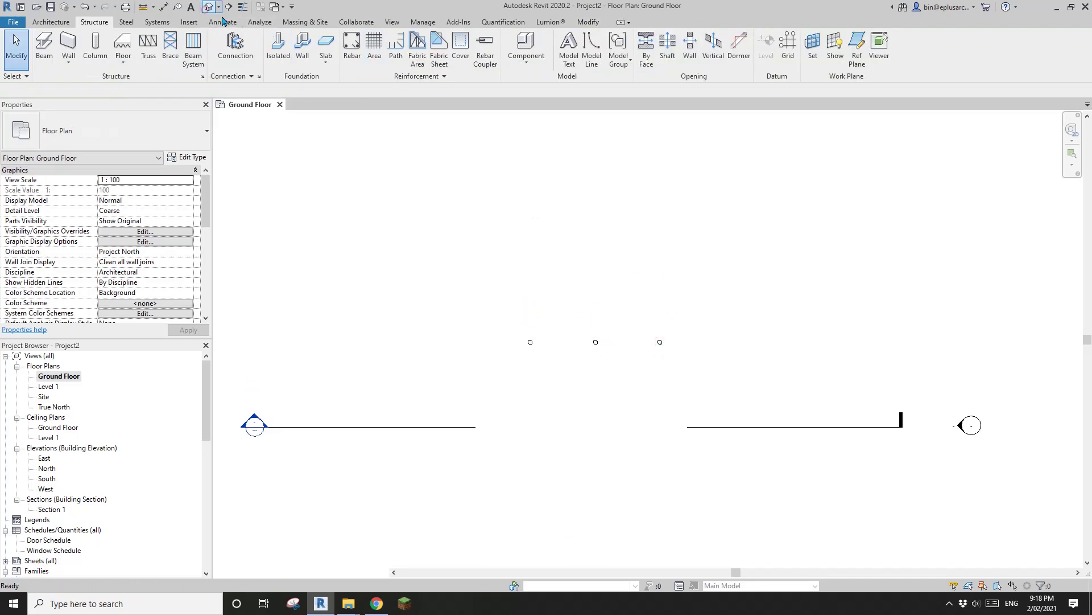
{"action": "middle_click_drag", "start_coordinate": [668, 314], "coordinate": [755, 339], "text": "shift"}
{"action": "scroll", "coordinate": [752, 340], "scroll_direction": "up", "scroll_amount": 2}
{"action": "middle_click_drag", "start_coordinate": [688, 344], "coordinate": [682, 360]}
{"action": "left_click", "coordinate": [640, 330]}
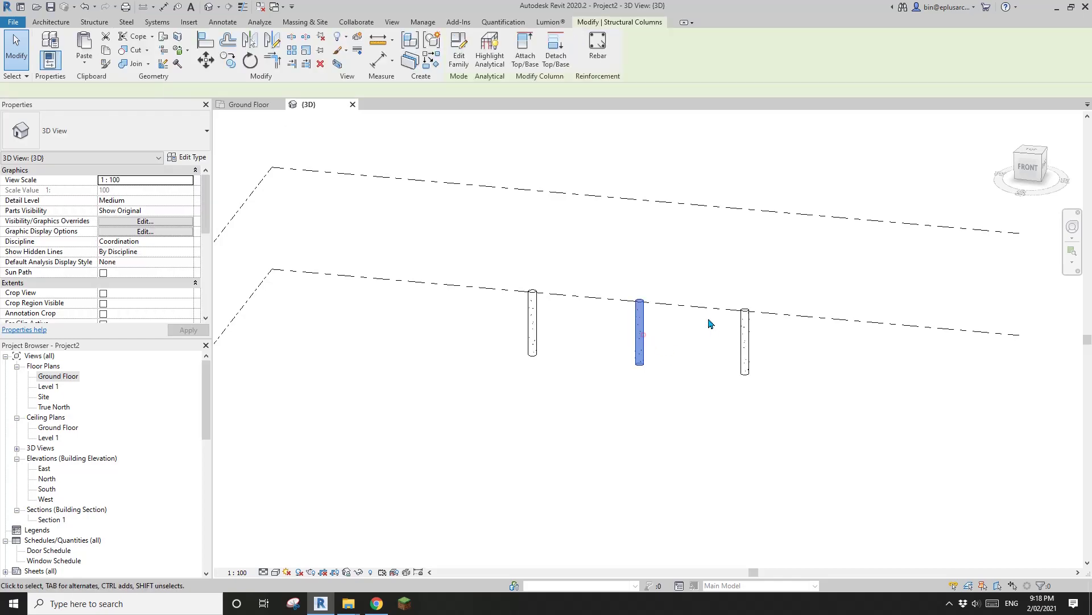
{"action": "middle_click_drag", "start_coordinate": [710, 317], "coordinate": [606, 392], "text": "shift"}
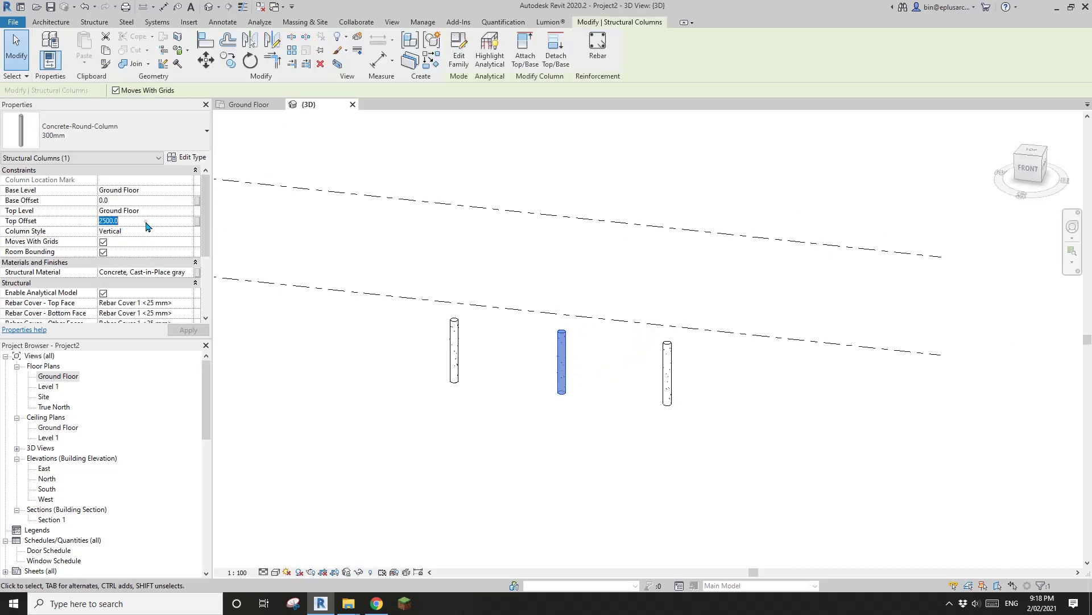
{"action": "key", "text": "Return"}
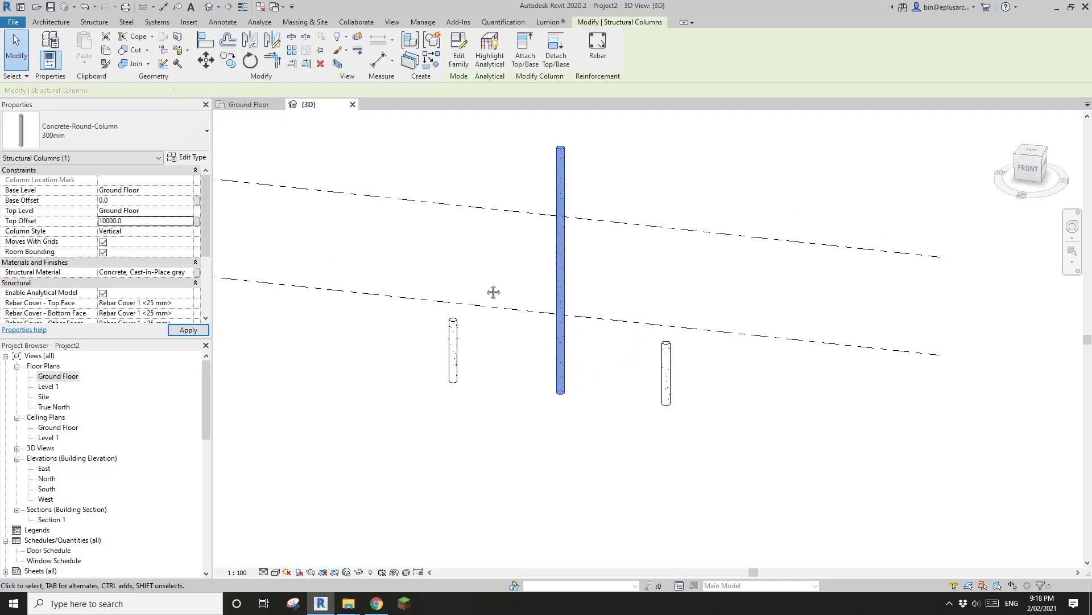
{"action": "key", "text": "Escape"}
- Create an in-place model in the Mass category, keeping the default name
{"action": "left_click", "coordinate": [660, 376]}
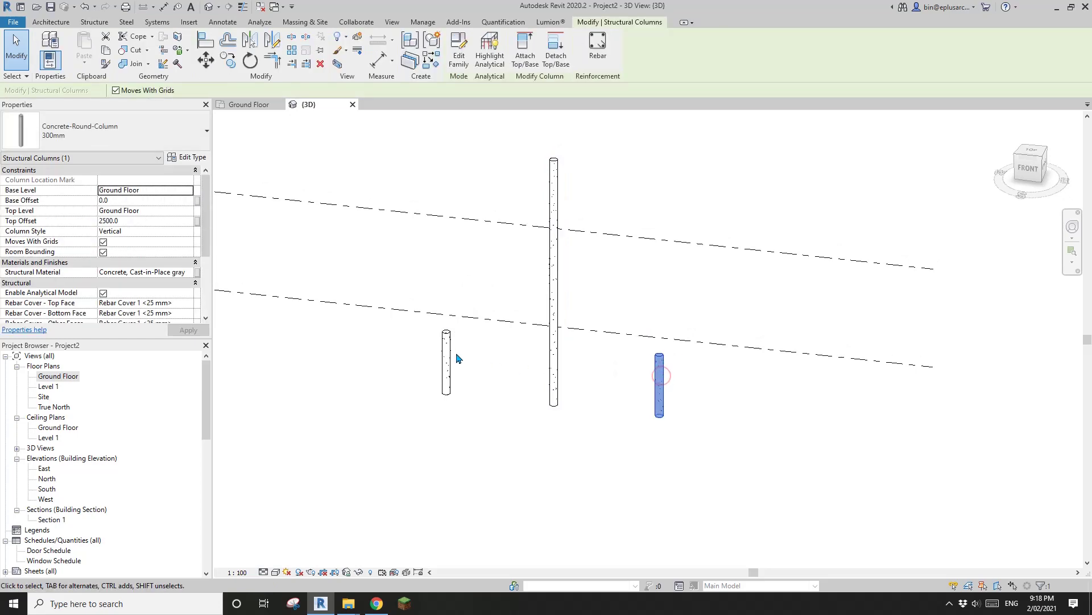
{"action": "middle_click_drag", "start_coordinate": [592, 342], "coordinate": [590, 356], "text": "shift"}
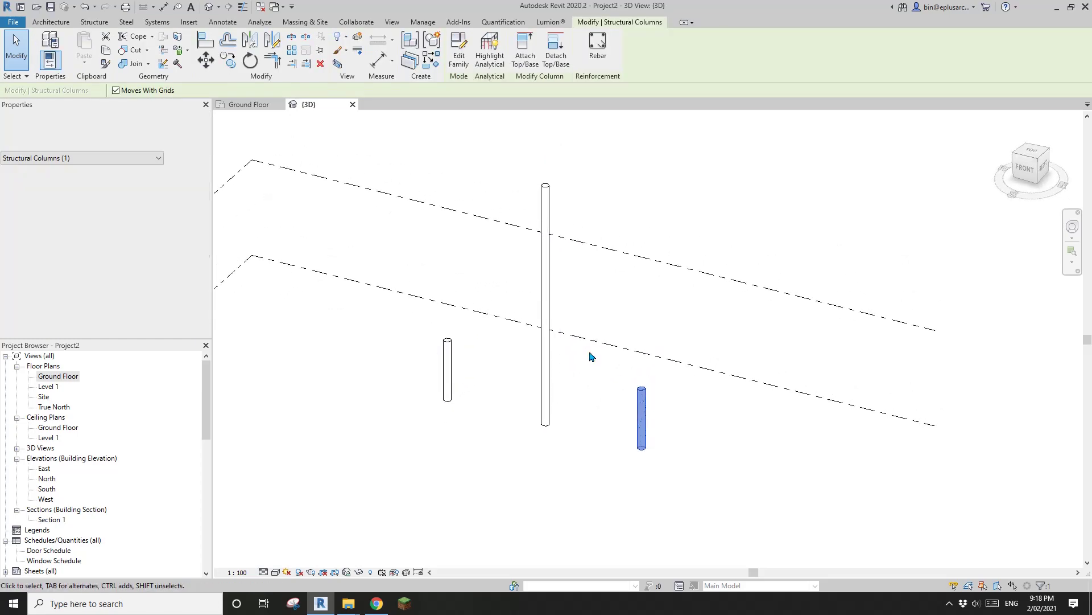
{"action": "middle_click_drag", "start_coordinate": [571, 298], "coordinate": [562, 310]}
{"action": "left_click", "coordinate": [50, 22]}
{"action": "left_click", "coordinate": [135, 59]}
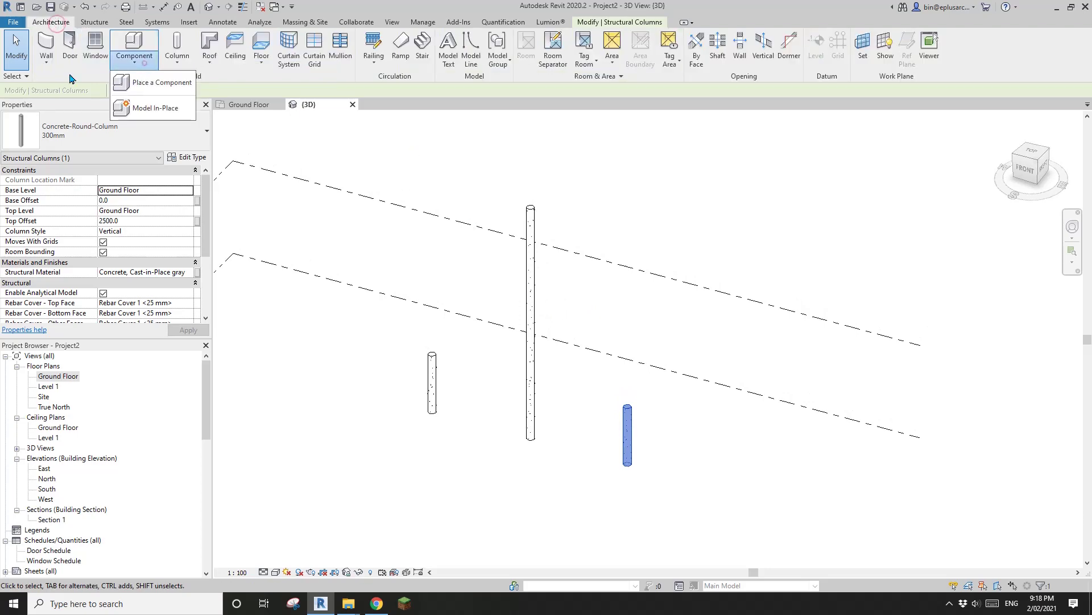
{"action": "left_click", "coordinate": [160, 112]}
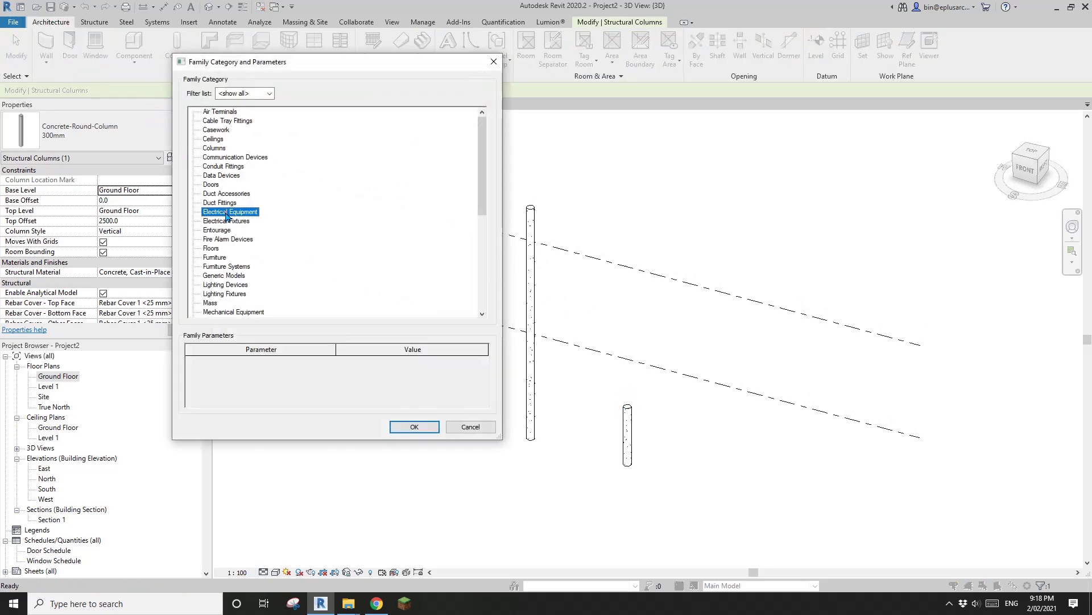
{"action": "left_click", "coordinate": [414, 426]}
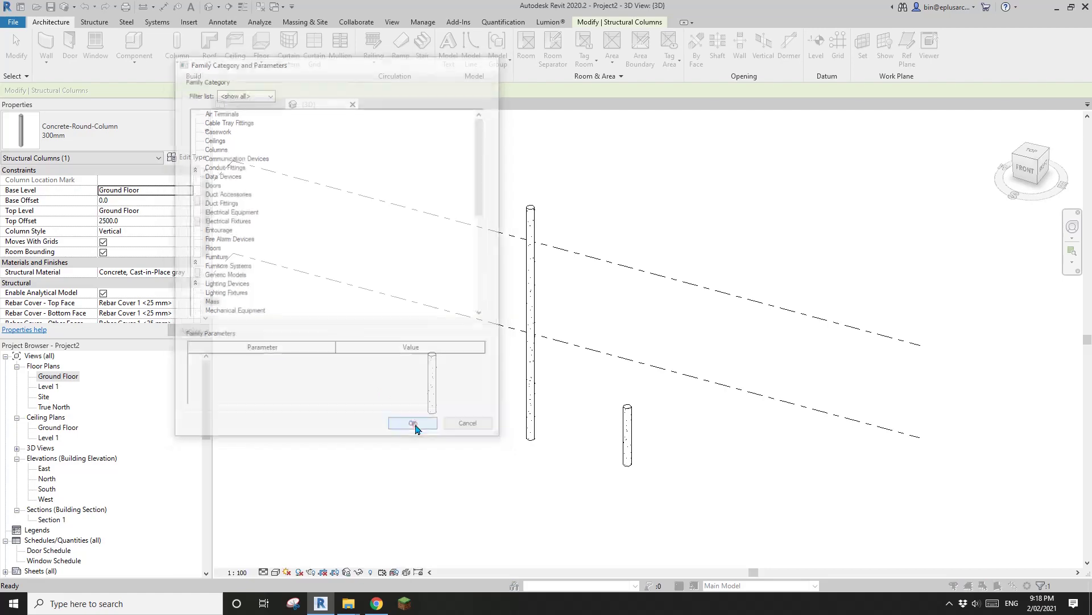
{"action": "left_click", "coordinate": [751, 299]}
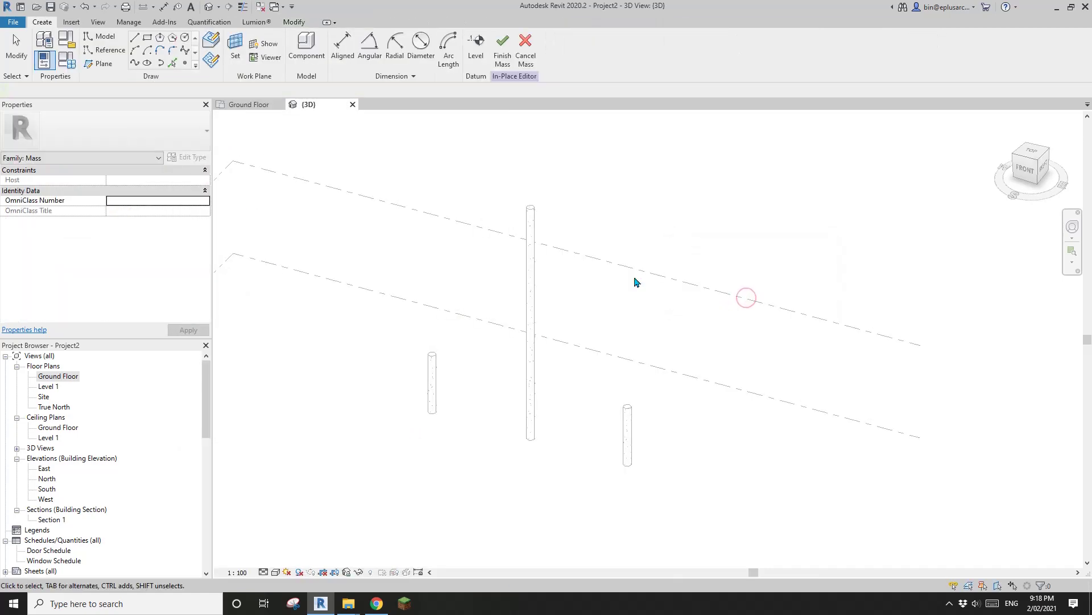
- Draw a reference spline through points from the tall column's top centre to the top centre of the short column on its right
{"action": "left_click", "coordinate": [106, 50]}
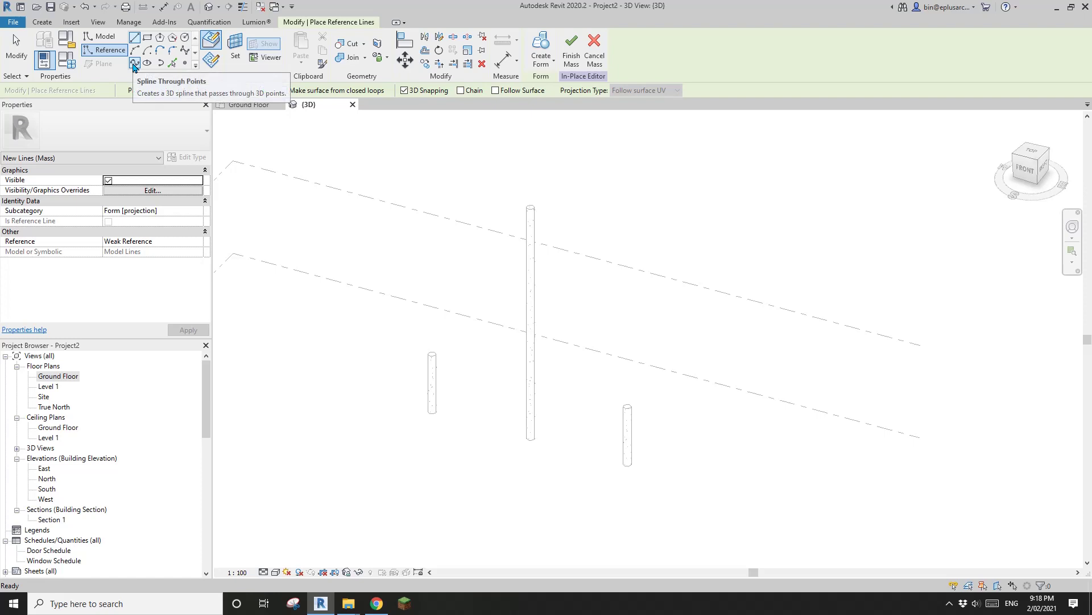
{"action": "left_click", "coordinate": [135, 62]}
{"action": "middle_click_drag", "start_coordinate": [571, 210], "coordinate": [497, 244], "text": "shift"}
{"action": "scroll", "coordinate": [496, 244], "scroll_direction": "up", "scroll_amount": 5}
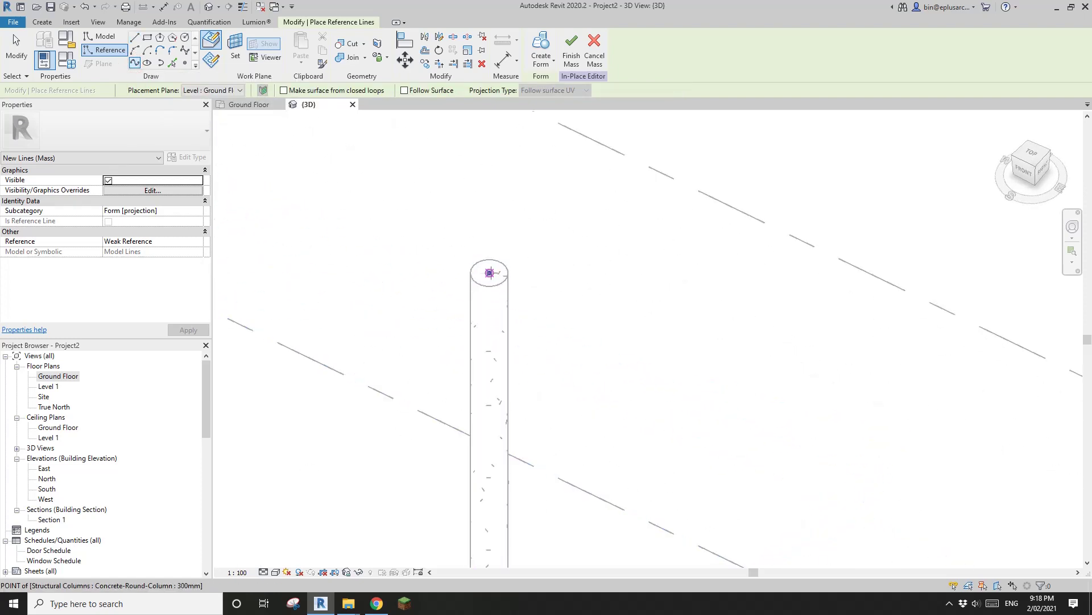
{"action": "left_click", "coordinate": [490, 273]}
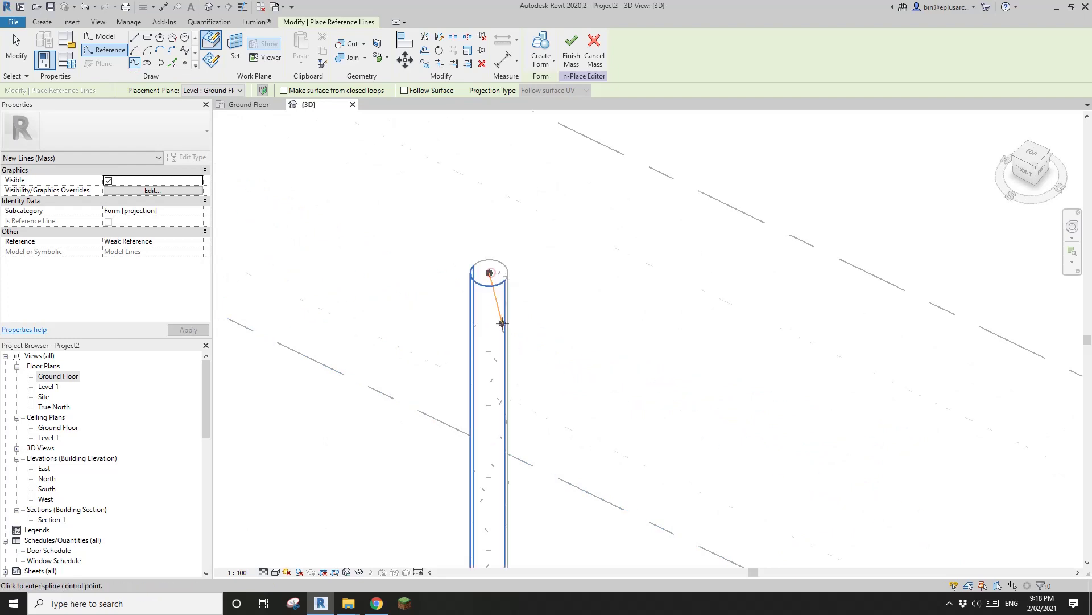
{"action": "scroll", "coordinate": [503, 323], "scroll_direction": "down", "scroll_amount": 7}
{"action": "middle_click_drag", "start_coordinate": [509, 331], "coordinate": [493, 241]}
{"action": "scroll", "coordinate": [507, 324], "scroll_direction": "up", "scroll_amount": 7}
{"action": "scroll", "coordinate": [544, 301], "scroll_direction": "up", "scroll_amount": 3}
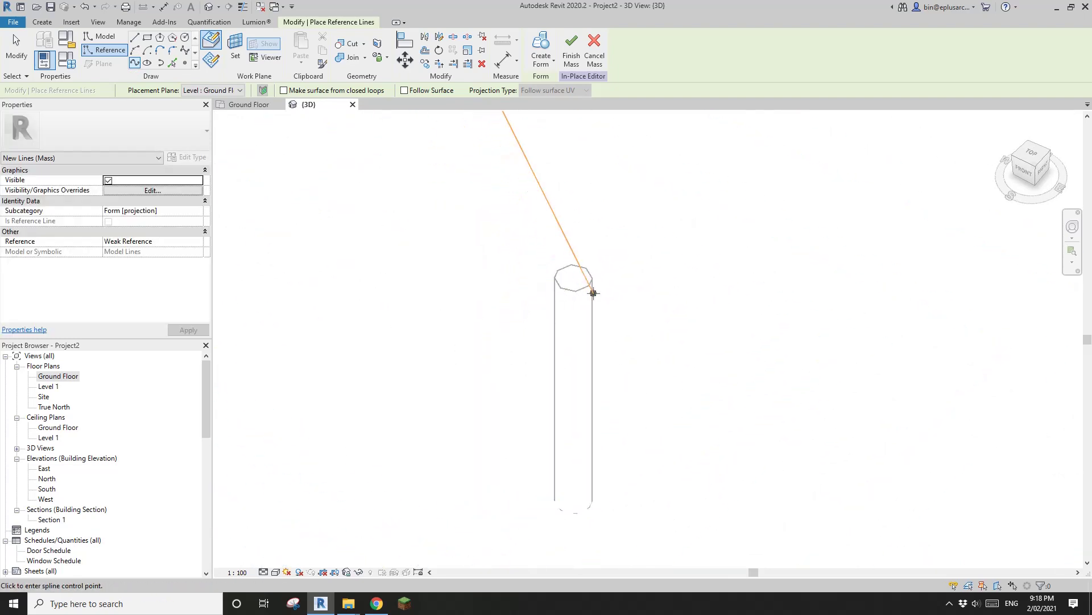
{"action": "left_click", "coordinate": [574, 277]}
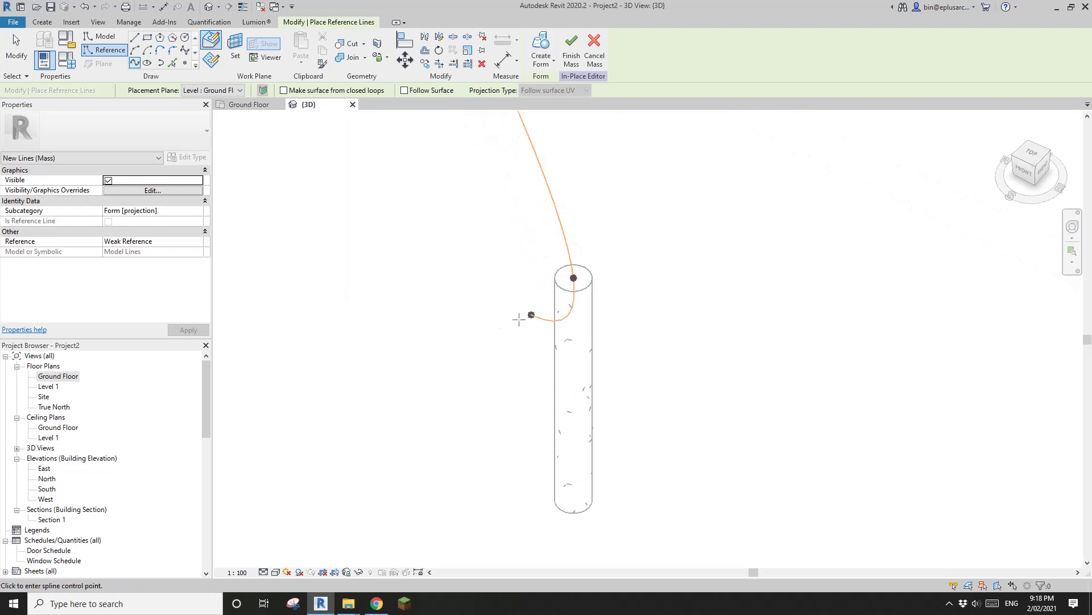
{"action": "scroll", "coordinate": [492, 318], "scroll_direction": "down", "scroll_amount": 7}
{"action": "key", "text": "Escape"}
{"action": "key", "text": "Escape"}
{"action": "key", "text": "Escape"}
- Draw a reference spline through points from the top centre to the bottom centre of the short column left of the tall one
{"action": "middle_click_drag", "start_coordinate": [514, 303], "coordinate": [412, 306], "text": "shift"}
{"action": "scroll", "coordinate": [414, 306], "scroll_direction": "up", "scroll_amount": 2}
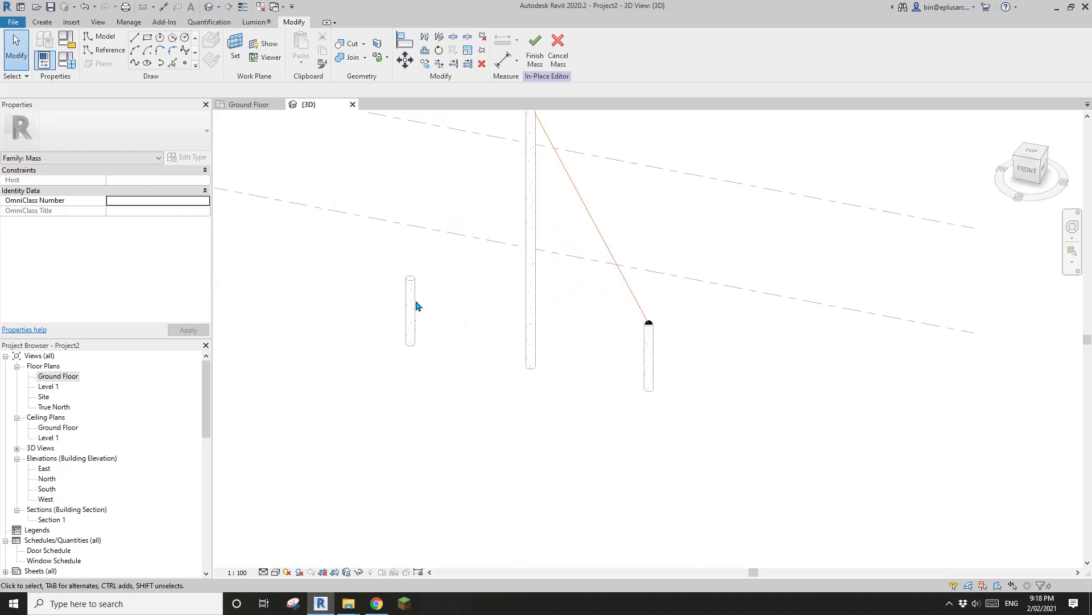
{"action": "left_click", "coordinate": [101, 54]}
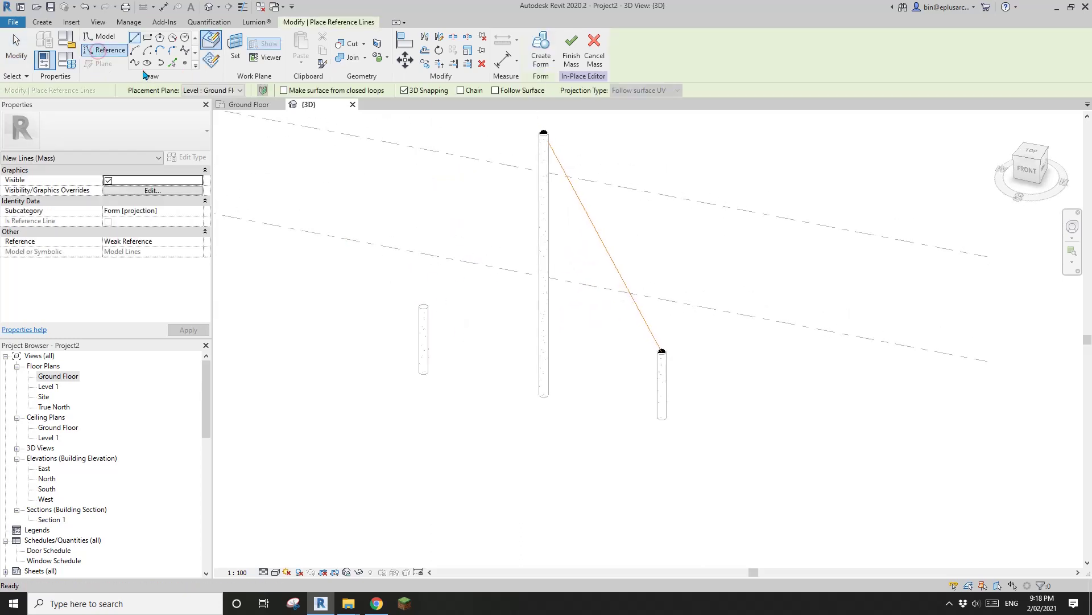
{"action": "left_click", "coordinate": [134, 63]}
{"action": "scroll", "coordinate": [421, 310], "scroll_direction": "up", "scroll_amount": 5}
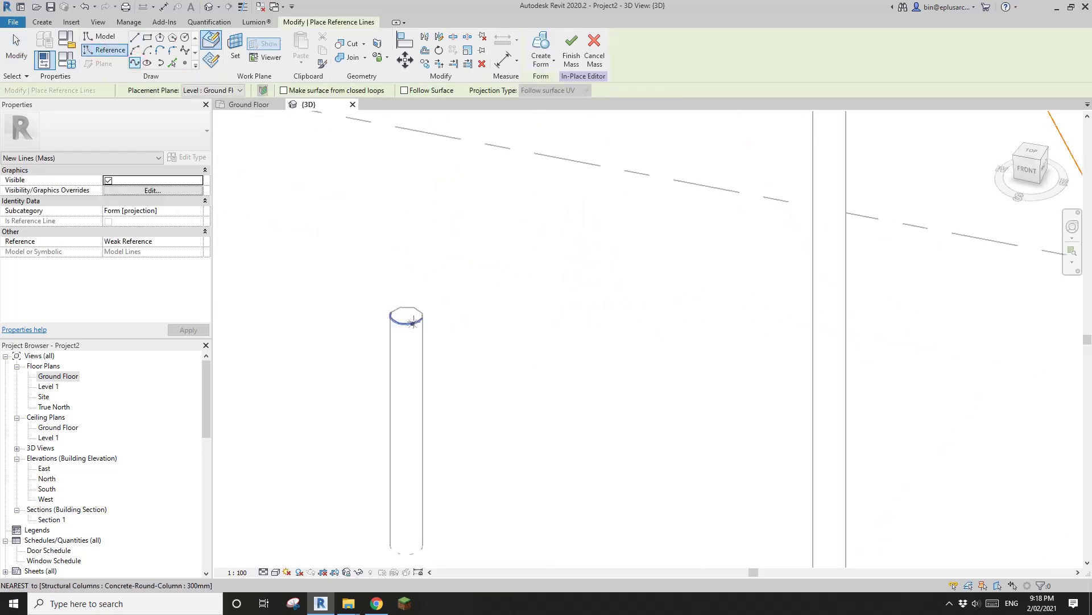
{"action": "left_click", "coordinate": [403, 312]}
{"action": "scroll", "coordinate": [408, 326], "scroll_direction": "down", "scroll_amount": 5}
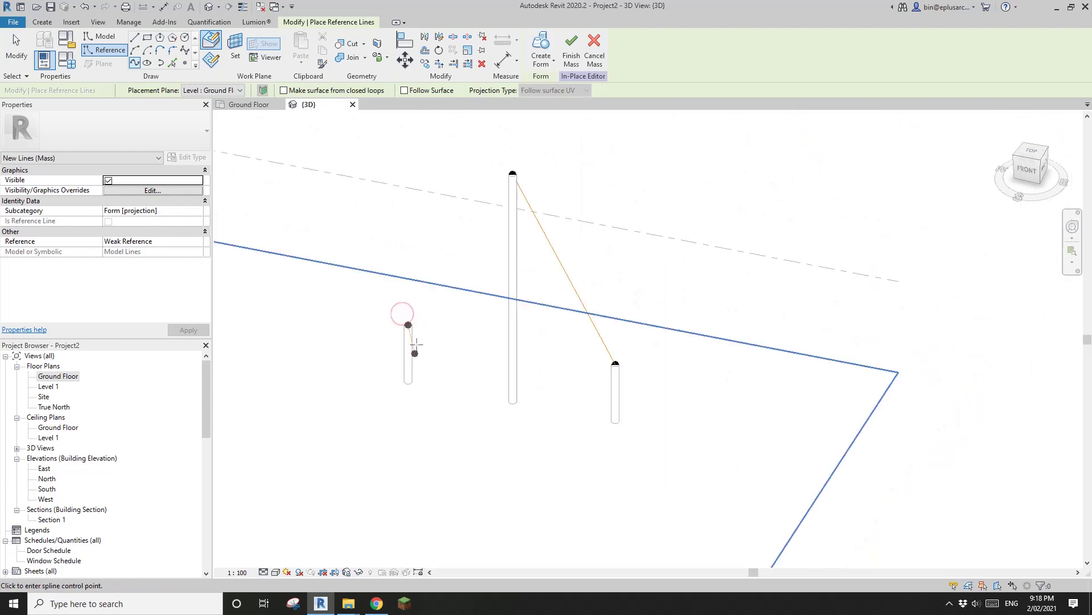
{"action": "middle_click_drag", "start_coordinate": [415, 353], "coordinate": [407, 461], "text": "shift"}
{"action": "scroll", "coordinate": [398, 424], "scroll_direction": "up", "scroll_amount": 6}
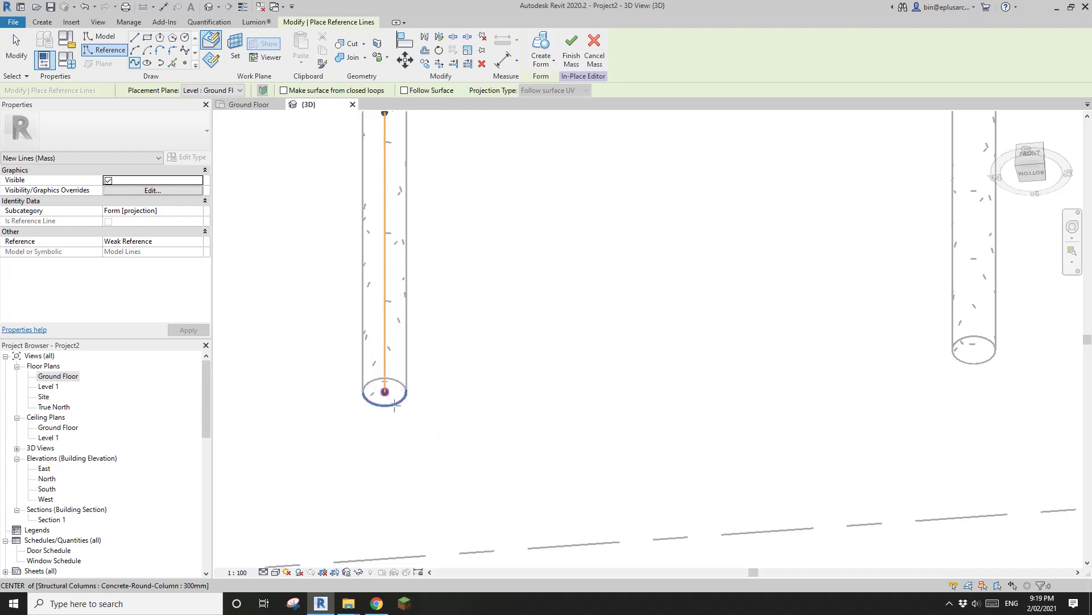
{"action": "scroll", "coordinate": [394, 405], "scroll_direction": "up", "scroll_amount": 1}
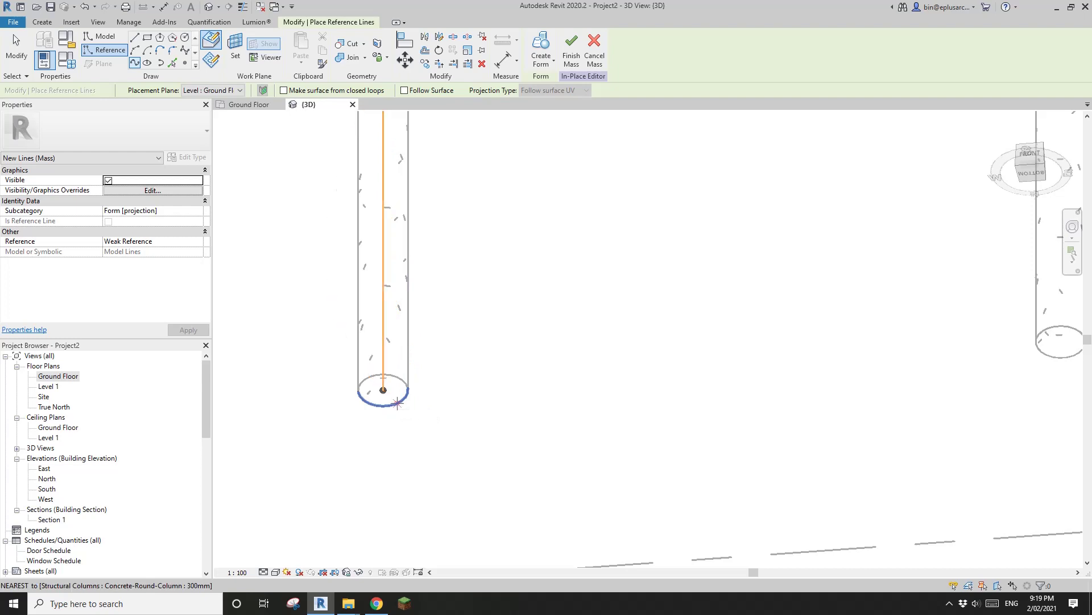
{"action": "left_click", "coordinate": [382, 390]}
{"action": "key", "text": "Escape"}
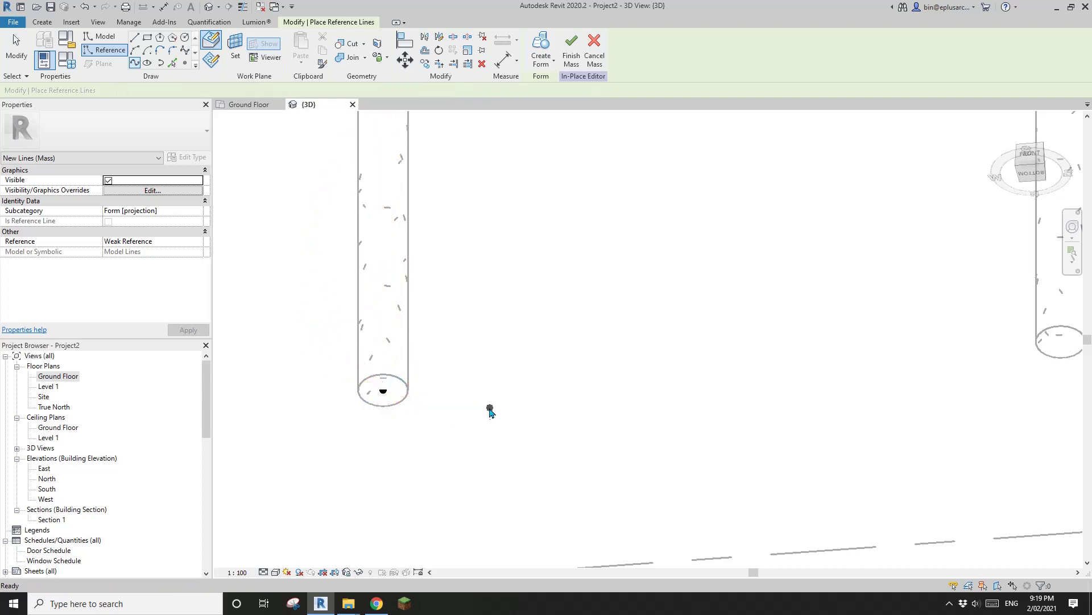
- Create a form from the two reference splines, choosing the cone-shaped revolve around the short column's axis line
{"action": "key", "text": "Escape"}
{"action": "scroll", "coordinate": [446, 398], "scroll_direction": "down", "scroll_amount": 5}
{"action": "mouse_move", "coordinate": [499, 316]}
{"action": "middle_mouse_down", "text": "shift"}
{"action": "mouse_move", "coordinate": [480, 310]}
{"action": "mouse_move", "coordinate": [476, 432]}
{"action": "mouse_move", "coordinate": [493, 315]}
{"action": "mouse_move", "coordinate": [484, 328]}
{"action": "middle_mouse_up", "text": "shift"}
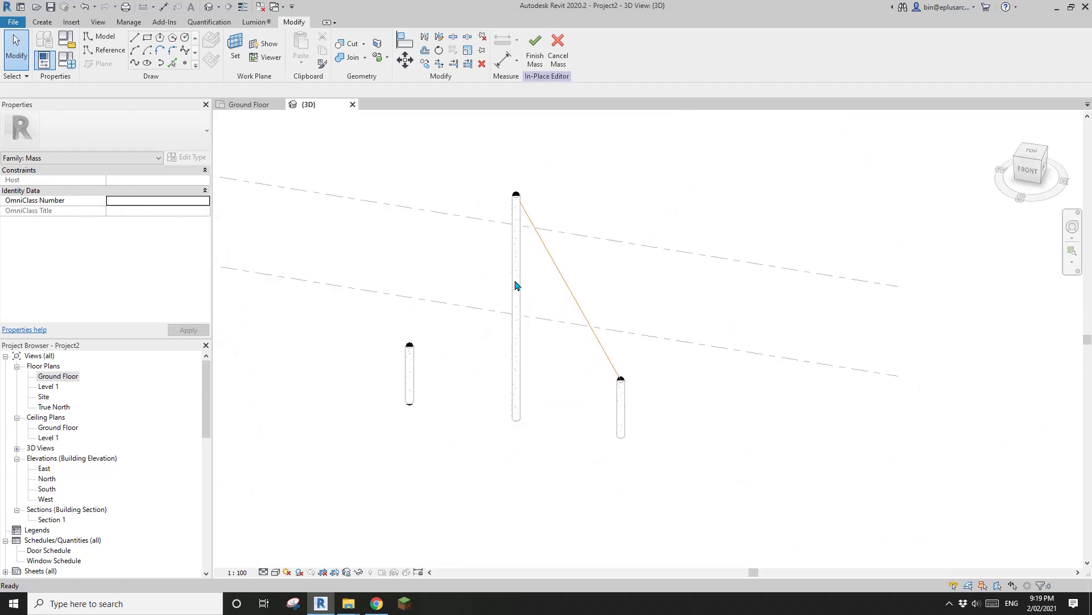
{"action": "left_click", "coordinate": [571, 297]}
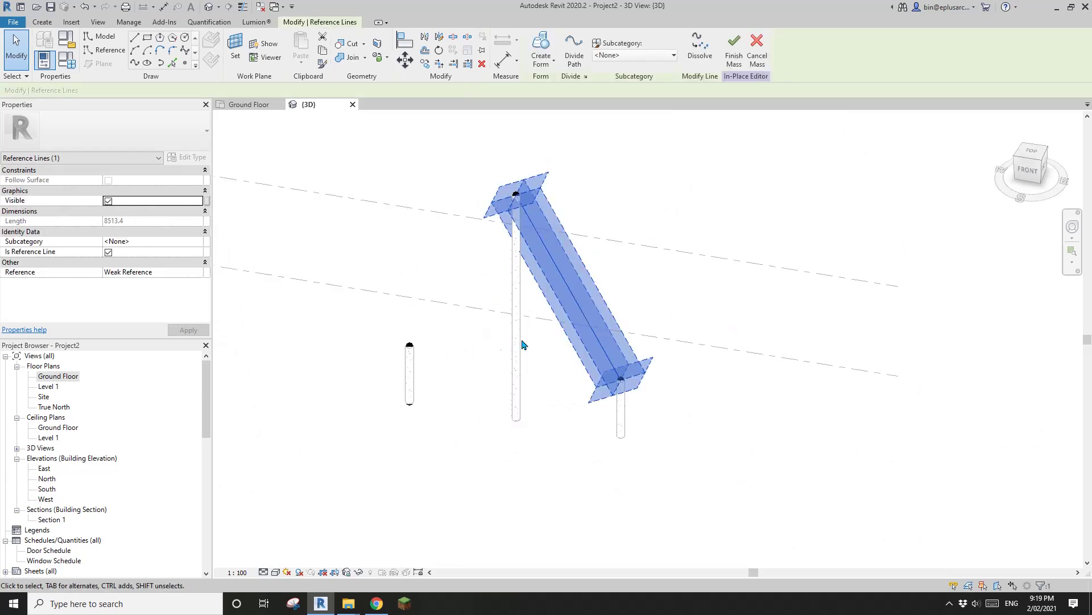
{"action": "left_click", "coordinate": [443, 370]}
{"action": "left_click", "coordinate": [410, 371]}
{"action": "scroll", "coordinate": [436, 359], "scroll_direction": "down", "scroll_amount": 3}
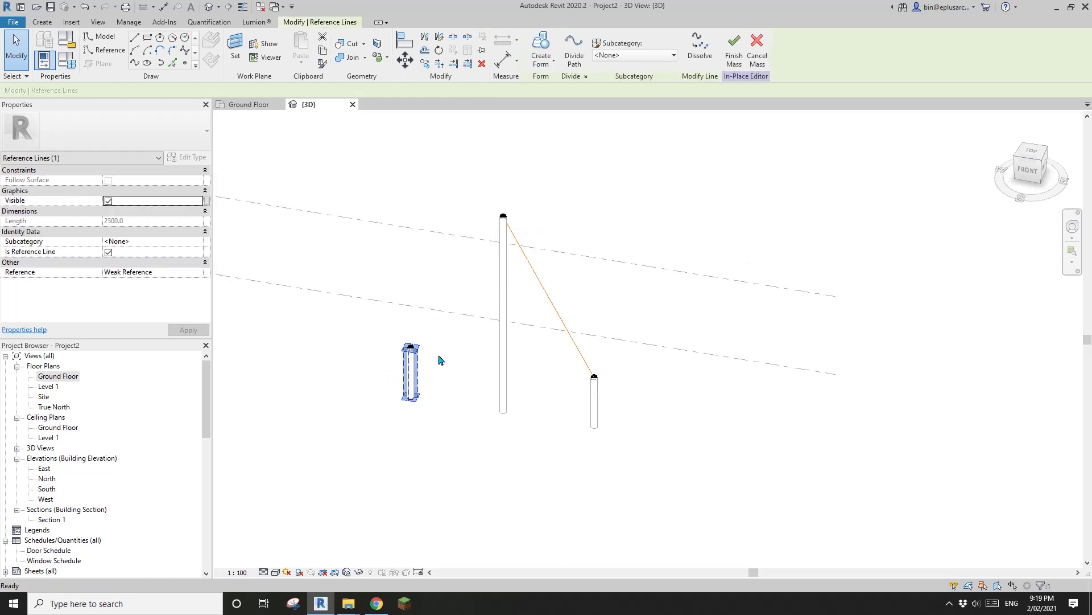
{"action": "left_click", "coordinate": [498, 327]}
{"action": "left_click_drag", "start_coordinate": [510, 314], "coordinate": [390, 361]}
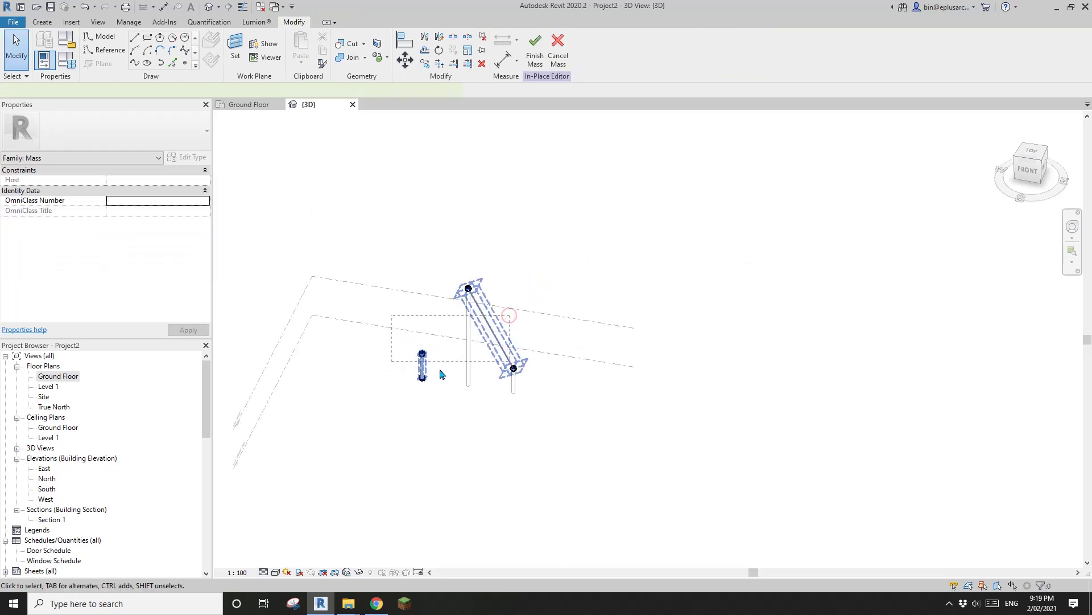
{"action": "left_click", "coordinate": [550, 59]}
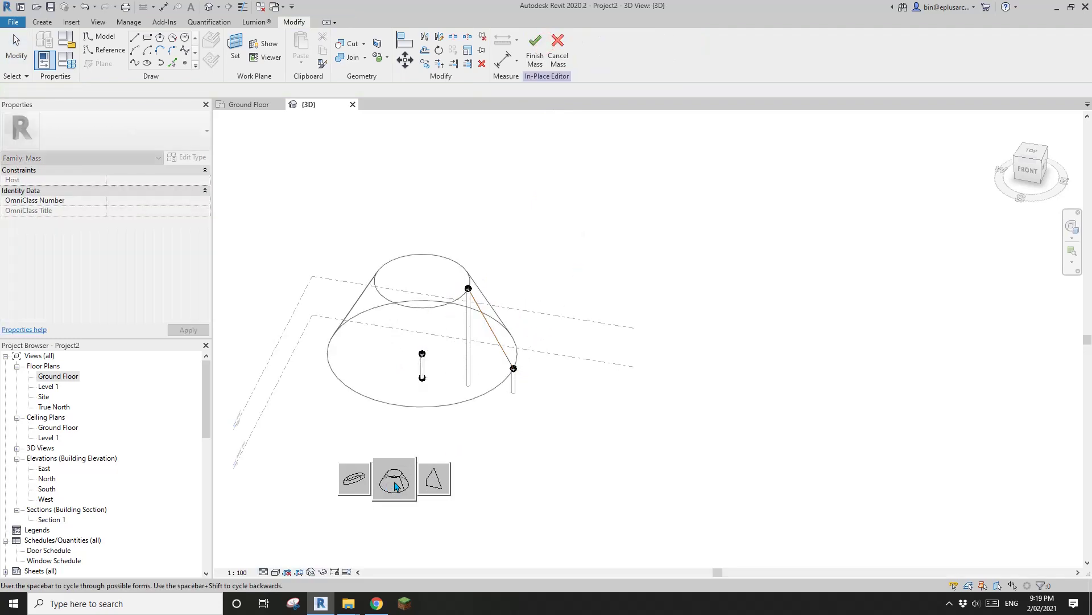
{"action": "left_click", "coordinate": [394, 486]}
- Examine the revolved form from several angles and compare it with the Opportunity Pavilion image in the Chrome browser
{"action": "middle_click_drag", "start_coordinate": [392, 483], "coordinate": [513, 342], "text": "shift"}
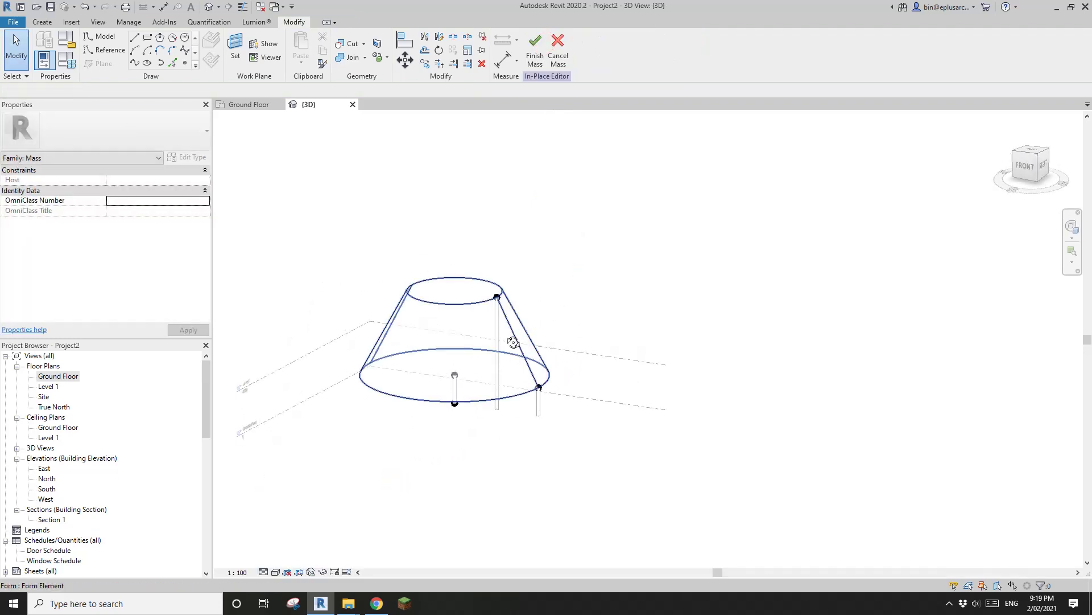
{"action": "middle_click_drag", "start_coordinate": [510, 394], "coordinate": [498, 420], "text": "shift"}
{"action": "scroll", "coordinate": [494, 359], "scroll_direction": "up", "scroll_amount": 2}
{"action": "scroll", "coordinate": [486, 366], "scroll_direction": "up", "scroll_amount": 1}
{"action": "left_click", "coordinate": [498, 420]}
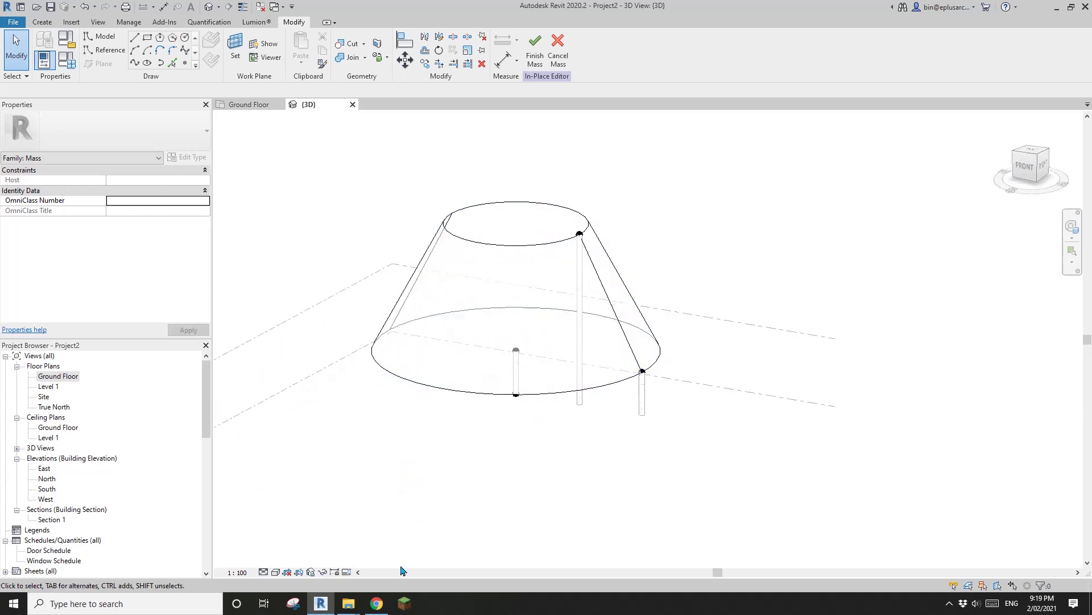
{"action": "left_click", "coordinate": [376, 603]}
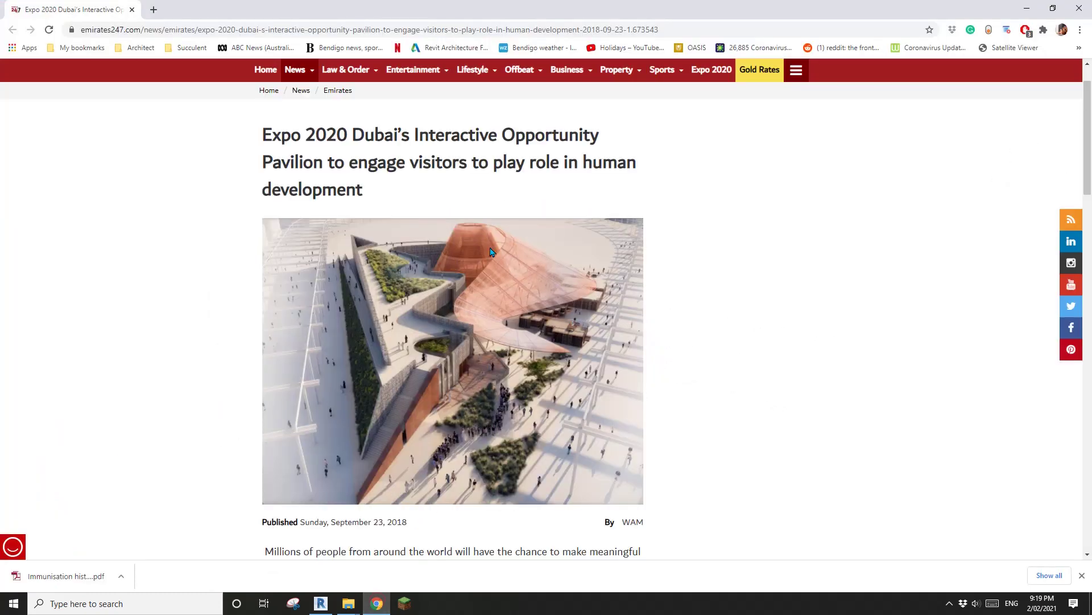
{"action": "left_click", "coordinate": [321, 603]}
{"action": "middle_click_drag", "start_coordinate": [403, 500], "coordinate": [667, 421], "text": "shift"}
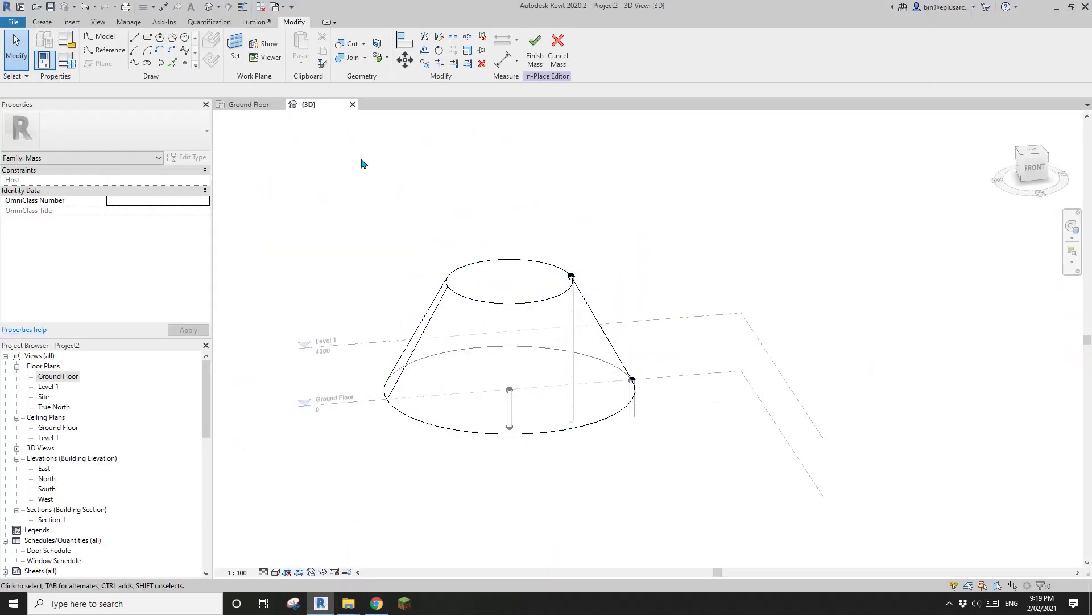
{"action": "middle_click_drag", "start_coordinate": [349, 209], "coordinate": [422, 221]}
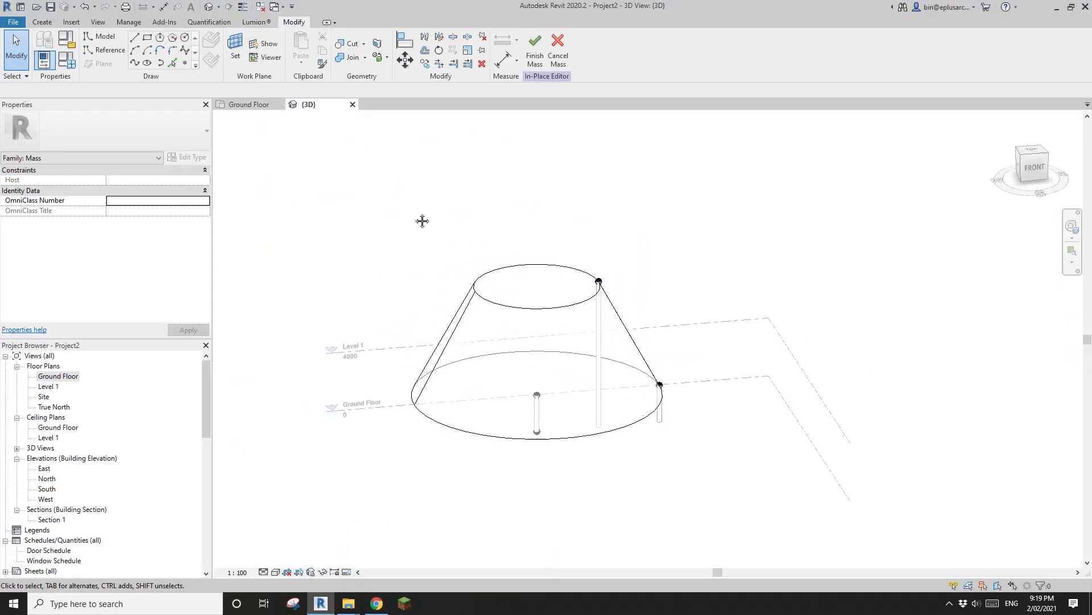
- Tile the 3D and Ground Floor views side by side, fit their contents, and finish the in-place mass
{"action": "key", "text": "w"}
{"action": "key", "text": "t"}
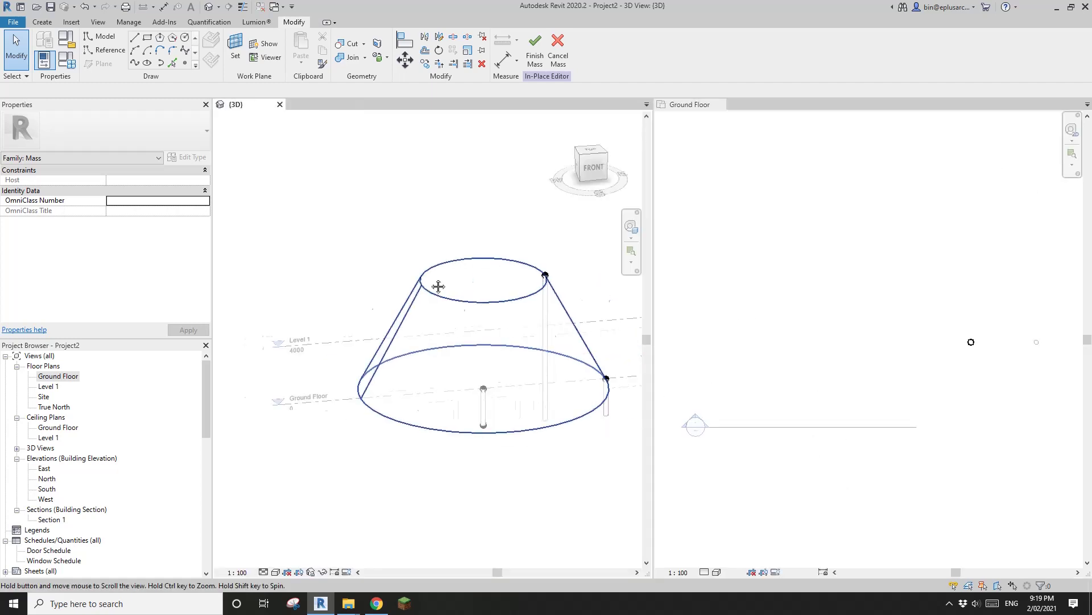
{"action": "key", "text": "z"}
{"action": "key", "text": "a"}
{"action": "left_click", "coordinate": [831, 354]}
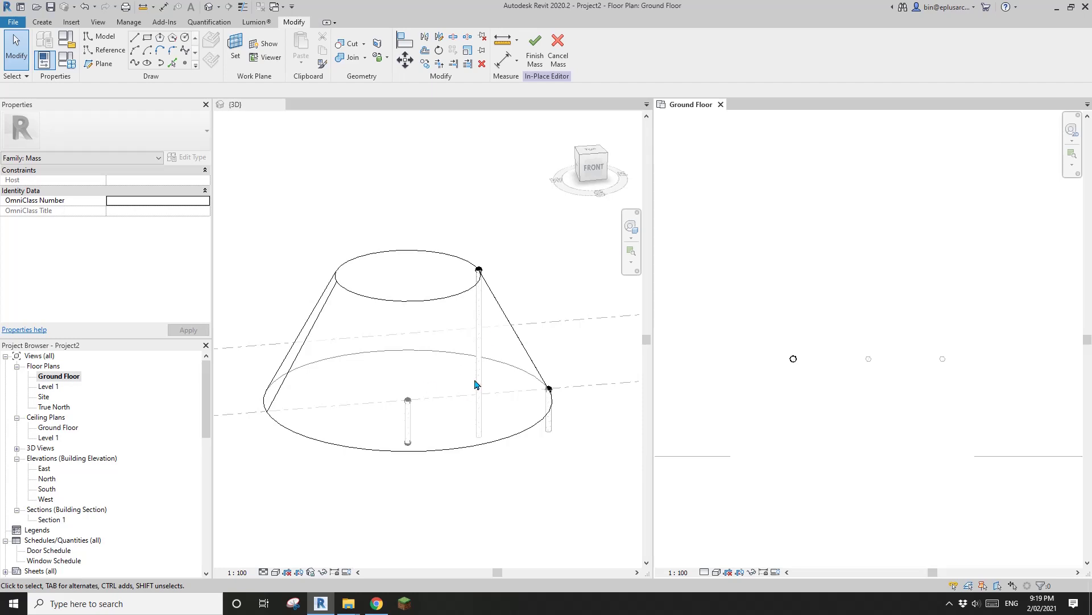
{"action": "left_click", "coordinate": [535, 45]}
{"action": "left_click", "coordinate": [774, 246]}
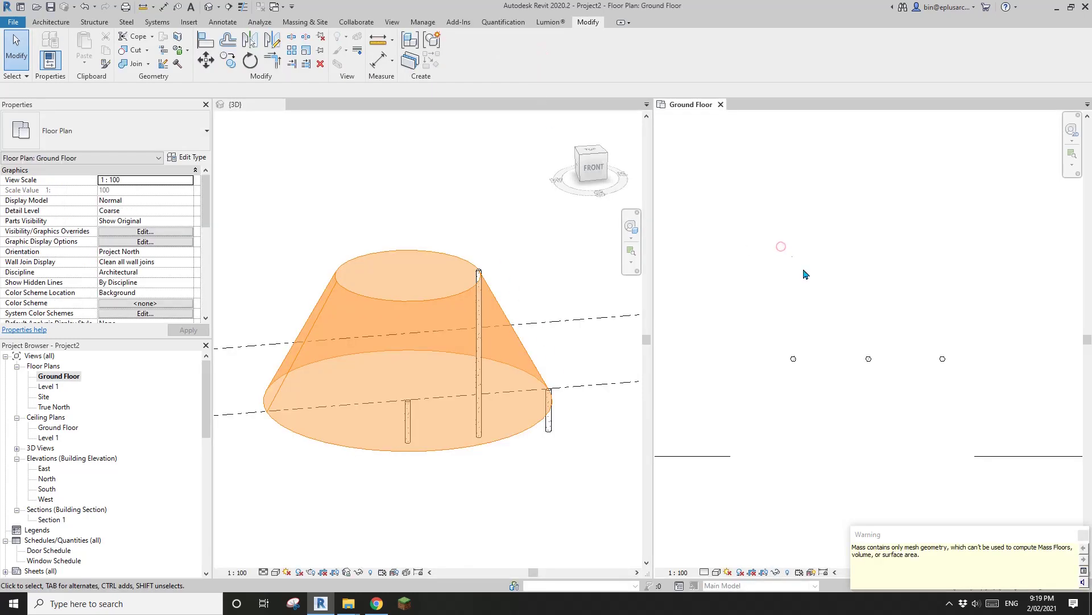
- In the Ground Floor plan, nudge the tall middle column left toward the short column on the revolve axis
{"action": "left_click_drag", "start_coordinate": [857, 317], "coordinate": [902, 417]}
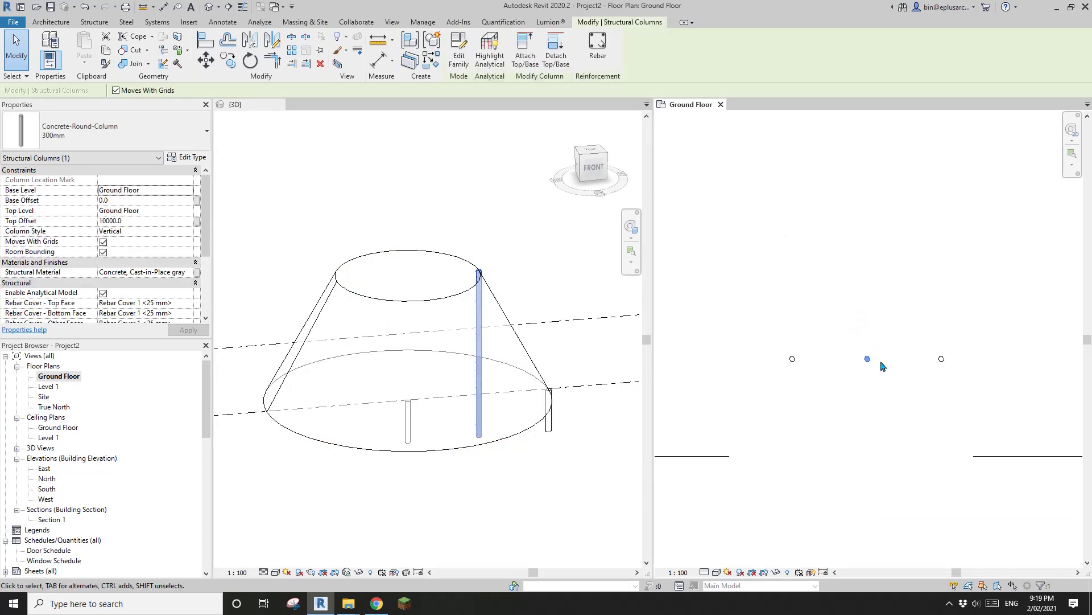
{"action": "key", "text": "Left"}
{"action": "key", "text": "Left"}
{"action": "key", "text": "Left"}
{"action": "key", "text": "Left"}
{"action": "key", "text": "Left"}
{"action": "key", "text": "Left"}
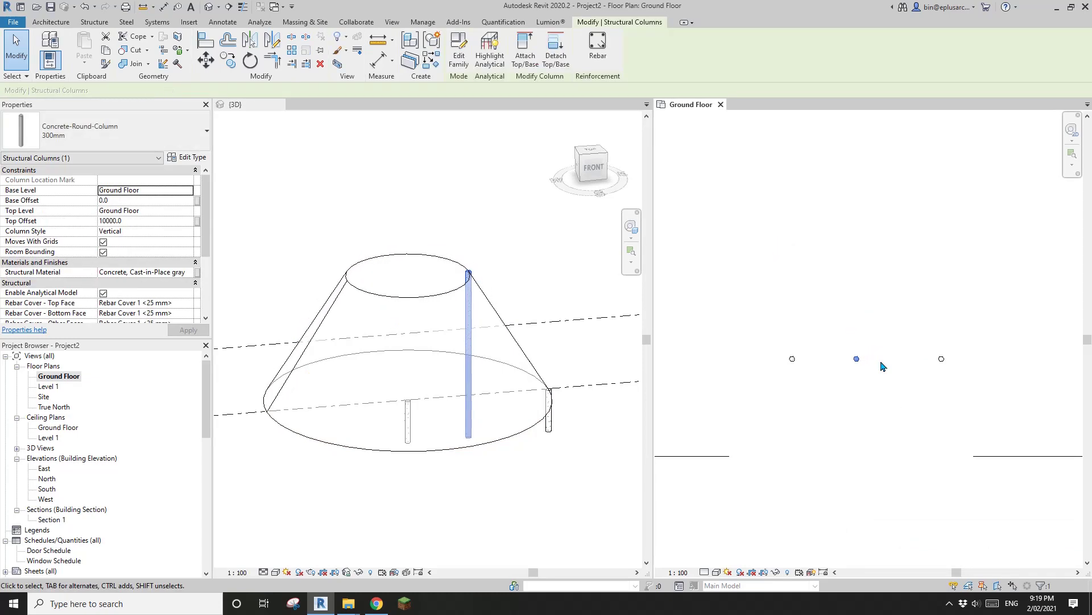
{"action": "key", "text": "Left"}
{"action": "key", "text": "Left"}
{"action": "key", "text": "Left"}
{"action": "key", "text": "Left"}
{"action": "key", "text": "Left"}
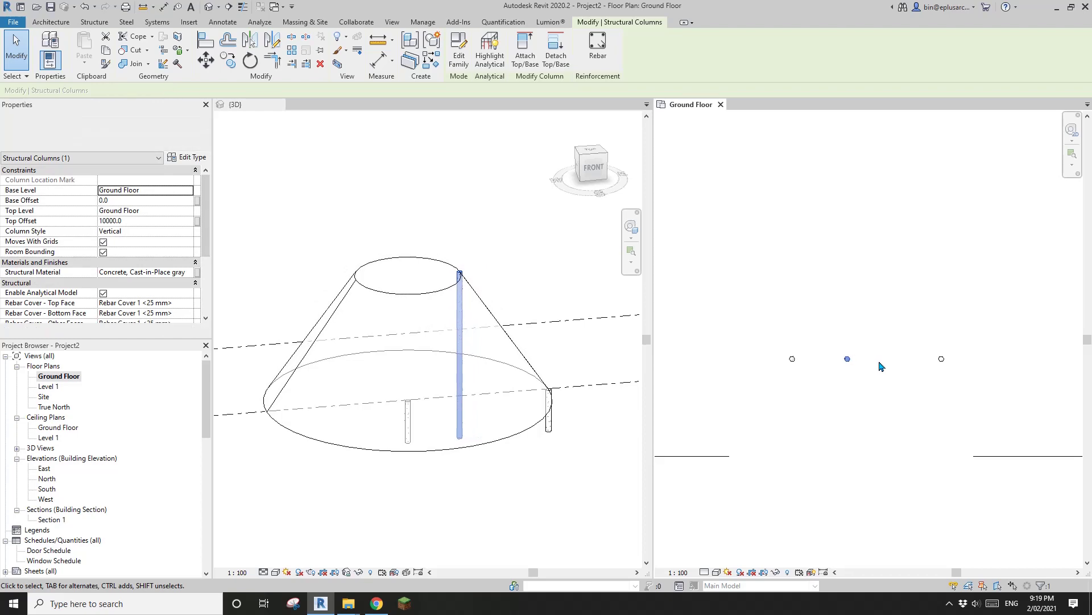
{"action": "key", "text": "Left"}
{"action": "key", "text": "Left"}
- Nudge the short column at the right end of the row left toward the tall column to narrow the cone's base
{"action": "left_click_drag", "start_coordinate": [905, 322], "coordinate": [963, 382]}
{"action": "key", "text": "Left"}
{"action": "key", "text": "Left"}
{"action": "key", "text": "Left"}
{"action": "key", "text": "Left"}
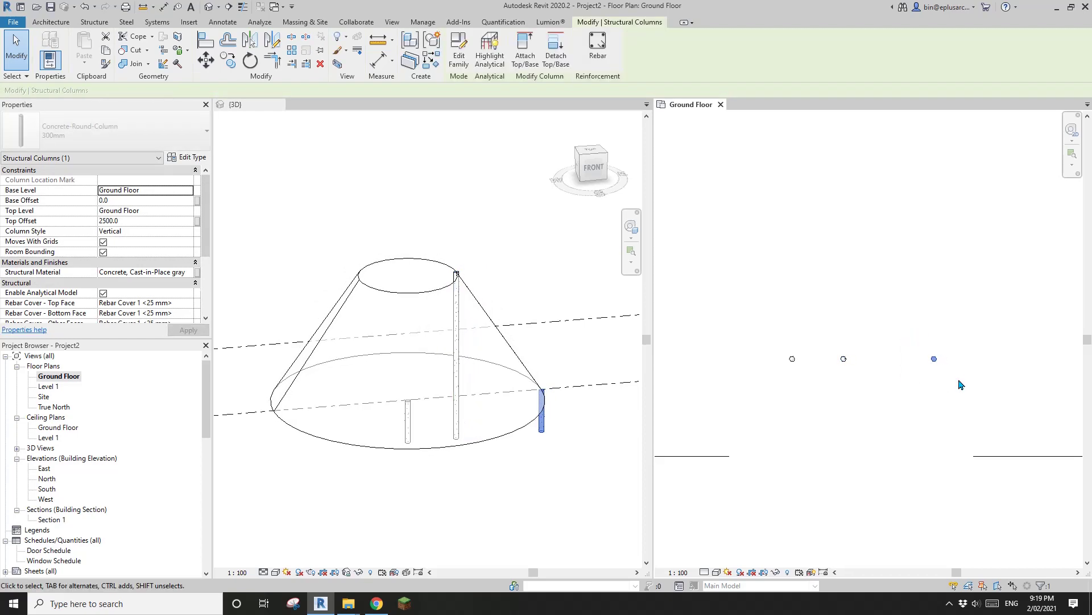
{"action": "key", "text": "Left"}
{"action": "key", "text": "Left"}
{"action": "key", "text": "Left"}
{"action": "key", "text": "Left"}
{"action": "key", "text": "Left"}
{"action": "key", "text": "Left"}
{"action": "key", "text": "Left"}
{"action": "key", "text": "Left"}
{"action": "key", "text": "Left"}
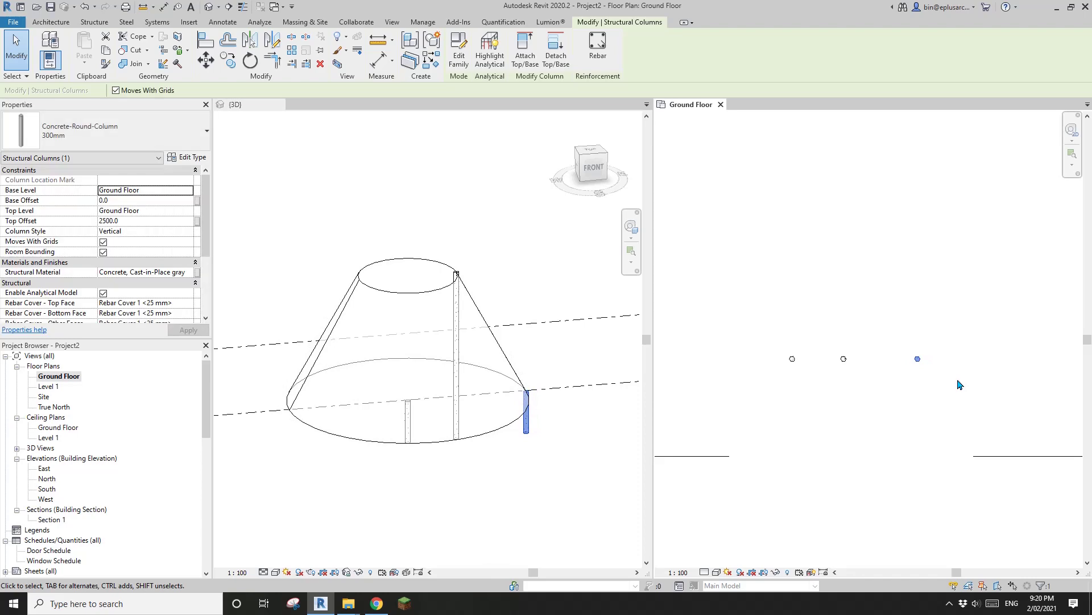
{"action": "key", "text": "Left"}
{"action": "key", "text": "Left"}
{"action": "key", "text": "Left"}
- Set the tall middle column's top offset to 12000 and compare the shape with the pavilion image in the browser
{"action": "left_click", "coordinate": [843, 360]}
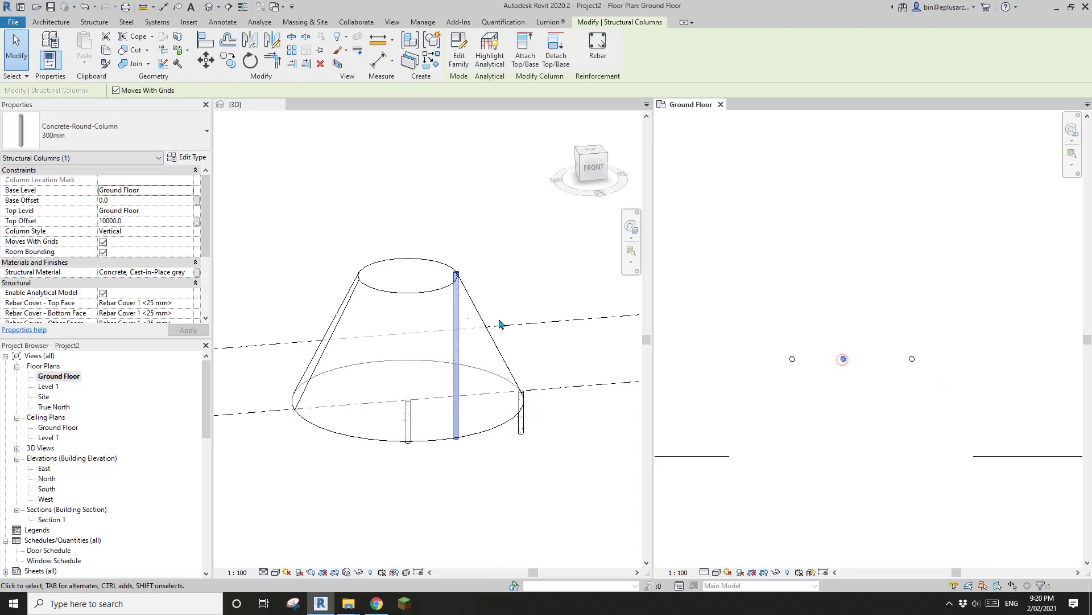
{"action": "left_click", "coordinate": [161, 220]}
{"action": "type", "text": "12000"}
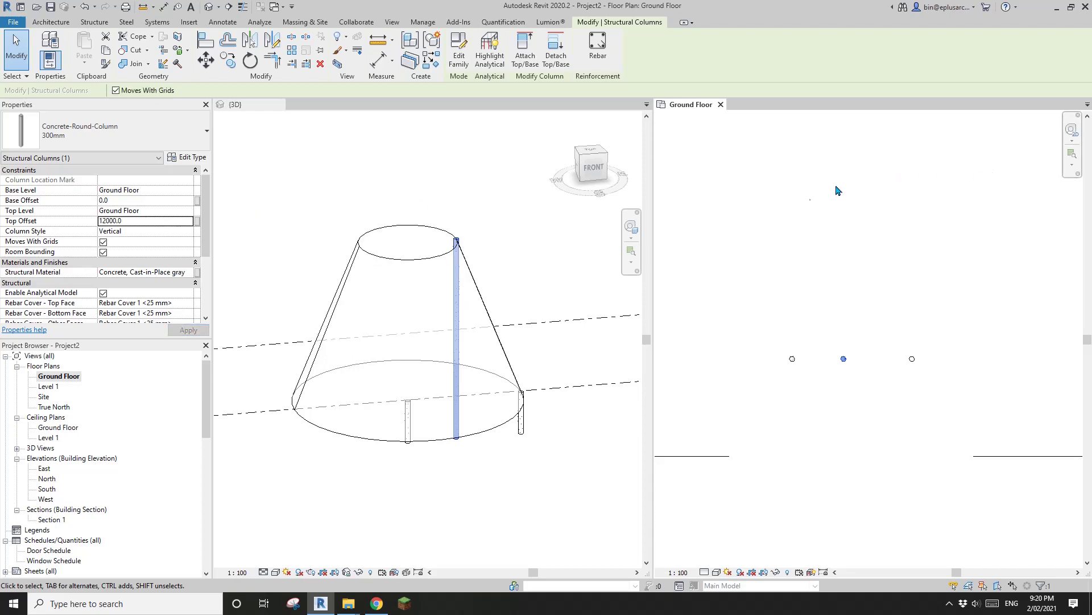
{"action": "left_click", "coordinate": [377, 603]}
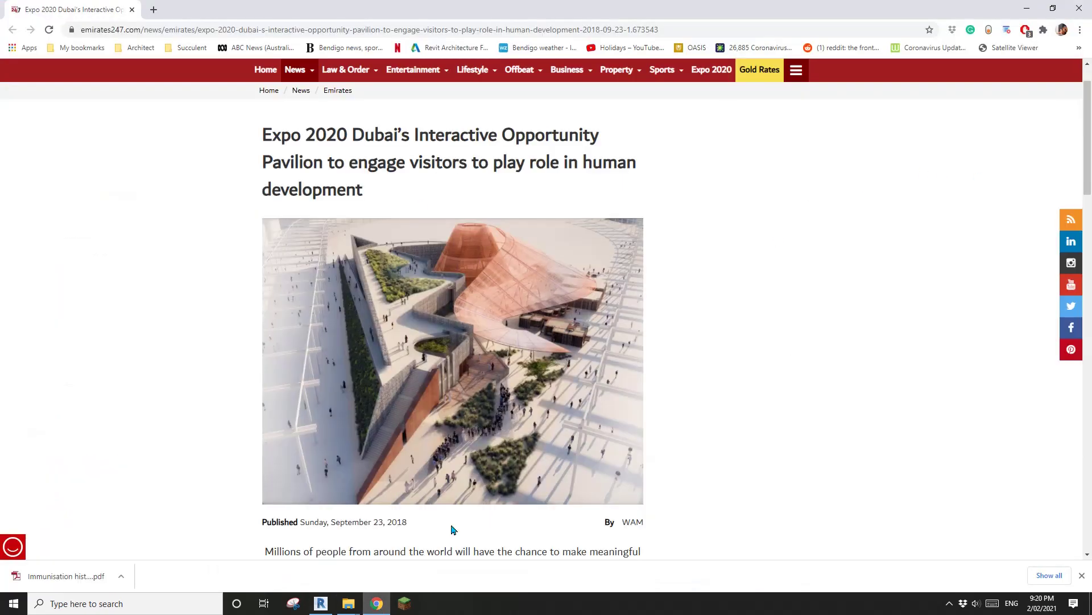
{"action": "left_click", "coordinate": [320, 603]}
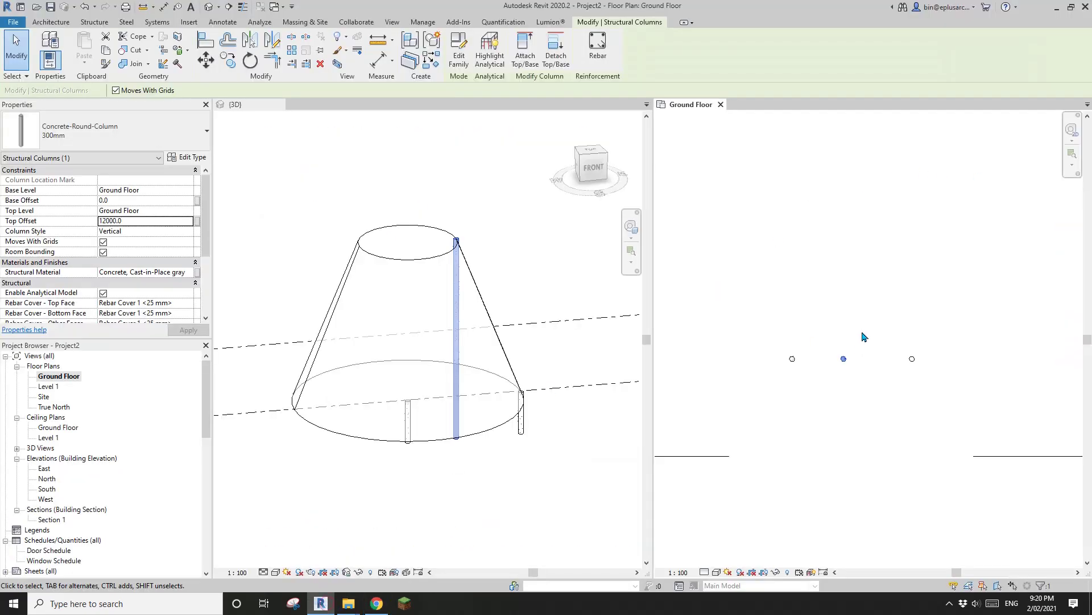
- Nudge the short outer column back to the right in plan, fine-tuning its position to widen the cone's base slightly
{"action": "left_click_drag", "start_coordinate": [885, 327], "coordinate": [936, 393]}
{"action": "key", "text": "Right"}
{"action": "key", "text": "Right"}
{"action": "key", "text": "Right"}
{"action": "key", "text": "Right"}
{"action": "key", "text": "Right"}
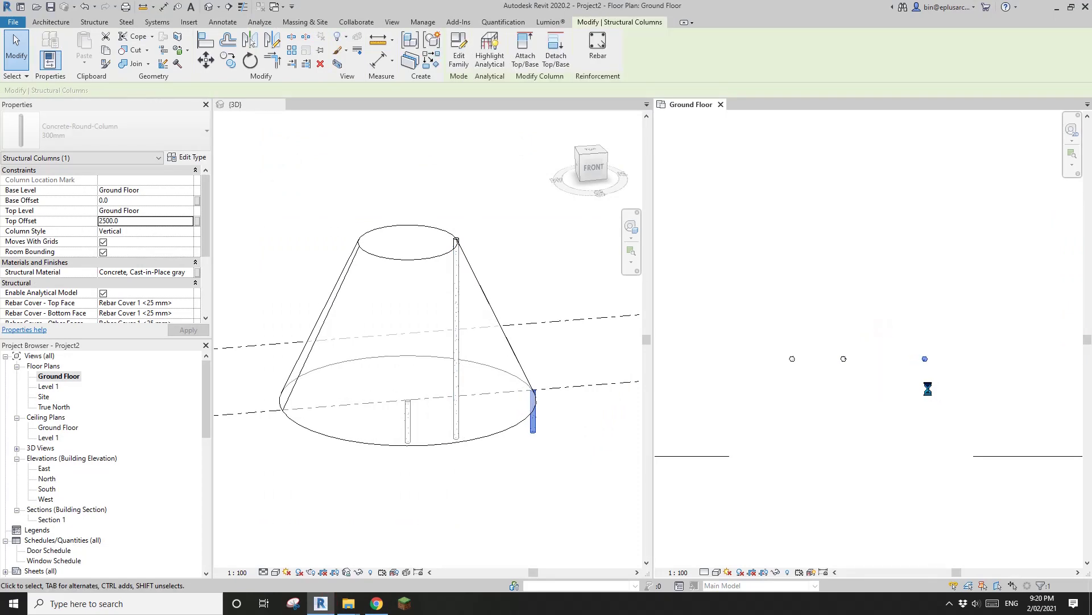
{"action": "key", "text": "Right"}
{"action": "key", "text": "Right"}
{"action": "key", "text": "Right"}
{"action": "key", "text": "Left"}
{"action": "key", "text": "Left"}
{"action": "key", "text": "Left"}
{"action": "key", "text": "Left"}
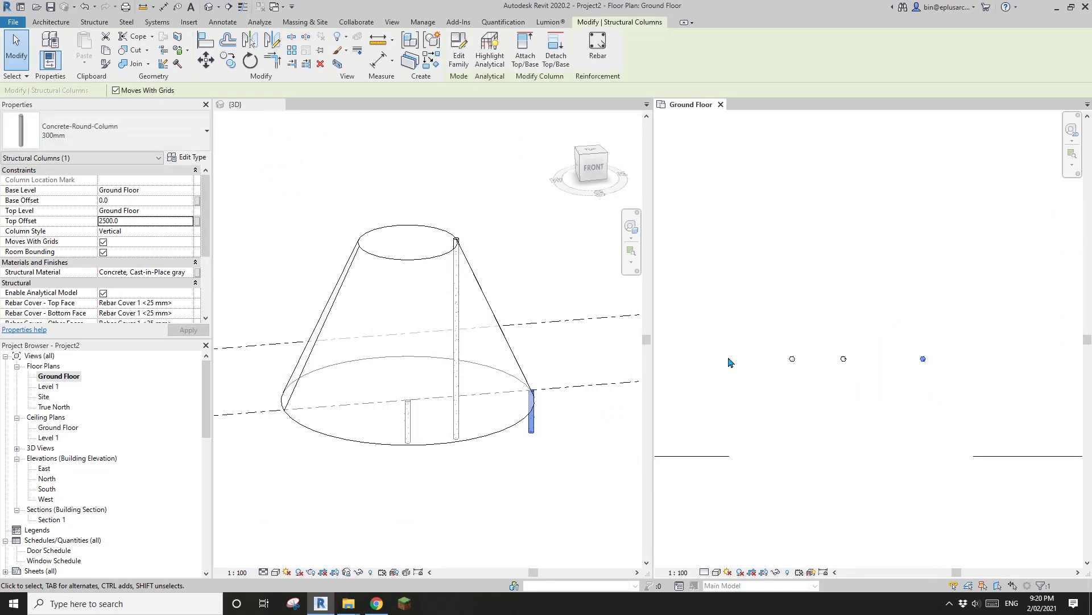
- Select the cone-shaped mass in the 3D view and reopen it for in-place editing
{"action": "left_click", "coordinate": [556, 266]}
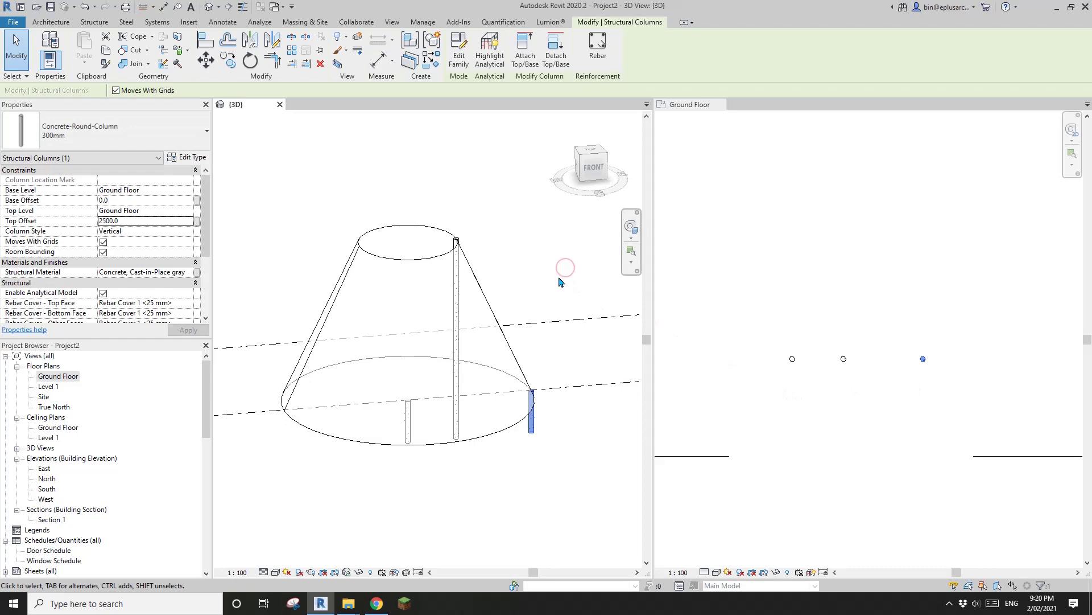
{"action": "left_click", "coordinate": [550, 283]}
{"action": "scroll", "coordinate": [543, 285], "scroll_direction": "down", "scroll_amount": 2}
{"action": "middle_click_drag", "start_coordinate": [541, 286], "coordinate": [487, 312], "text": "shift"}
{"action": "scroll", "coordinate": [485, 303], "scroll_direction": "up", "scroll_amount": 2}
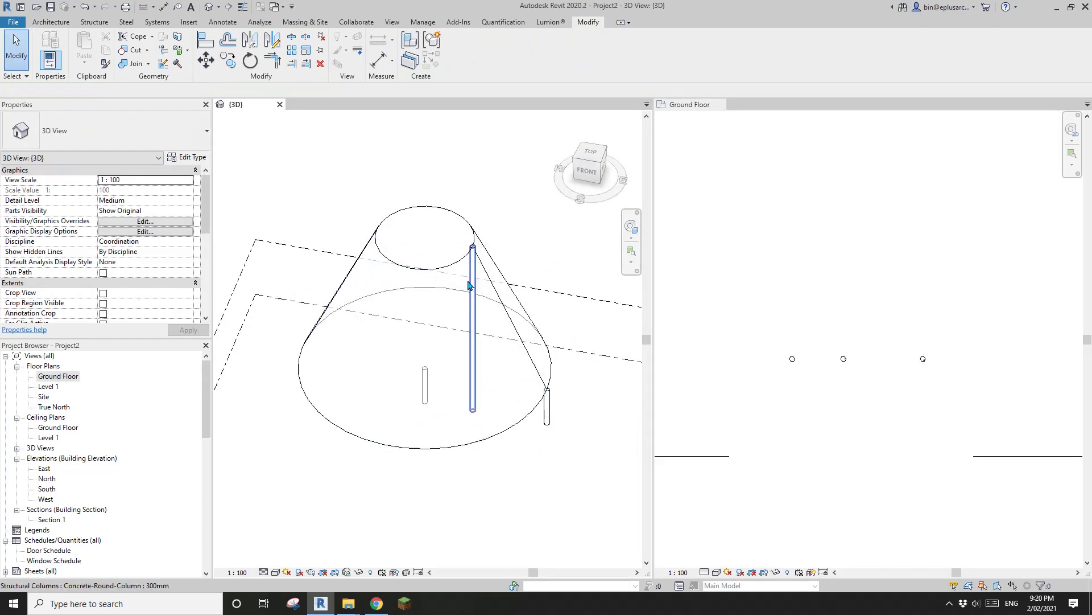
{"action": "left_click", "coordinate": [468, 286]}
{"action": "scroll", "coordinate": [370, 287], "scroll_direction": "up", "scroll_amount": 3}
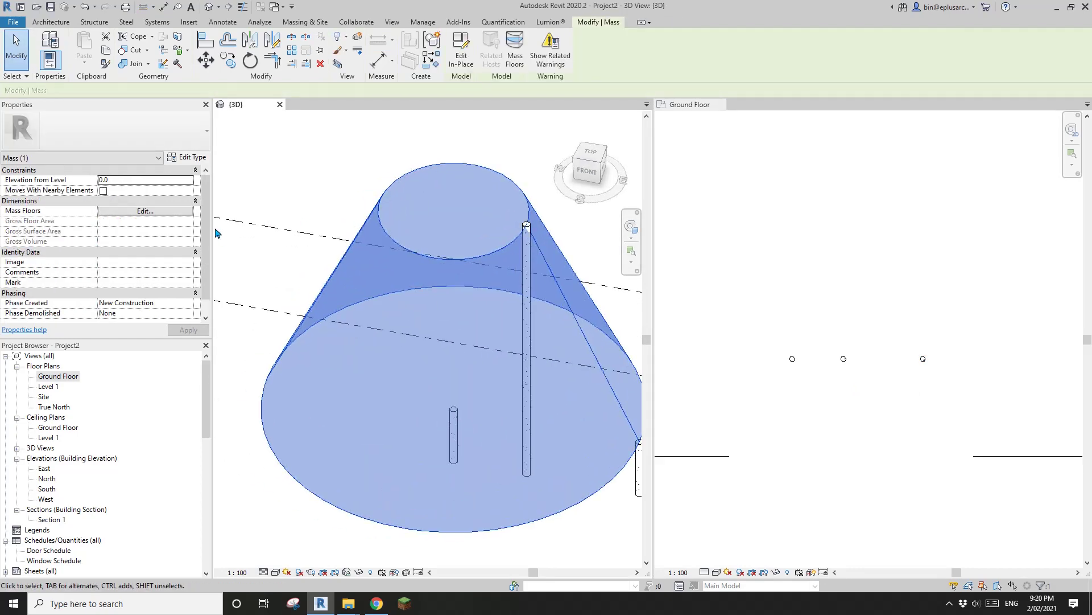
{"action": "scroll", "coordinate": [470, 246], "scroll_direction": "down", "scroll_amount": 3}
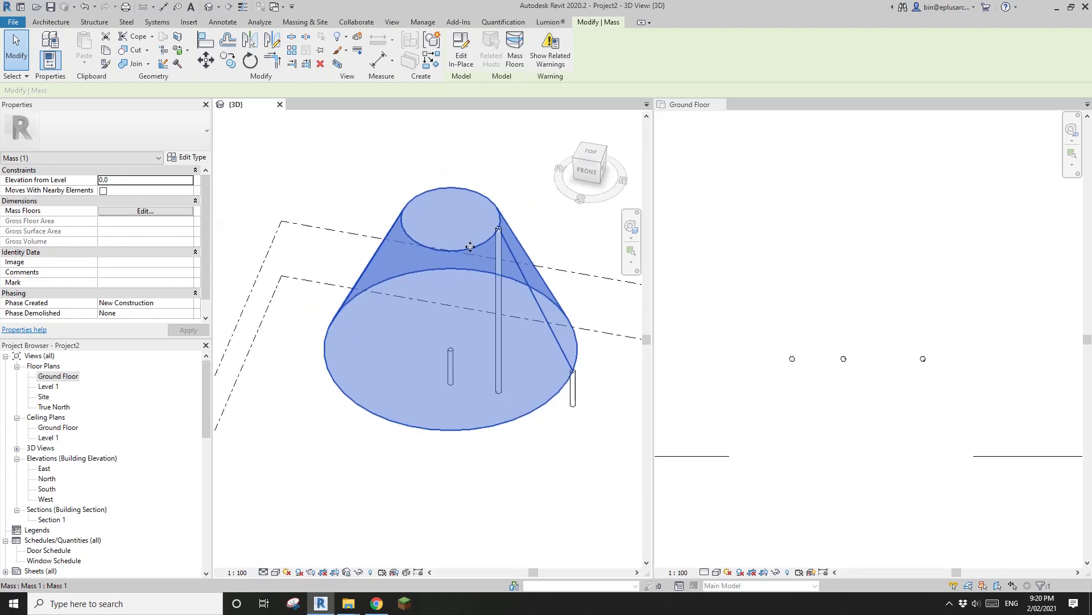
{"action": "scroll", "coordinate": [485, 307], "scroll_direction": "up", "scroll_amount": 2}
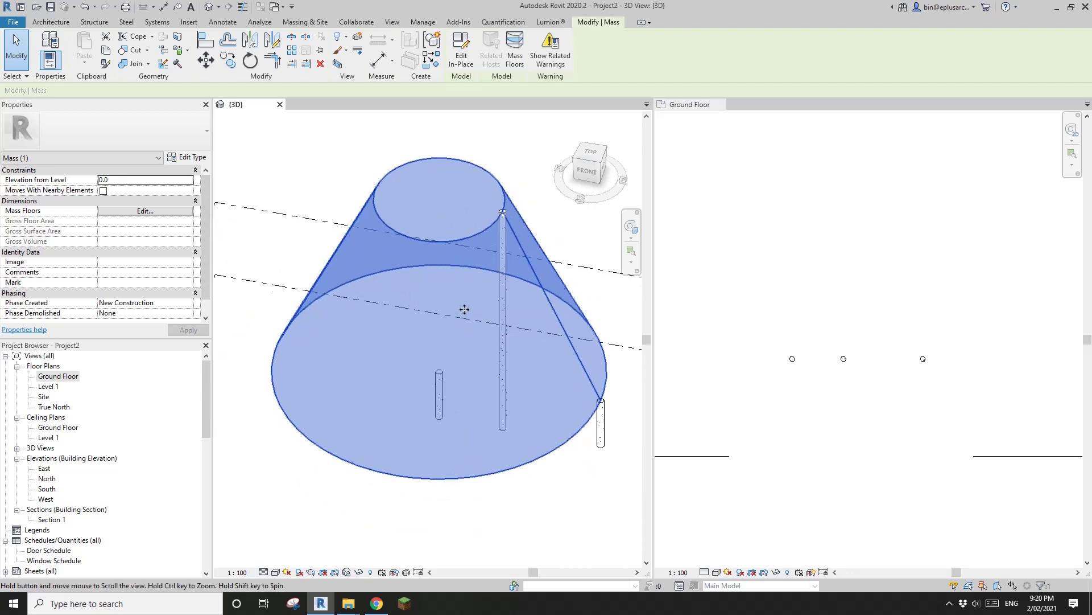
{"action": "middle_click_drag", "start_coordinate": [464, 310], "coordinate": [466, 317]}
{"action": "left_click", "coordinate": [465, 61]}
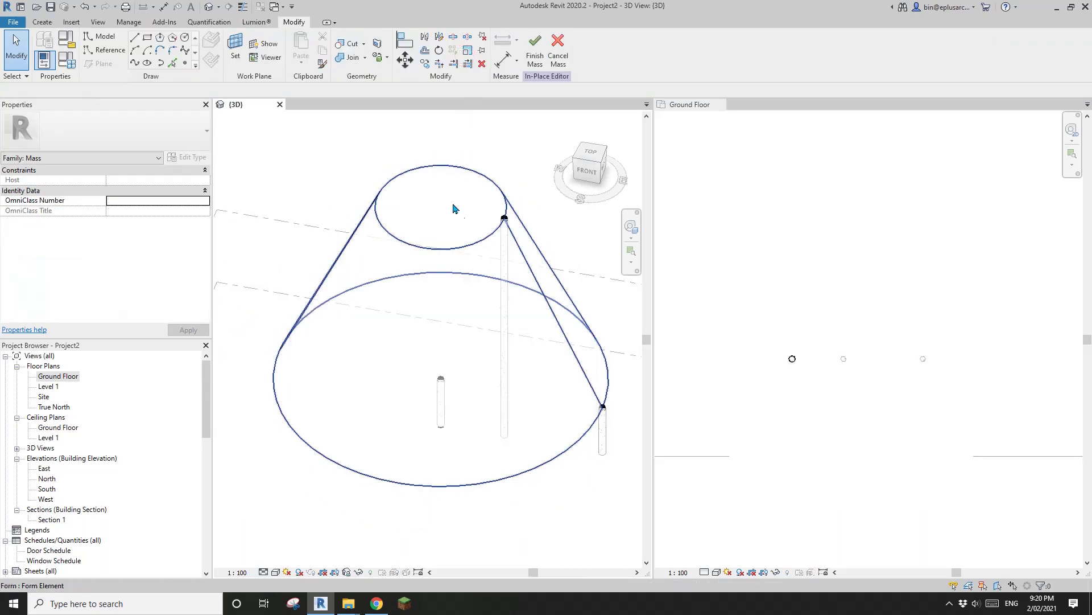
- Start a material assignment for the cone form, duplicating Default New Material and naming the copy New Material
{"action": "left_click", "coordinate": [484, 266]}
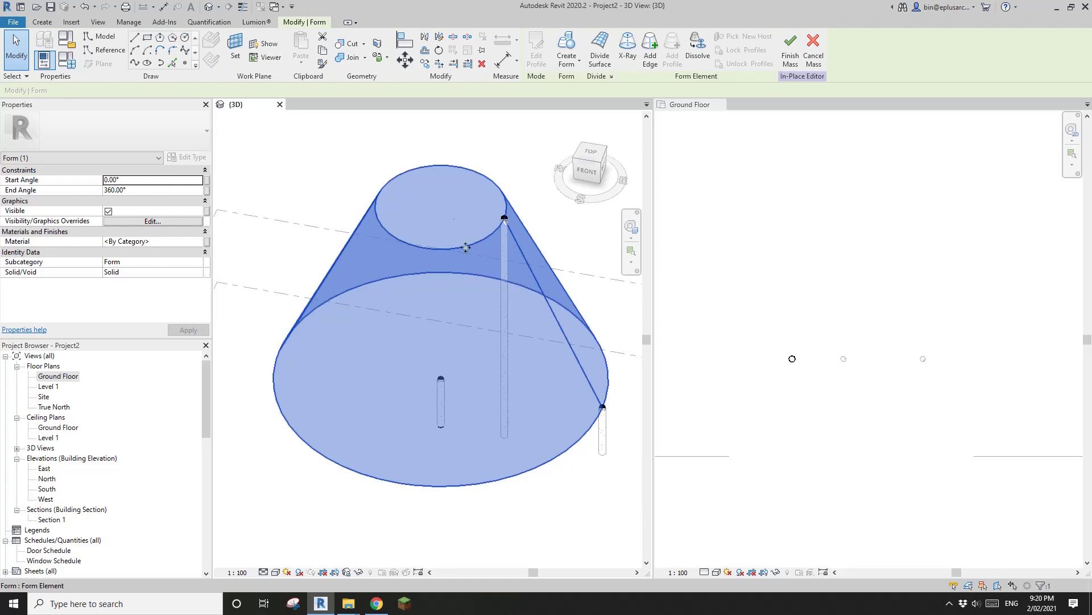
{"action": "left_click", "coordinate": [166, 241]}
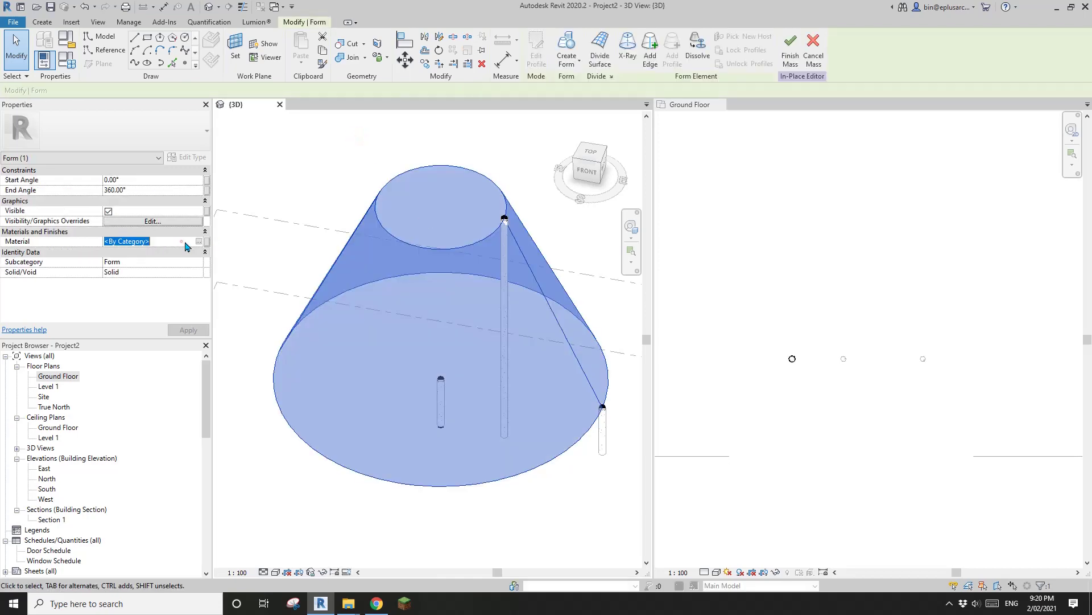
{"action": "left_click", "coordinate": [199, 241]}
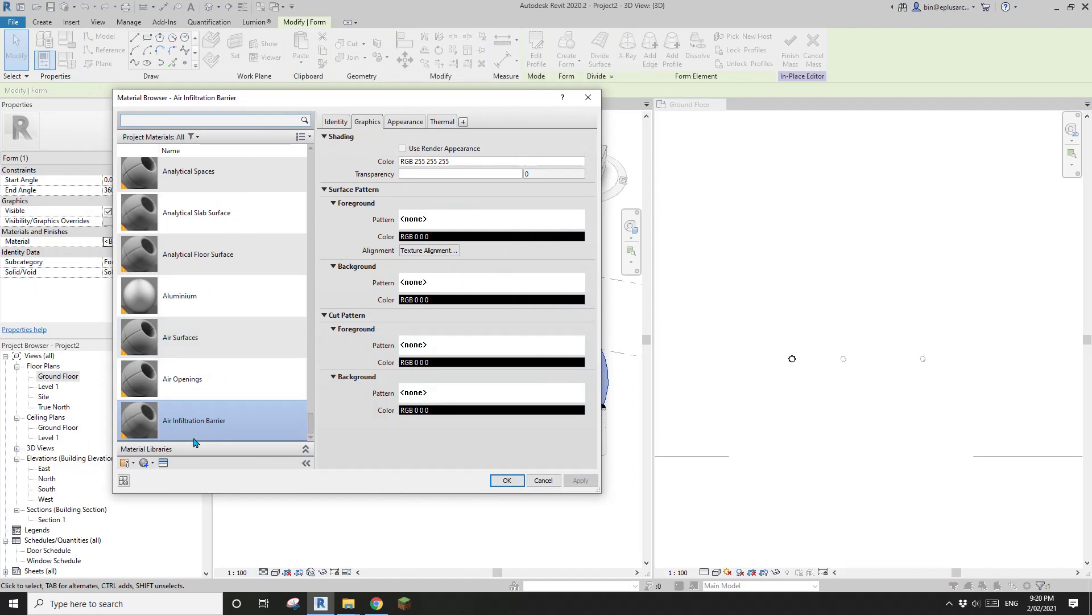
{"action": "left_click", "coordinate": [151, 462]}
{"action": "right_click", "coordinate": [208, 300]}
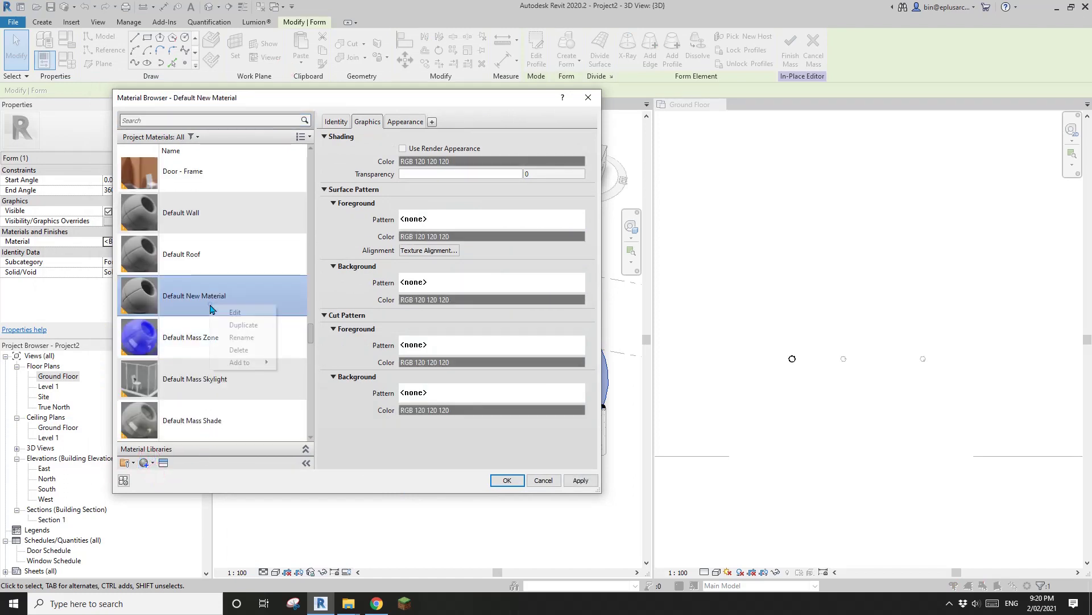
{"action": "left_click", "coordinate": [238, 326]}
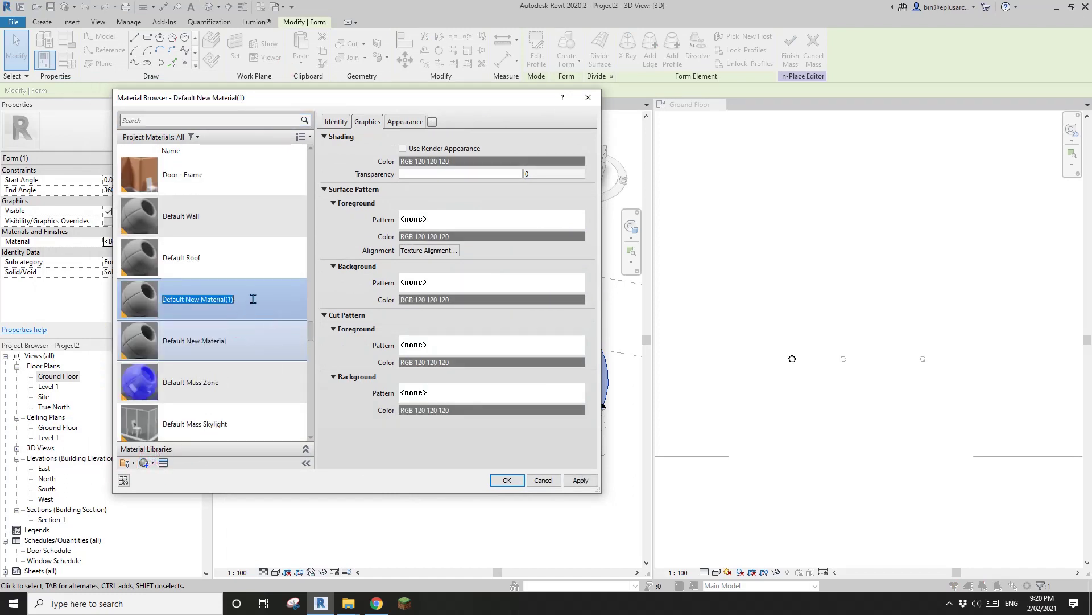
{"action": "type", "text": "New"}
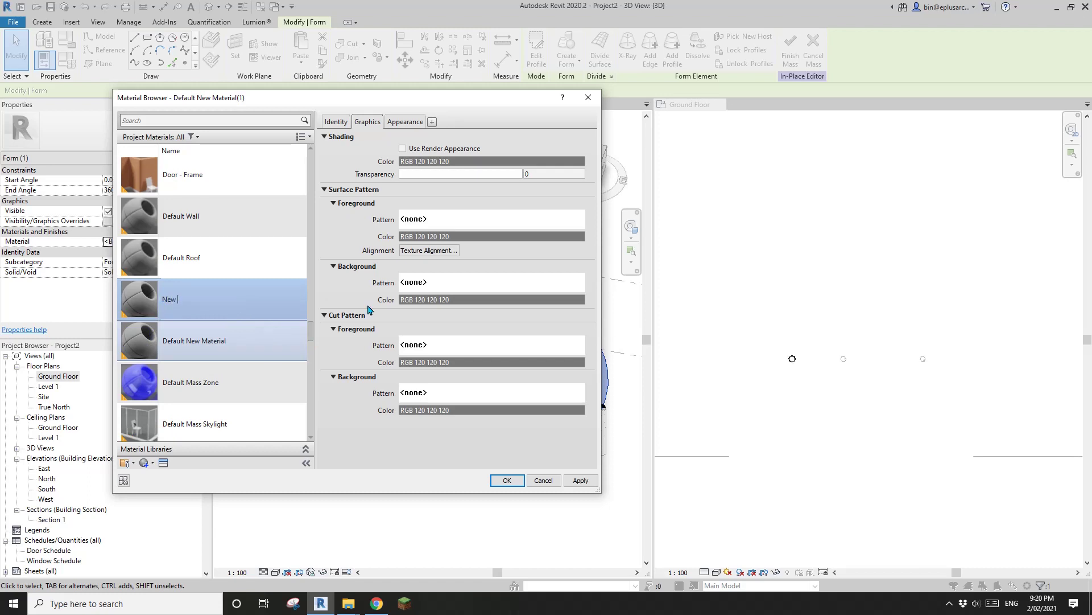
{"action": "type", "text": " Material"}
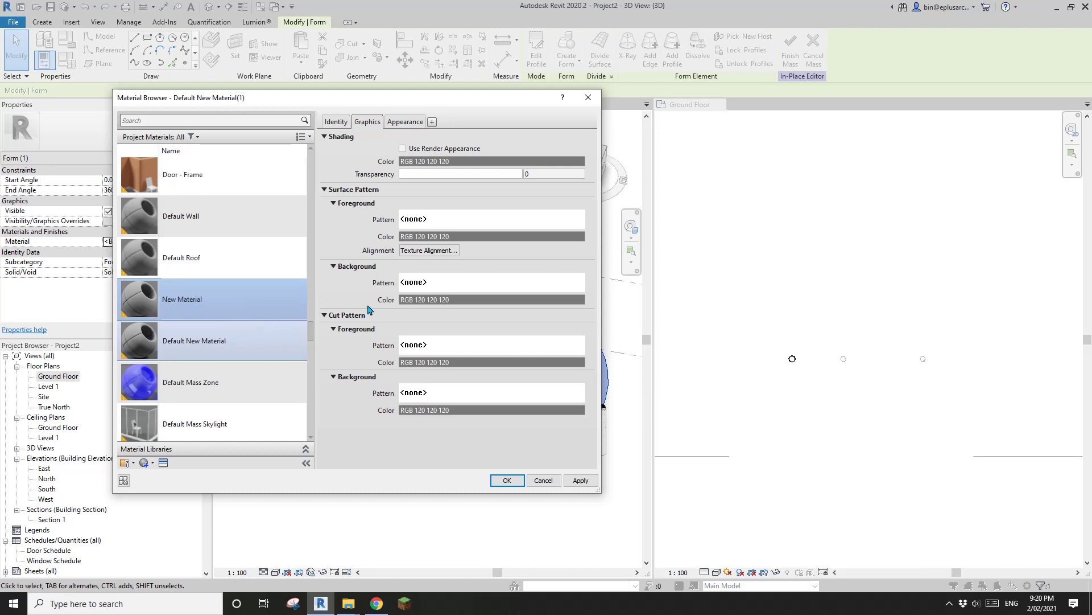
- Replace New Material's appearance asset with Brass Mesh - Holes Small from the Appearance Library's Metal category
{"action": "left_click", "coordinate": [410, 122]}
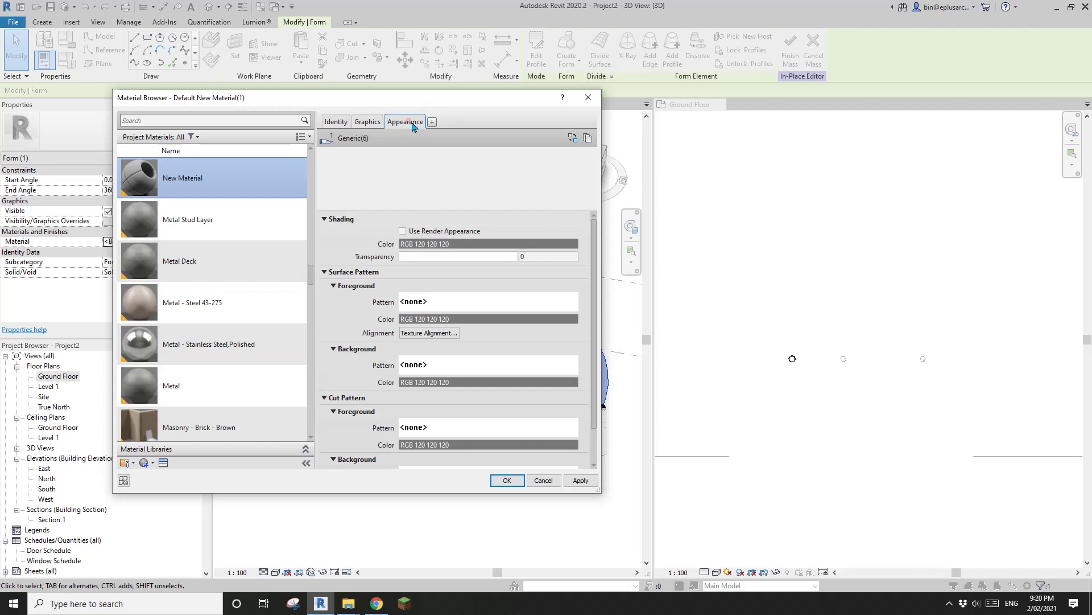
{"action": "left_click", "coordinate": [573, 138]}
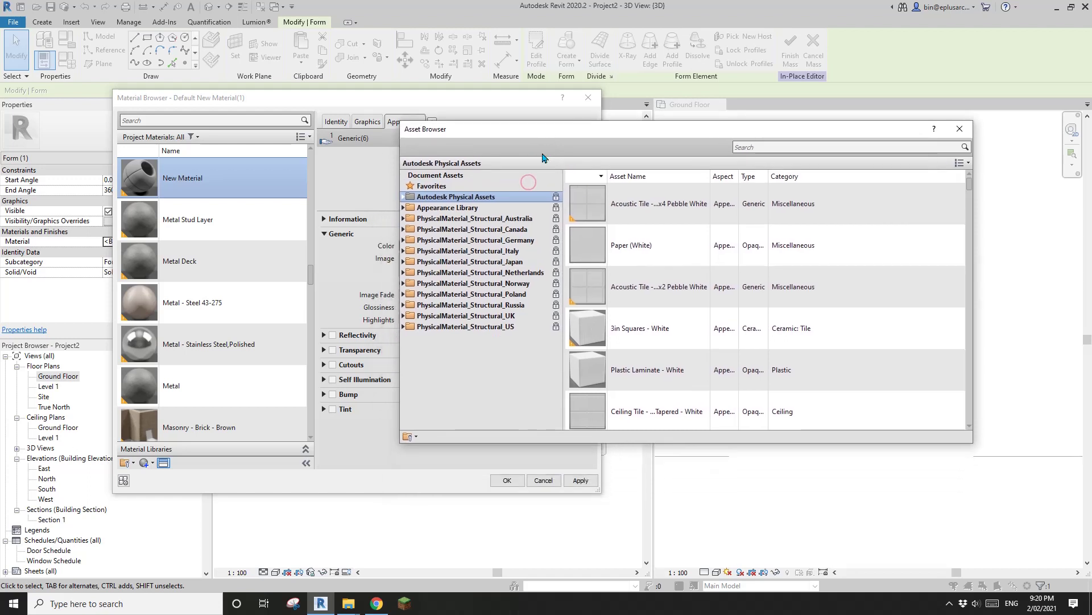
{"action": "left_click", "coordinate": [404, 208]}
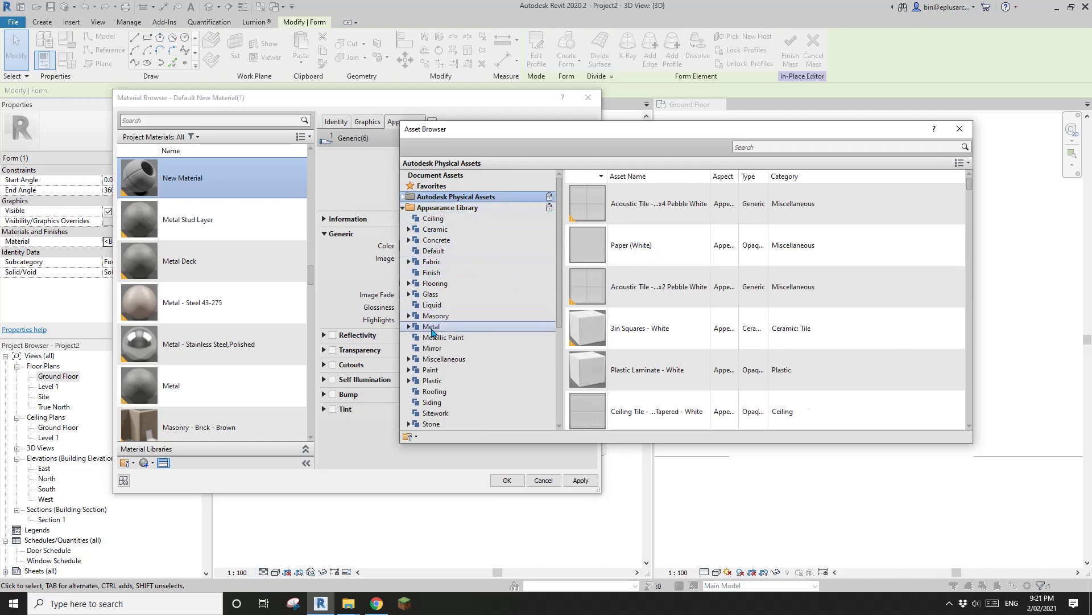
{"action": "left_click", "coordinate": [427, 326]}
{"action": "left_click_drag", "start_coordinate": [971, 193], "coordinate": [981, 379]}
{"action": "left_click", "coordinate": [706, 259]}
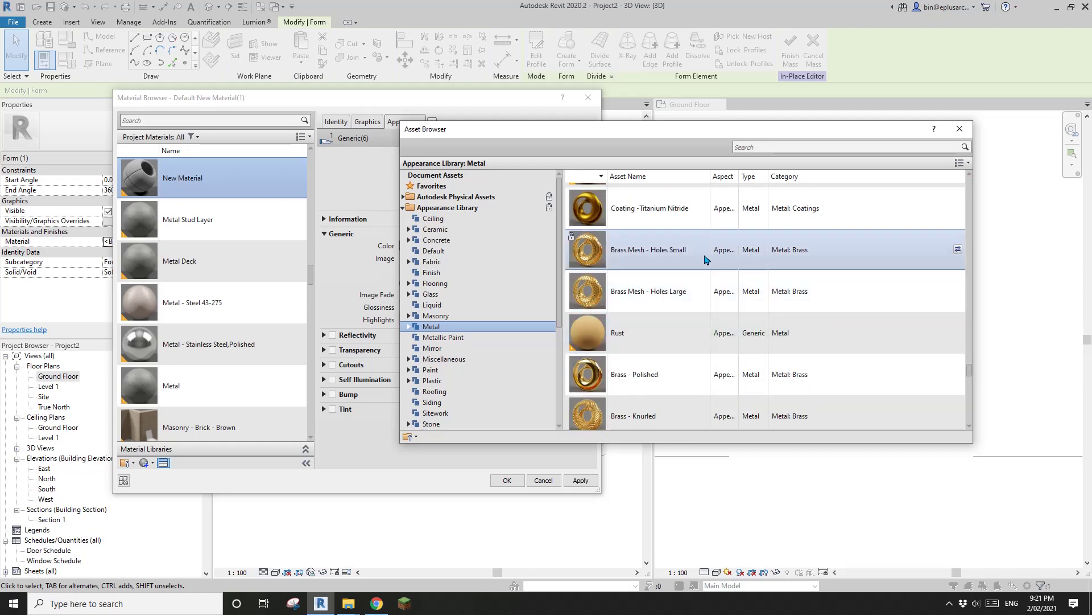
{"action": "left_click", "coordinate": [959, 251]}
- Enlarge the appearance preview and change its scene to Cube to judge the brass mesh
{"action": "left_click_drag", "start_coordinate": [719, 130], "coordinate": [797, 242]}
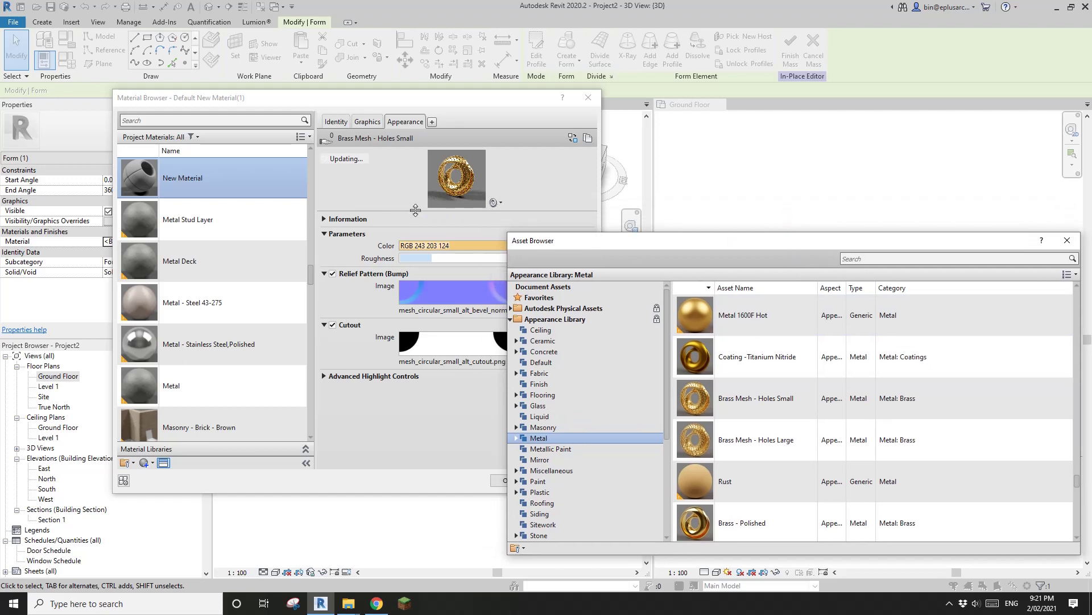
{"action": "left_click_drag", "start_coordinate": [415, 211], "coordinate": [384, 289]}
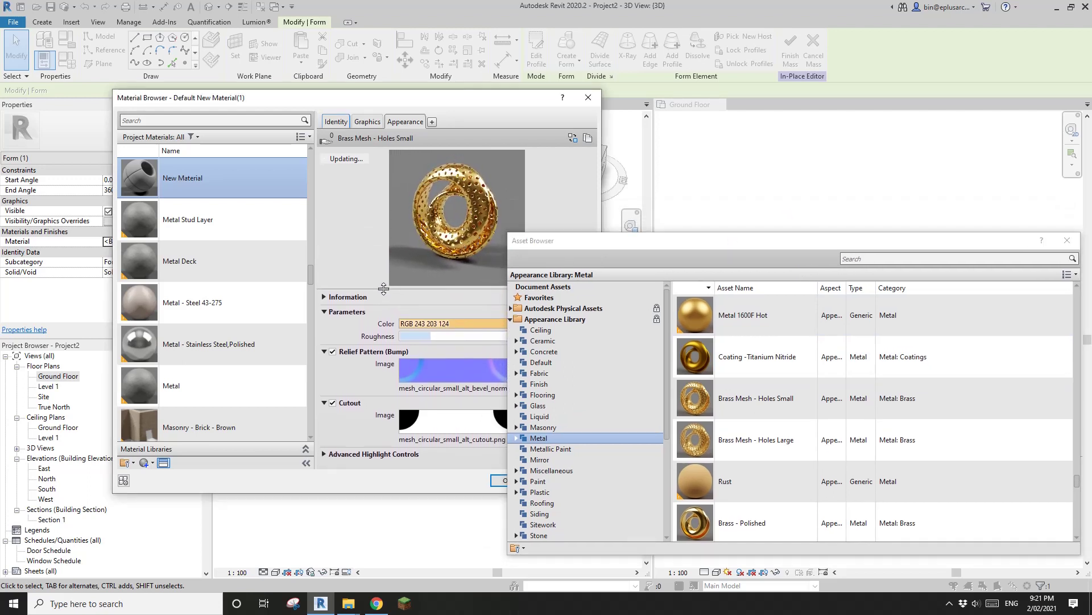
{"action": "left_click_drag", "start_coordinate": [627, 247], "coordinate": [724, 183]}
{"action": "left_click", "coordinate": [539, 289]}
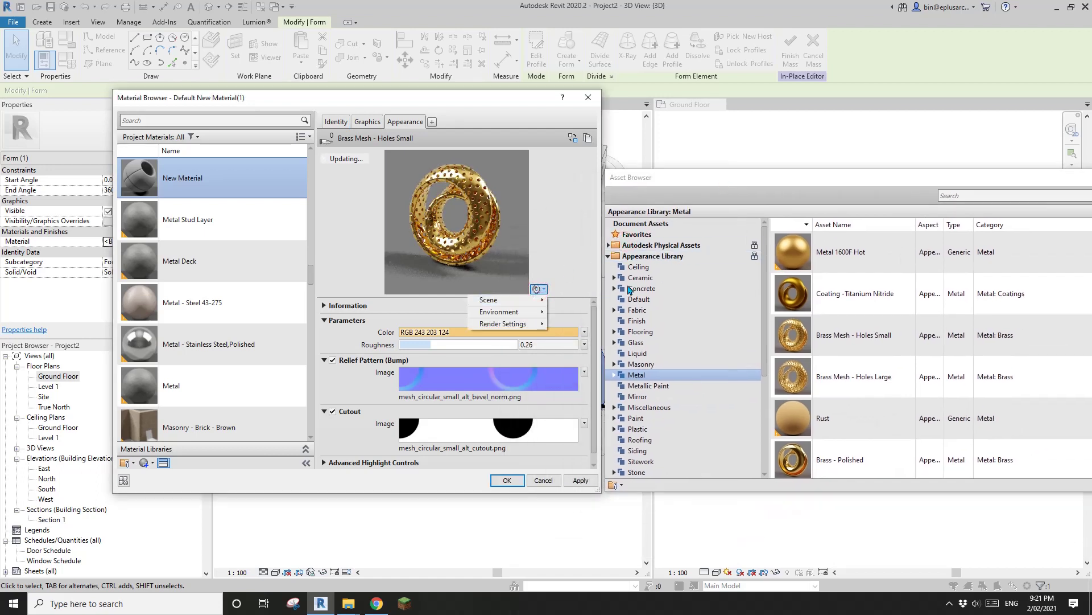
{"action": "left_click", "coordinate": [506, 299]}
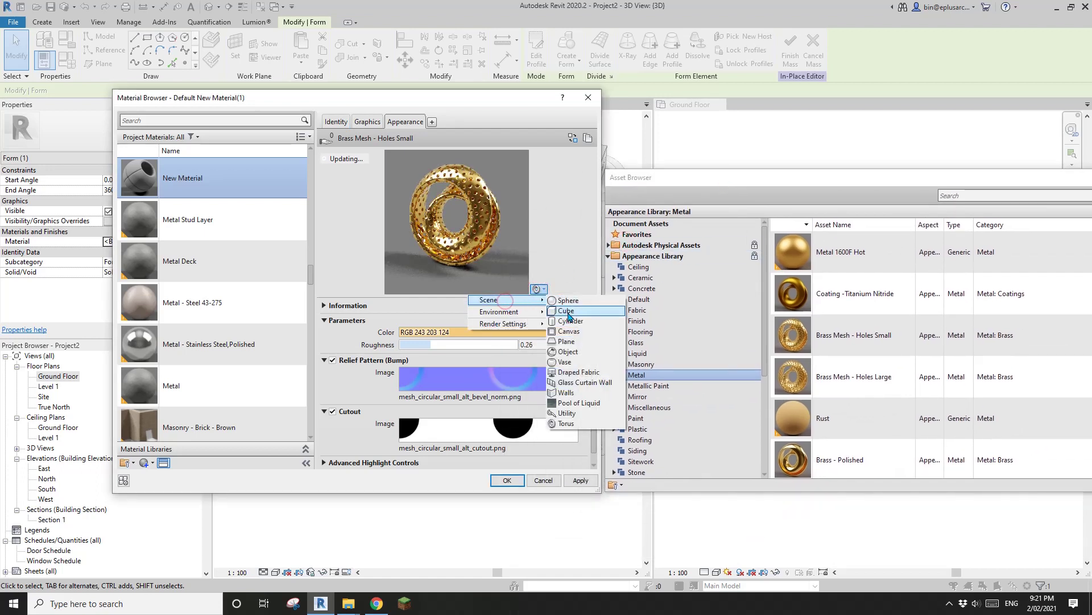
{"action": "left_click", "coordinate": [567, 311]}
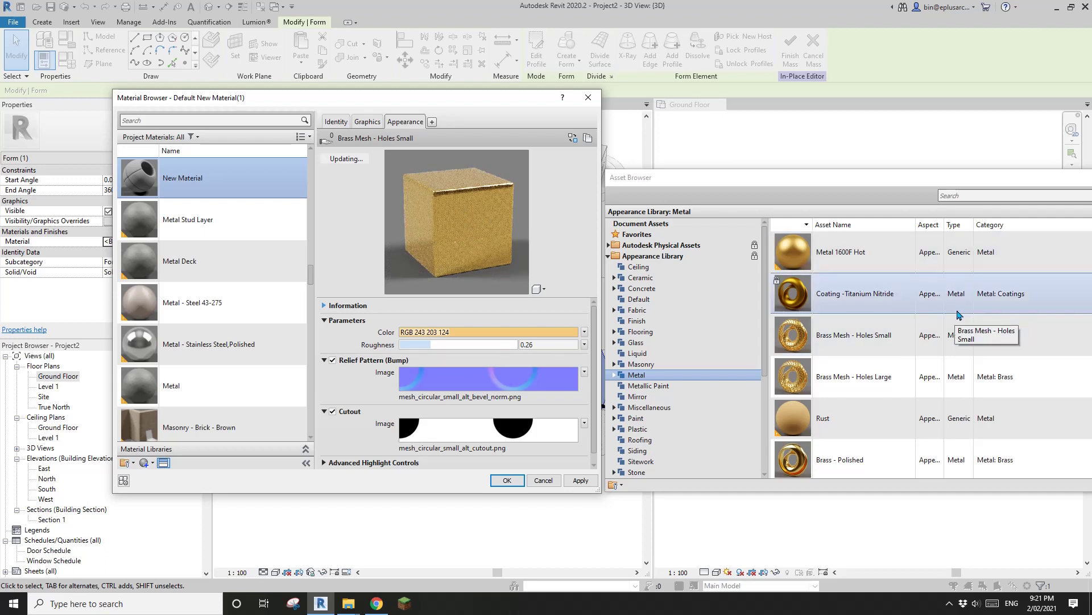
- Swap the material's appearance asset to Brass Mesh - Holes Large and preview it on a cube
{"action": "left_click_drag", "start_coordinate": [895, 183], "coordinate": [889, 182]}
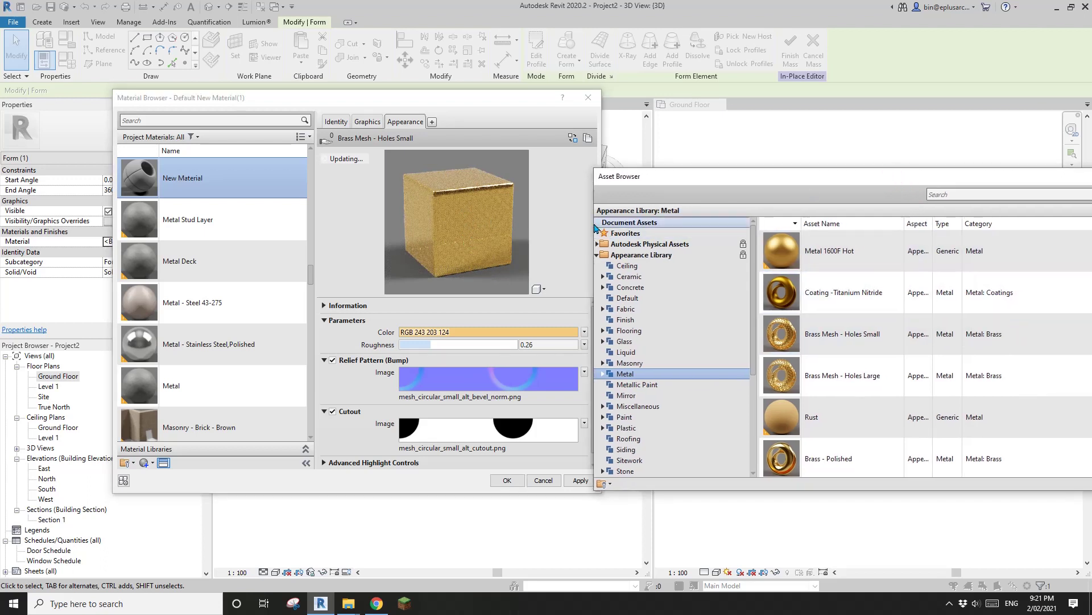
{"action": "left_click_drag", "start_coordinate": [599, 225], "coordinate": [734, 231]}
{"action": "left_click_drag", "start_coordinate": [887, 176], "coordinate": [796, 164]}
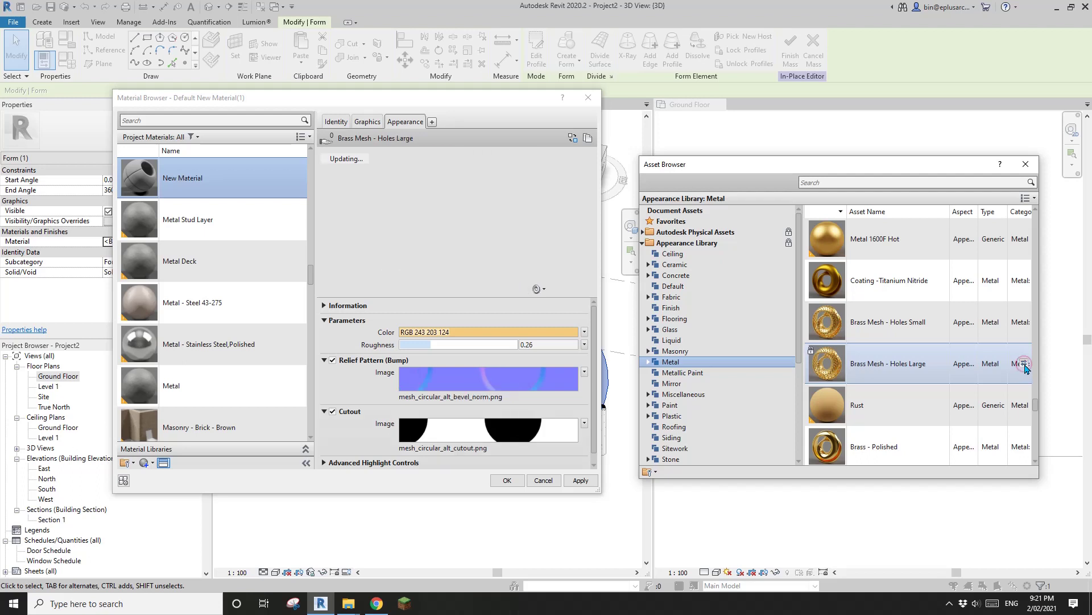
{"action": "left_click", "coordinate": [538, 289]}
{"action": "mouse_move", "coordinate": [537, 300]}
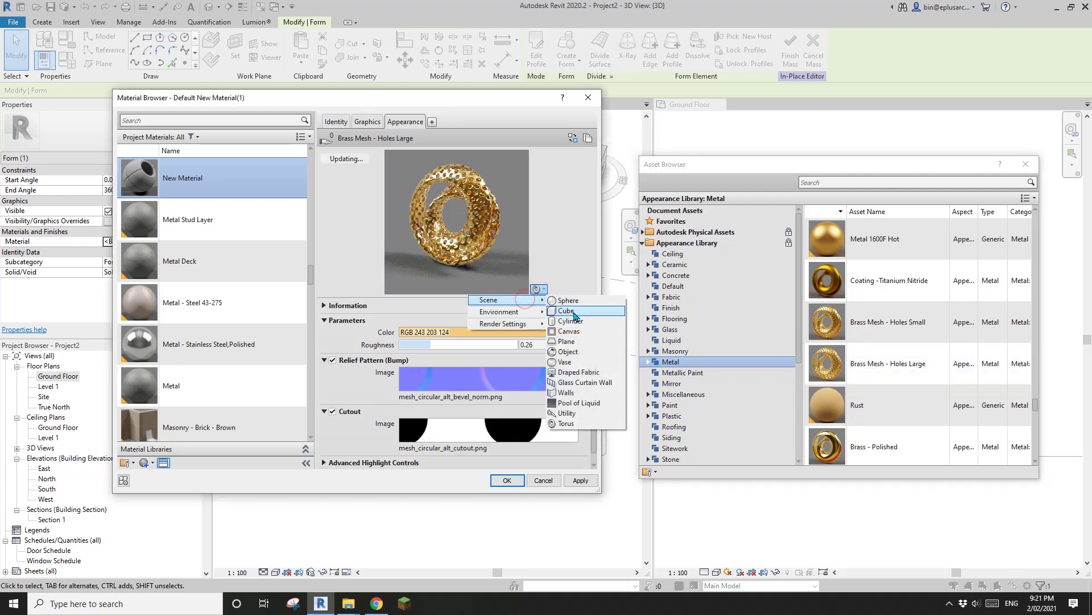
{"action": "left_click", "coordinate": [578, 311]}
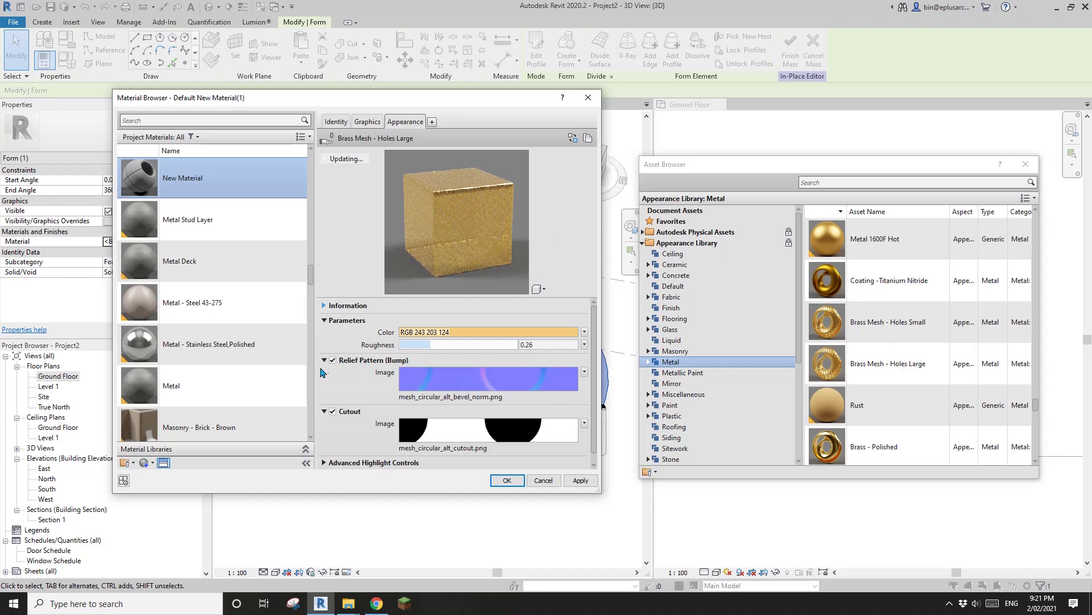
- Set the sample size of the relief pattern (bump) image to 50 mm in width and height
{"action": "left_click", "coordinate": [471, 384]}
{"action": "left_click_drag", "start_coordinate": [503, 94], "coordinate": [465, 33]}
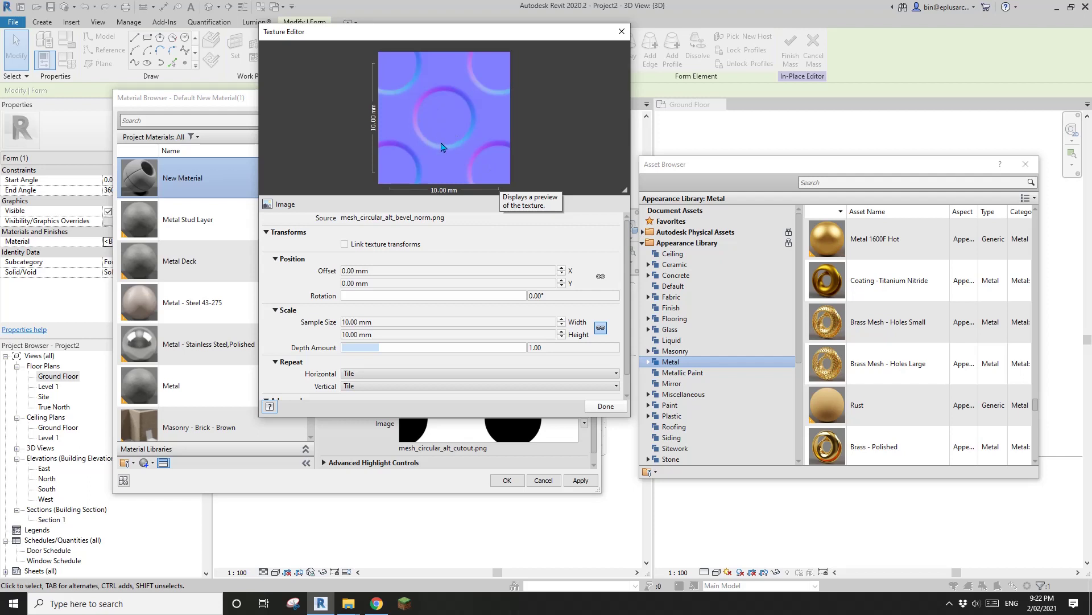
{"action": "left_click", "coordinate": [402, 322]}
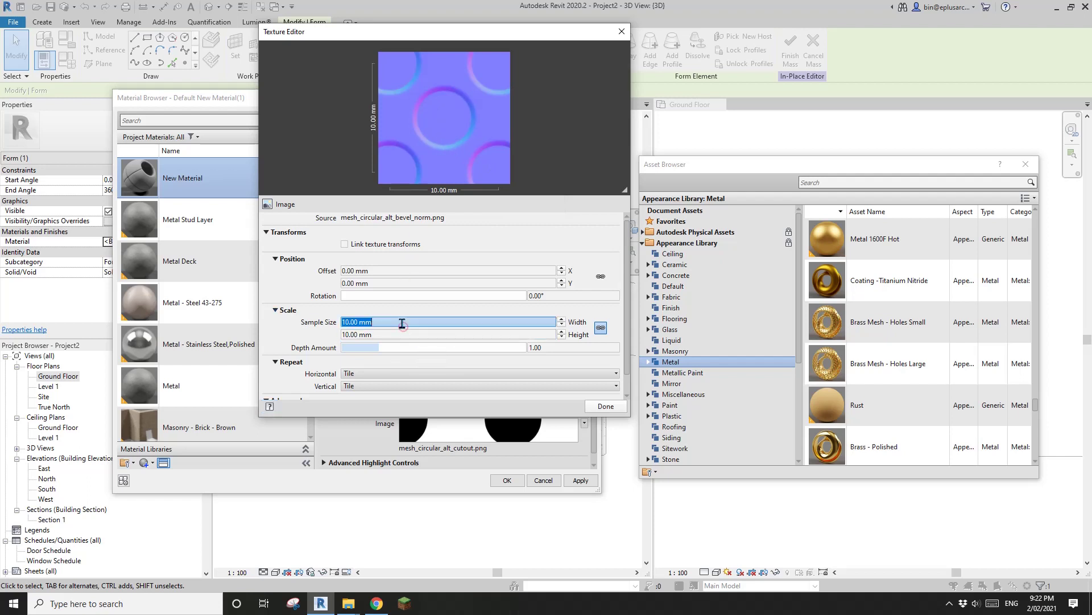
{"action": "type", "text": "50"}
{"action": "left_click", "coordinate": [401, 341]}
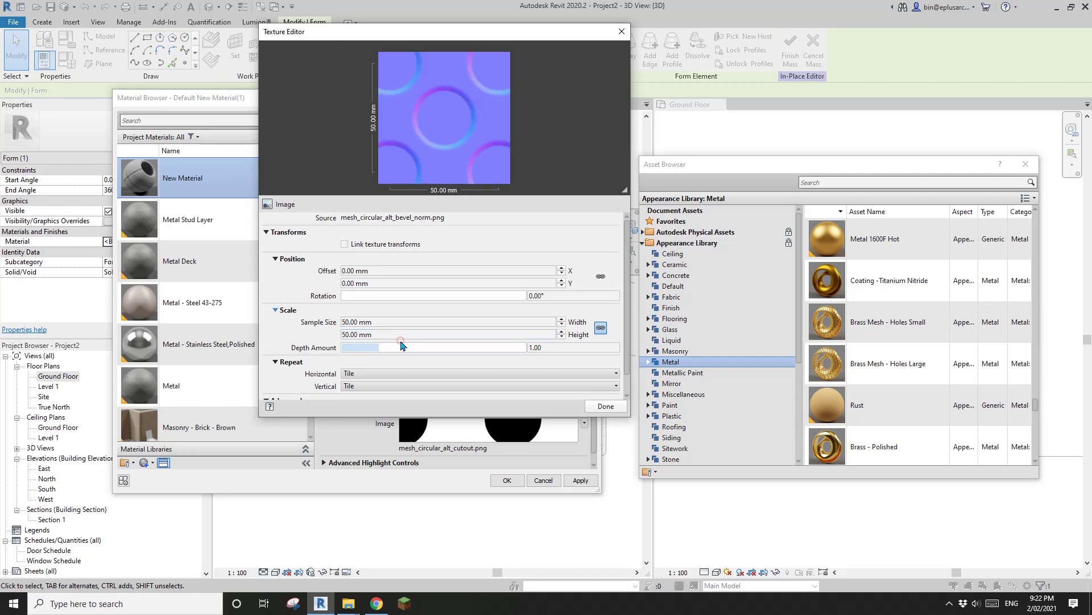
{"action": "left_click", "coordinate": [590, 406]}
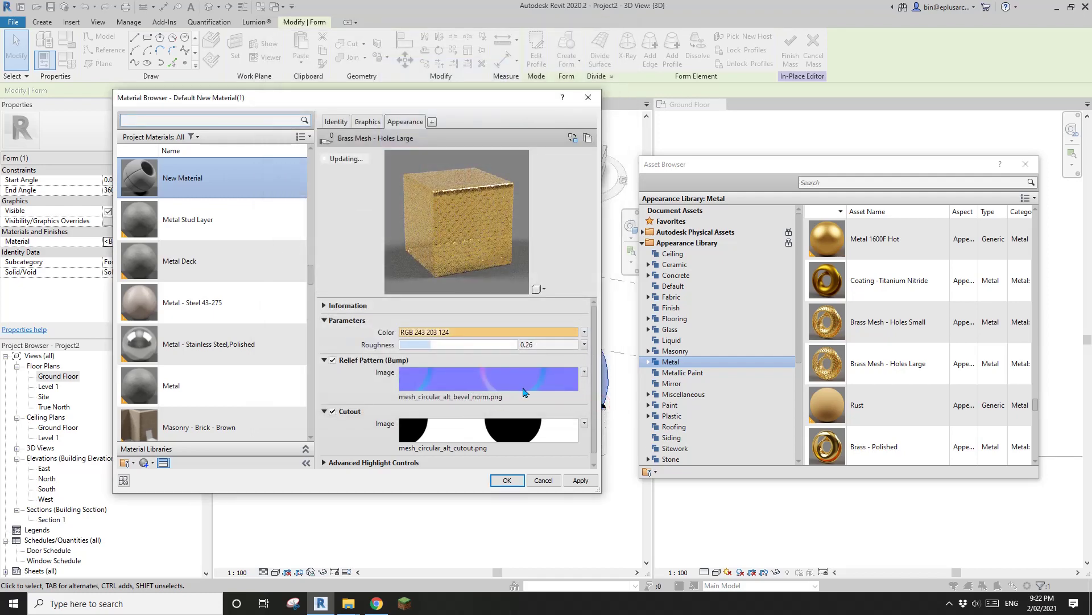
- Set the cutout image's sample size to 50 mm in width and height, and assign the finished material to the form
{"action": "left_click", "coordinate": [454, 432]}
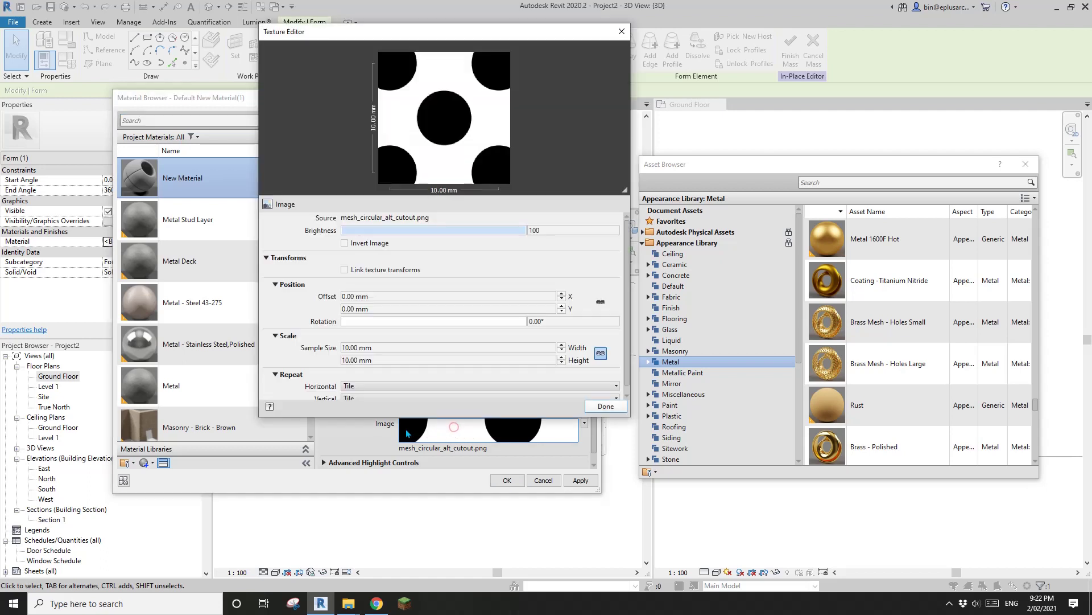
{"action": "left_click_drag", "start_coordinate": [485, 38], "coordinate": [629, 31]}
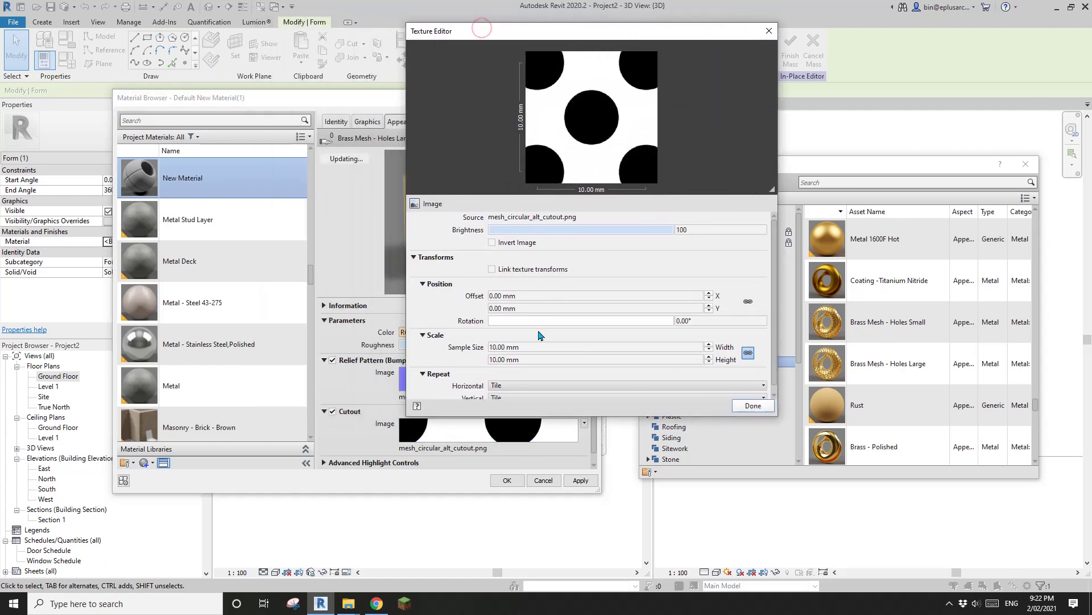
{"action": "left_click", "coordinate": [542, 347]}
{"action": "type", "text": "50"}
{"action": "left_click", "coordinate": [538, 359]}
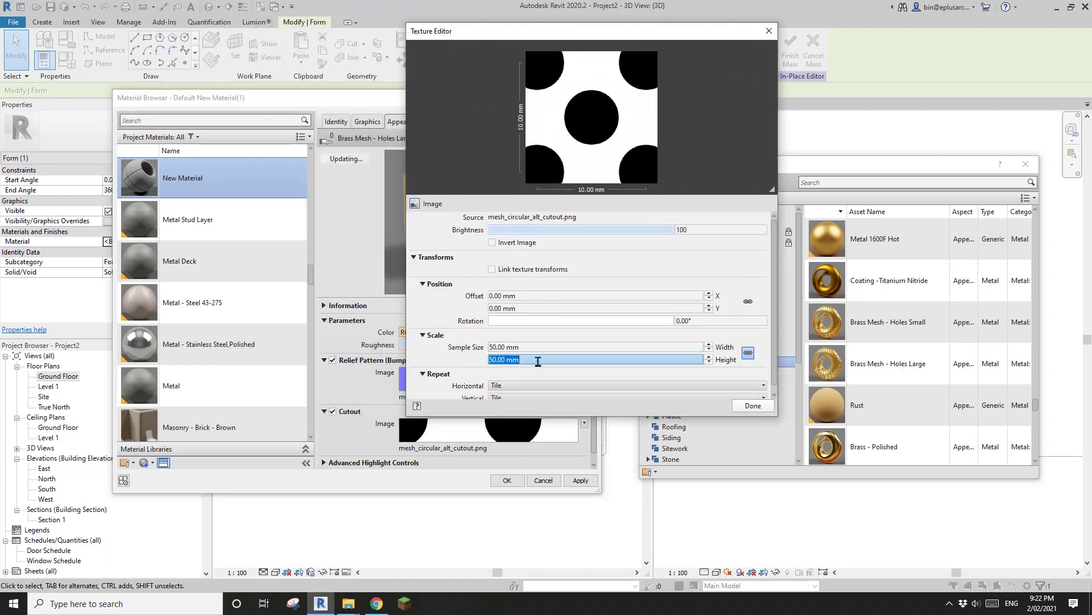
{"action": "type", "text": "50"}
{"action": "left_click", "coordinate": [753, 405]}
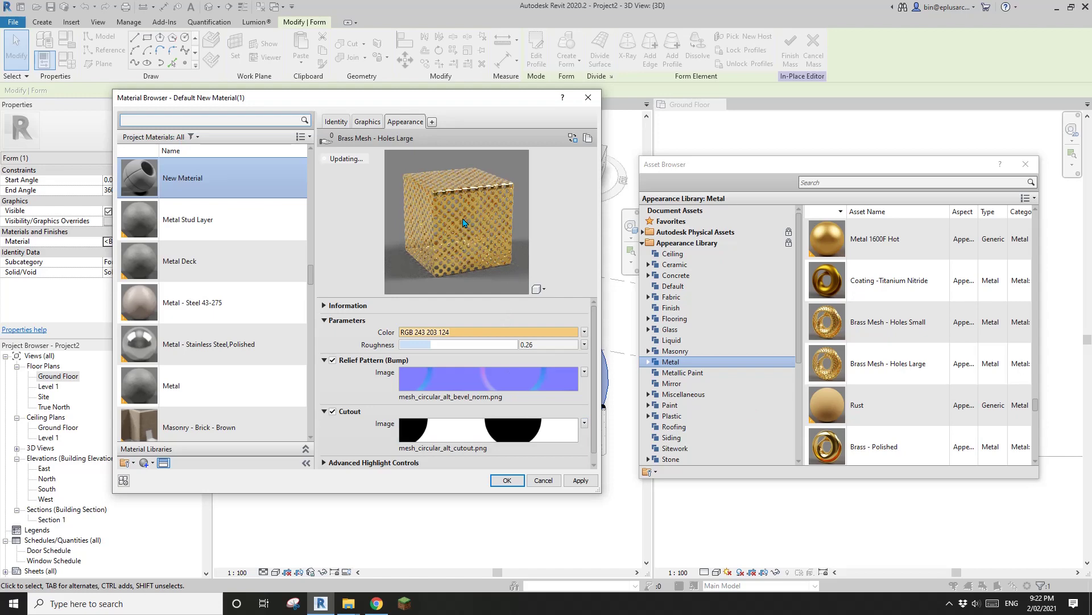
{"action": "left_click", "coordinate": [507, 480]}
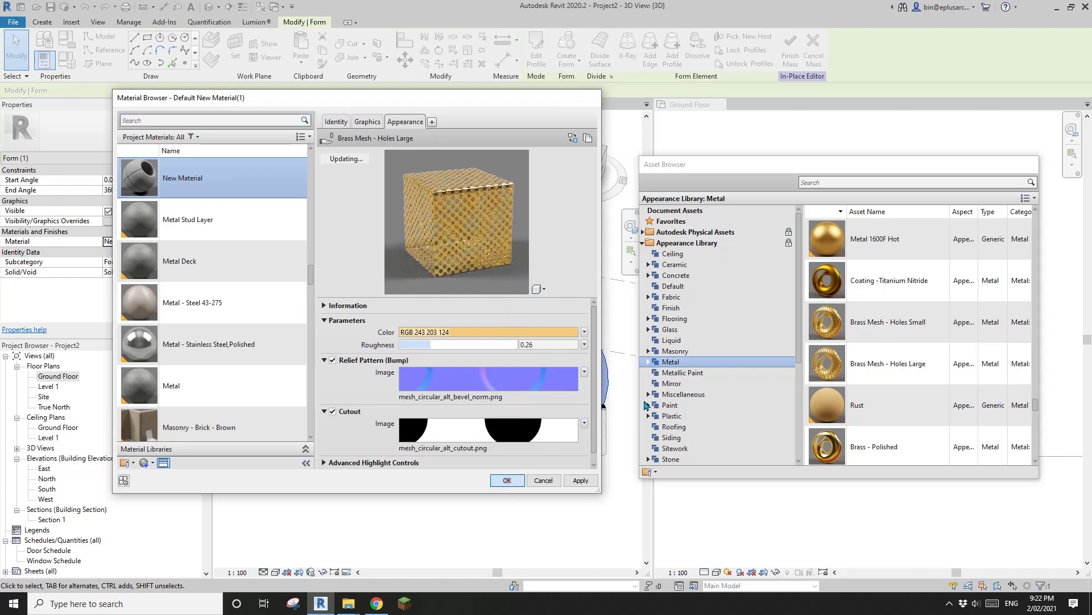
- Switch the 3D view to the Realistic visual style, inspect the perforated cone up close and compare it with the pavilion image in the browser
{"action": "left_click", "coordinate": [276, 571]}
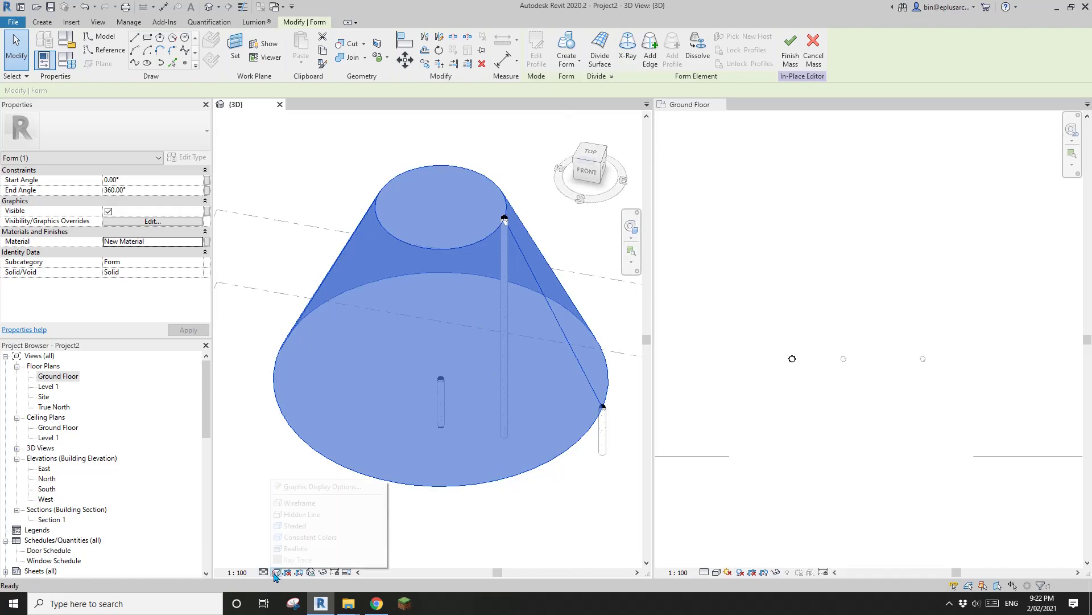
{"action": "left_click", "coordinate": [293, 550]}
{"action": "left_click", "coordinate": [263, 271]}
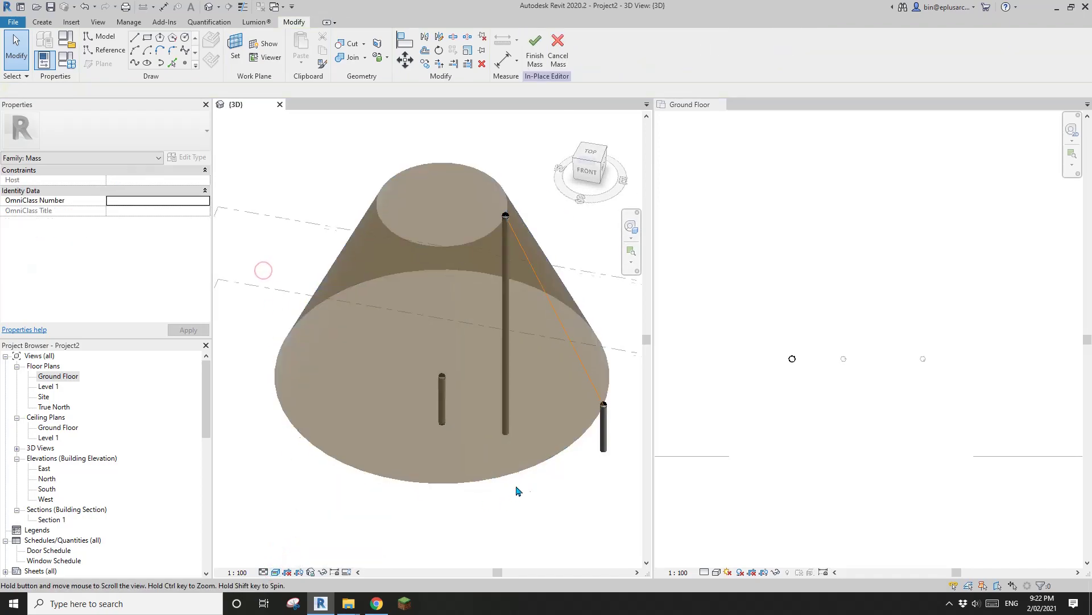
{"action": "scroll", "coordinate": [439, 381], "scroll_direction": "up", "scroll_amount": 10}
{"action": "scroll", "coordinate": [441, 353], "scroll_direction": "up", "scroll_amount": 3}
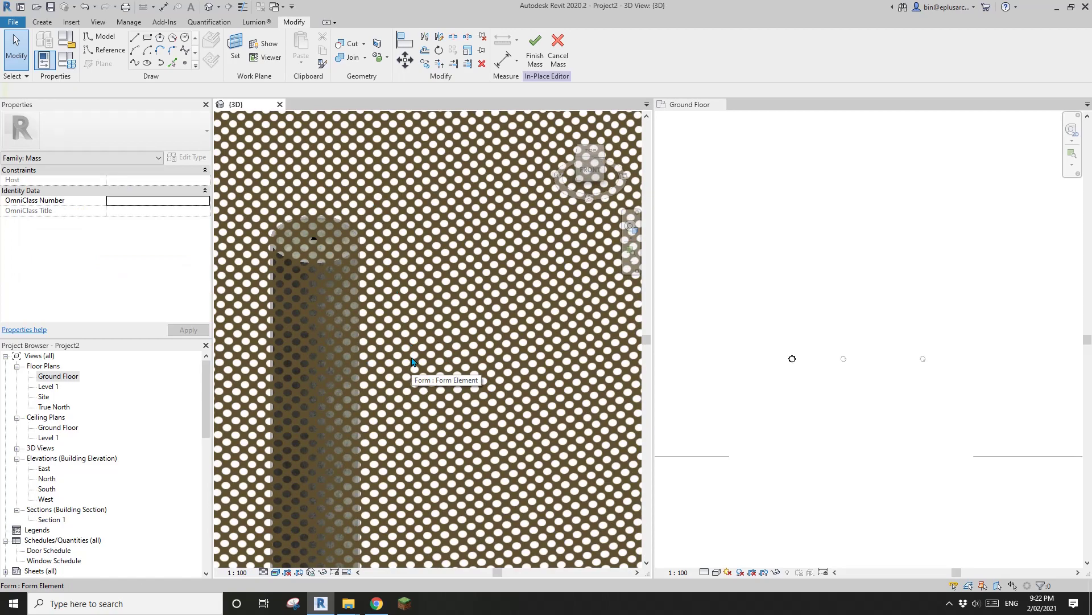
{"action": "scroll", "coordinate": [418, 384], "scroll_direction": "down", "scroll_amount": 12}
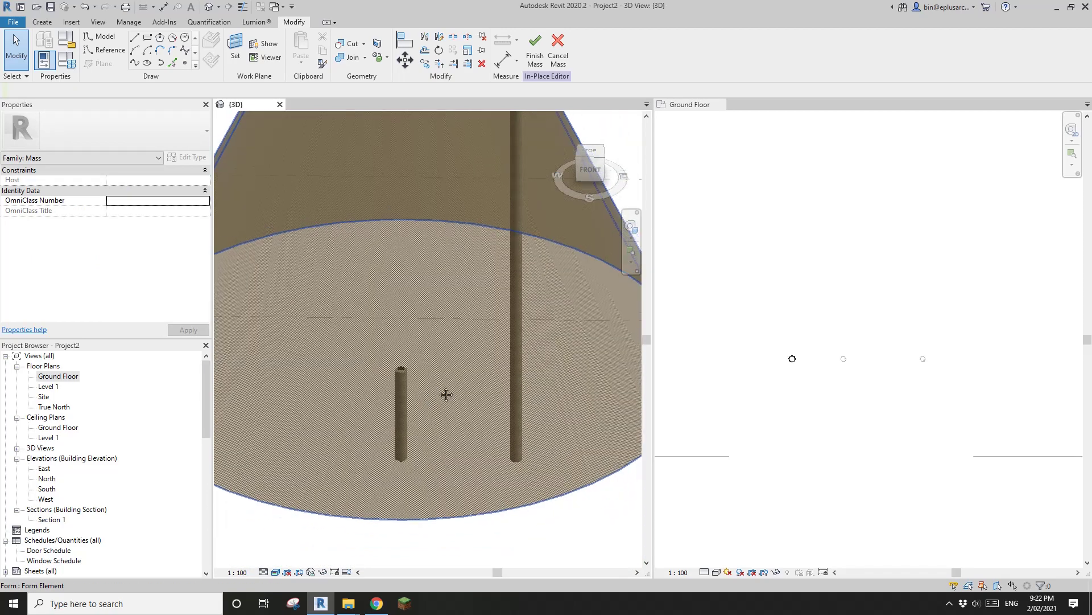
{"action": "left_click", "coordinate": [377, 603]}
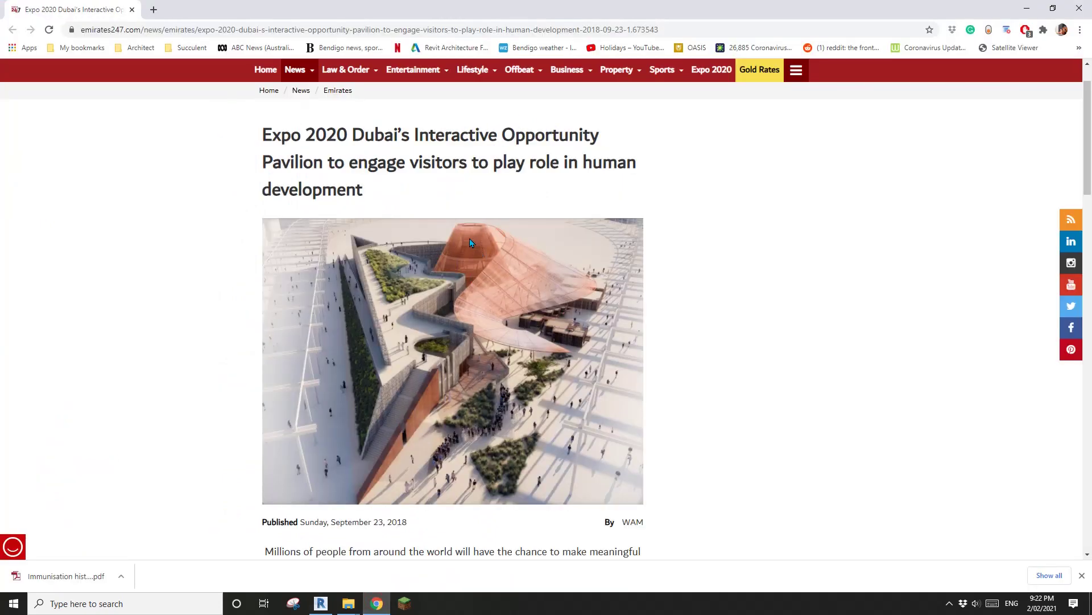
{"action": "left_click", "coordinate": [321, 603]}
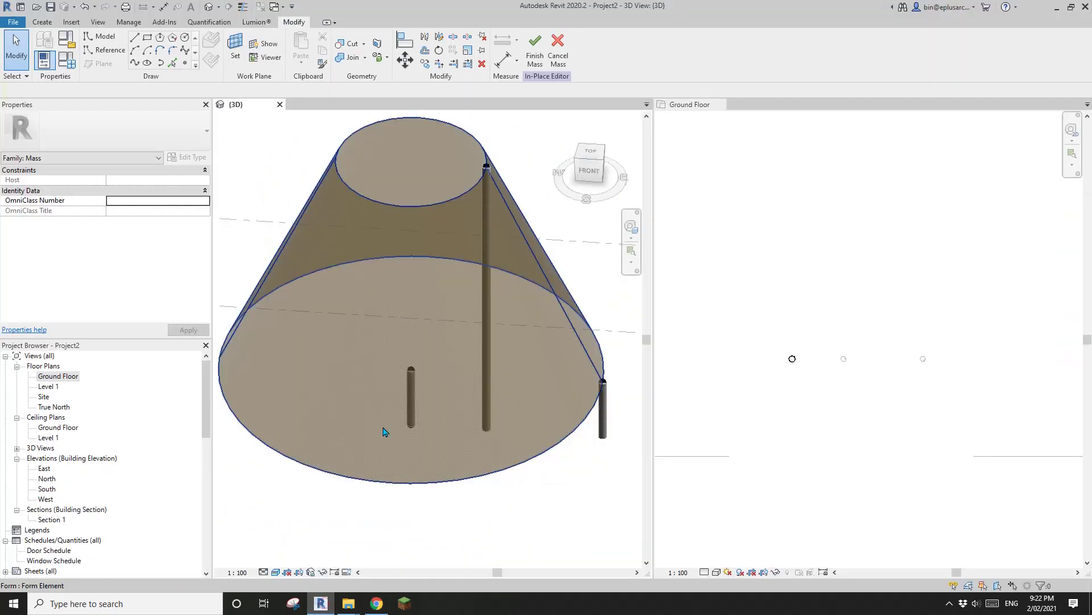
- Divide the surfaces of the cone-shaped form into UV grids with Divide Surface
{"action": "left_click", "coordinate": [429, 324]}
{"action": "key", "text": "Escape"}
{"action": "scroll", "coordinate": [456, 333], "scroll_direction": "down", "scroll_amount": 1}
{"action": "middle_click_drag", "start_coordinate": [456, 333], "coordinate": [490, 256]}
{"action": "left_click", "coordinate": [471, 323]}
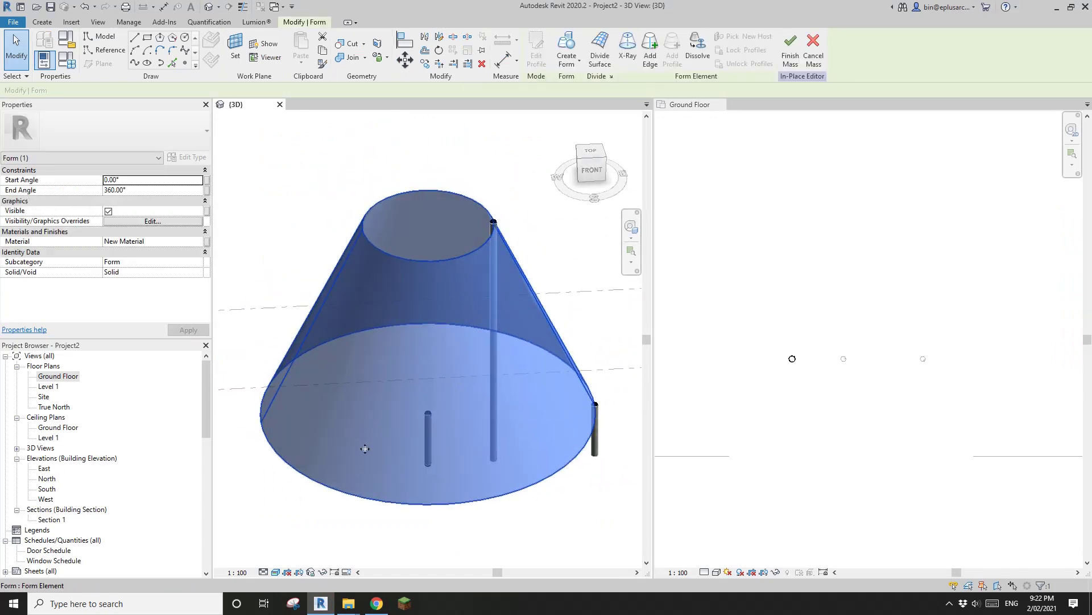
{"action": "middle_click_drag", "start_coordinate": [435, 400], "coordinate": [460, 396]}
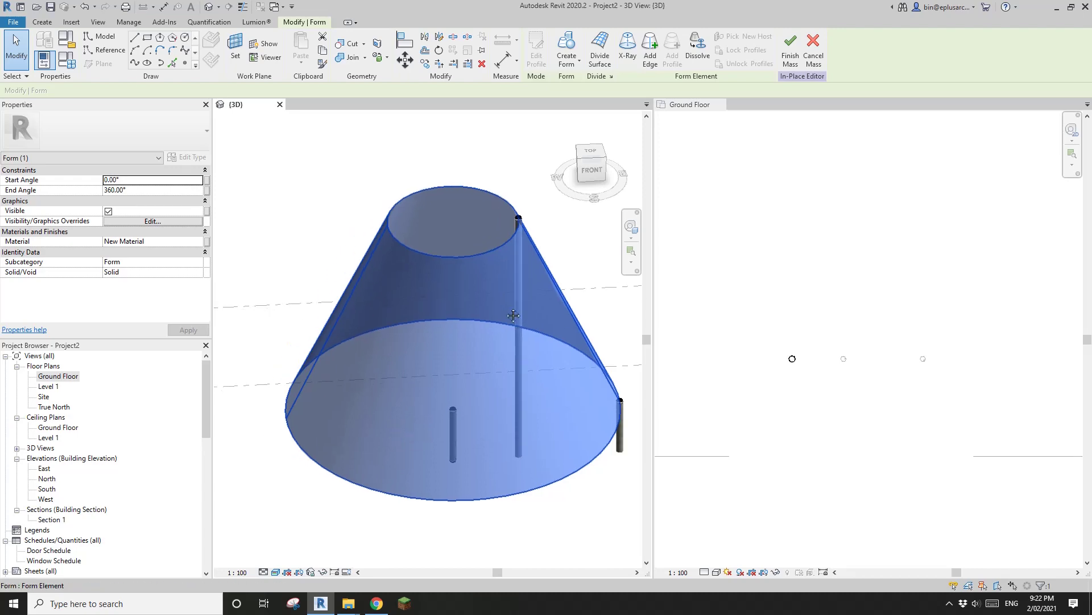
{"action": "left_click", "coordinate": [604, 55]}
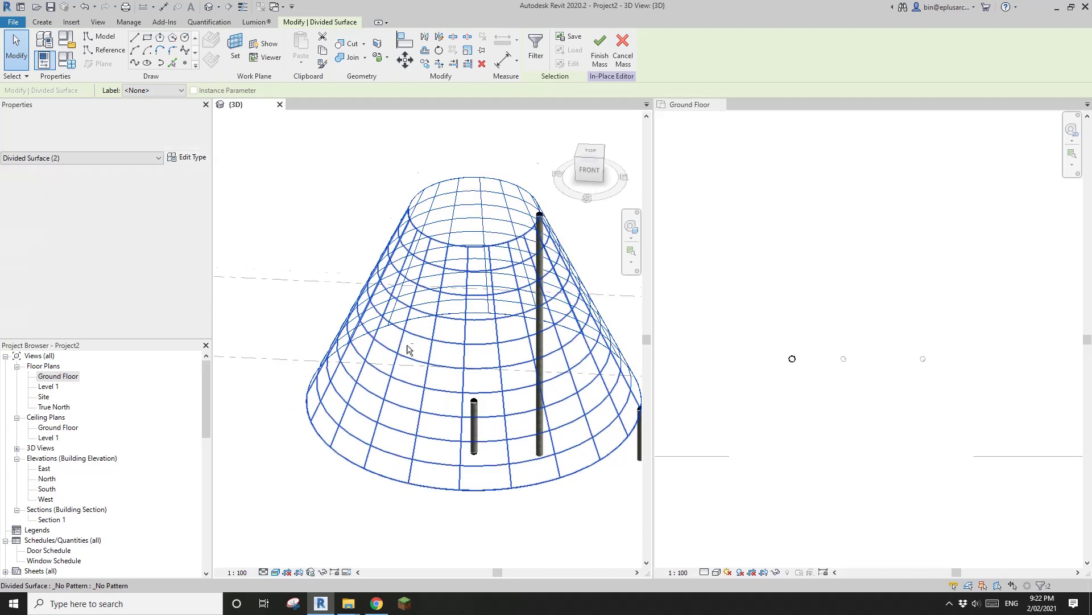
- Apply the Rectangle pattern to both divided surfaces of the cone and check the resulting panels
{"action": "scroll", "coordinate": [370, 399], "scroll_direction": "up", "scroll_amount": 4}
{"action": "middle_click_drag", "start_coordinate": [301, 434], "coordinate": [366, 366], "text": "shift"}
{"action": "left_click", "coordinate": [142, 123]}
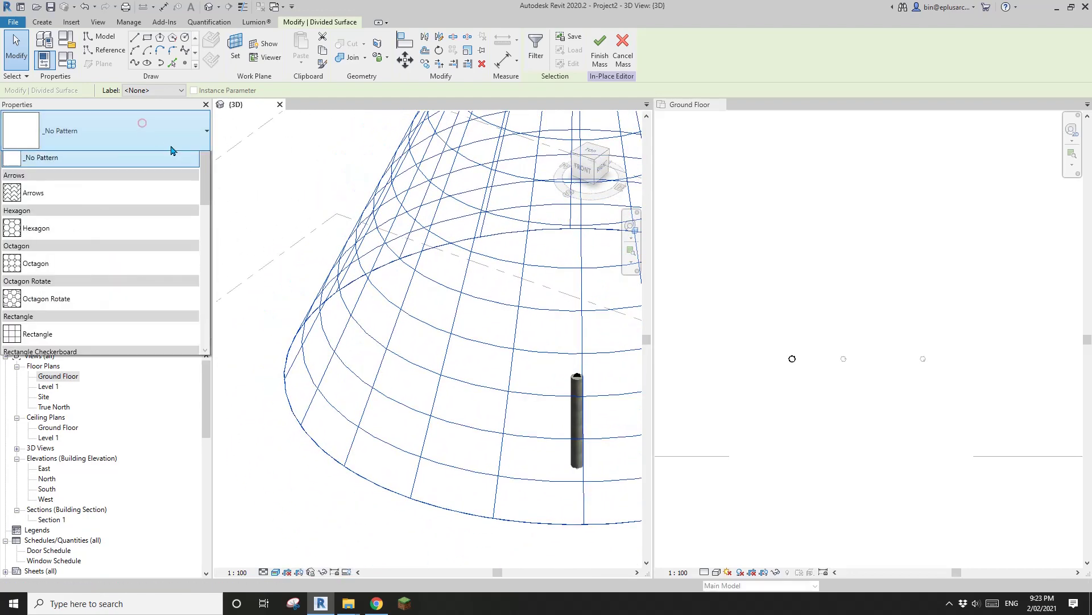
{"action": "scroll", "coordinate": [100, 252], "scroll_direction": "down", "scroll_amount": 2}
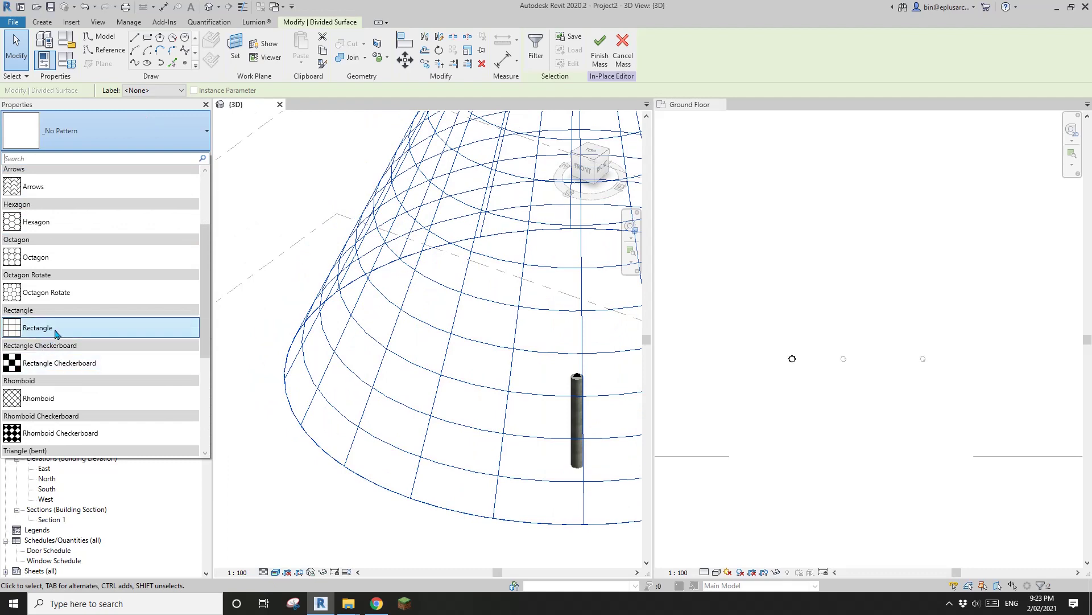
{"action": "left_click", "coordinate": [55, 329]}
{"action": "scroll", "coordinate": [290, 304], "scroll_direction": "up", "scroll_amount": 5}
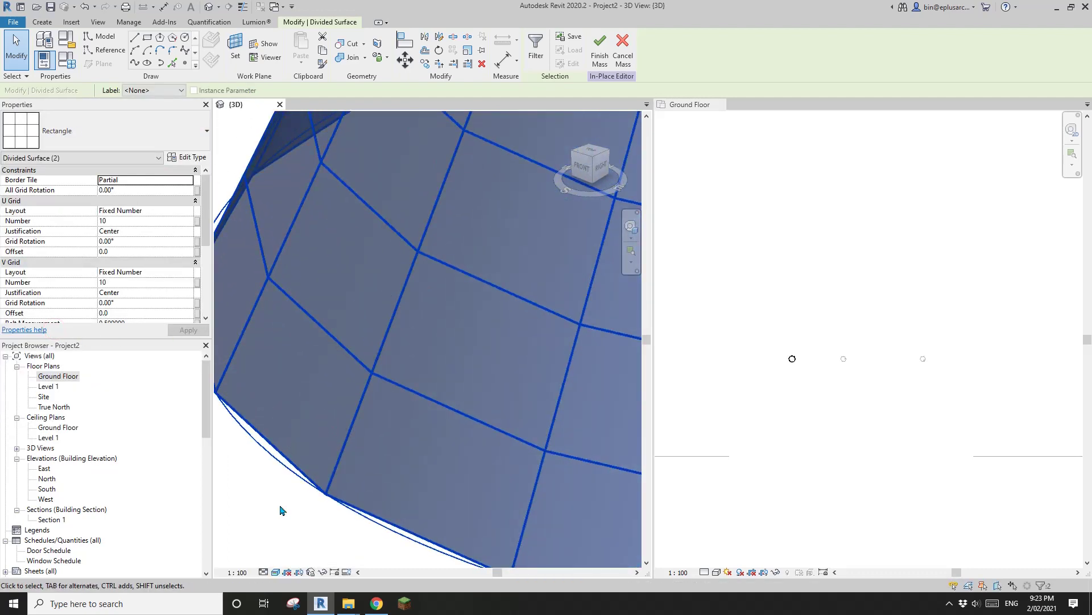
{"action": "left_click", "coordinate": [277, 510]}
{"action": "scroll", "coordinate": [275, 509], "scroll_direction": "down", "scroll_amount": 5}
{"action": "middle_click_drag", "start_coordinate": [346, 441], "coordinate": [422, 361], "text": "shift"}
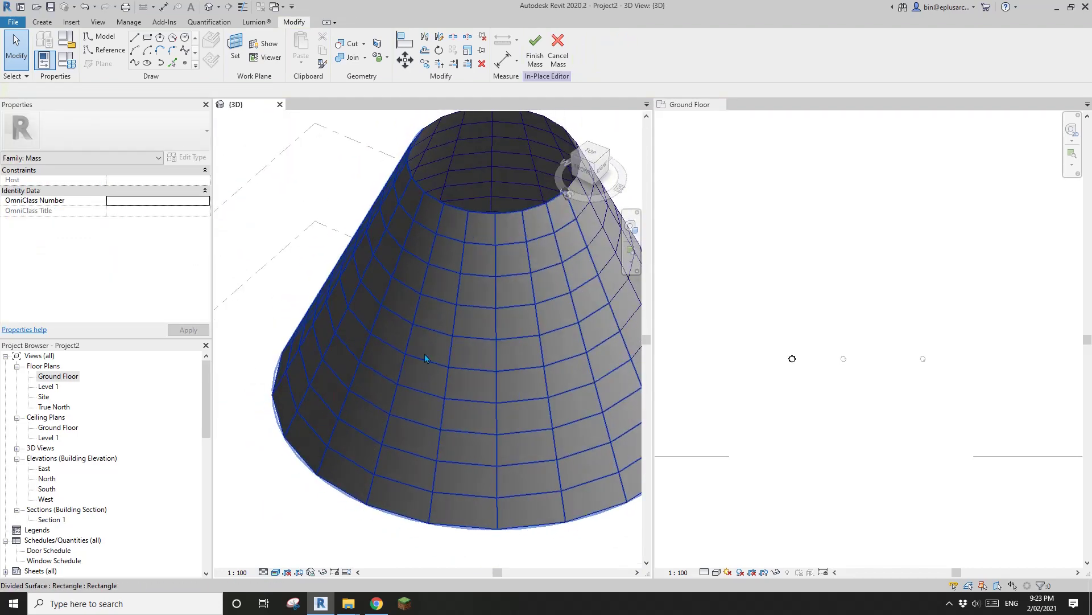
{"action": "left_click", "coordinate": [432, 315]}
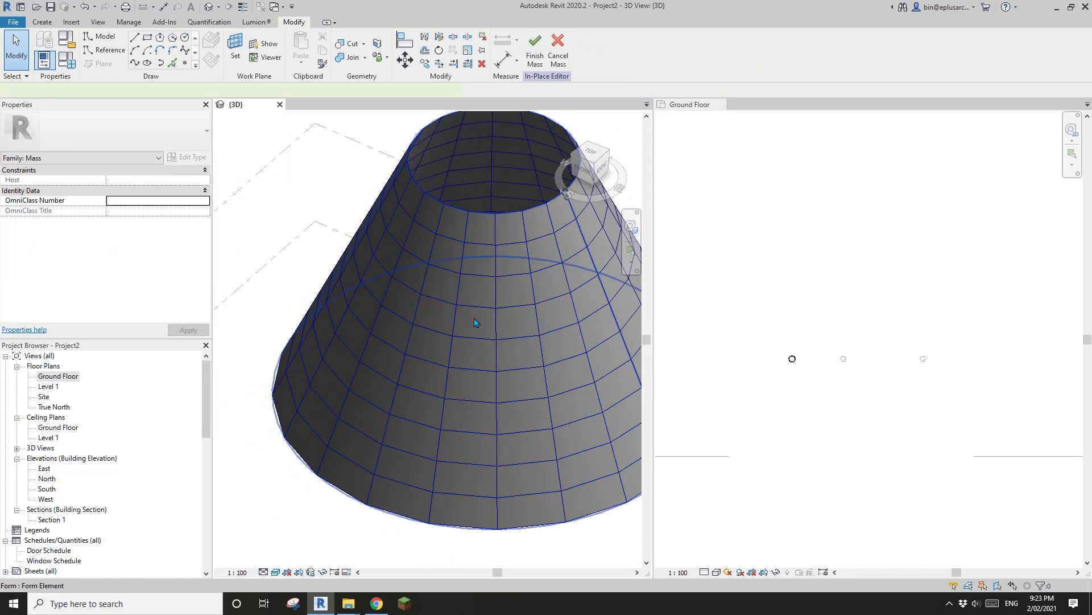
{"action": "scroll", "coordinate": [481, 325], "scroll_direction": "down", "scroll_amount": 2}
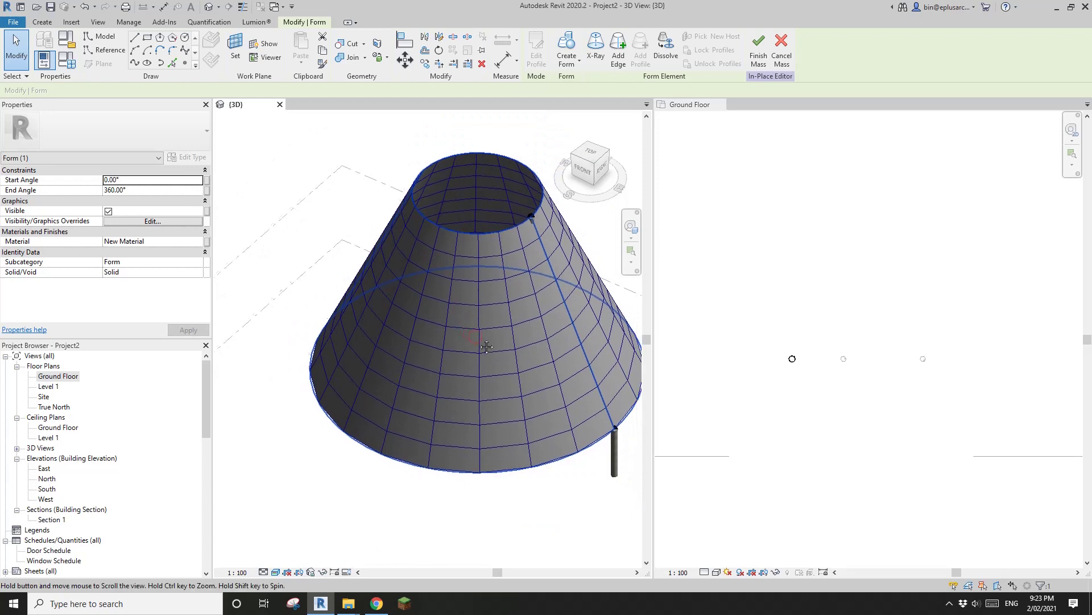
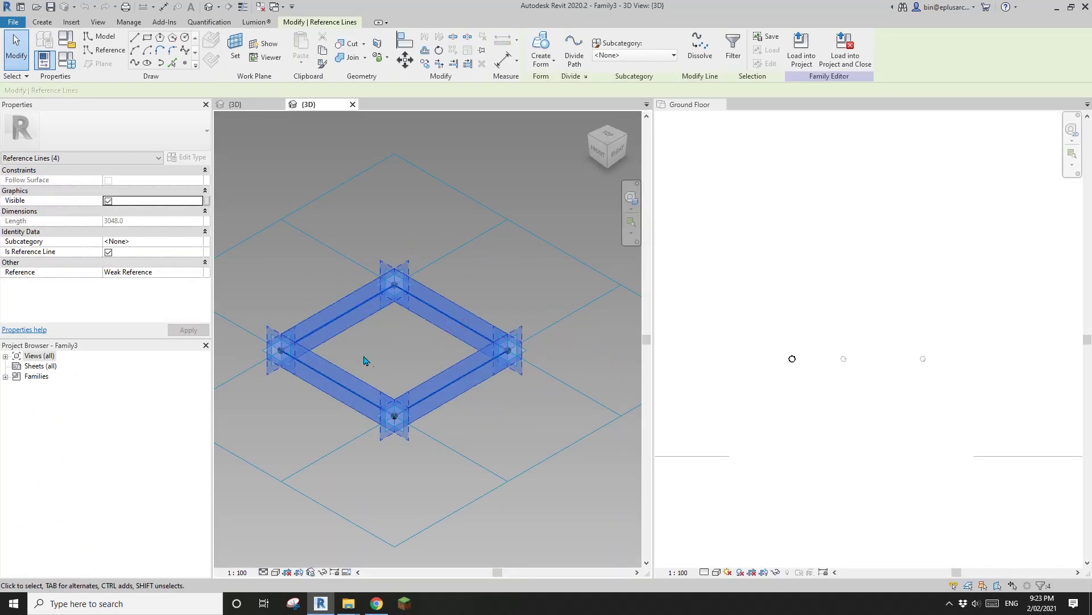
- Create a flat planar form from the four reference lines in the curtain panel family and select it
{"action": "left_click", "coordinate": [544, 46]}
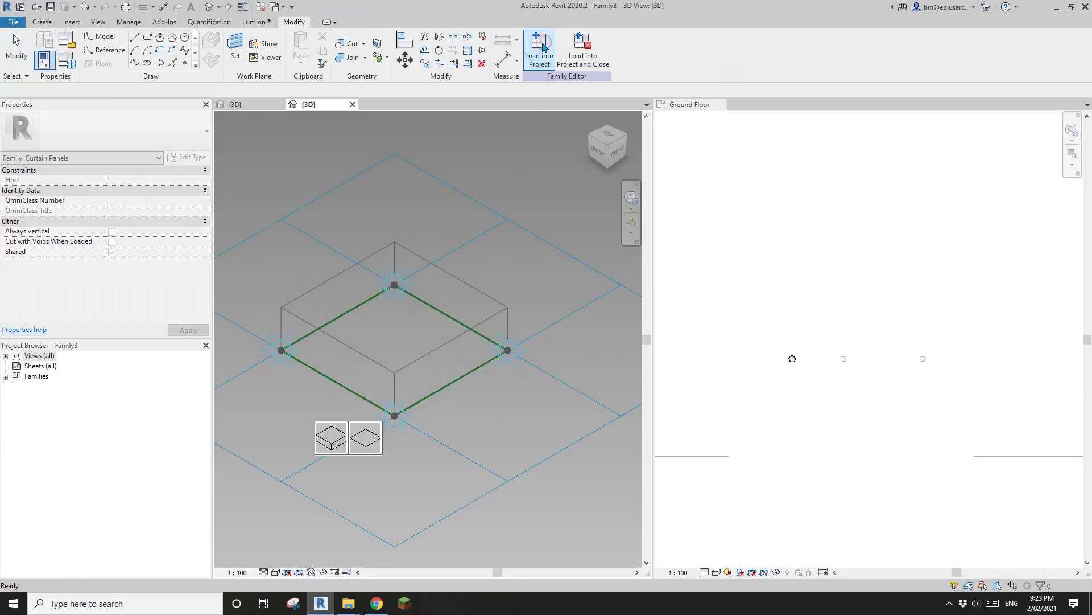
{"action": "left_click", "coordinate": [373, 444]}
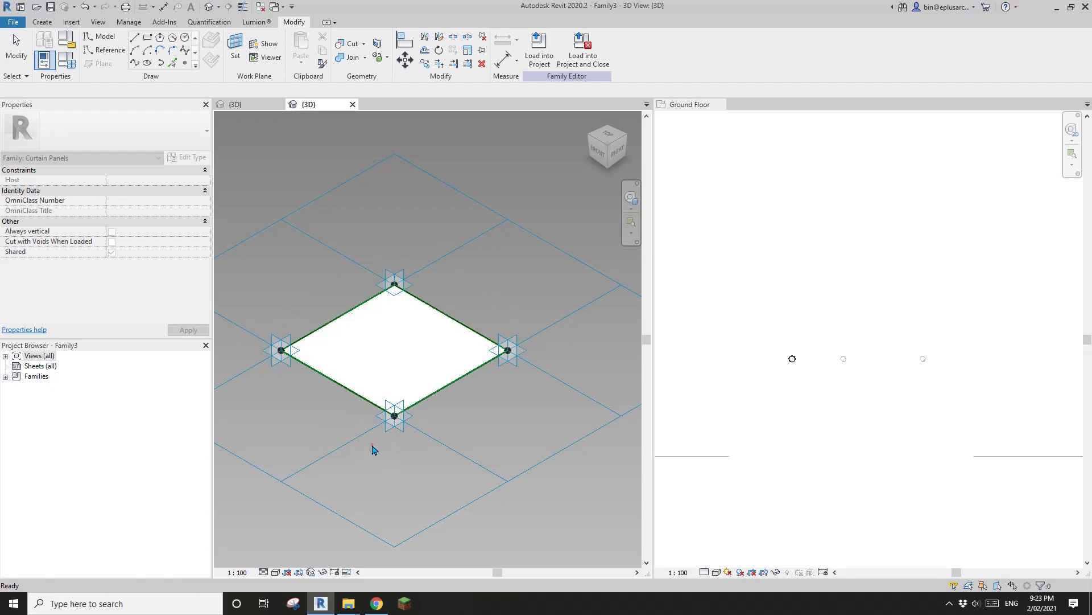
{"action": "left_click", "coordinate": [413, 365]}
{"action": "middle_click_drag", "start_coordinate": [362, 350], "coordinate": [434, 356]}
{"action": "scroll", "coordinate": [453, 345], "scroll_direction": "up", "scroll_amount": 2}
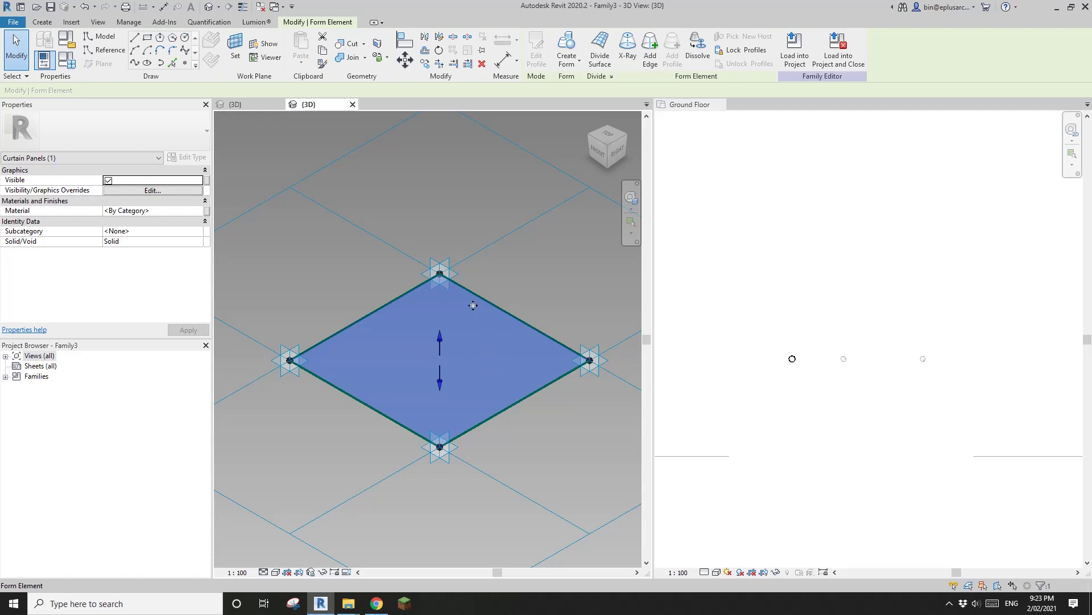
- Associate the panel form's material with a new type parameter named Material
{"action": "left_click", "coordinate": [207, 210]}
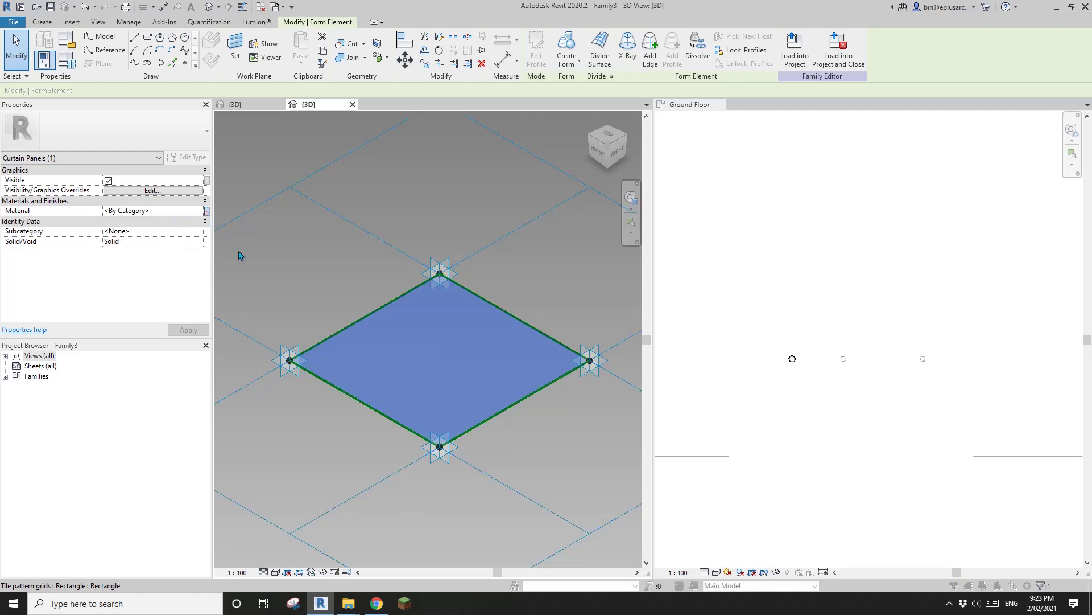
{"action": "left_click", "coordinate": [314, 350]}
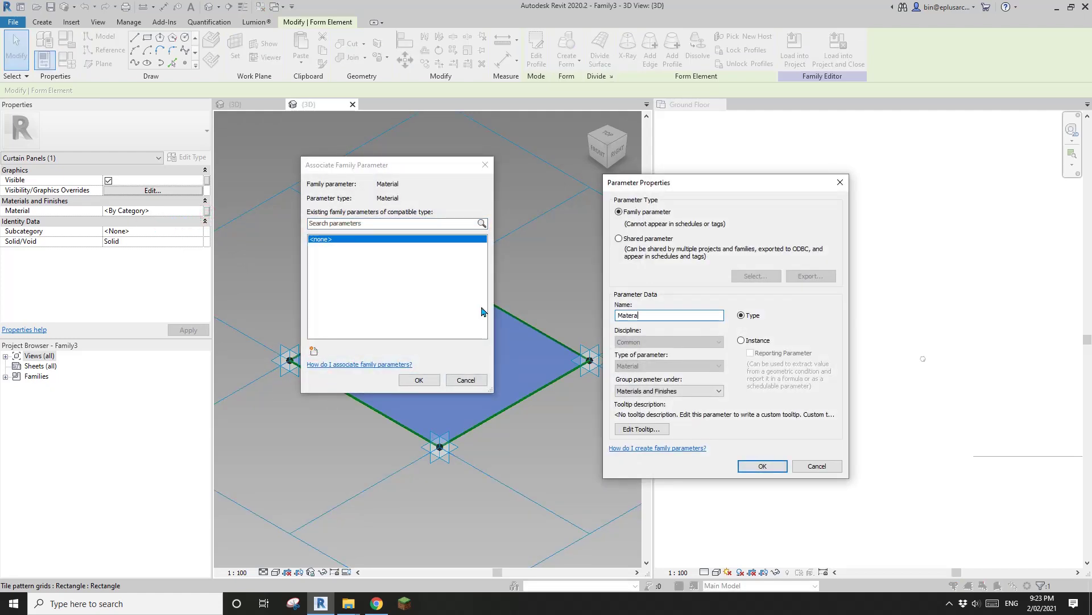
{"action": "left_click", "coordinate": [762, 465]}
{"action": "left_click", "coordinate": [418, 380]}
- Load the panel family into the project, closing it without saving, and apply Family3 to one divided half of the cone
{"action": "left_click", "coordinate": [836, 51]}
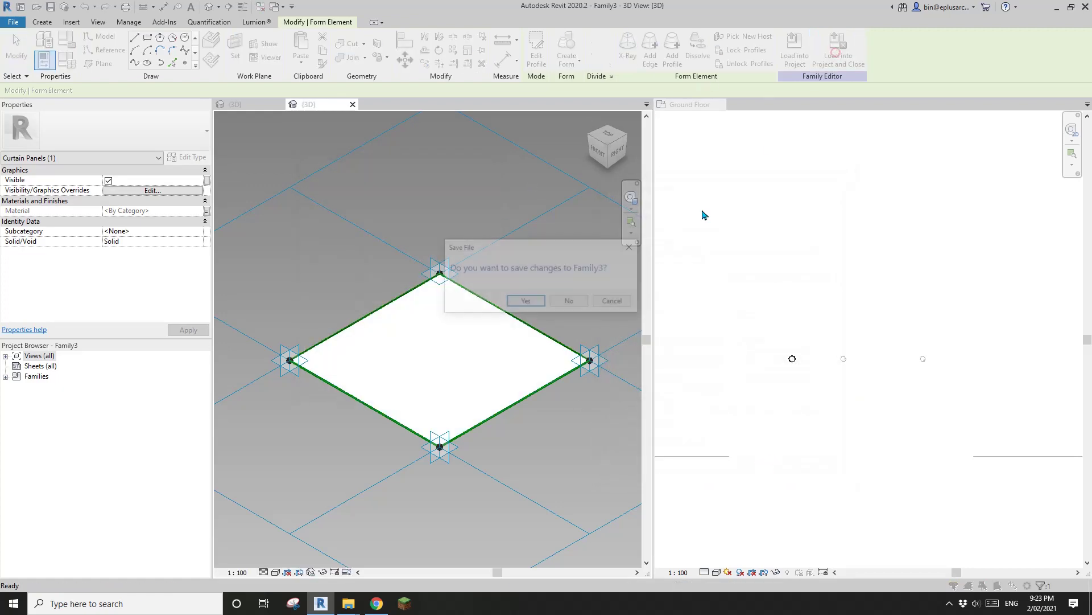
{"action": "left_click", "coordinate": [566, 300]}
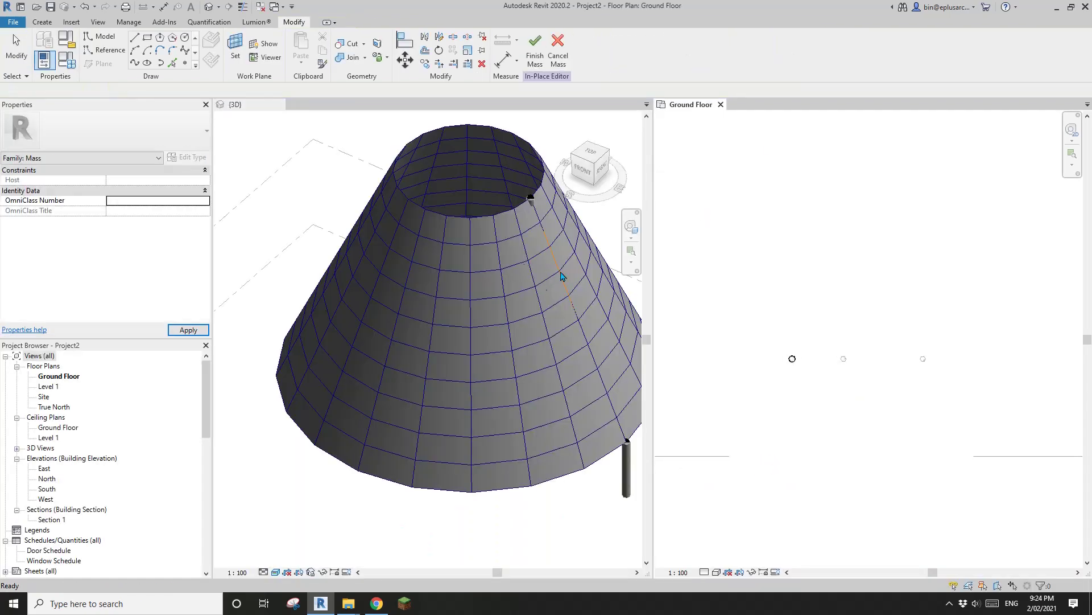
{"action": "left_click", "coordinate": [472, 315]}
{"action": "left_click", "coordinate": [461, 317]}
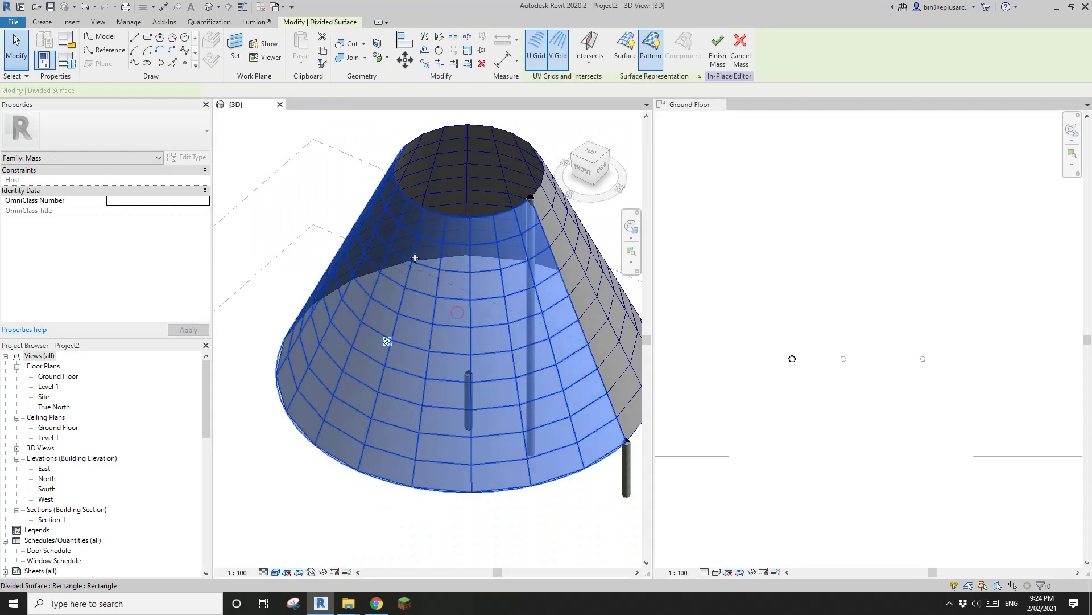
{"action": "left_click", "coordinate": [163, 136]}
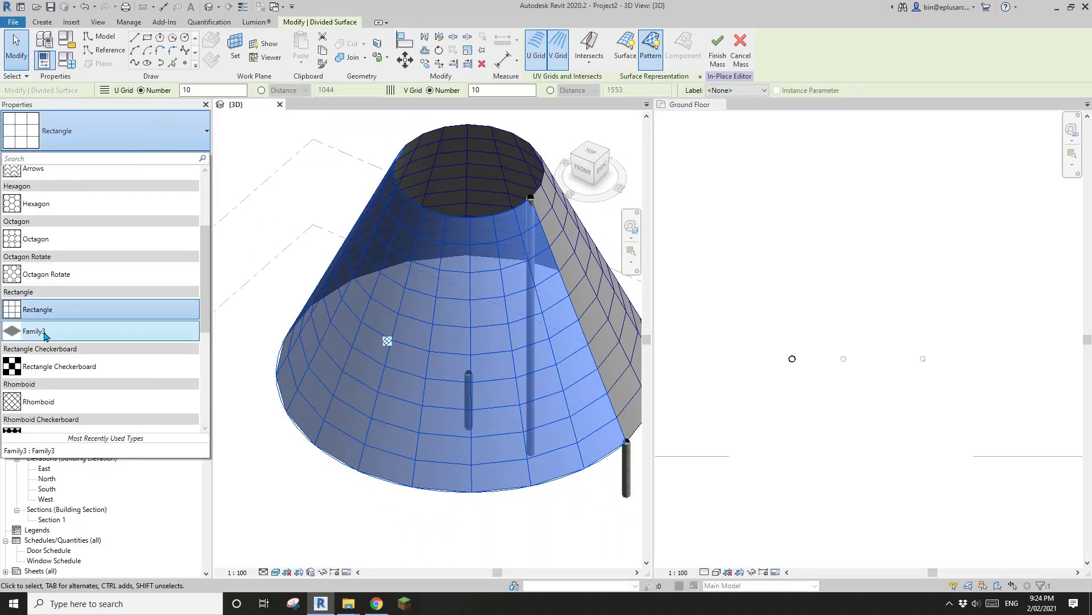
{"action": "left_click", "coordinate": [34, 331]}
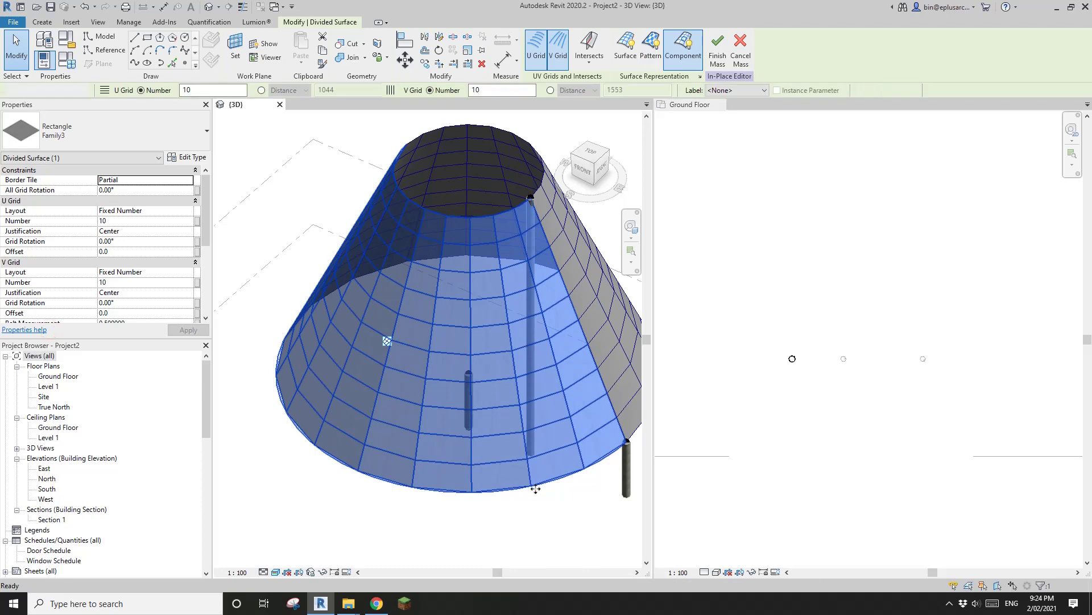
{"action": "left_click", "coordinate": [556, 519]}
- Set the Material type property of the Family3 panels to New Material
{"action": "left_click", "coordinate": [493, 370]}
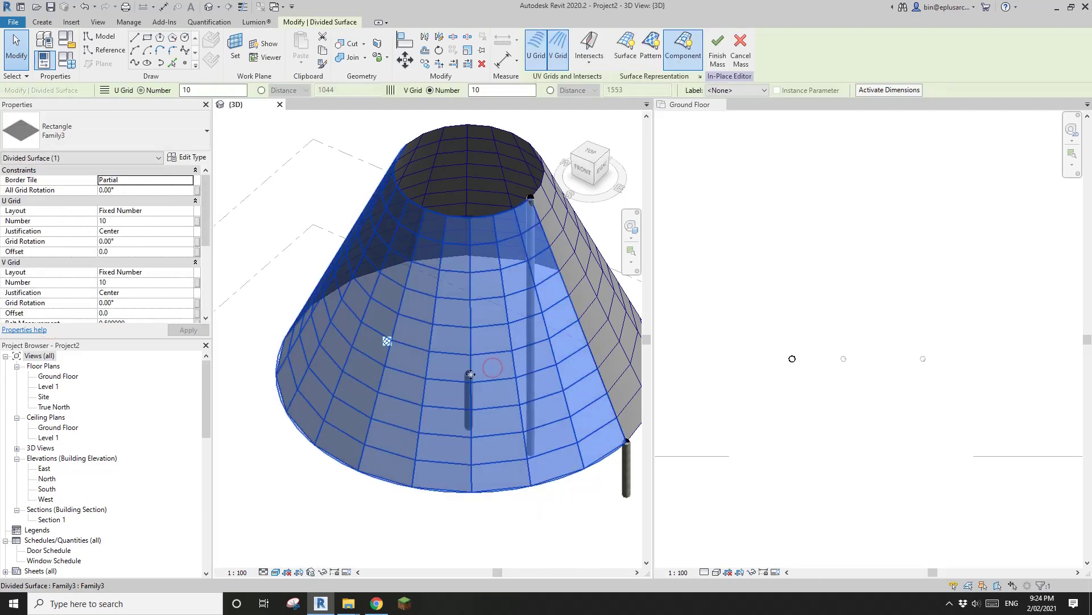
{"action": "left_click", "coordinate": [187, 156]}
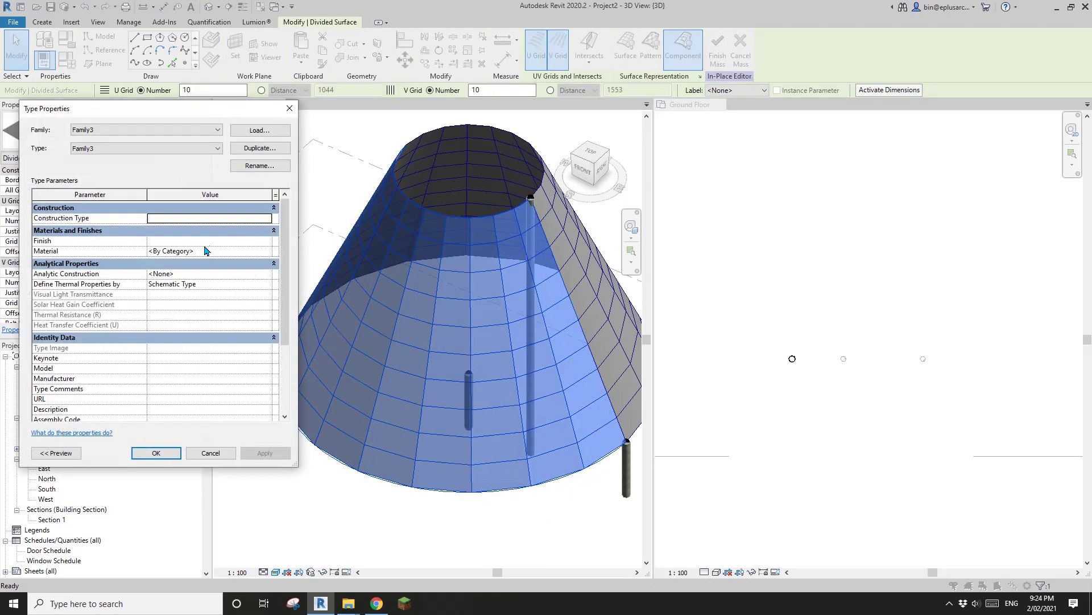
{"action": "left_click", "coordinate": [265, 255]}
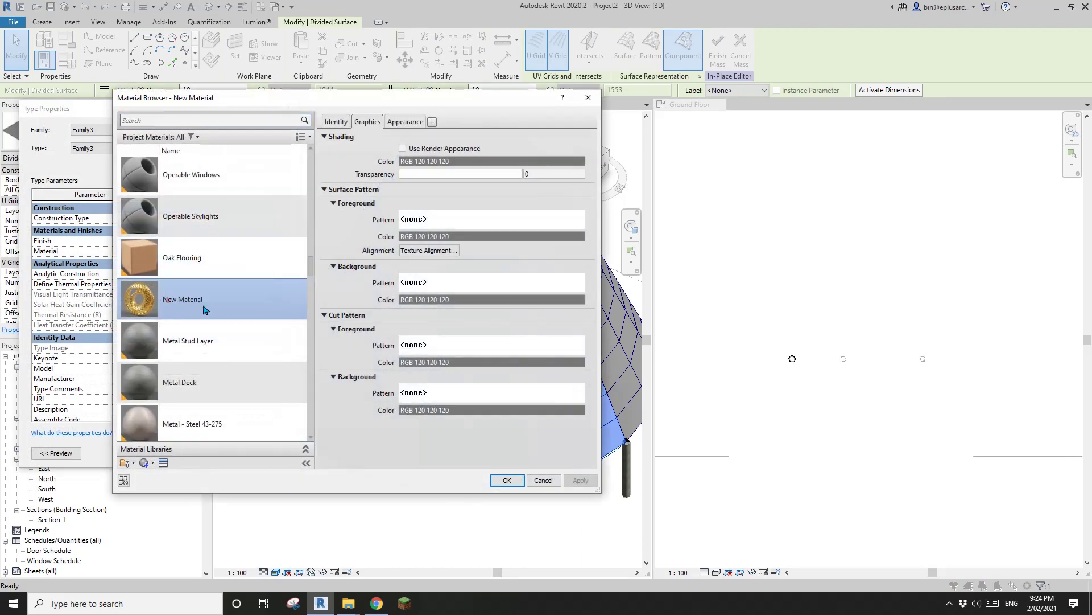
{"action": "left_click", "coordinate": [508, 480]}
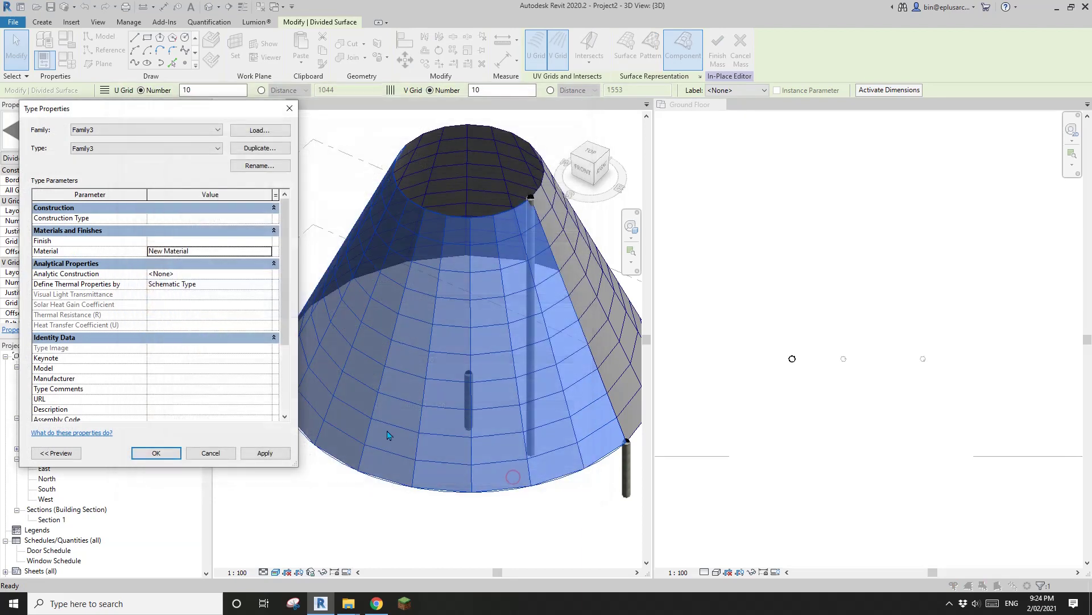
{"action": "left_click", "coordinate": [156, 453]}
- Examine the mesh panels up close from several angles and compare them with the other half of the cone
{"action": "scroll", "coordinate": [575, 455], "scroll_direction": "up", "scroll_amount": 3}
{"action": "scroll", "coordinate": [566, 407], "scroll_direction": "up", "scroll_amount": 2}
{"action": "scroll", "coordinate": [558, 391], "scroll_direction": "down", "scroll_amount": 4}
{"action": "middle_click_drag", "start_coordinate": [558, 391], "coordinate": [511, 361], "text": "shift"}
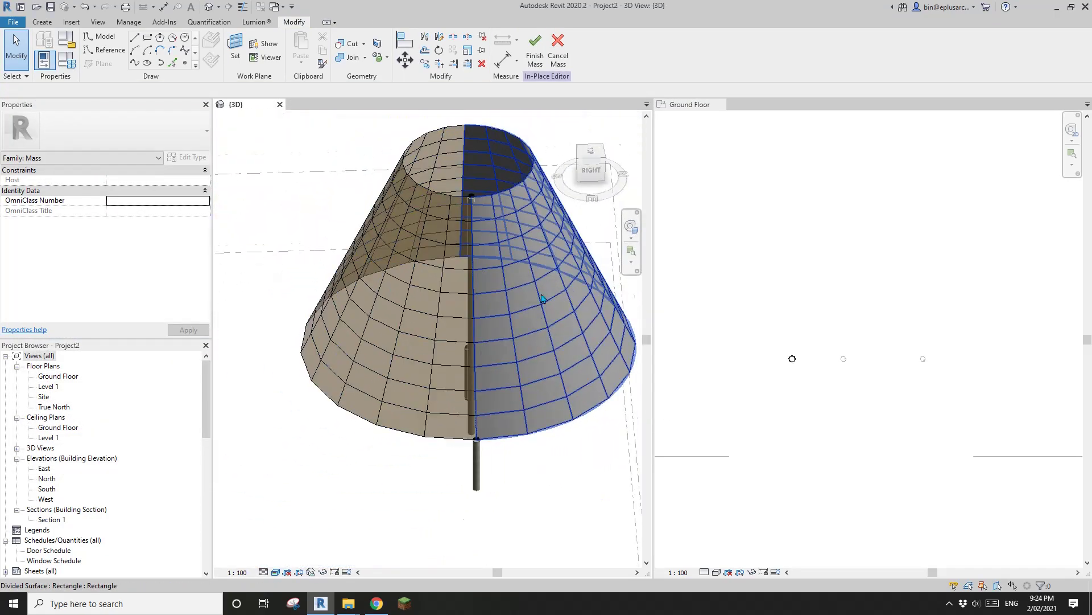
{"action": "scroll", "coordinate": [540, 299], "scroll_direction": "up", "scroll_amount": 2}
{"action": "middle_click_drag", "start_coordinate": [539, 232], "coordinate": [487, 221], "text": "shift"}
{"action": "scroll", "coordinate": [517, 251], "scroll_direction": "down", "scroll_amount": 3}
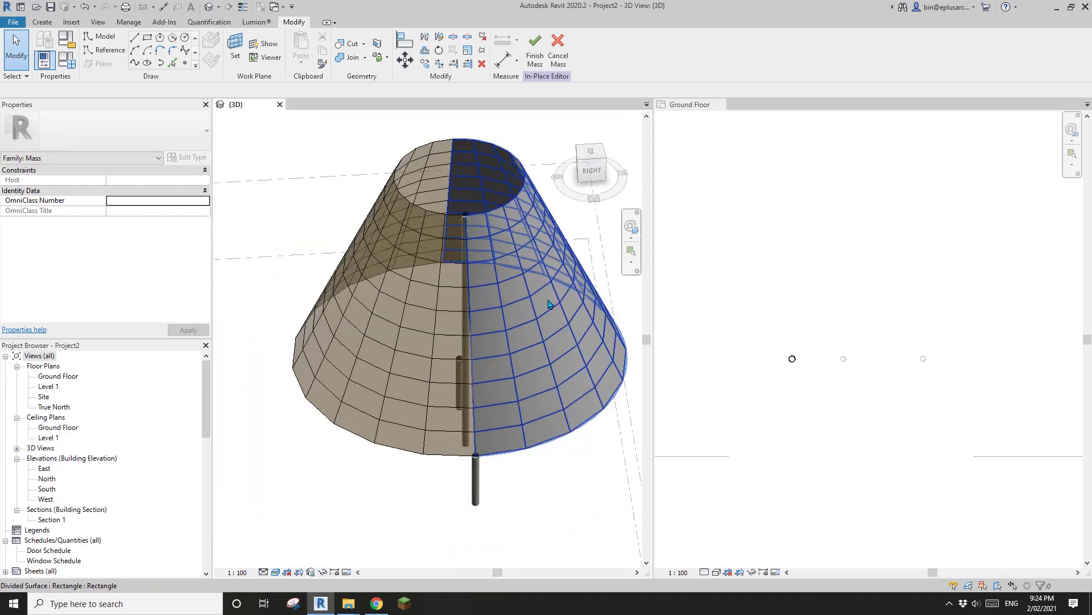
{"action": "scroll", "coordinate": [346, 417], "scroll_direction": "up", "scroll_amount": 6}
{"action": "left_click", "coordinate": [405, 361]}
{"action": "middle_click_drag", "start_coordinate": [353, 444], "coordinate": [442, 300]}
{"action": "scroll", "coordinate": [394, 286], "scroll_direction": "down", "scroll_amount": 2}
- Set the U grid layout of the Family3 divided surface to Maximum Spacing with a distance of 2400
{"action": "left_click", "coordinate": [445, 295]}
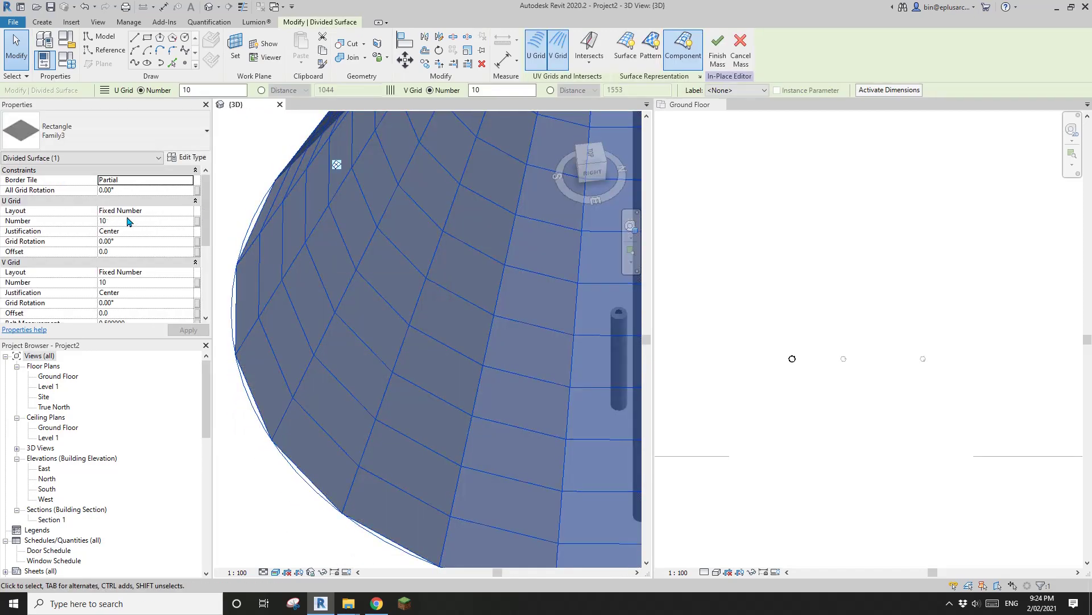
{"action": "left_click", "coordinate": [170, 210]}
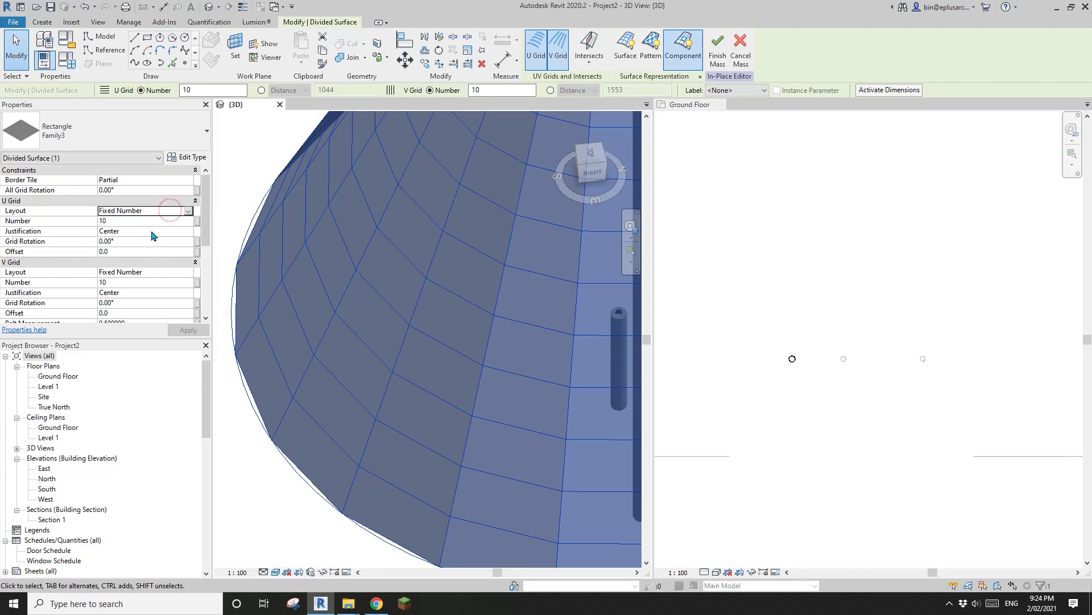
{"action": "scroll", "coordinate": [307, 242], "scroll_direction": "down", "scroll_amount": 2}
{"action": "middle_click_drag", "start_coordinate": [425, 241], "coordinate": [420, 306]}
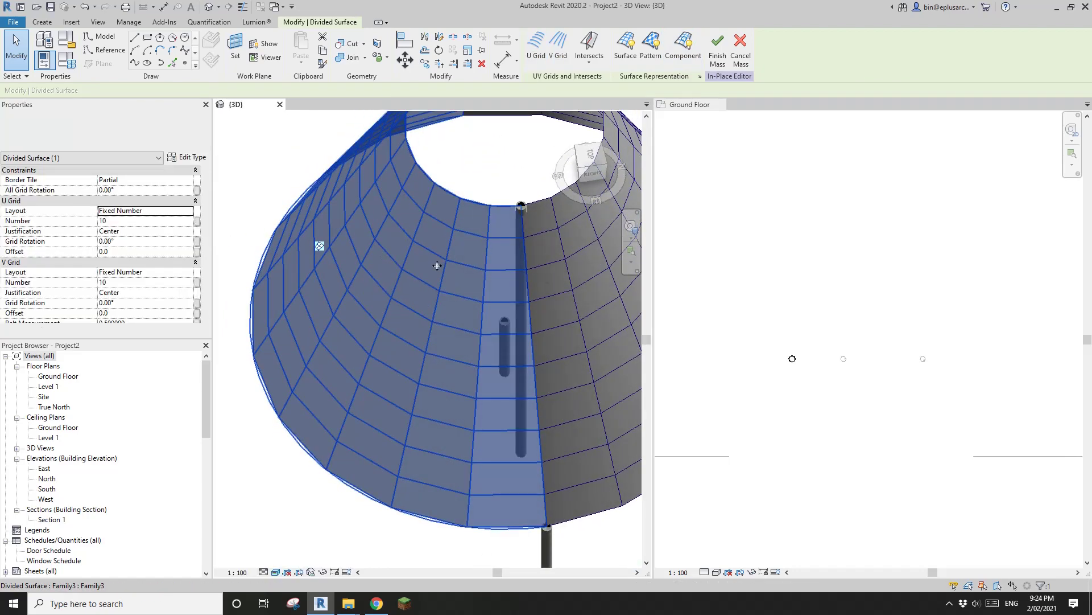
{"action": "left_click", "coordinate": [167, 210]}
{"action": "left_click", "coordinate": [188, 211]}
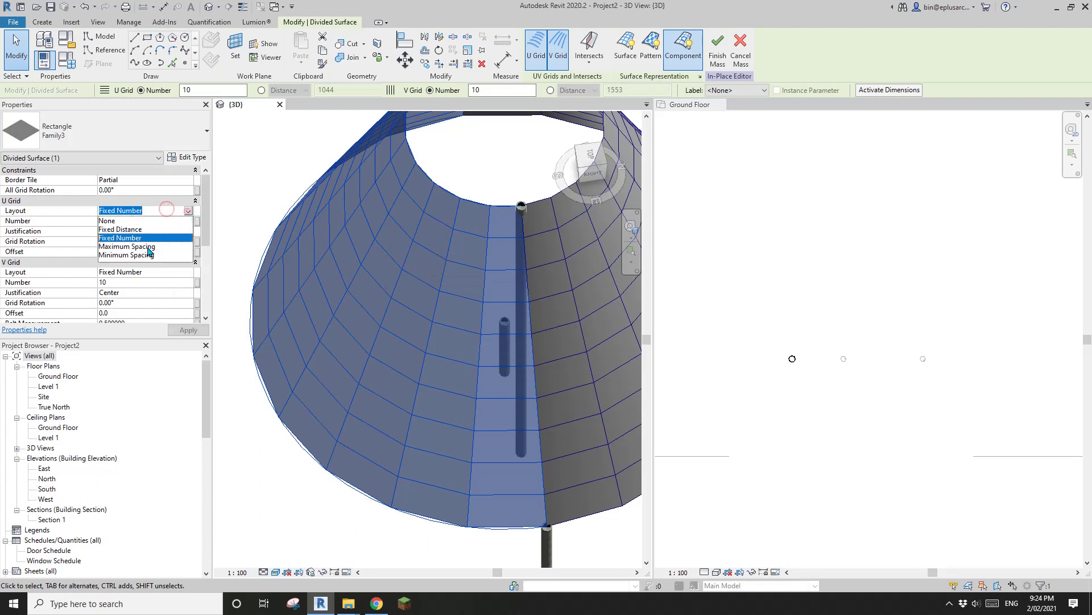
{"action": "left_click", "coordinate": [150, 247]}
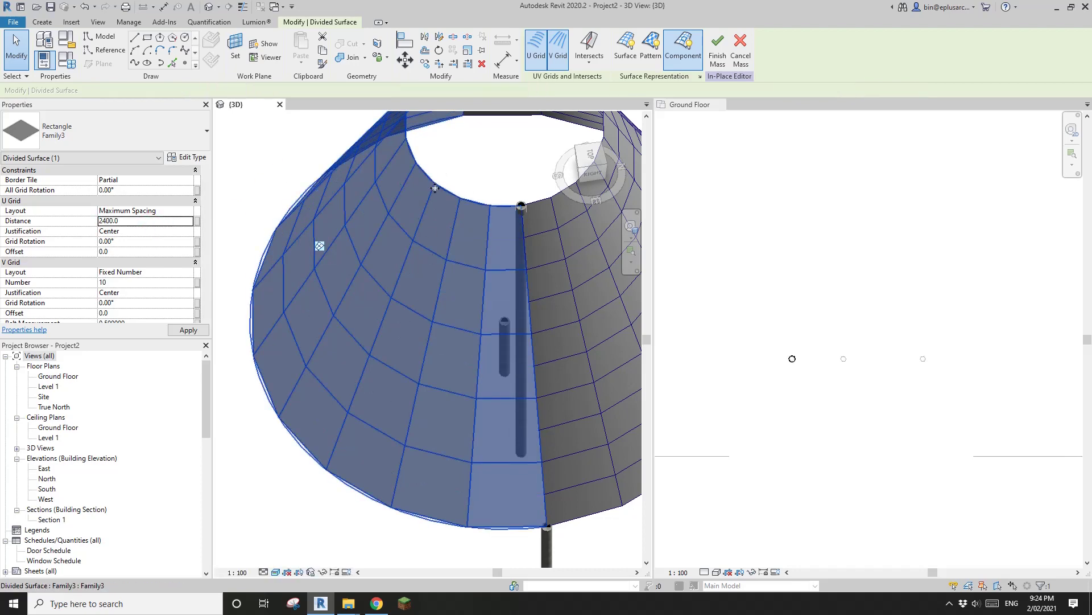
- Set the V grid layout of the same surface to Maximum Spacing, enter a new distance and check the panels from the front
{"action": "left_click", "coordinate": [190, 272]}
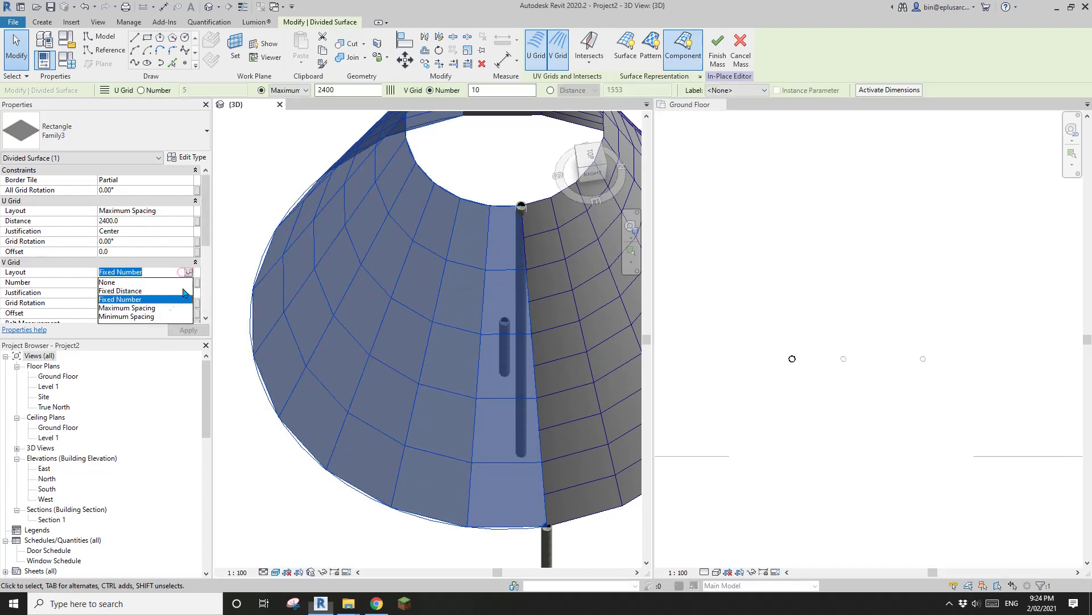
{"action": "left_click", "coordinate": [138, 309]}
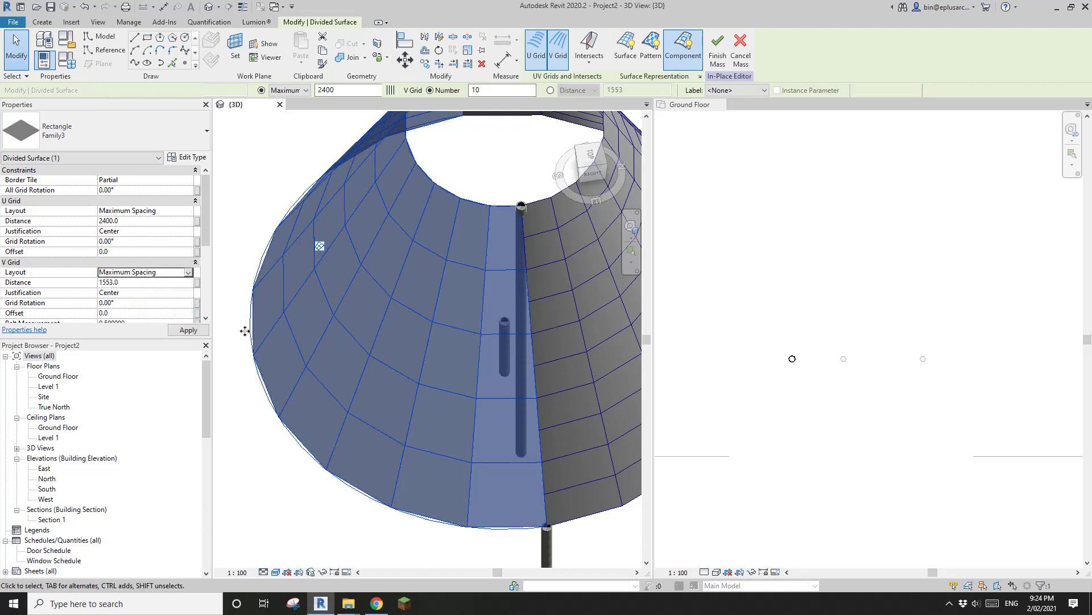
{"action": "left_click", "coordinate": [155, 282]}
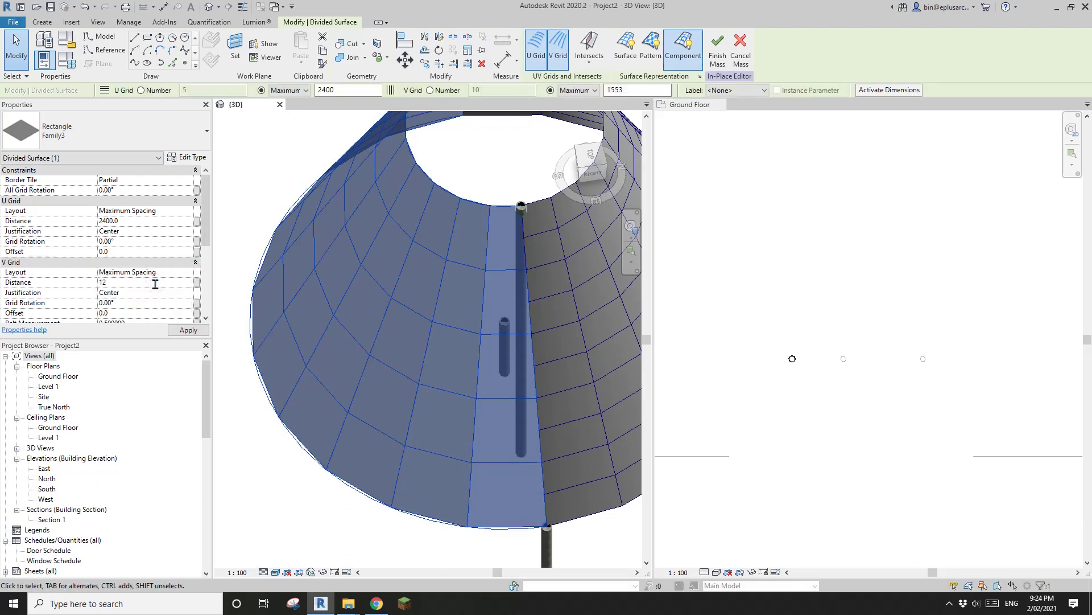
{"action": "middle_click_drag", "start_coordinate": [294, 159], "coordinate": [508, 249], "text": "shift"}
{"action": "left_click", "coordinate": [571, 385]}
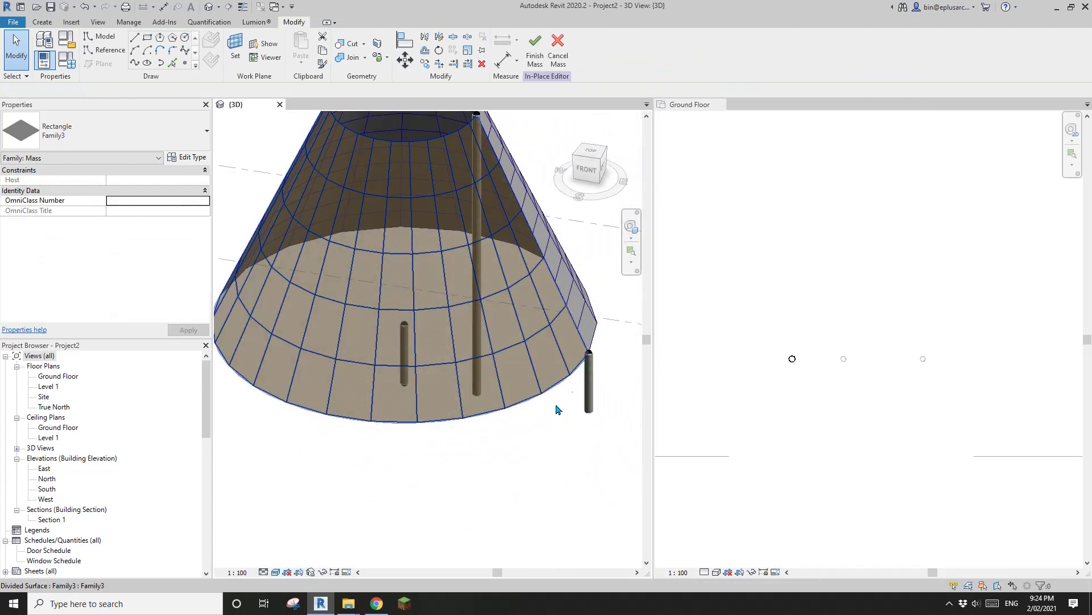
- Turn off the pattern display of the Rectangle divided surface on the cone's half without Family3 panels
{"action": "middle_click_drag", "start_coordinate": [558, 422], "coordinate": [471, 327], "text": "shift"}
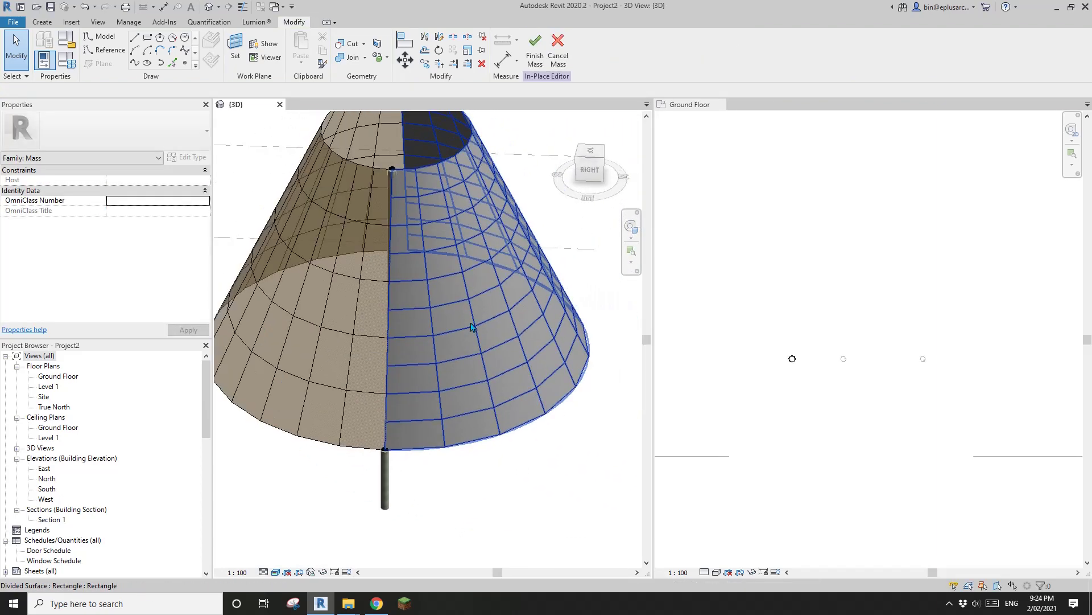
{"action": "left_click", "coordinate": [451, 270]}
{"action": "middle_click_drag", "start_coordinate": [451, 271], "coordinate": [544, 199], "text": "shift"}
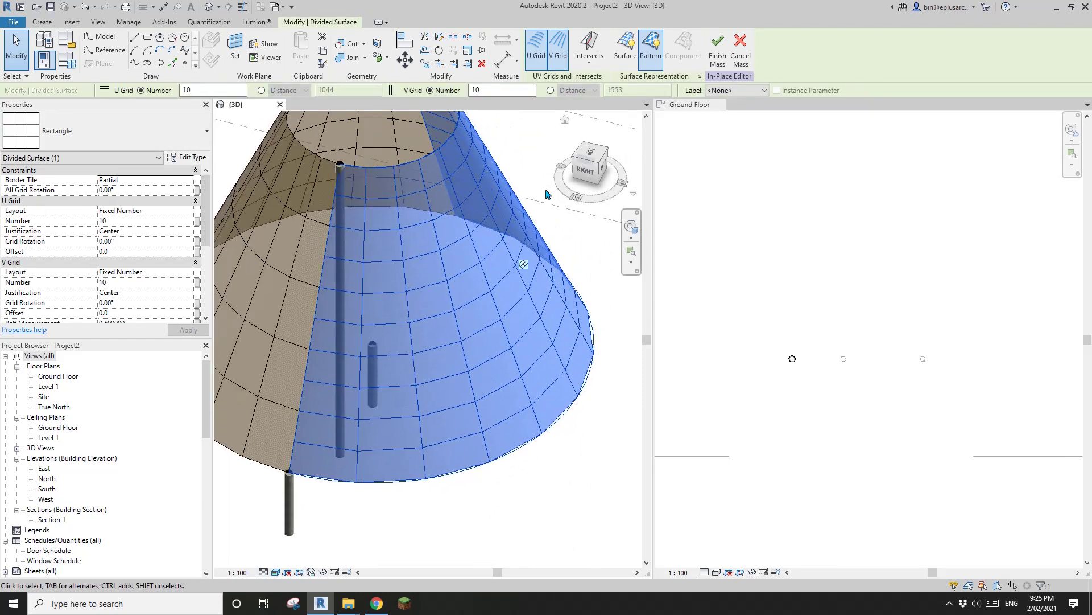
{"action": "left_click", "coordinate": [658, 55]}
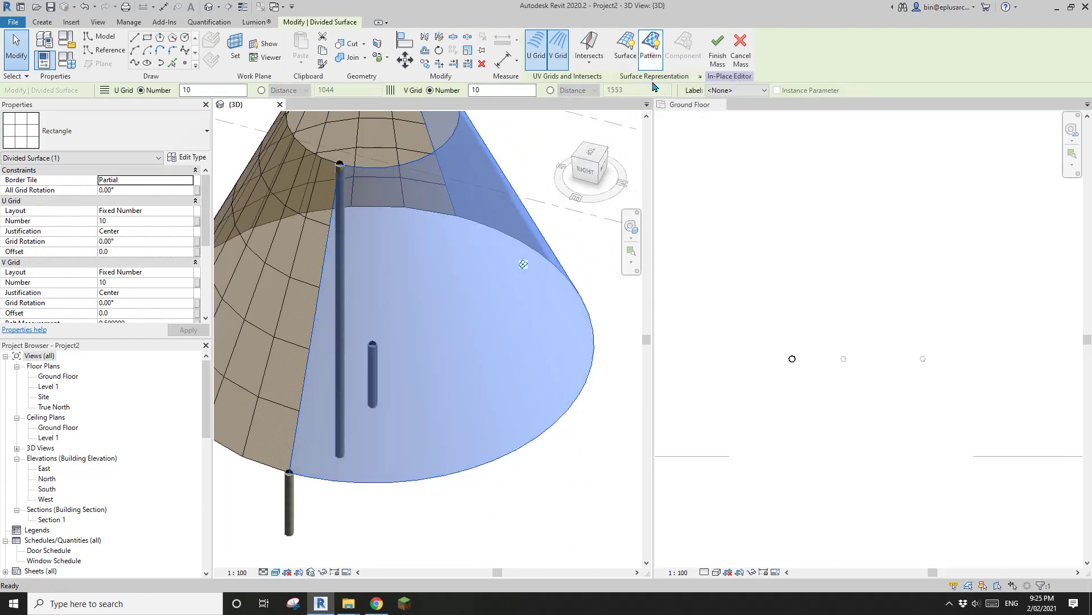
{"action": "left_click", "coordinate": [617, 353]}
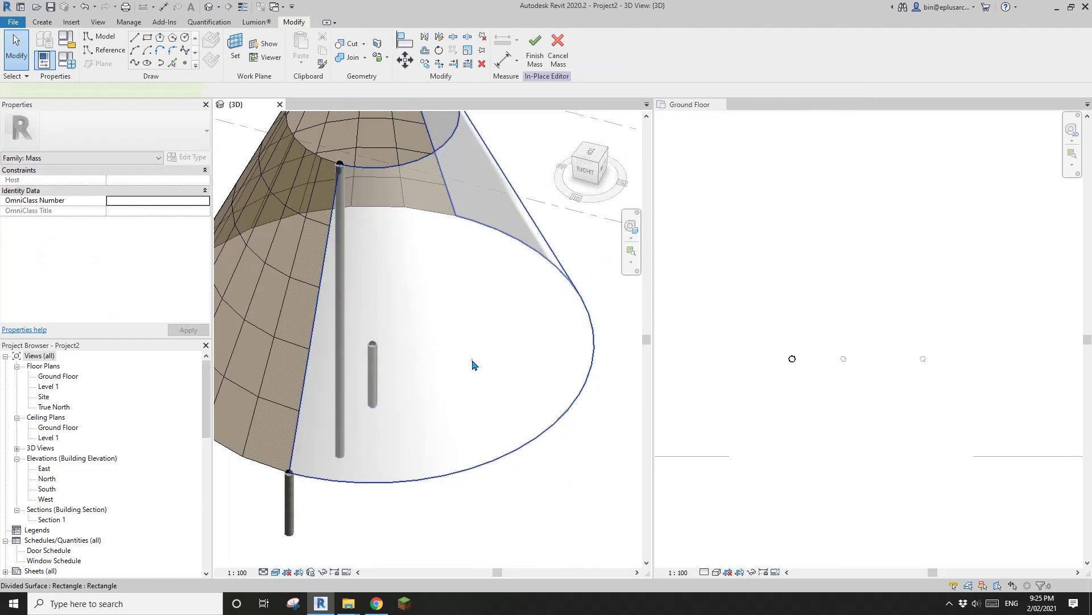
- Inspect the half of the cone without grid lines up close along its edge with the mesh-panelled half
{"action": "left_click", "coordinate": [475, 365]}
{"action": "scroll", "coordinate": [501, 207], "scroll_direction": "up", "scroll_amount": 3}
{"action": "scroll", "coordinate": [366, 215], "scroll_direction": "up", "scroll_amount": 2}
{"action": "key", "text": "Escape"}
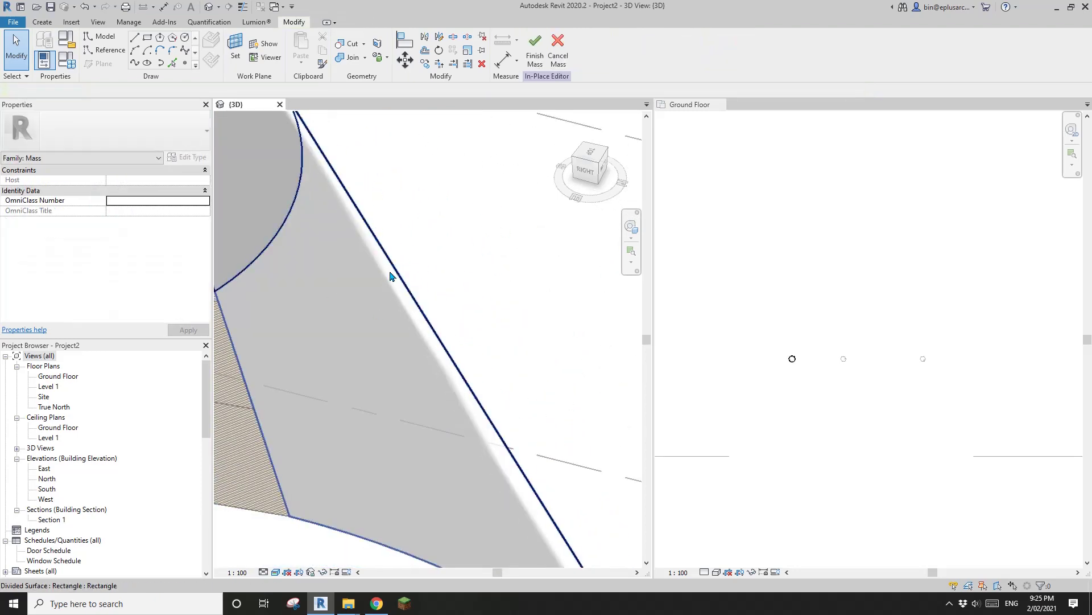
{"action": "scroll", "coordinate": [401, 267], "scroll_direction": "down", "scroll_amount": 1}
{"action": "middle_click_drag", "start_coordinate": [398, 312], "coordinate": [503, 264]}
{"action": "scroll", "coordinate": [483, 262], "scroll_direction": "down", "scroll_amount": 1}
{"action": "left_click", "coordinate": [463, 260]}
{"action": "scroll", "coordinate": [401, 227], "scroll_direction": "up", "scroll_amount": 5}
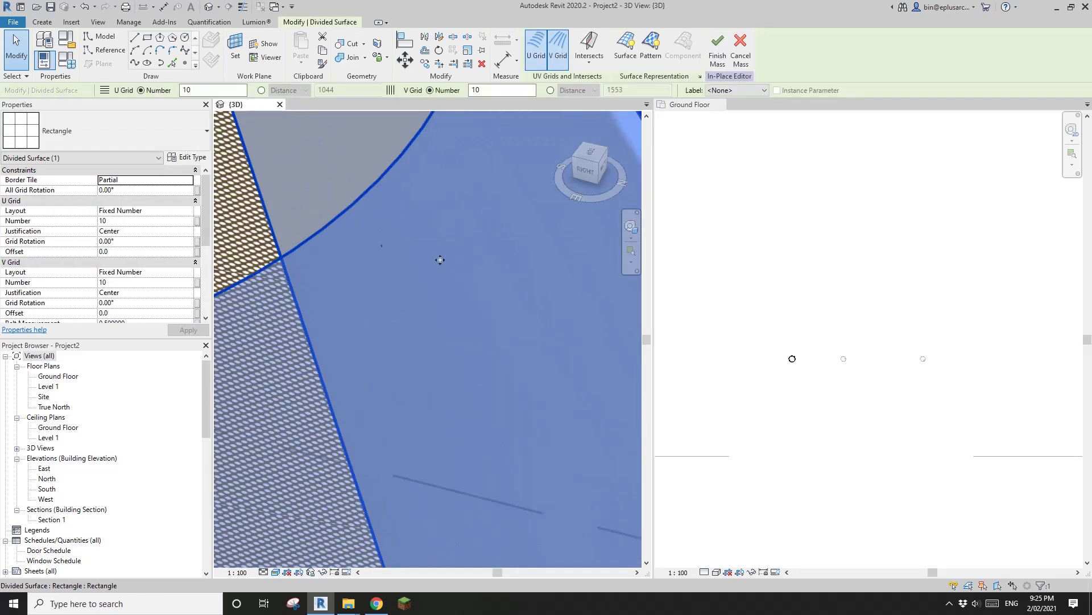
{"action": "scroll", "coordinate": [415, 234], "scroll_direction": "down", "scroll_amount": 5}
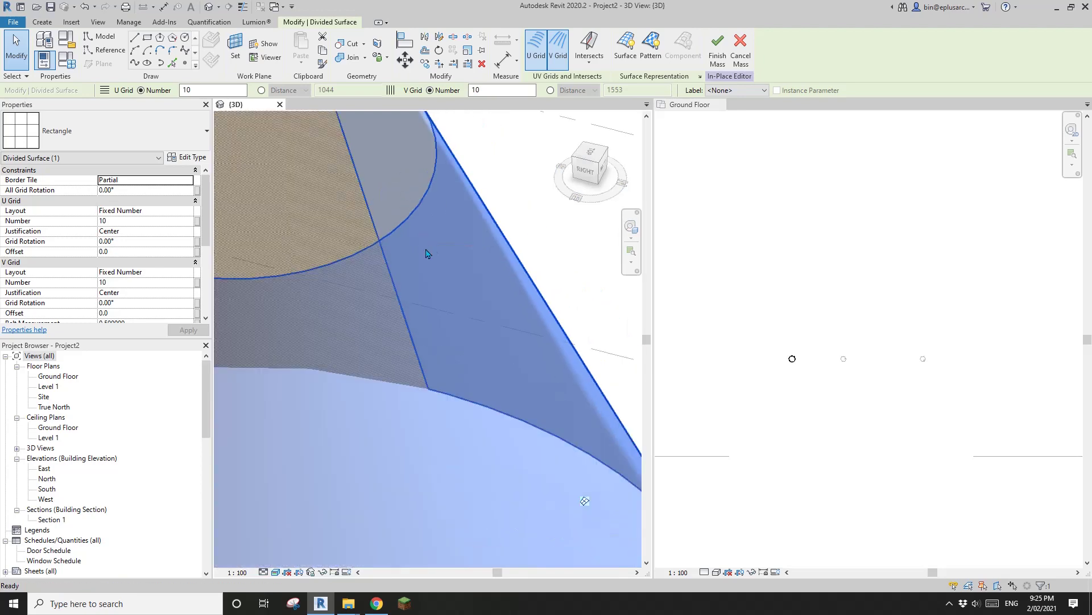
{"action": "key", "text": "Escape"}
{"action": "middle_click_drag", "start_coordinate": [495, 390], "coordinate": [442, 412], "text": "shift"}
{"action": "left_click", "coordinate": [471, 370]}
{"action": "left_click", "coordinate": [699, 77]}
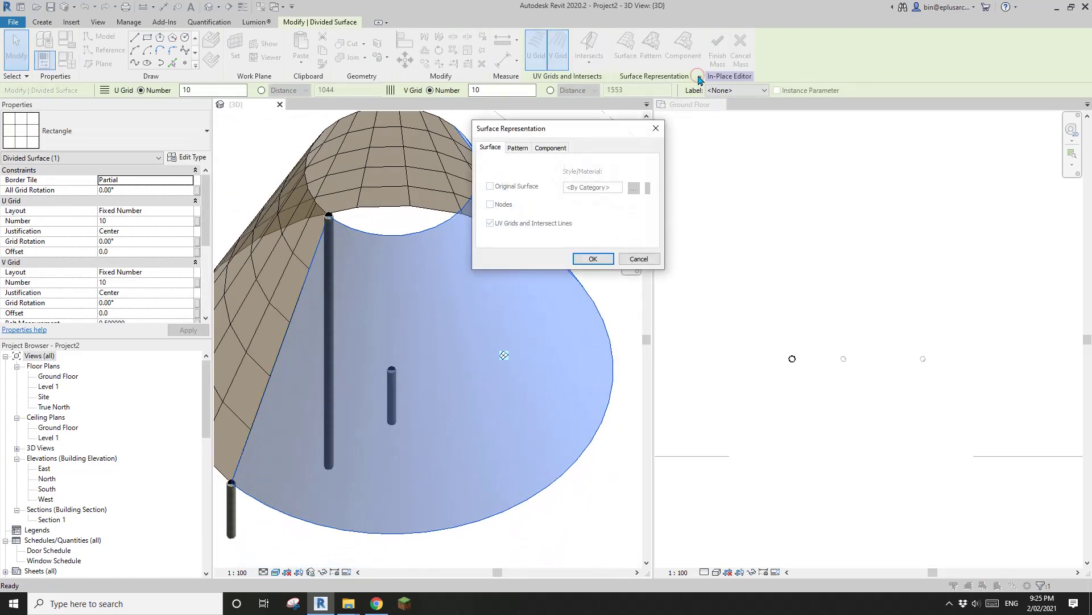
{"action": "left_click", "coordinate": [662, 134]}
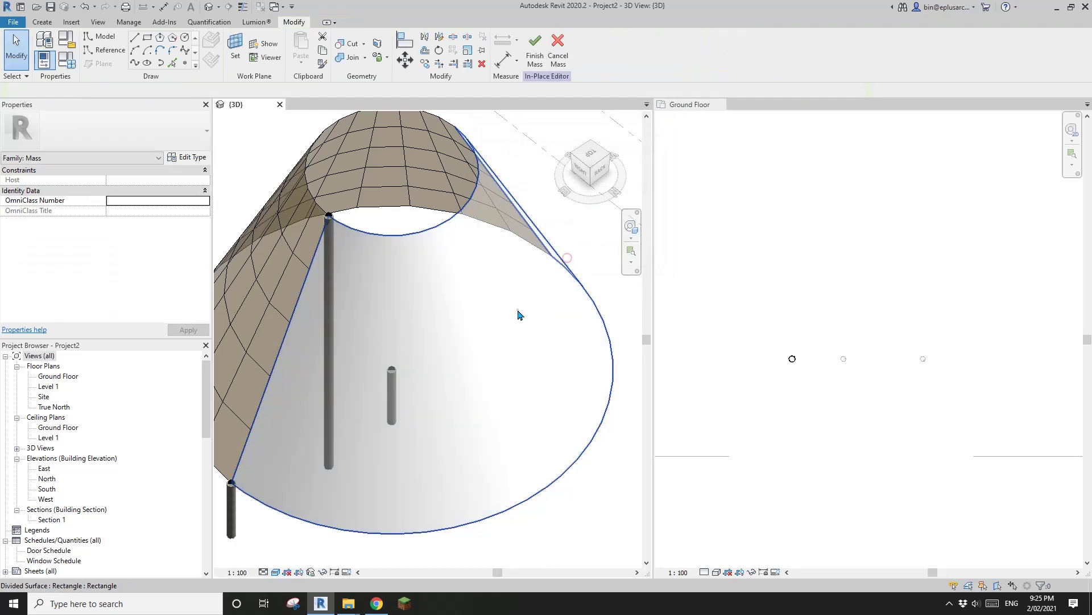
{"action": "scroll", "coordinate": [155, 265], "scroll_direction": "down", "scroll_amount": 4}
{"action": "scroll", "coordinate": [154, 265], "scroll_direction": "up", "scroll_amount": 3}
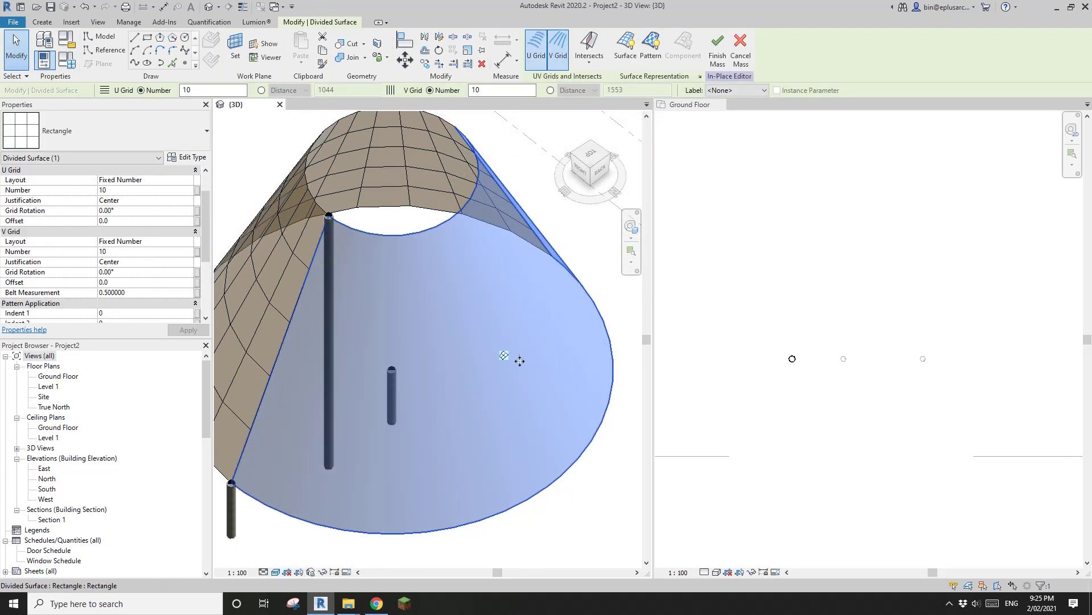
{"action": "key", "text": "Escape"}
- Display the original surface of the unpanelled half and assign New Material to it in its surface representation
{"action": "left_click", "coordinate": [524, 299]}
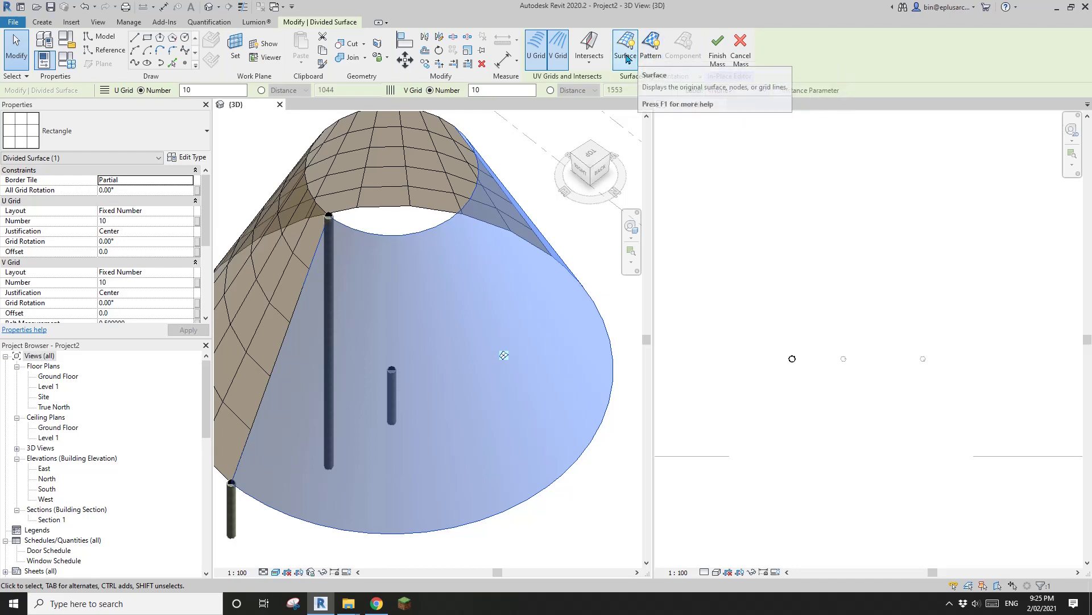
{"action": "left_click", "coordinate": [626, 59]}
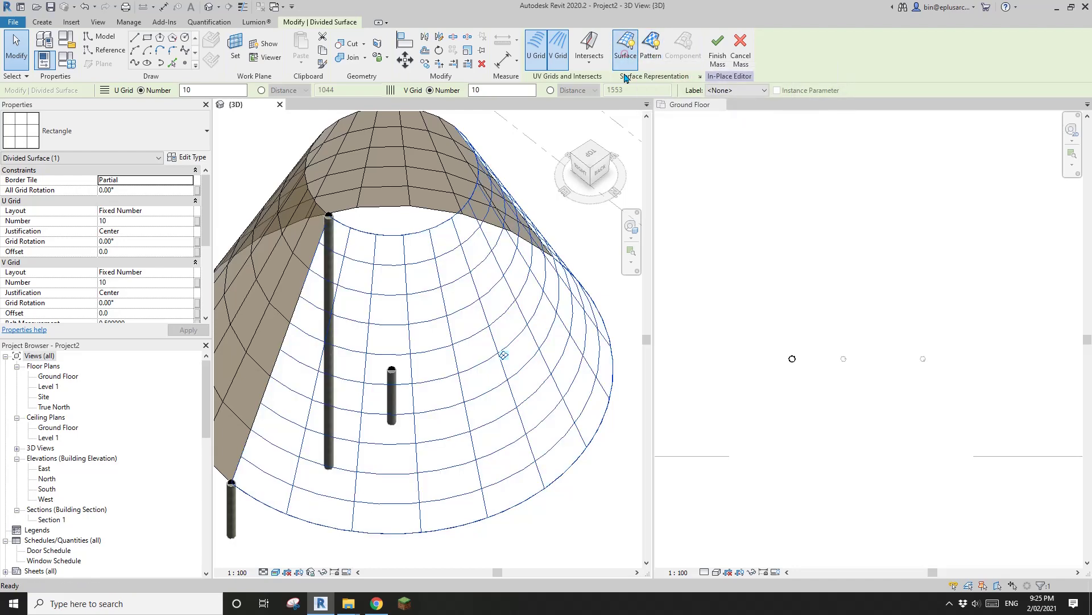
{"action": "left_click", "coordinate": [700, 77]}
{"action": "left_click", "coordinate": [491, 187]}
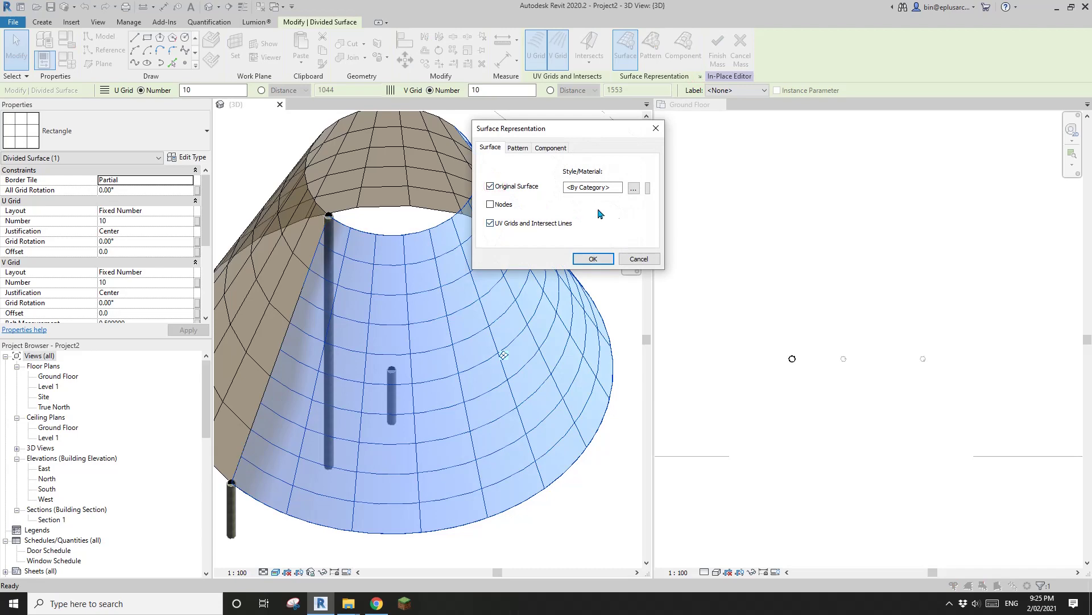
{"action": "left_click", "coordinate": [634, 189]}
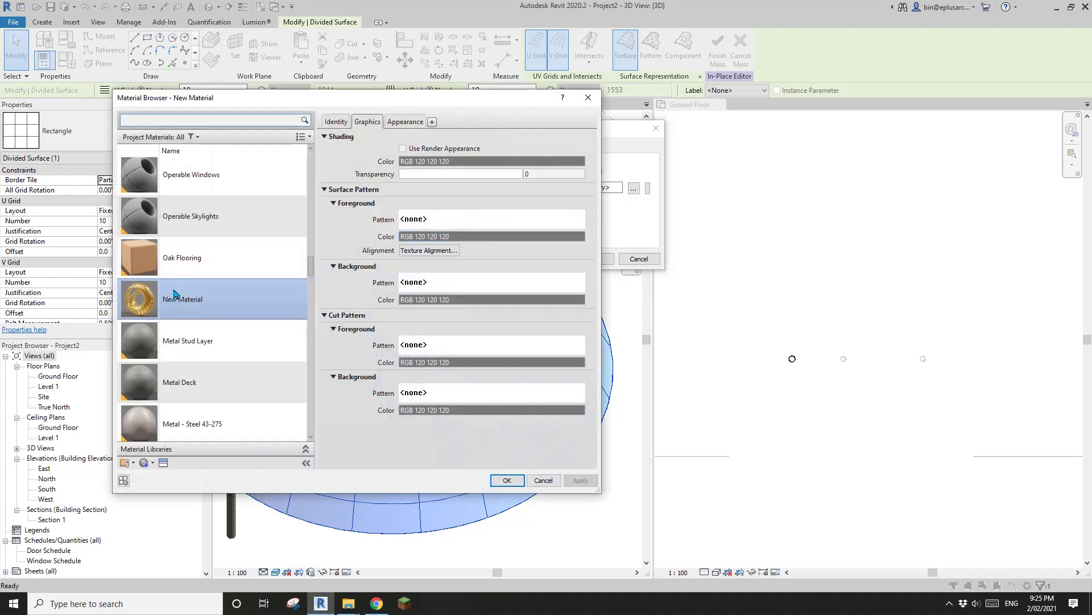
{"action": "left_click", "coordinate": [506, 480]}
{"action": "left_click", "coordinate": [595, 259]}
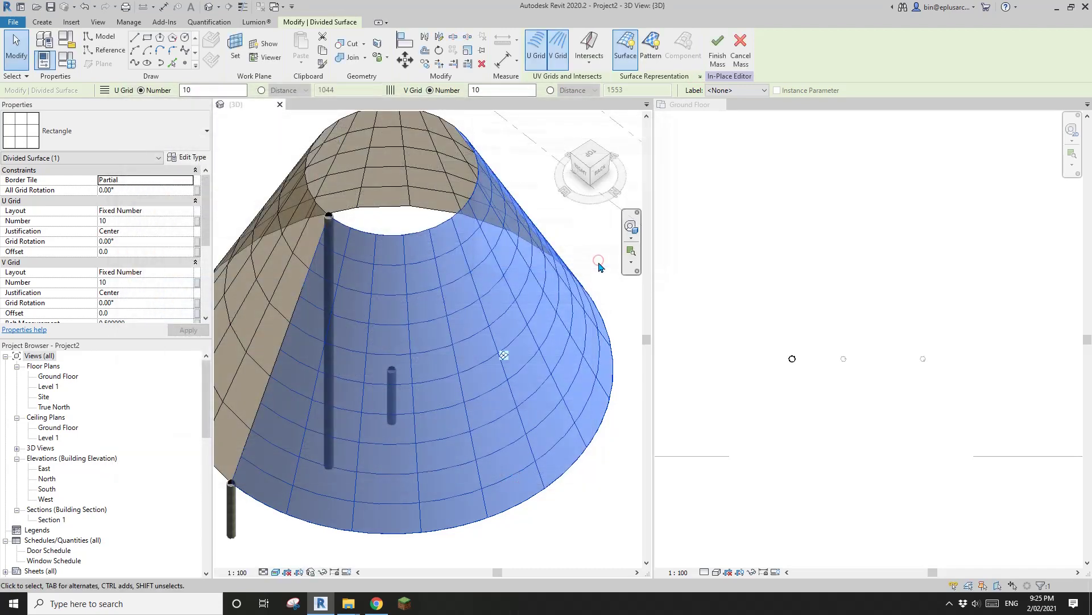
- Hide the UV grids and intersect lines of the unpanelled half's divided surface
{"action": "left_click", "coordinate": [630, 460]}
{"action": "left_click", "coordinate": [533, 374]}
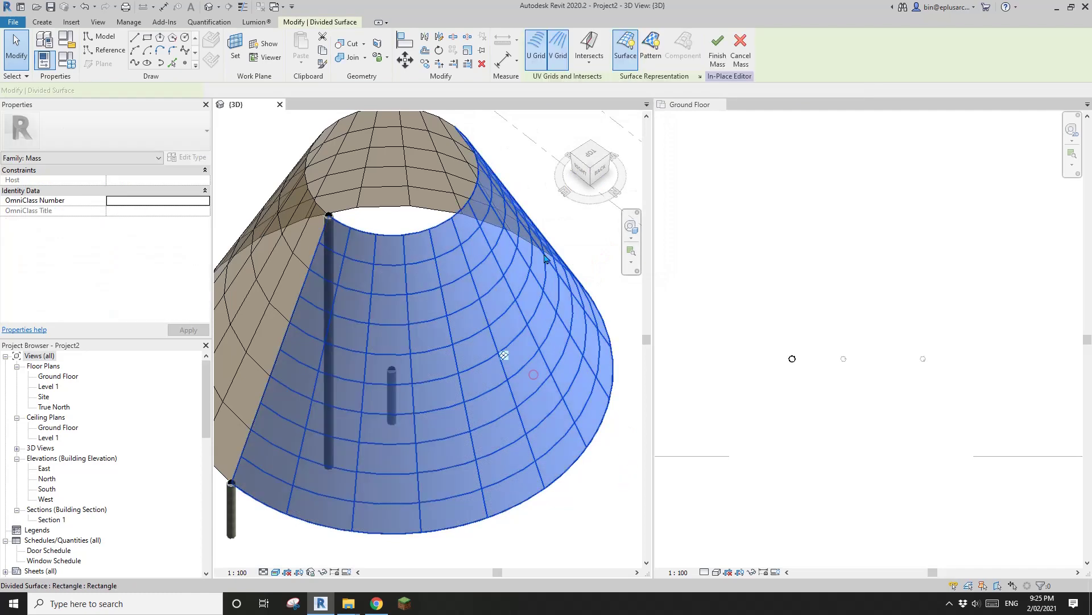
{"action": "left_click", "coordinate": [701, 77]}
{"action": "left_click", "coordinate": [491, 223]}
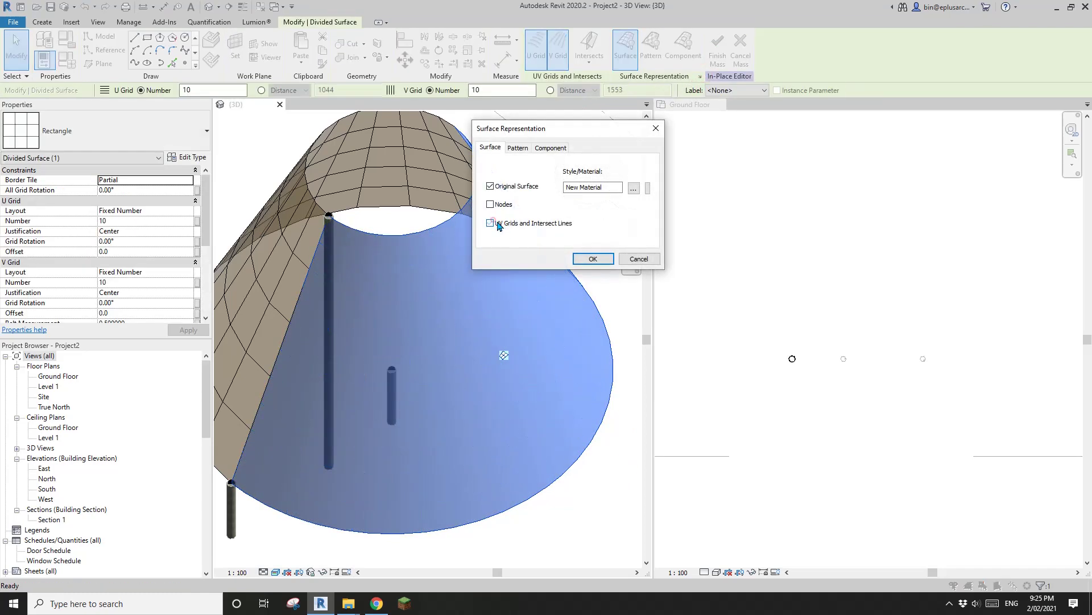
{"action": "left_click", "coordinate": [594, 260]}
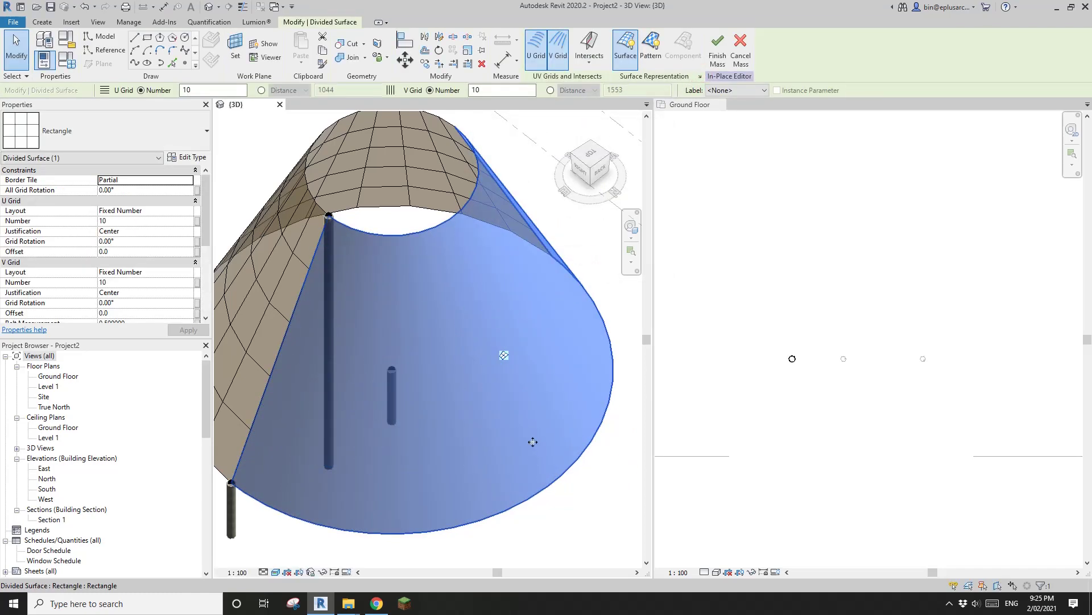
- Examine the mesh material on the continuous half and the panelled half of the cone up close and from several angles
{"action": "key", "text": "Escape"}
{"action": "middle_click_drag", "start_coordinate": [565, 407], "coordinate": [496, 316], "text": "shift"}
{"action": "scroll", "coordinate": [493, 353], "scroll_direction": "up", "scroll_amount": 2}
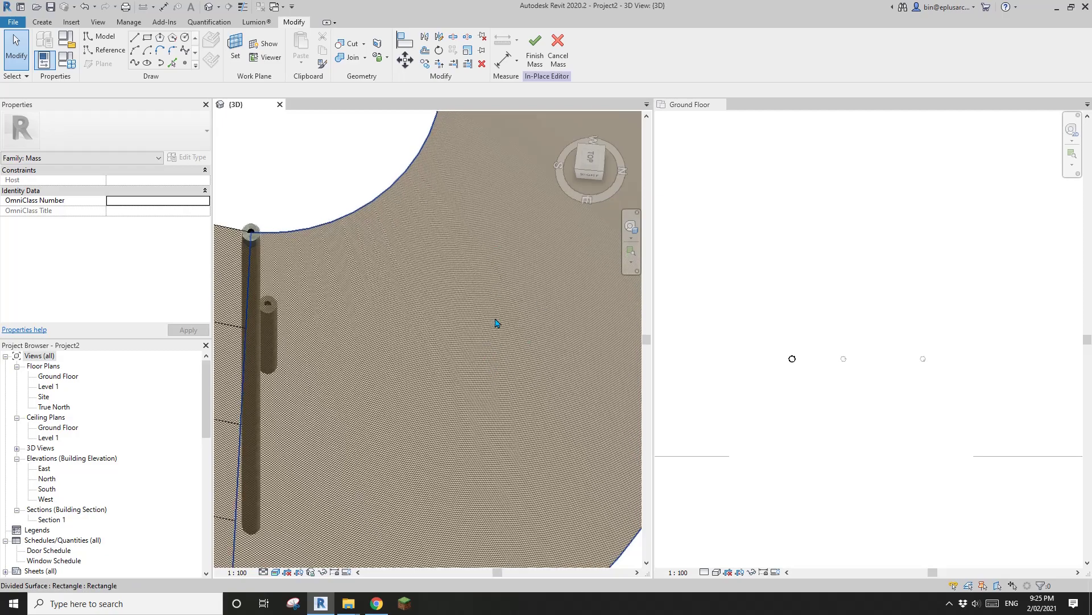
{"action": "scroll", "coordinate": [487, 359], "scroll_direction": "down", "scroll_amount": 3}
{"action": "middle_click_drag", "start_coordinate": [486, 385], "coordinate": [518, 300], "text": "shift"}
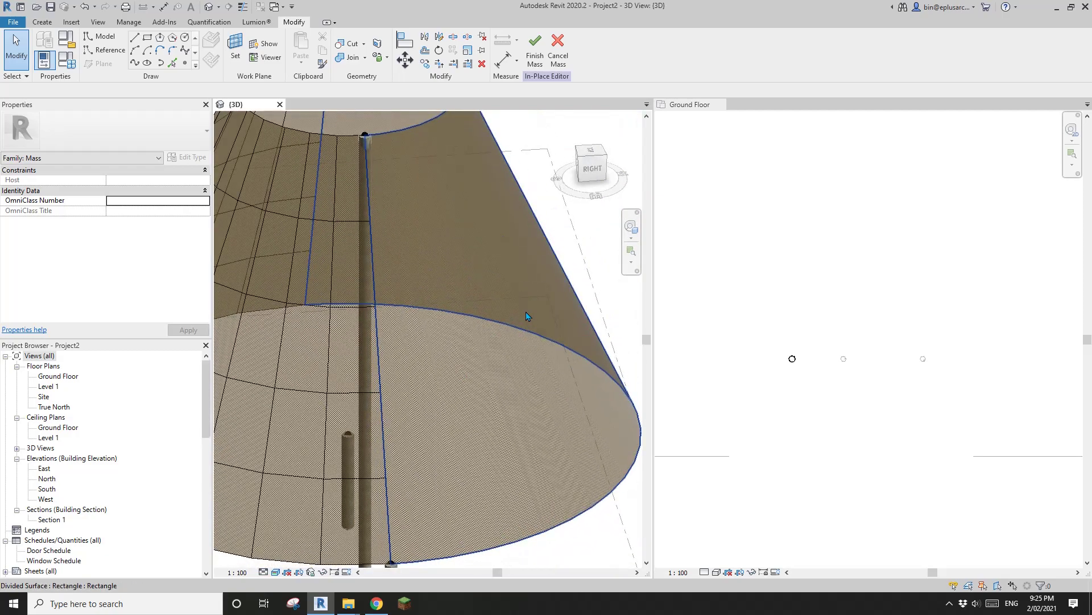
{"action": "scroll", "coordinate": [521, 319], "scroll_direction": "down", "scroll_amount": 4}
{"action": "scroll", "coordinate": [367, 415], "scroll_direction": "up", "scroll_amount": 8}
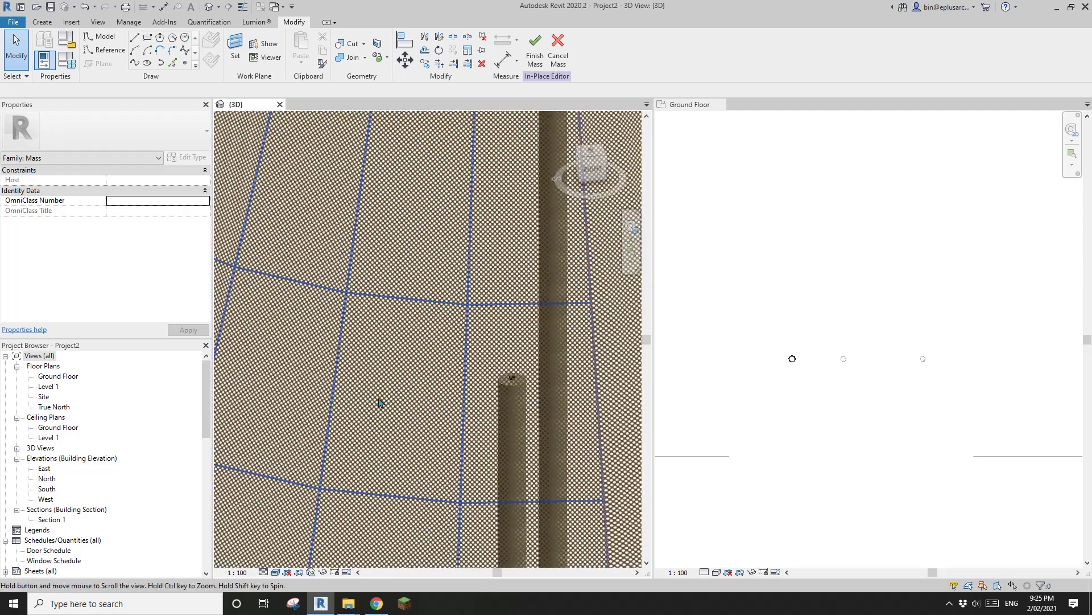
{"action": "middle_click_drag", "start_coordinate": [367, 417], "coordinate": [477, 301]}
{"action": "scroll", "coordinate": [470, 363], "scroll_direction": "down", "scroll_amount": 2}
{"action": "middle_click_drag", "start_coordinate": [477, 365], "coordinate": [551, 403]}
{"action": "middle_click_drag", "start_coordinate": [338, 246], "coordinate": [344, 325]}
{"action": "scroll", "coordinate": [335, 340], "scroll_direction": "down", "scroll_amount": 1}
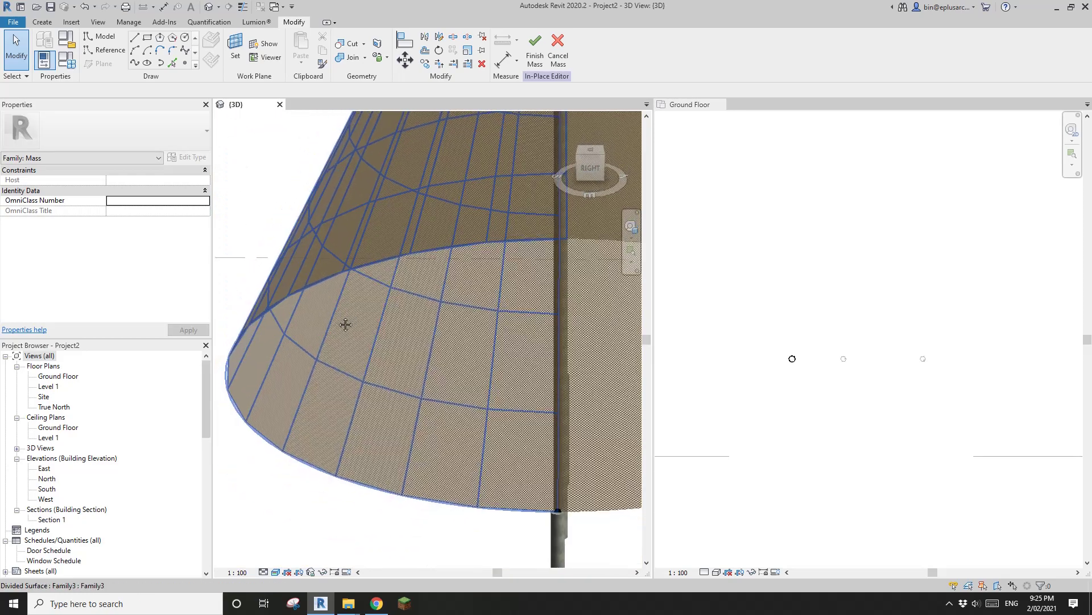
{"action": "scroll", "coordinate": [346, 358], "scroll_direction": "up", "scroll_amount": 1}
{"action": "scroll", "coordinate": [438, 268], "scroll_direction": "down", "scroll_amount": 6}
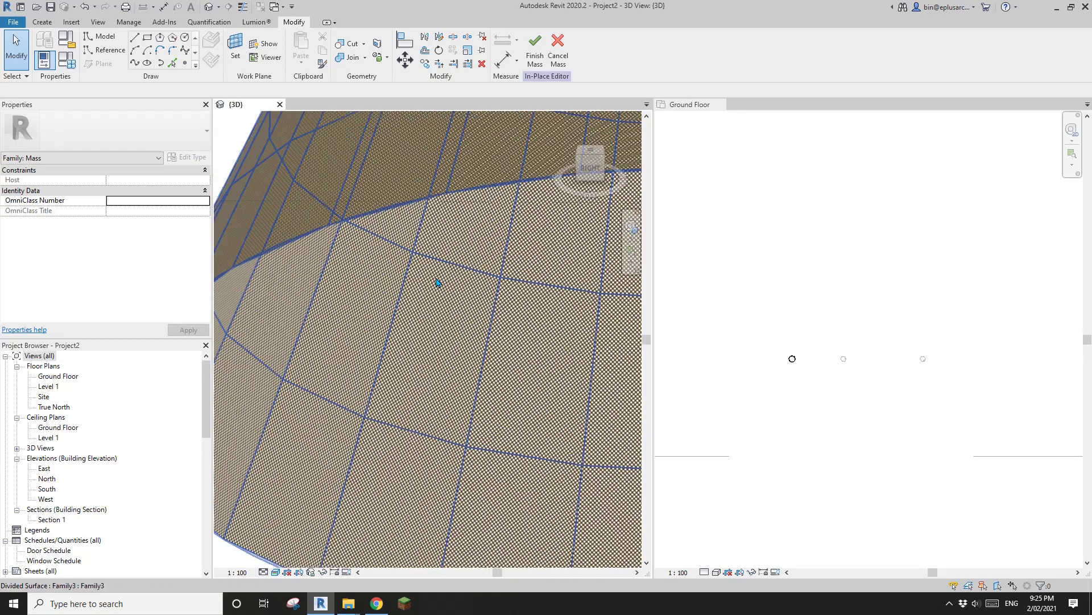
{"action": "middle_click_drag", "start_coordinate": [419, 316], "coordinate": [496, 339], "text": "shift"}
{"action": "scroll", "coordinate": [610, 358], "scroll_direction": "down", "scroll_amount": 1}
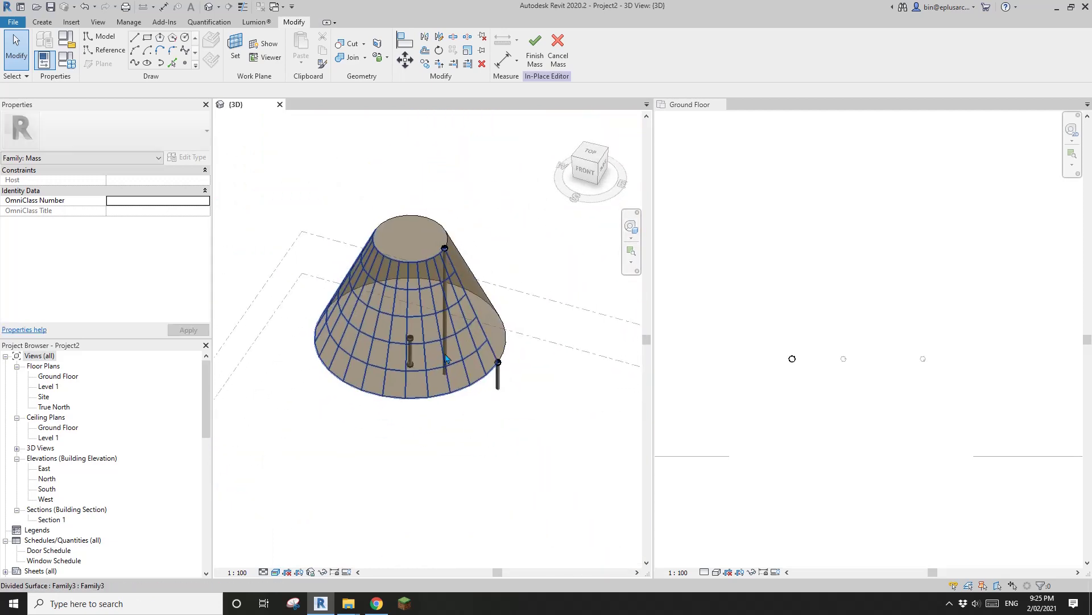
- Switch to Chrome to view the Opportunity Pavilion reference image and return to Revit
{"action": "left_click", "coordinate": [379, 600]}
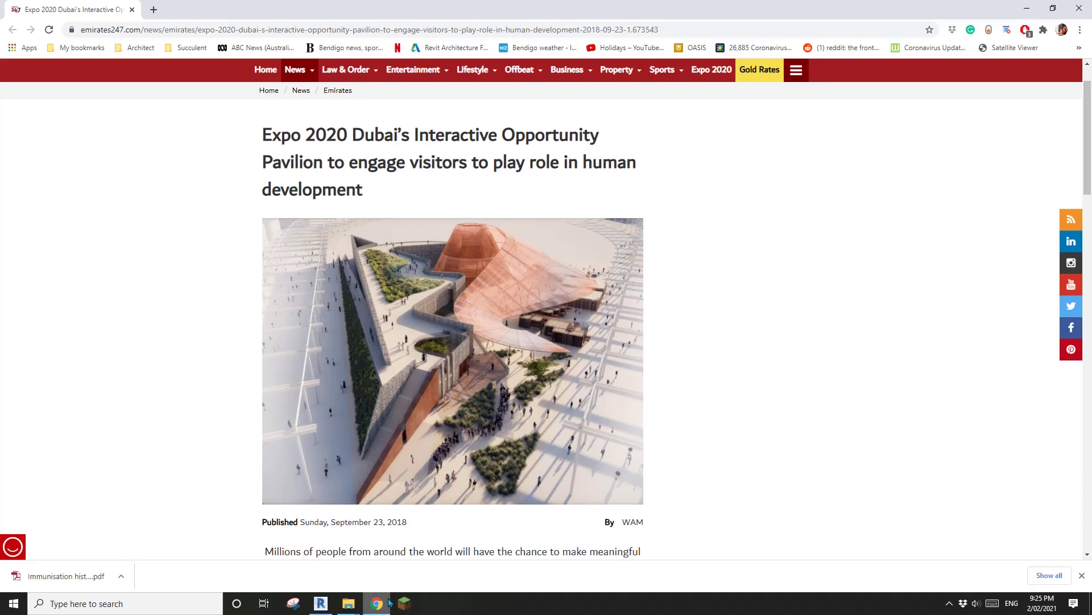
{"action": "left_click", "coordinate": [321, 603]}
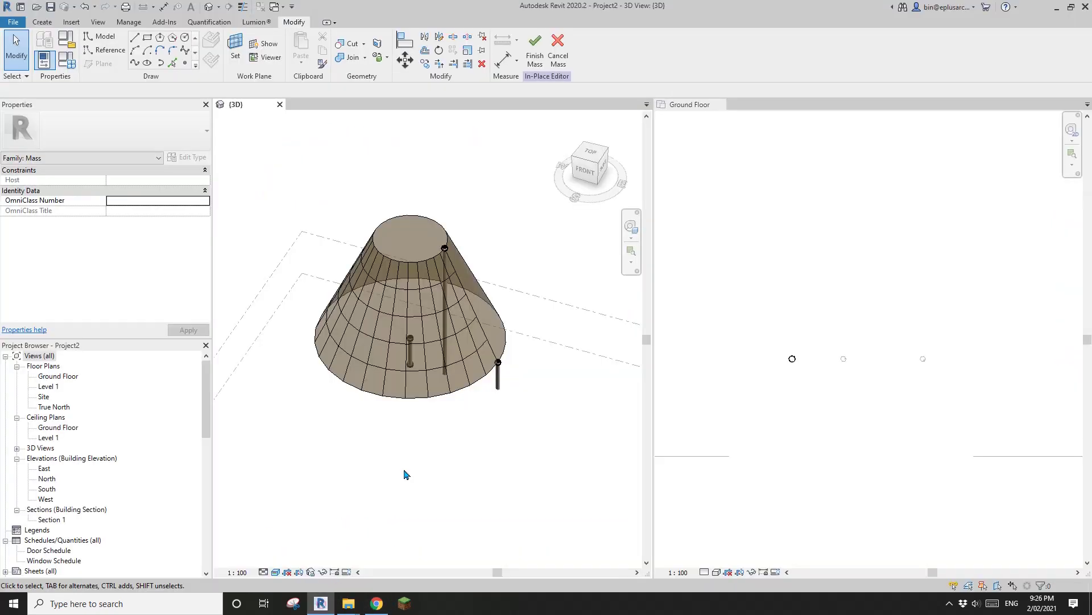
- Finish the in-place mass and close the Ground Floor plan view
{"action": "left_click", "coordinate": [541, 62]}
{"action": "scroll", "coordinate": [498, 330], "scroll_direction": "down", "scroll_amount": 2}
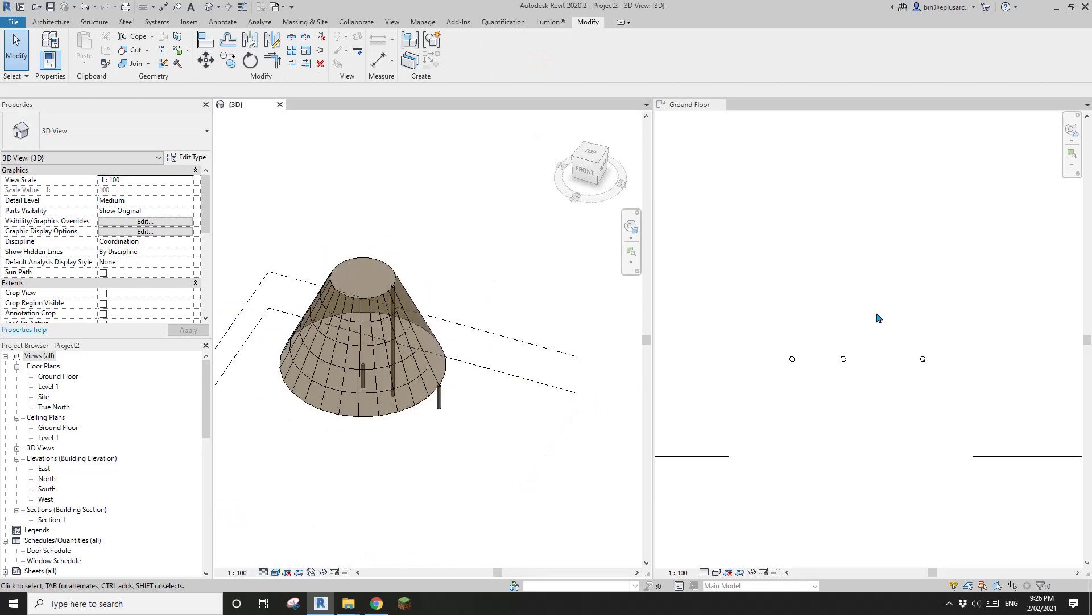
{"action": "scroll", "coordinate": [877, 378], "scroll_direction": "up", "scroll_amount": 2}
{"action": "middle_click_drag", "start_coordinate": [835, 390], "coordinate": [835, 355]}
{"action": "left_click", "coordinate": [721, 105]}
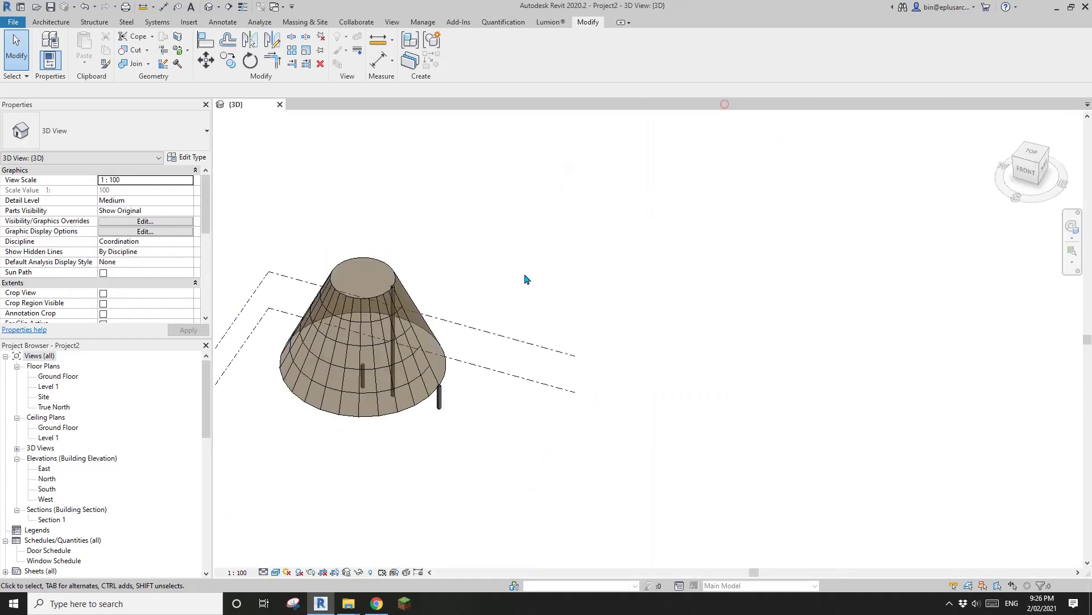
- Open the Site floor plan and tile it beside the 3D view, with the cone framed in both
{"action": "double_click", "coordinate": [44, 397]}
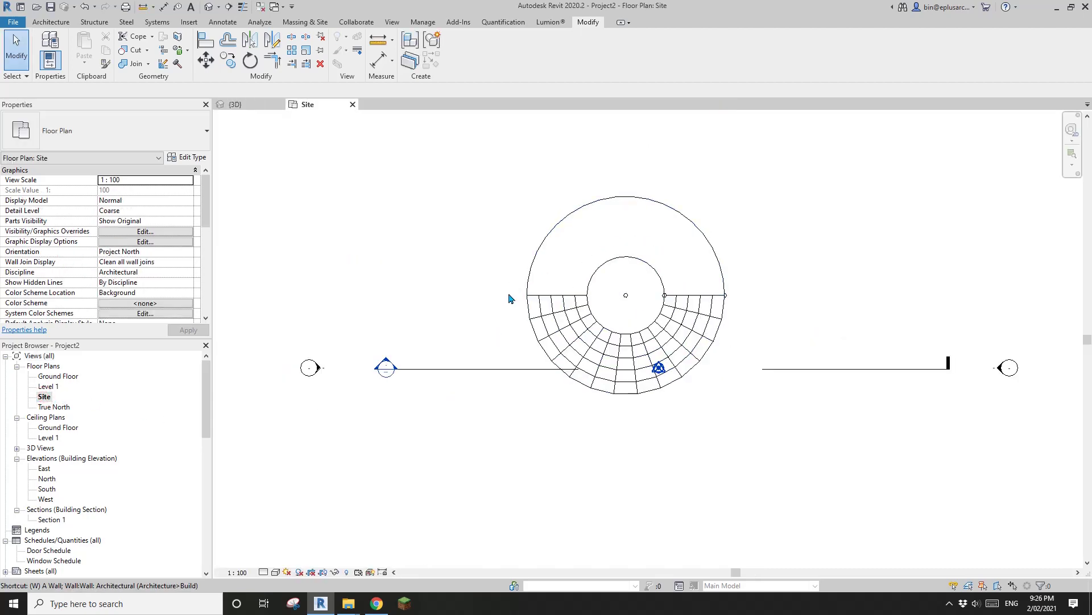
{"action": "key", "text": "t"}
{"action": "middle_click_drag", "start_coordinate": [621, 305], "coordinate": [390, 336]}
{"action": "scroll", "coordinate": [444, 323], "scroll_direction": "up", "scroll_amount": 3}
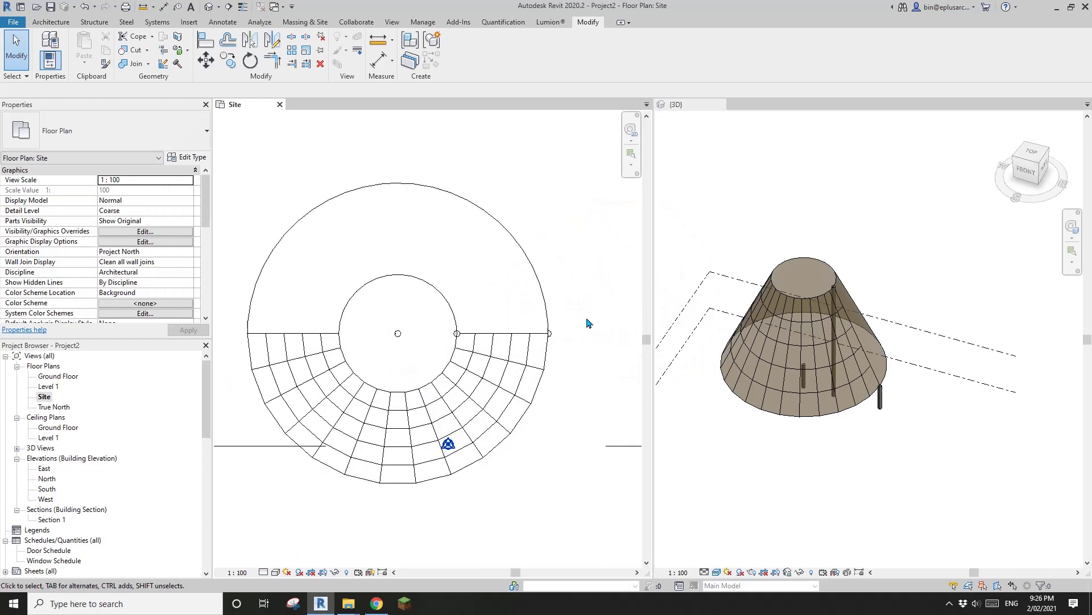
{"action": "scroll", "coordinate": [792, 325], "scroll_direction": "up", "scroll_amount": 2}
{"action": "middle_click_drag", "start_coordinate": [729, 351], "coordinate": [802, 340]}
{"action": "scroll", "coordinate": [466, 330], "scroll_direction": "up", "scroll_amount": 2}
{"action": "middle_click_drag", "start_coordinate": [569, 356], "coordinate": [522, 309]}
{"action": "scroll", "coordinate": [534, 309], "scroll_direction": "down", "scroll_amount": 2}
{"action": "scroll", "coordinate": [540, 324], "scroll_direction": "down", "scroll_amount": 1}
- Draw an S-shaped spline detail line in Thin Lines from the column at the cone's outer edge, curving down below the cone
{"action": "key", "text": "d"}
{"action": "key", "text": "l"}
{"action": "scroll", "coordinate": [563, 276], "scroll_direction": "down", "scroll_amount": 1}
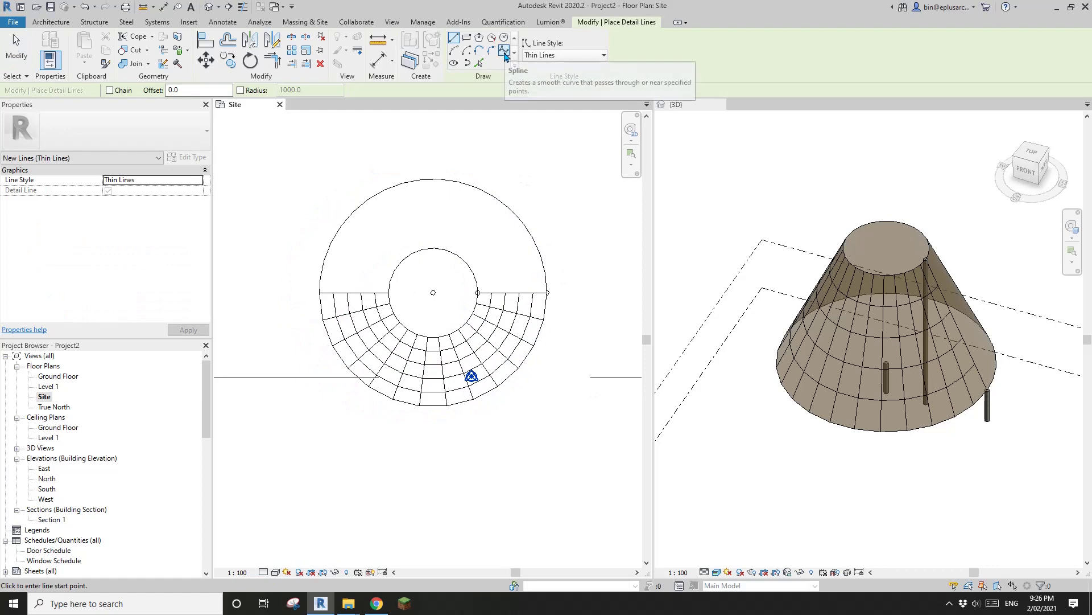
{"action": "left_click", "coordinate": [504, 51]}
{"action": "scroll", "coordinate": [551, 306], "scroll_direction": "up", "scroll_amount": 2}
{"action": "scroll", "coordinate": [547, 283], "scroll_direction": "up", "scroll_amount": 3}
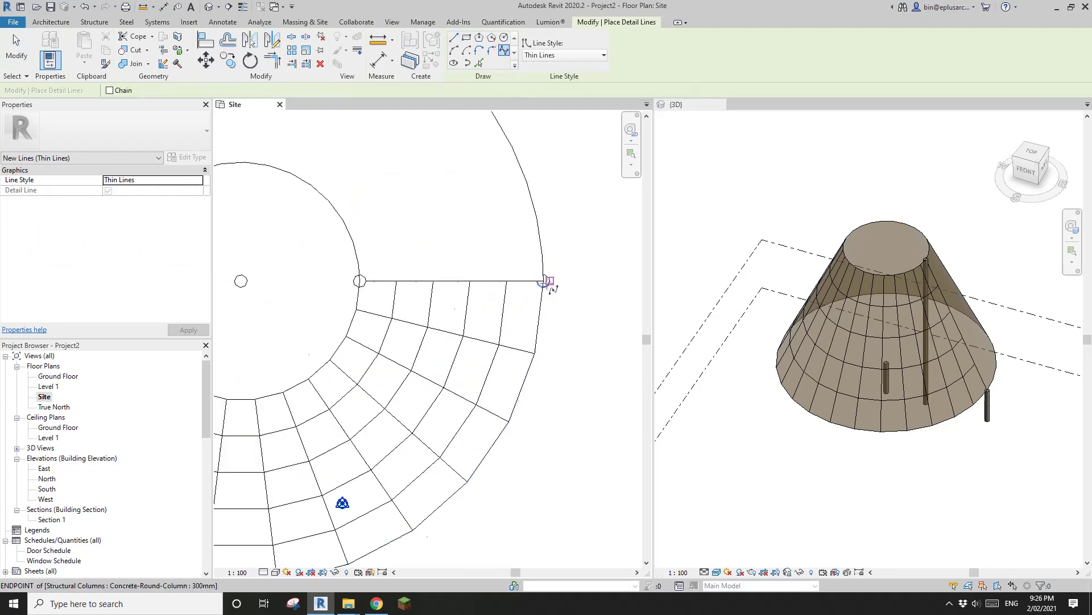
{"action": "scroll", "coordinate": [544, 282], "scroll_direction": "down", "scroll_amount": 3}
{"action": "middle_click_drag", "start_coordinate": [558, 305], "coordinate": [528, 257]}
{"action": "scroll", "coordinate": [553, 259], "scroll_direction": "down", "scroll_amount": 2}
{"action": "scroll", "coordinate": [515, 243], "scroll_direction": "up", "scroll_amount": 3}
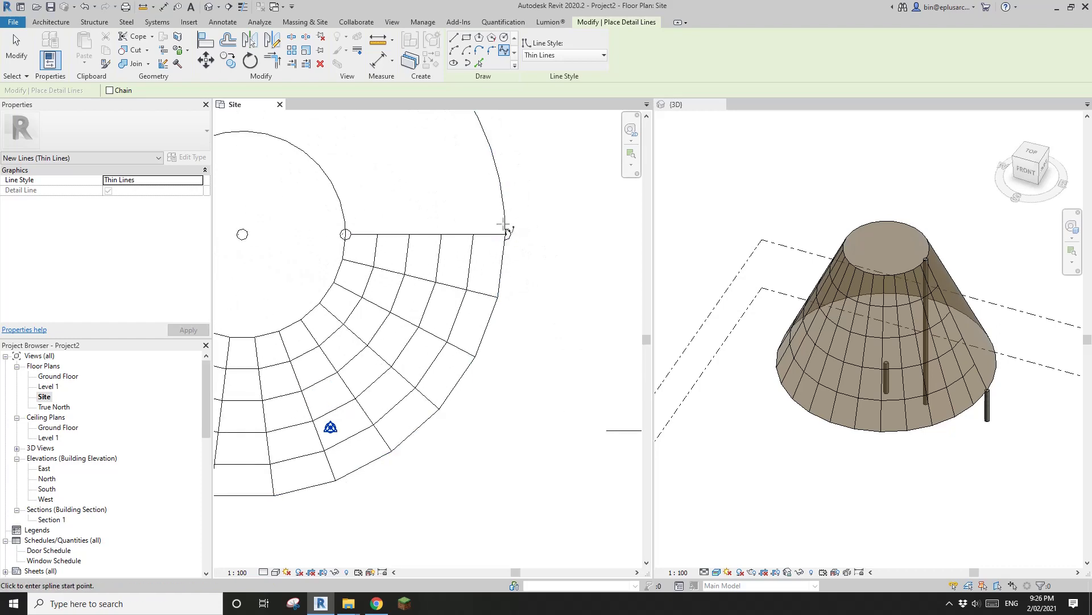
{"action": "left_click", "coordinate": [506, 234]}
{"action": "scroll", "coordinate": [515, 316], "scroll_direction": "down", "scroll_amount": 2}
{"action": "middle_click_drag", "start_coordinate": [527, 307], "coordinate": [520, 256]}
{"action": "left_click", "coordinate": [512, 292]}
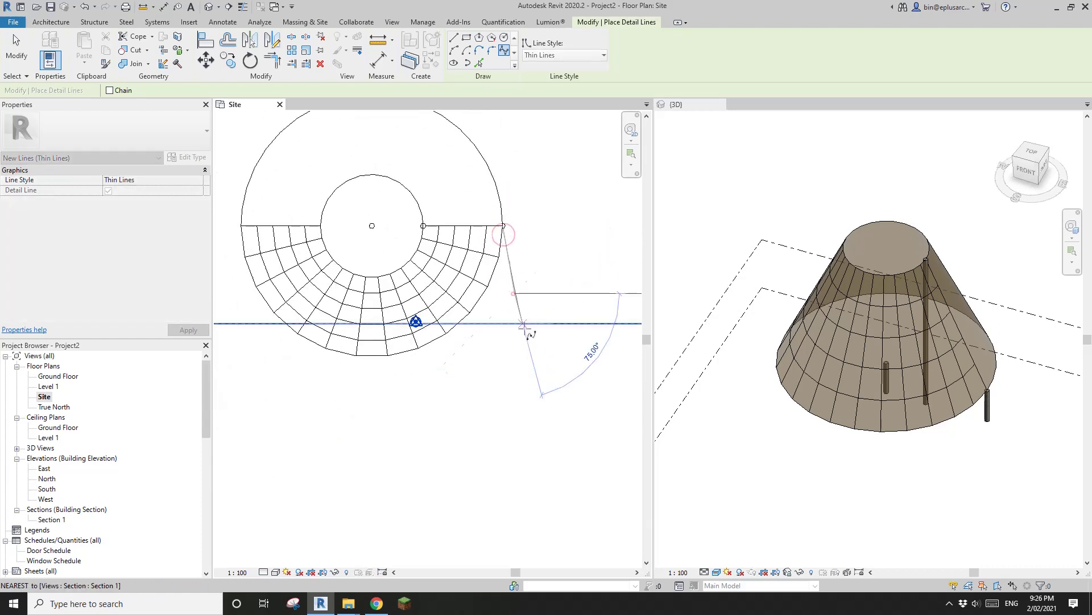
{"action": "middle_click_drag", "start_coordinate": [527, 327], "coordinate": [535, 252]}
{"action": "left_click", "coordinate": [564, 315]}
{"action": "scroll", "coordinate": [560, 354], "scroll_direction": "down", "scroll_amount": 3}
{"action": "left_click", "coordinate": [434, 398]}
{"action": "left_click", "coordinate": [457, 446]}
{"action": "left_click", "coordinate": [534, 443]}
{"action": "left_click", "coordinate": [540, 412]}
{"action": "key", "text": "Escape"}
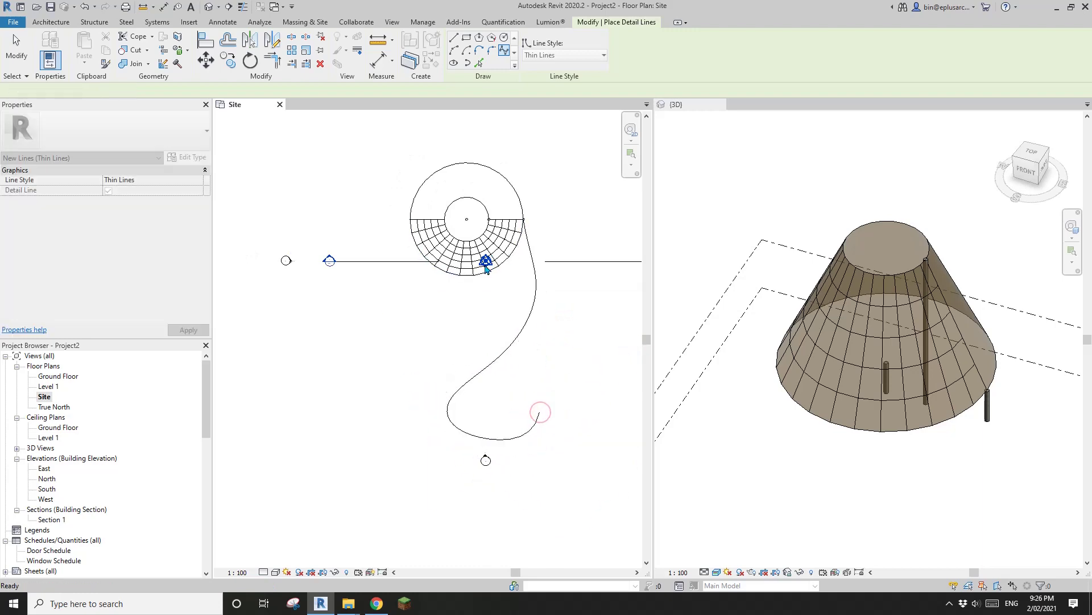
- Draw a second spline detail line from the column at the cone's inner ring, sweeping down around the first spline and curving back up
{"action": "scroll", "coordinate": [486, 268], "scroll_direction": "up", "scroll_amount": 3}
{"action": "scroll", "coordinate": [491, 168], "scroll_direction": "up", "scroll_amount": 3}
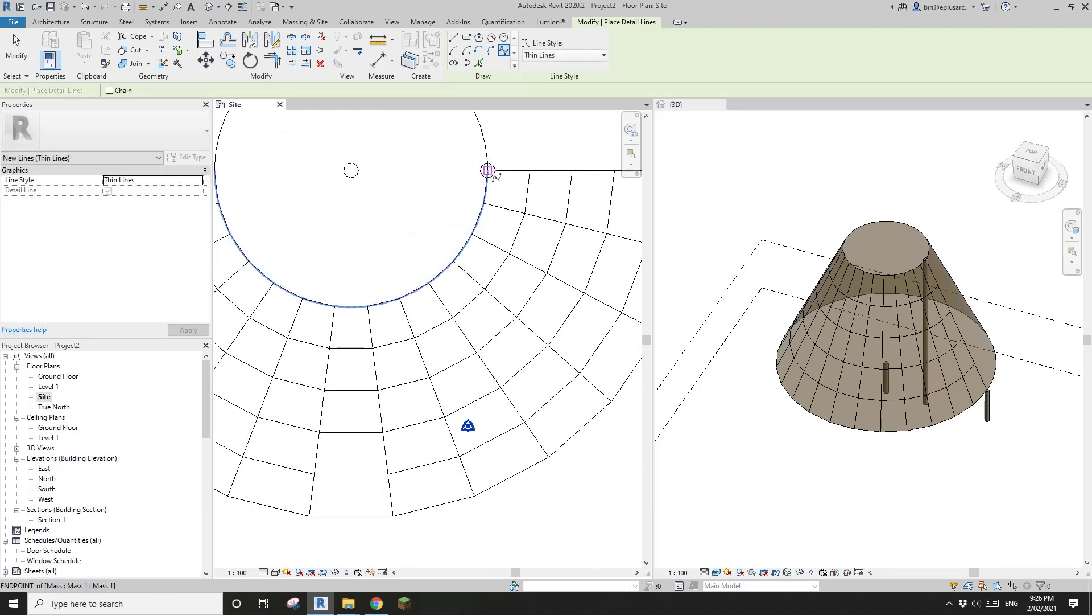
{"action": "left_click", "coordinate": [488, 171]}
{"action": "scroll", "coordinate": [466, 270], "scroll_direction": "down", "scroll_amount": 5}
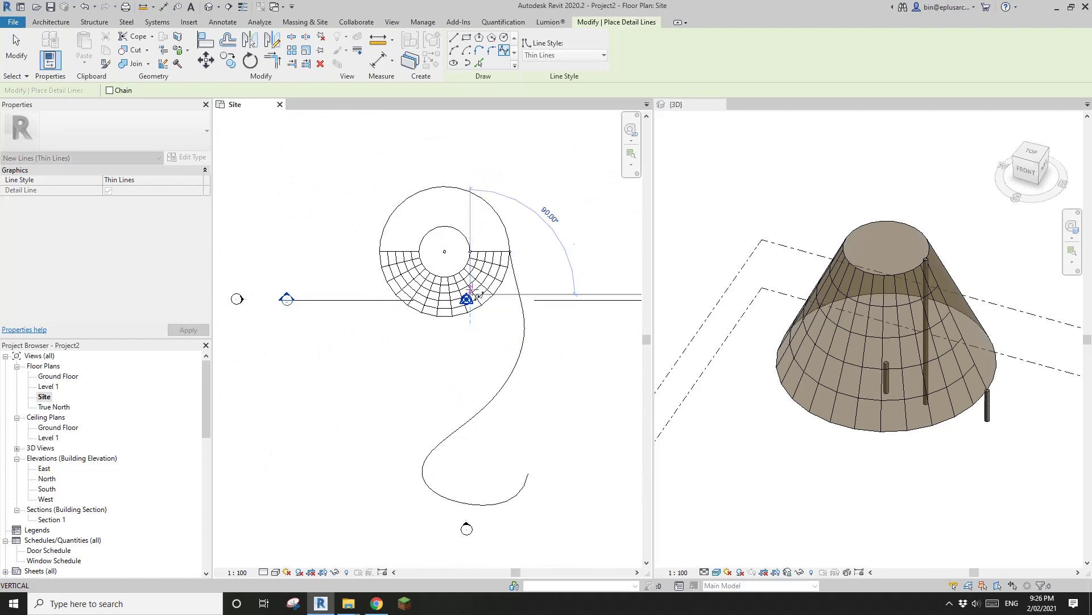
{"action": "left_click", "coordinate": [412, 368]}
{"action": "left_click", "coordinate": [359, 413]}
{"action": "left_click", "coordinate": [345, 492]}
{"action": "middle_click_drag", "start_coordinate": [351, 516], "coordinate": [345, 288]}
{"action": "scroll", "coordinate": [374, 350], "scroll_direction": "down", "scroll_amount": 1}
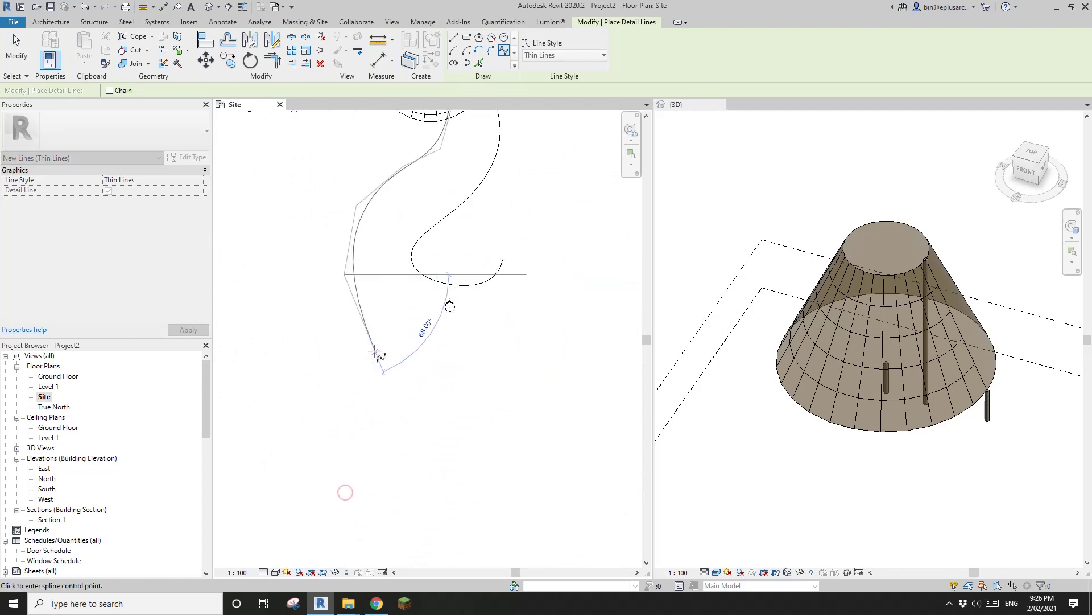
{"action": "left_click", "coordinate": [477, 375]}
{"action": "left_click", "coordinate": [572, 323]}
{"action": "left_click", "coordinate": [558, 272]}
{"action": "key", "text": "Escape"}
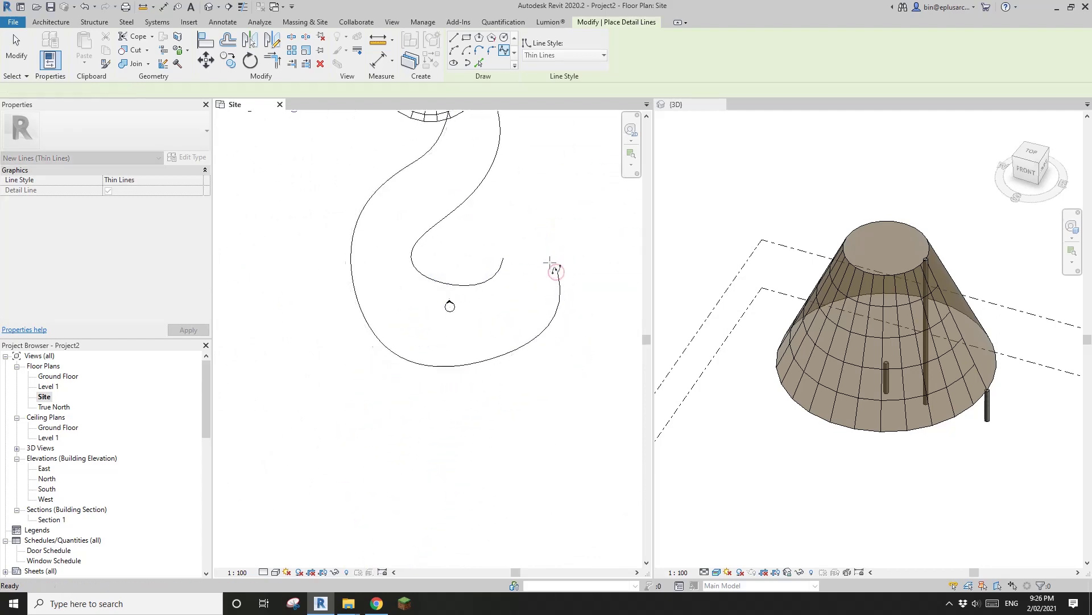
{"action": "key", "text": "Escape"}
- Reshape the inner spline by moving its control points to widen the bend below the cone and narrow the hook
{"action": "middle_click_drag", "start_coordinate": [488, 273], "coordinate": [467, 348]}
{"action": "scroll", "coordinate": [447, 301], "scroll_direction": "up", "scroll_amount": 1}
{"action": "middle_click_drag", "start_coordinate": [446, 301], "coordinate": [437, 316]}
{"action": "left_click", "coordinate": [434, 296]}
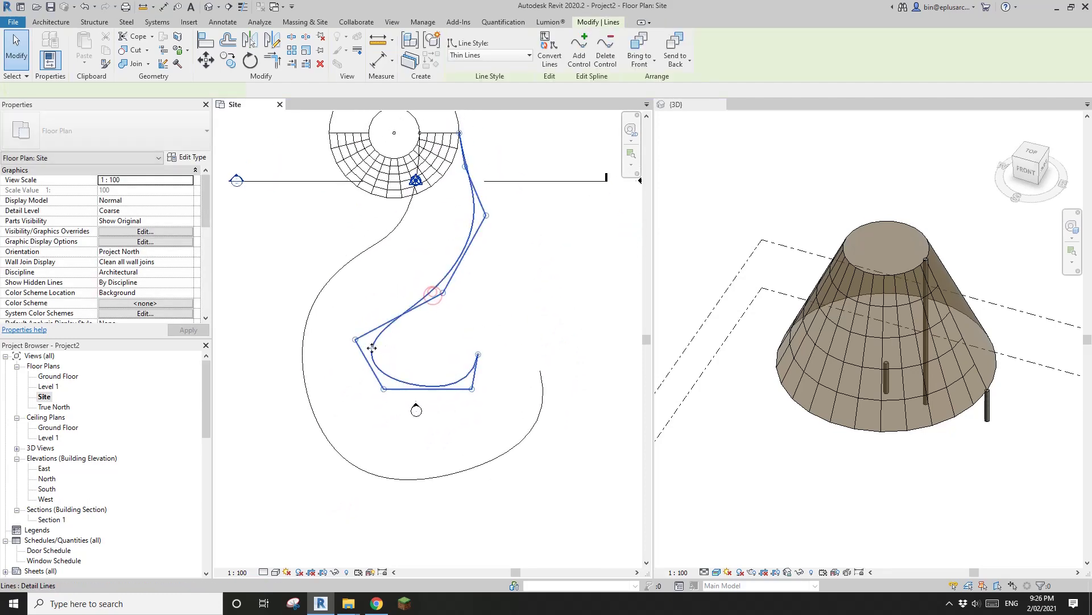
{"action": "left_click_drag", "start_coordinate": [516, 224], "coordinate": [515, 224]}
{"action": "middle_click_drag", "start_coordinate": [496, 193], "coordinate": [507, 237]}
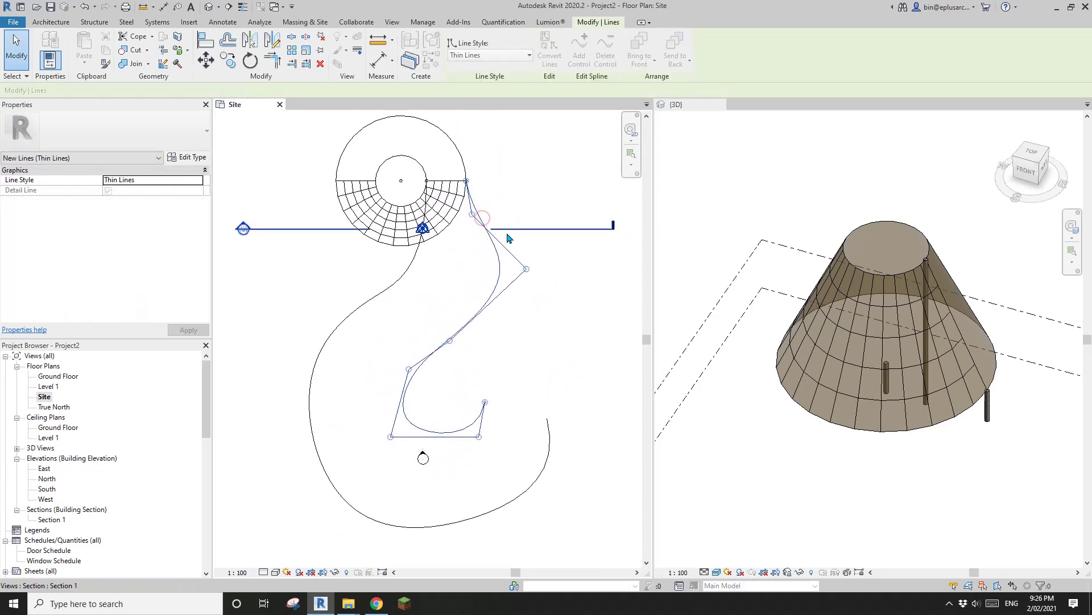
{"action": "left_click_drag", "start_coordinate": [472, 214], "coordinate": [507, 200]}
{"action": "middle_click_drag", "start_coordinate": [508, 202], "coordinate": [504, 210]}
{"action": "left_click_drag", "start_coordinate": [505, 212], "coordinate": [414, 376]}
{"action": "middle_click_drag", "start_coordinate": [460, 367], "coordinate": [469, 366]}
- Reshape the outer spline by moving its control points near the cone, along its far side and just before its free end
{"action": "left_click", "coordinate": [335, 340]}
{"action": "left_click_drag", "start_coordinate": [320, 347], "coordinate": [370, 282]}
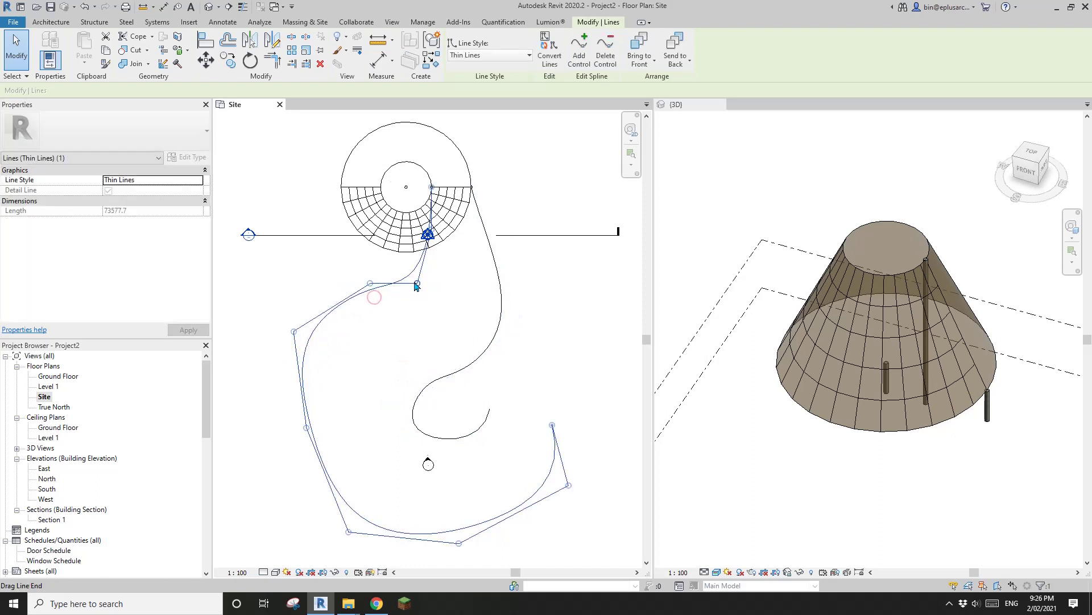
{"action": "middle_click_drag", "start_coordinate": [378, 523], "coordinate": [395, 488]}
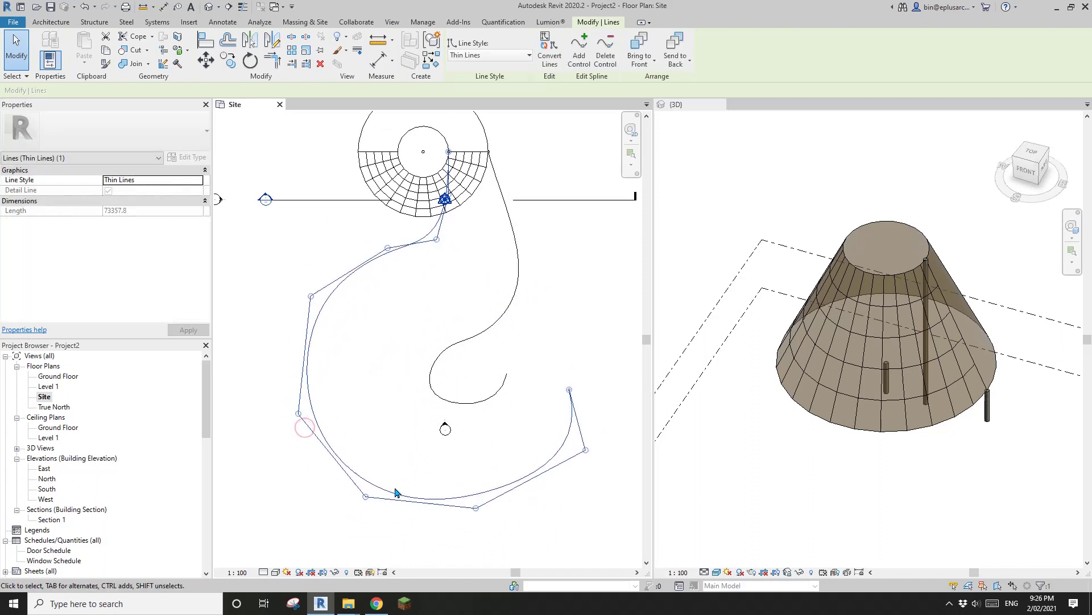
{"action": "left_click_drag", "start_coordinate": [586, 449], "coordinate": [564, 451]}
- Tighten the inner spline's hook by moving its control points inward
{"action": "left_click", "coordinate": [510, 384]}
{"action": "scroll", "coordinate": [512, 379], "scroll_direction": "up", "scroll_amount": 3}
{"action": "left_click", "coordinate": [441, 419]}
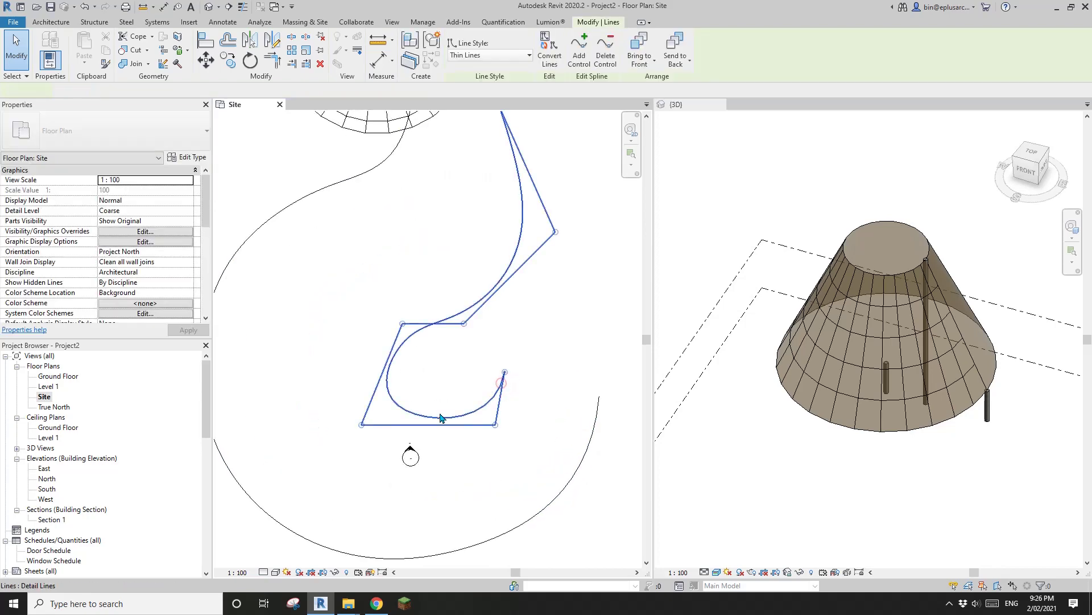
{"action": "left_click_drag", "start_coordinate": [362, 424], "coordinate": [393, 411]}
{"action": "left_click_drag", "start_coordinate": [403, 323], "coordinate": [417, 327]}
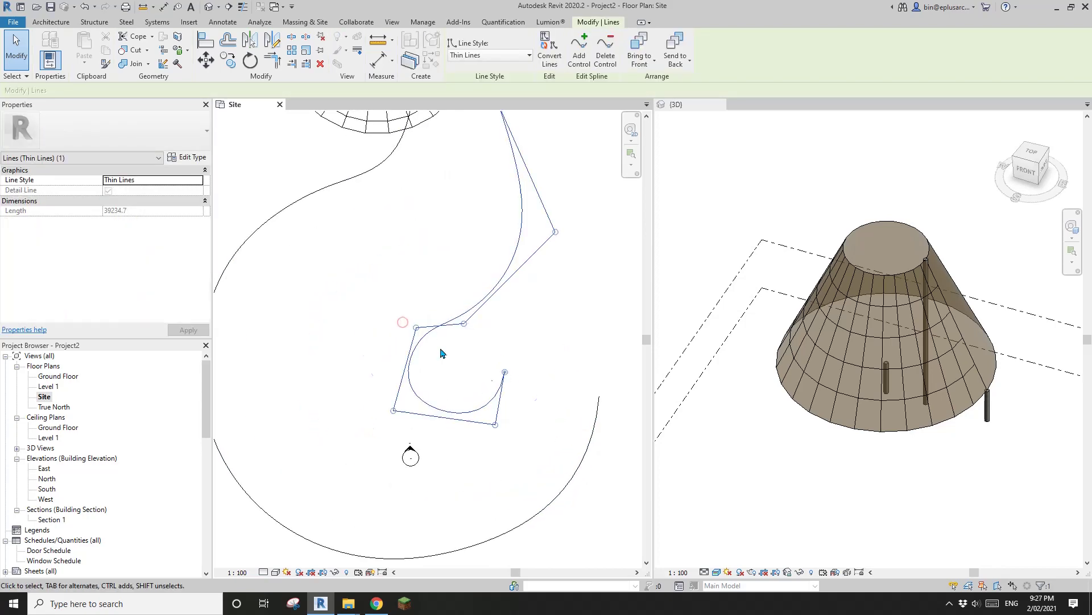
{"action": "left_click_drag", "start_coordinate": [495, 424], "coordinate": [486, 423]}
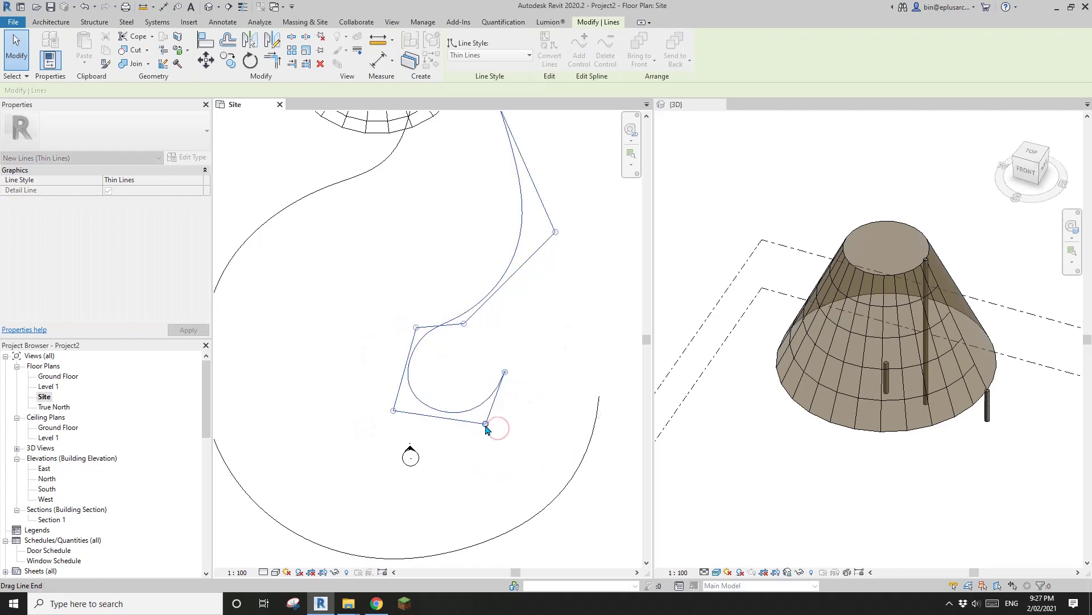
{"action": "scroll", "coordinate": [475, 425], "scroll_direction": "down", "scroll_amount": 2}
- Refine the outer spline's bend just below the cone by shifting its two nearby control points
{"action": "left_click", "coordinate": [558, 420]}
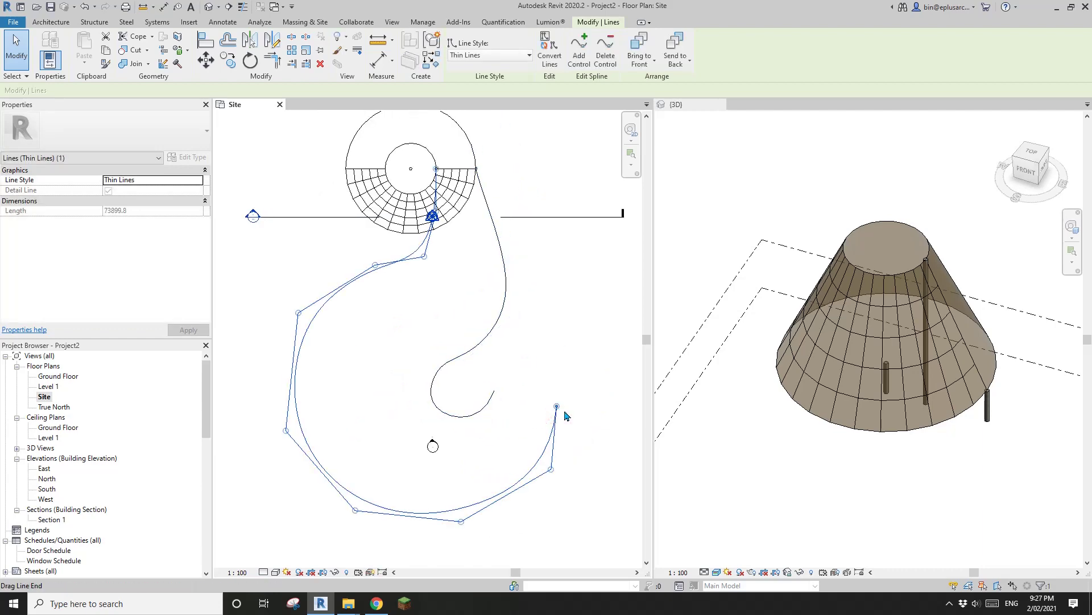
{"action": "left_click", "coordinate": [568, 424]}
{"action": "left_click", "coordinate": [555, 419]}
{"action": "left_click", "coordinate": [585, 434]}
{"action": "left_click", "coordinate": [553, 415]}
{"action": "middle_click_drag", "start_coordinate": [563, 450], "coordinate": [570, 408]}
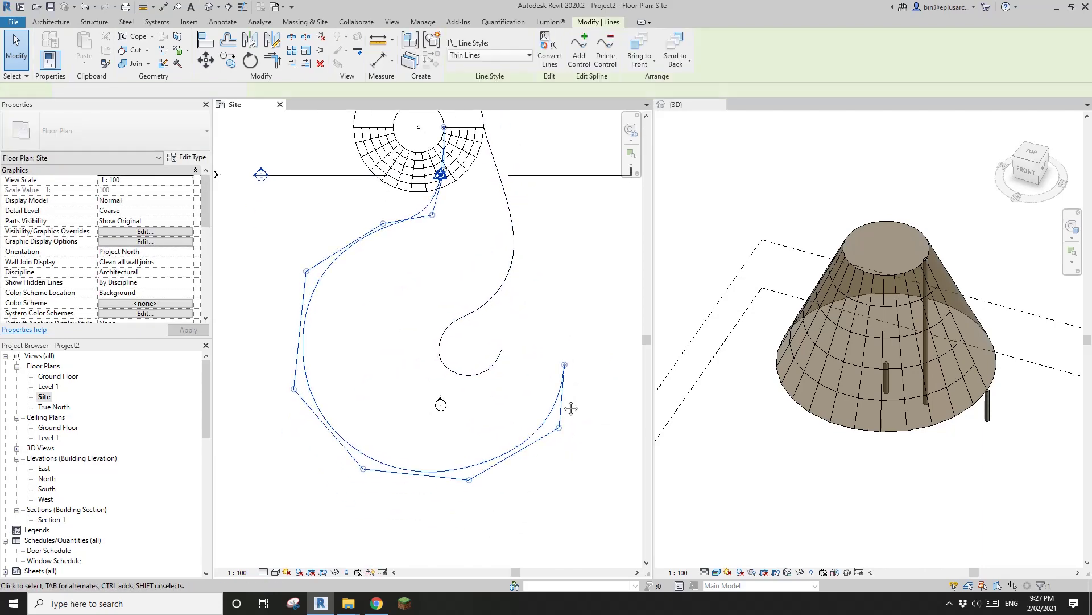
{"action": "scroll", "coordinate": [555, 357], "scroll_direction": "up", "scroll_amount": 1}
{"action": "middle_click_drag", "start_coordinate": [554, 358], "coordinate": [568, 365]}
{"action": "left_click_drag", "start_coordinate": [430, 202], "coordinate": [434, 191]}
{"action": "left_click_drag", "start_coordinate": [371, 210], "coordinate": [361, 210]}
{"action": "scroll", "coordinate": [556, 415], "scroll_direction": "down", "scroll_amount": 1}
{"action": "left_click", "coordinate": [595, 405]}
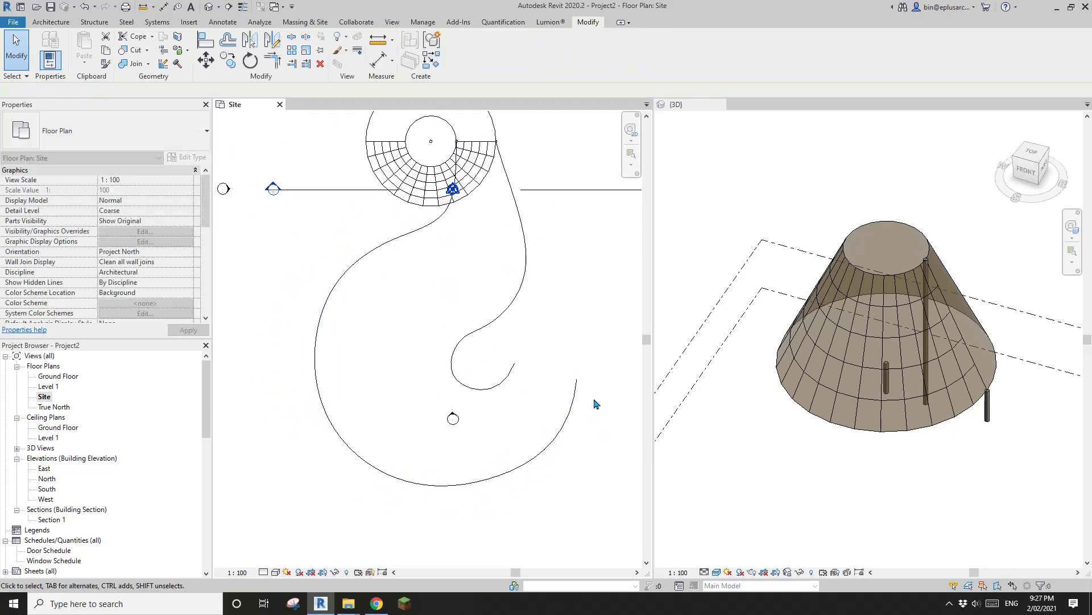
- Move the outer spline's free end upward and slightly inward, extending it past the inner spline's free end
{"action": "left_click", "coordinate": [576, 385]}
{"action": "scroll", "coordinate": [590, 387], "scroll_direction": "up", "scroll_amount": 1}
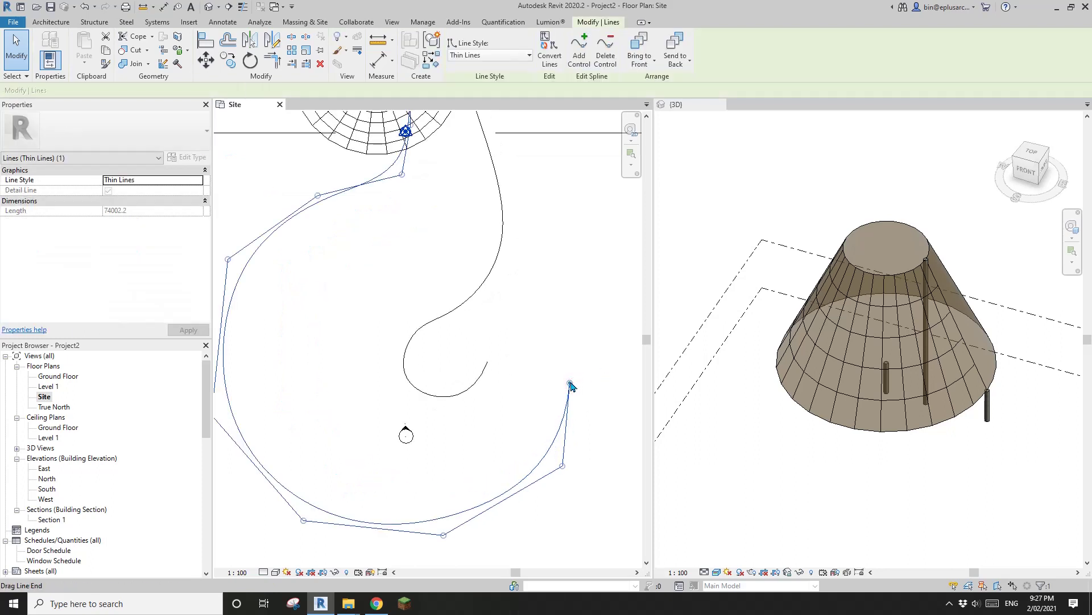
{"action": "left_click_drag", "start_coordinate": [572, 386], "coordinate": [555, 327]}
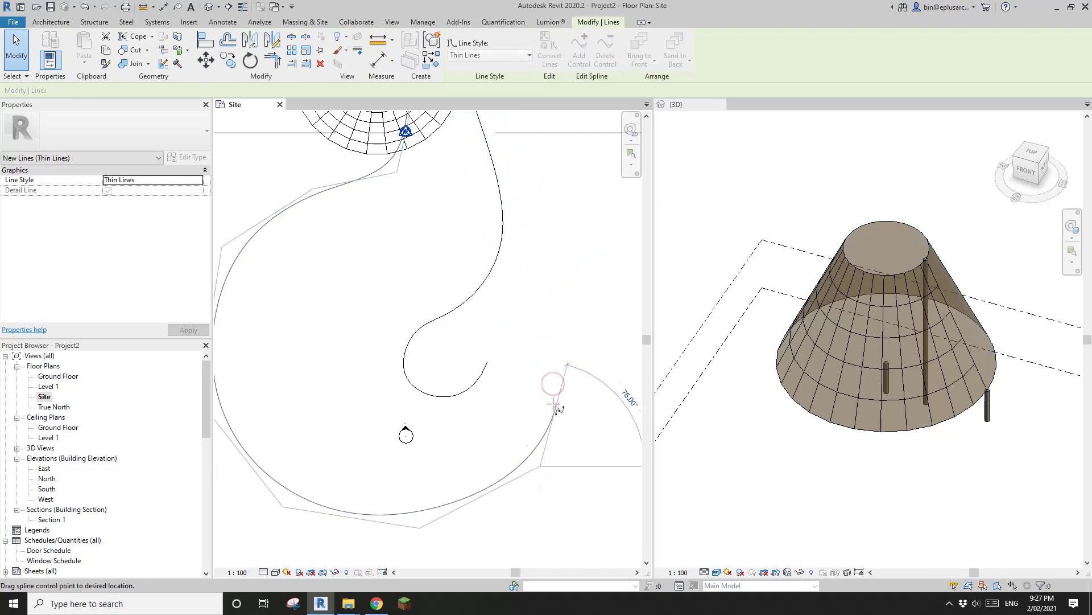
{"action": "mouse_move", "coordinate": [540, 398]}
{"action": "left_mouse_down"}
{"action": "mouse_move", "coordinate": [521, 380]}
{"action": "mouse_move", "coordinate": [552, 356]}
{"action": "mouse_move", "coordinate": [546, 345]}
{"action": "left_mouse_up"}
{"action": "scroll", "coordinate": [570, 333], "scroll_direction": "down", "scroll_amount": 2}
{"action": "key", "text": "Escape"}
- Smooth the inner spline by pulling in the control point at its outer bend and adjusting those leading into the hook
{"action": "mouse_move", "coordinate": [589, 302]}
{"action": "middle_mouse_down"}
{"action": "mouse_move", "coordinate": [589, 318]}
{"action": "mouse_move", "coordinate": [561, 311]}
{"action": "middle_mouse_up"}
{"action": "scroll", "coordinate": [520, 312], "scroll_direction": "up", "scroll_amount": 2}
{"action": "left_click", "coordinate": [519, 317]}
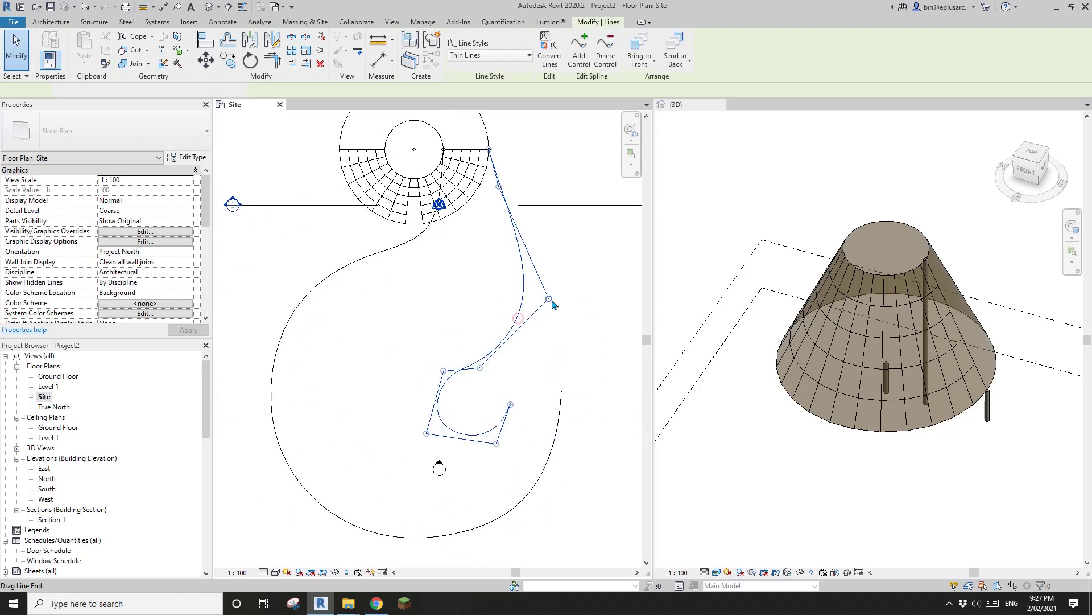
{"action": "left_click_drag", "start_coordinate": [552, 297], "coordinate": [537, 285]}
{"action": "left_click_drag", "start_coordinate": [480, 367], "coordinate": [432, 365]}
{"action": "key", "text": "Escape"}
{"action": "key", "text": "Escape"}
- Copy the short round column at the cone's outer edge to five points along the inner spline, including its free end, using multiple copies
{"action": "scroll", "coordinate": [484, 295], "scroll_direction": "down", "scroll_amount": 2}
{"action": "scroll", "coordinate": [484, 295], "scroll_direction": "up", "scroll_amount": 1}
{"action": "scroll", "coordinate": [484, 295], "scroll_direction": "up", "scroll_amount": 4}
{"action": "left_click", "coordinate": [488, 241]}
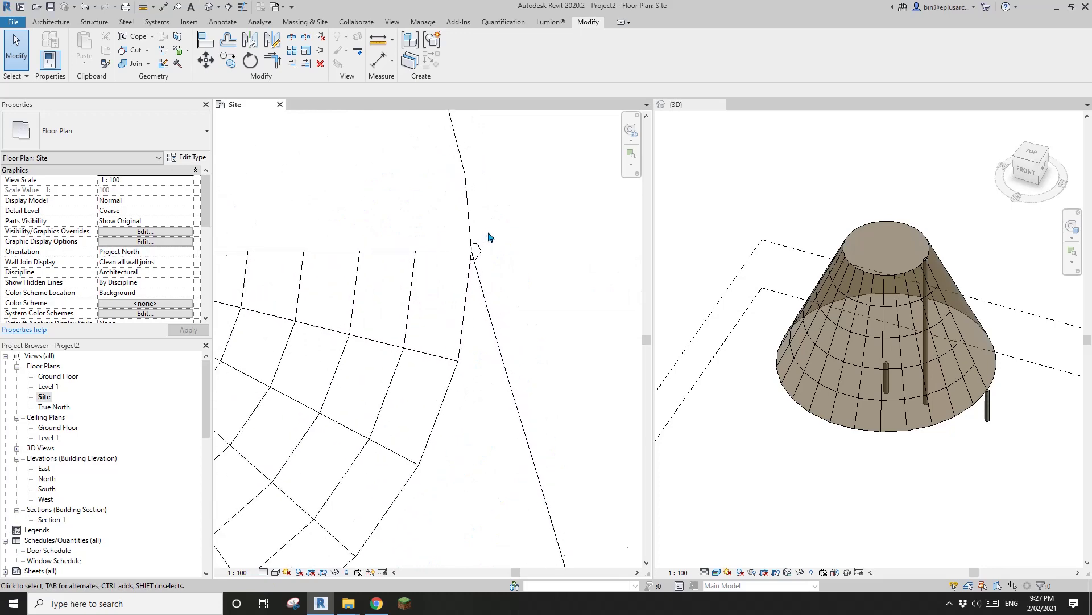
{"action": "scroll", "coordinate": [512, 232], "scroll_direction": "down", "scroll_amount": 2}
{"action": "scroll", "coordinate": [478, 211], "scroll_direction": "up", "scroll_amount": 5}
{"action": "key", "text": "c"}
{"action": "key", "text": "o"}
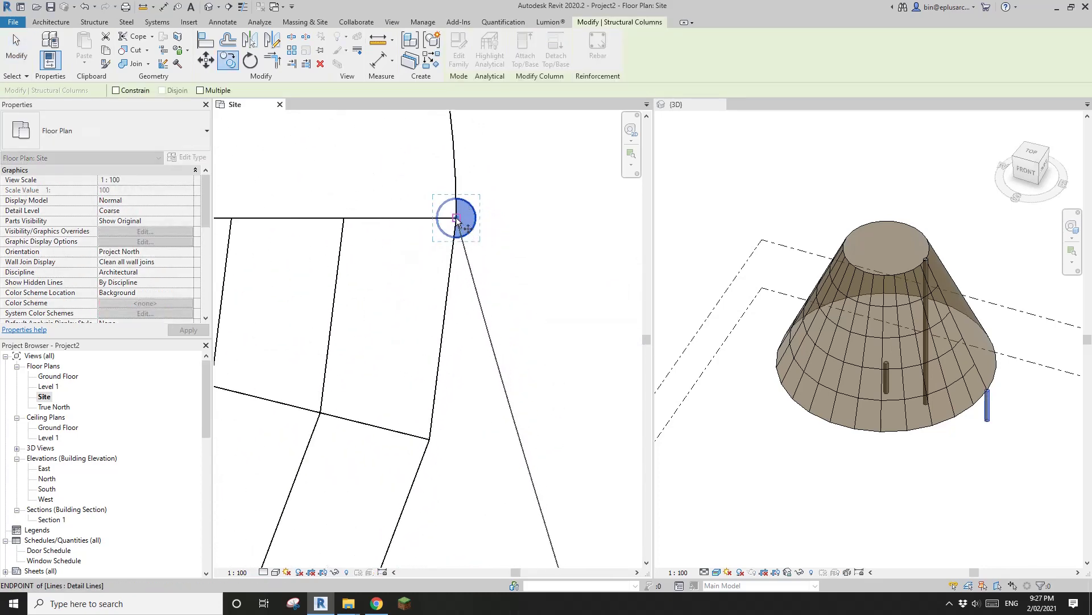
{"action": "scroll", "coordinate": [478, 239], "scroll_direction": "down", "scroll_amount": 3}
{"action": "middle_click_drag", "start_coordinate": [497, 297], "coordinate": [508, 252]}
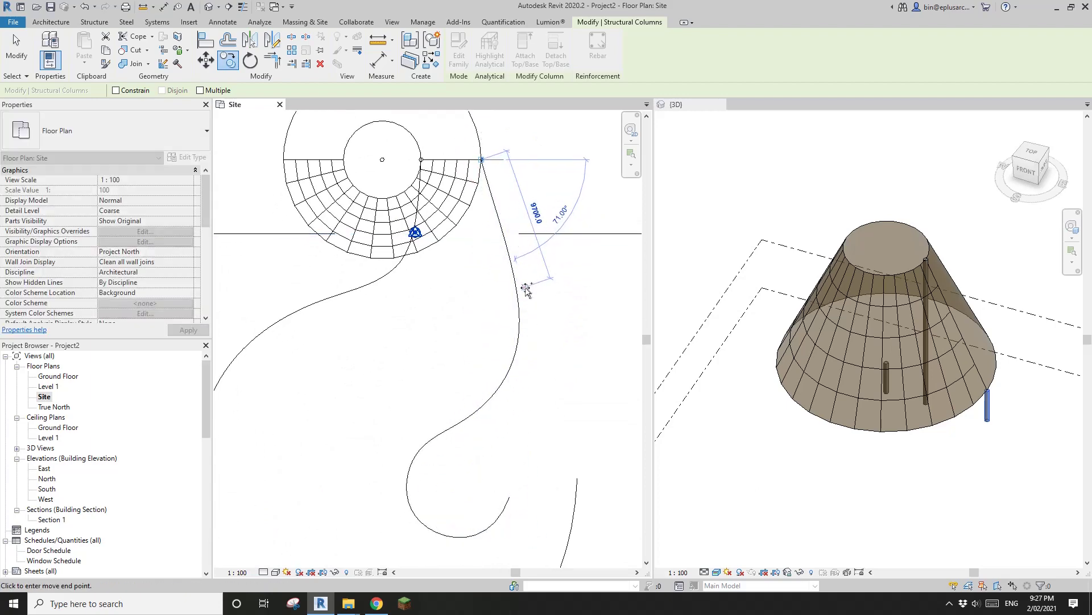
{"action": "scroll", "coordinate": [526, 288], "scroll_direction": "down", "scroll_amount": 1}
{"action": "middle_click_drag", "start_coordinate": [525, 288], "coordinate": [536, 273]}
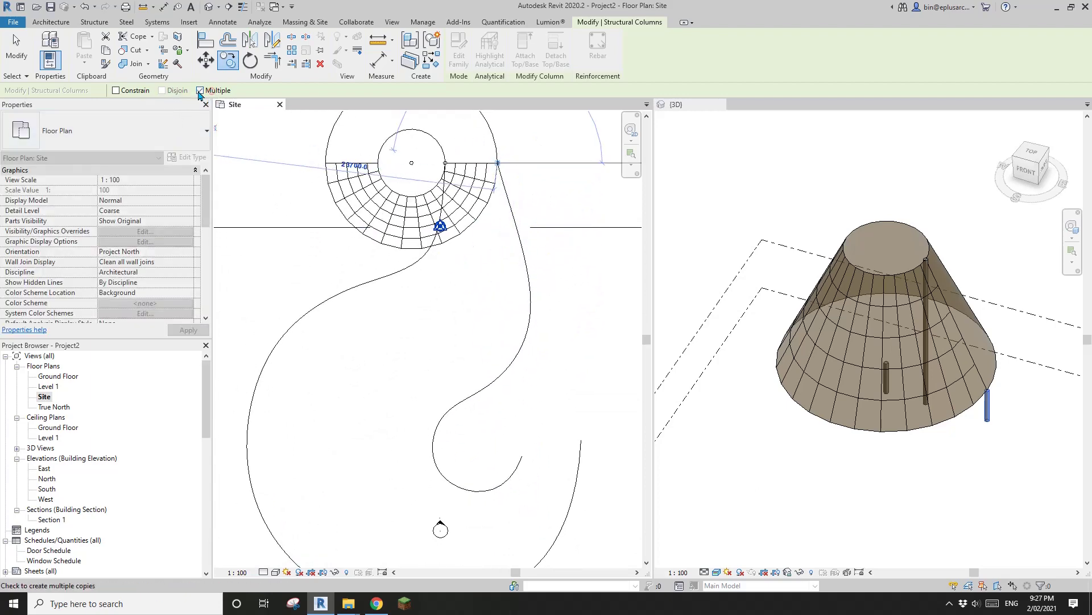
{"action": "scroll", "coordinate": [538, 254], "scroll_direction": "up", "scroll_amount": 1}
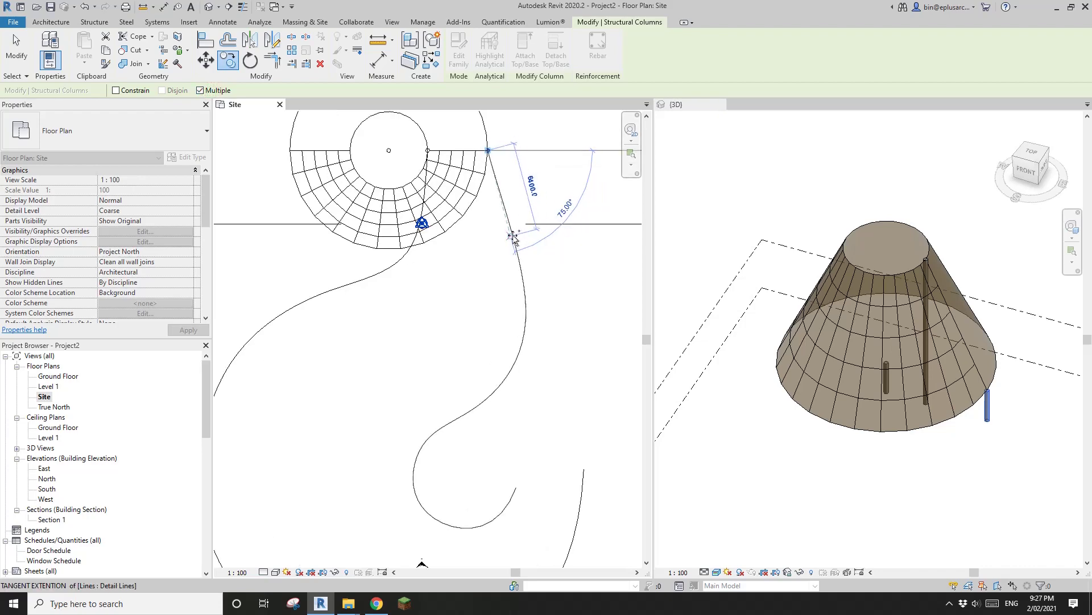
{"action": "left_click", "coordinate": [516, 488]}
{"action": "left_click", "coordinate": [429, 516]}
{"action": "left_click", "coordinate": [436, 433]}
{"action": "left_click", "coordinate": [524, 345]}
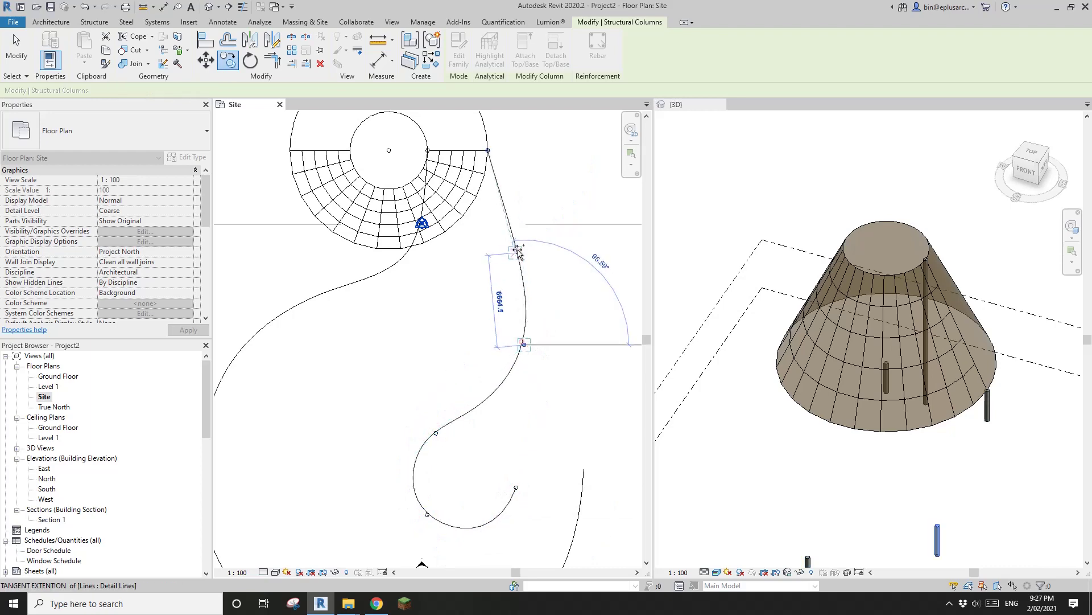
{"action": "left_click", "coordinate": [511, 224]}
{"action": "key", "text": "Escape"}
{"action": "key", "text": "Escape"}
- Copy the tall column at the cone's inner ring to six points along the outer spline, ending at its free end
{"action": "scroll", "coordinate": [487, 169], "scroll_direction": "up", "scroll_amount": 4}
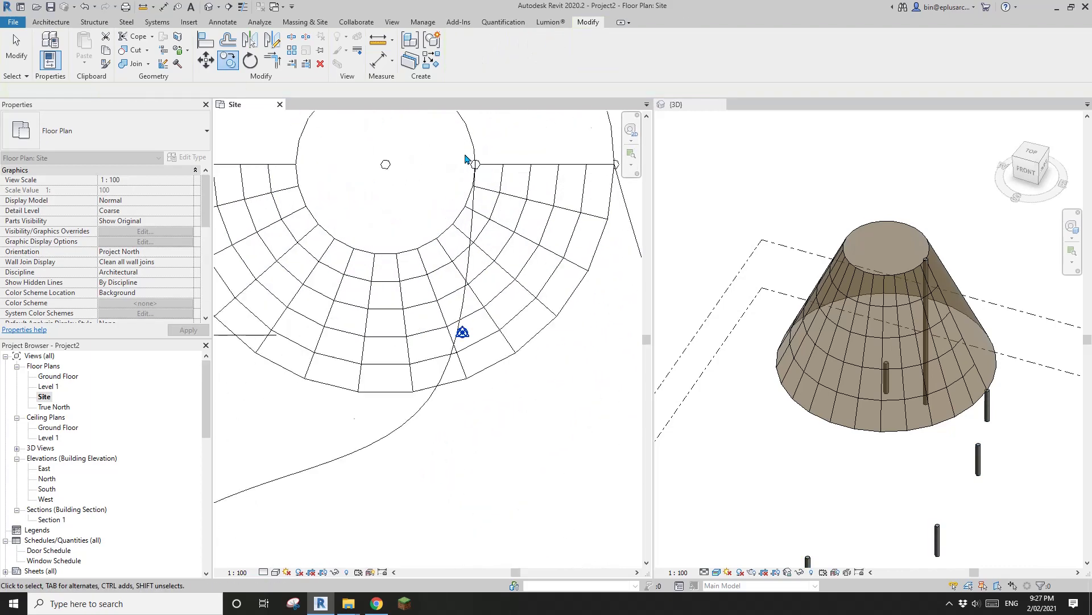
{"action": "left_click", "coordinate": [479, 162]}
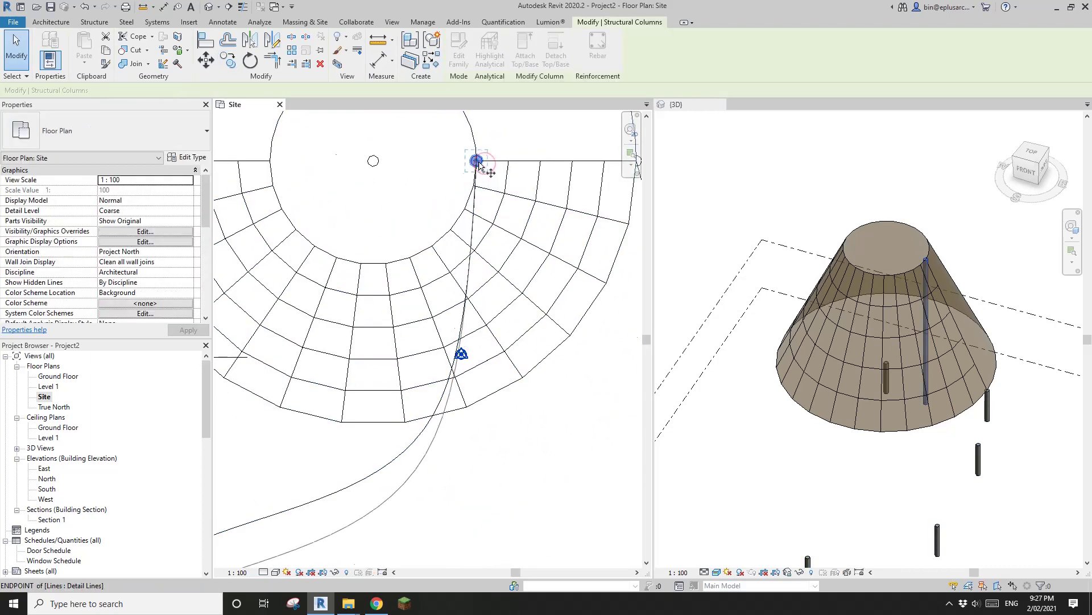
{"action": "scroll", "coordinate": [482, 166], "scroll_direction": "up", "scroll_amount": 2}
{"action": "key", "text": "c"}
{"action": "key", "text": "o"}
{"action": "left_click", "coordinate": [476, 161]}
{"action": "scroll", "coordinate": [467, 243], "scroll_direction": "down", "scroll_amount": 5}
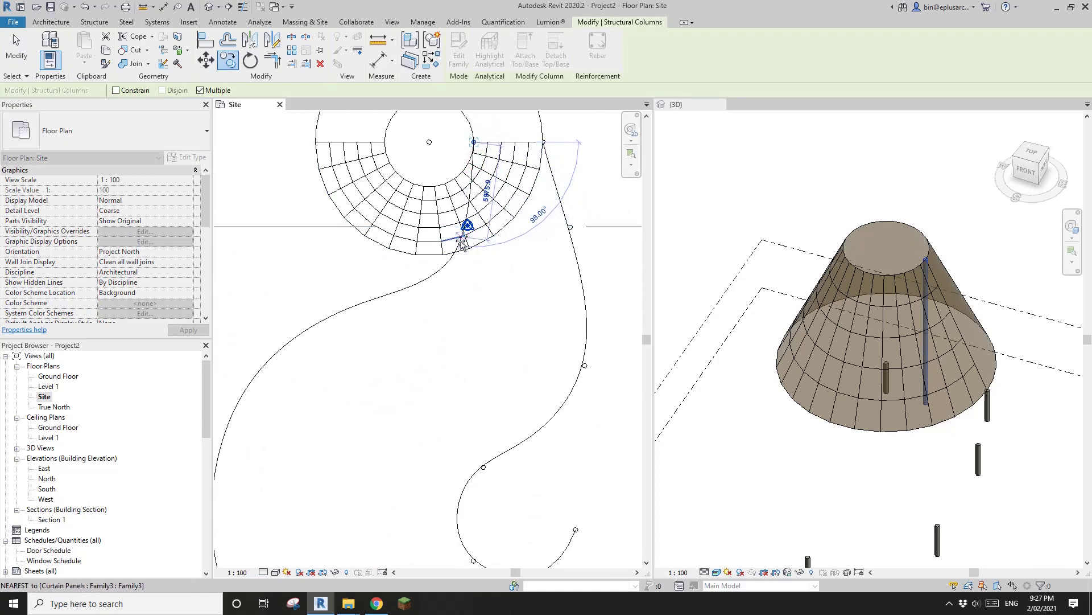
{"action": "left_click", "coordinate": [462, 243]}
{"action": "scroll", "coordinate": [464, 243], "scroll_direction": "down", "scroll_amount": 3}
{"action": "left_click", "coordinate": [431, 227]}
{"action": "left_click", "coordinate": [363, 308]}
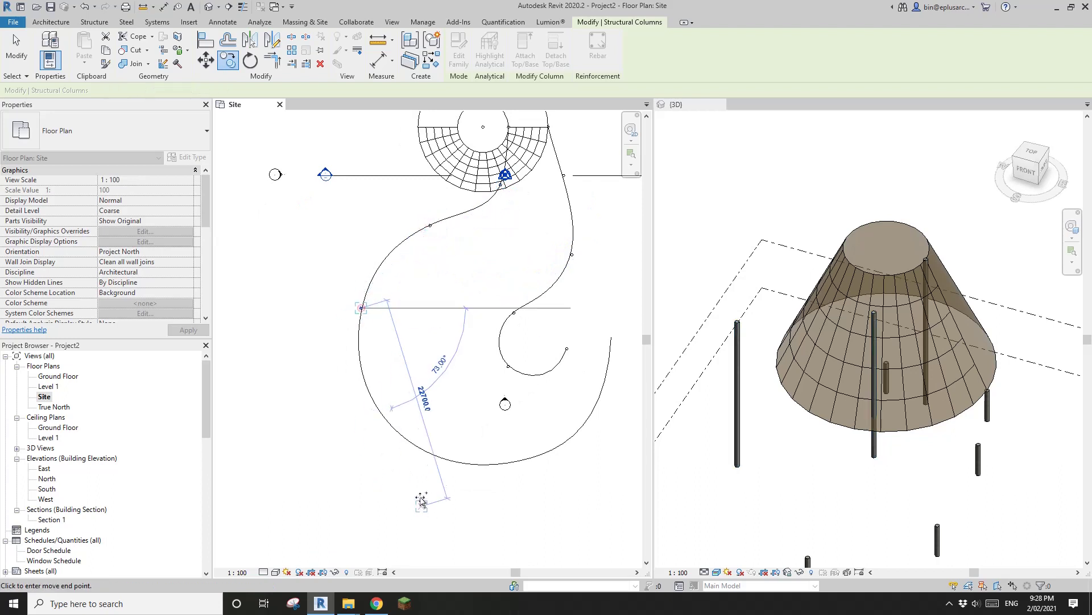
{"action": "left_click", "coordinate": [430, 456]}
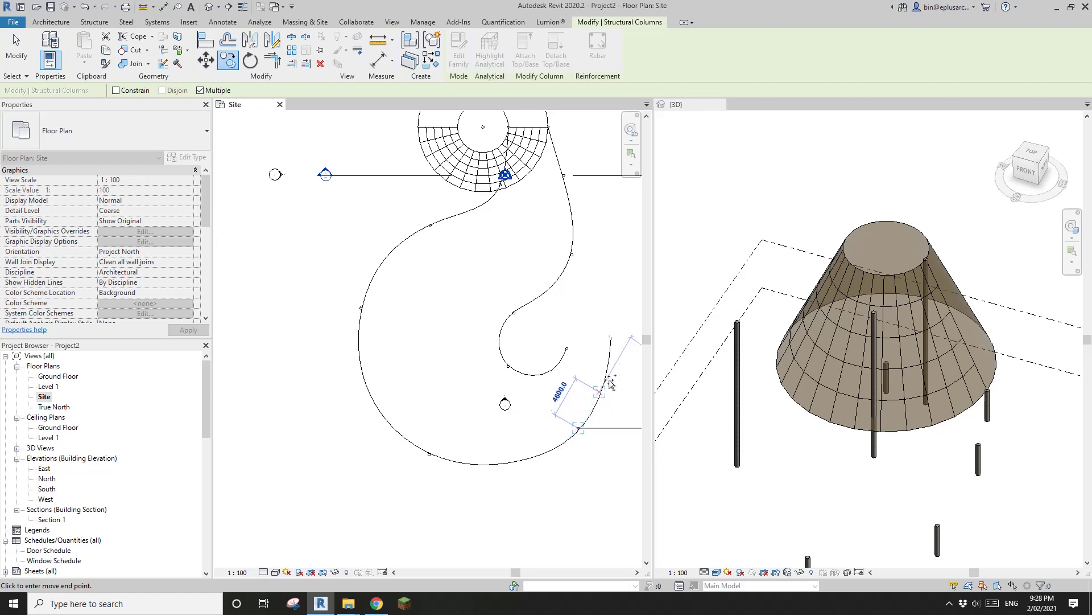
{"action": "key", "text": "Escape"}
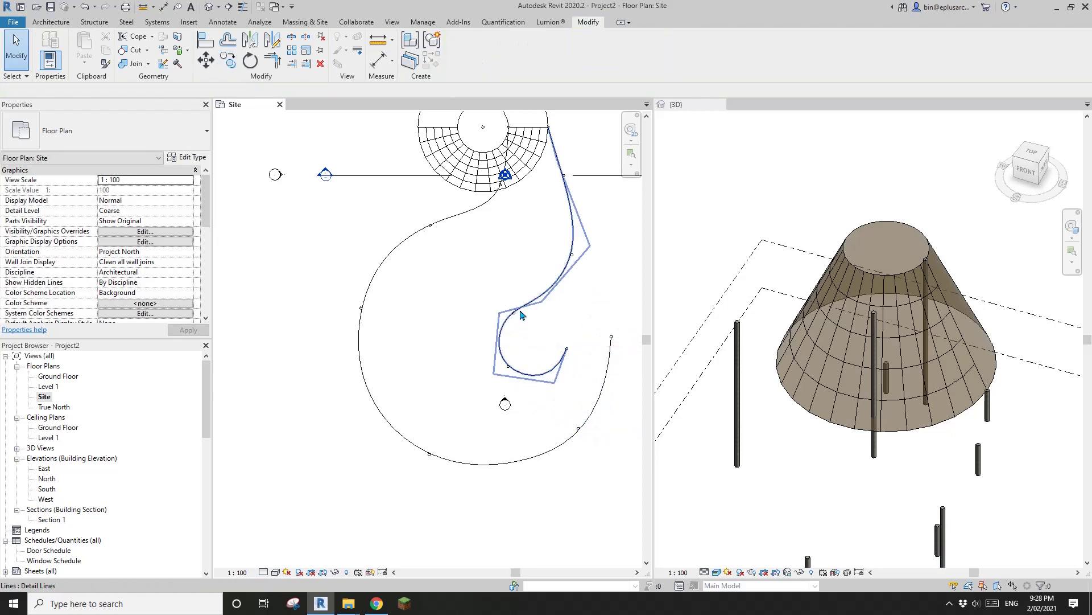
- Copy the short column at the start of the inner spline's hook to a point about 3700 mm back along the spline
{"action": "scroll", "coordinate": [518, 311], "scroll_direction": "up", "scroll_amount": 2}
{"action": "key", "text": "Escape"}
{"action": "left_click_drag", "start_coordinate": [524, 325], "coordinate": [526, 325]}
{"action": "key", "text": "c"}
{"action": "key", "text": "o"}
{"action": "left_click", "coordinate": [512, 313]}
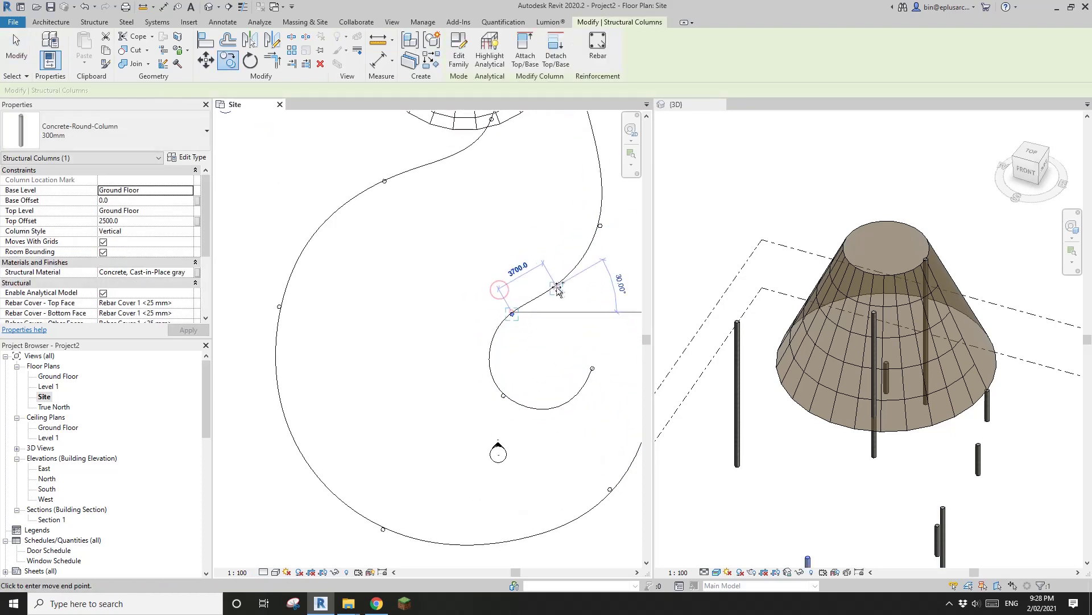
{"action": "left_click", "coordinate": [559, 285]}
{"action": "key", "text": "Escape"}
- Set the top offset of the column at the outer spline's free end to 8000 in the 3D view
{"action": "scroll", "coordinate": [553, 300], "scroll_direction": "down", "scroll_amount": 3}
{"action": "middle_click_drag", "start_coordinate": [559, 307], "coordinate": [531, 310]}
{"action": "scroll", "coordinate": [529, 245], "scroll_direction": "up", "scroll_amount": 1}
{"action": "middle_click_drag", "start_coordinate": [536, 234], "coordinate": [516, 246]}
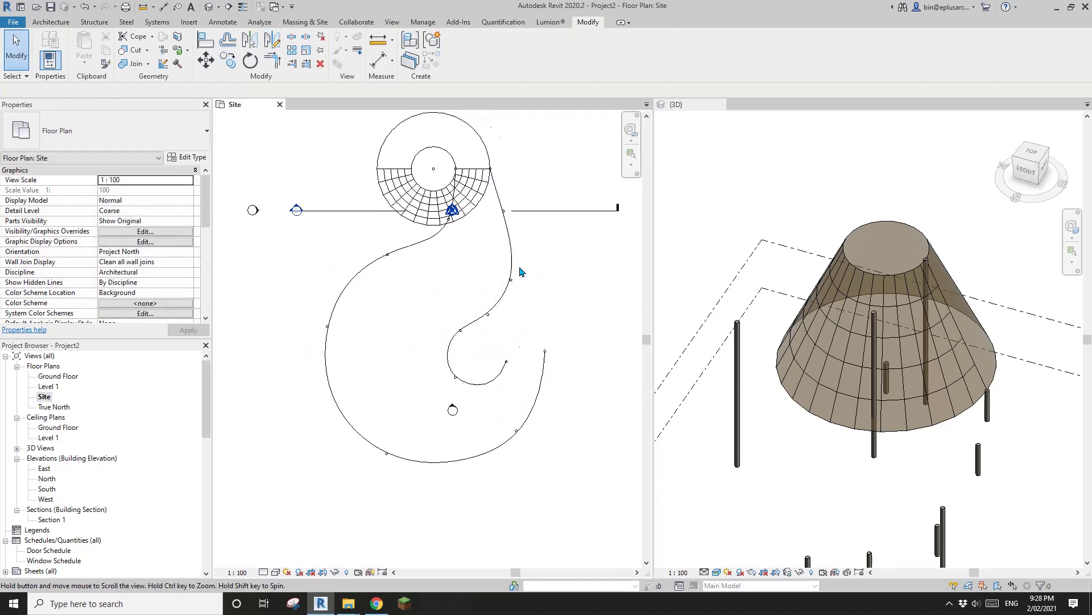
{"action": "scroll", "coordinate": [478, 208], "scroll_direction": "down", "scroll_amount": 1}
{"action": "middle_click_drag", "start_coordinate": [485, 211], "coordinate": [429, 222]}
{"action": "scroll", "coordinate": [787, 272], "scroll_direction": "up", "scroll_amount": 1}
{"action": "scroll", "coordinate": [860, 299], "scroll_direction": "down", "scroll_amount": 3}
{"action": "middle_click_drag", "start_coordinate": [856, 296], "coordinate": [877, 261], "text": "shift"}
{"action": "middle_click_drag", "start_coordinate": [894, 311], "coordinate": [880, 266], "text": "shift"}
{"action": "left_click", "coordinate": [881, 266]}
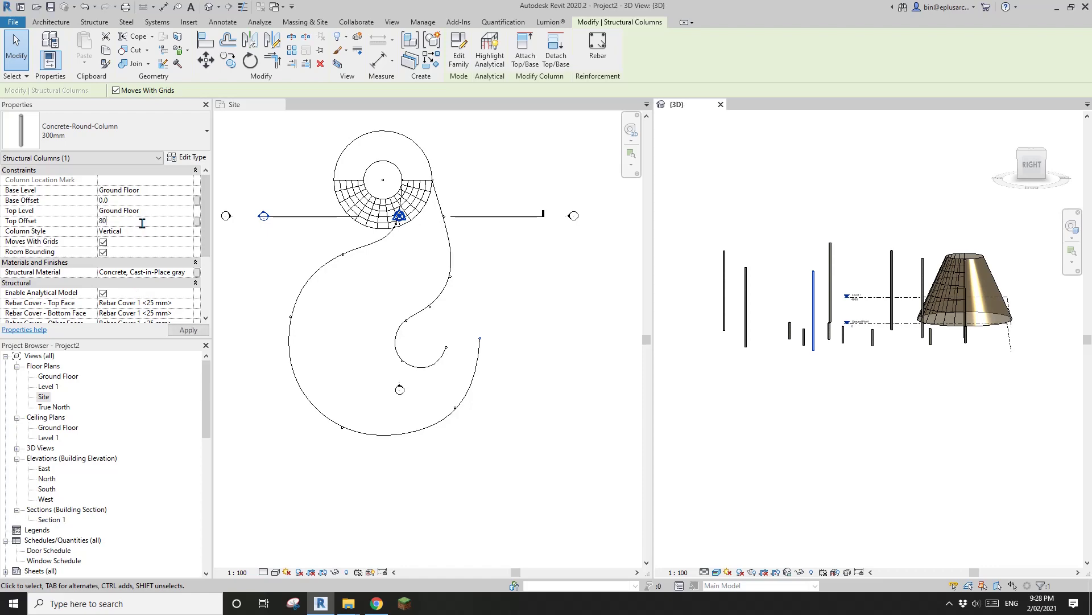
- Set the top offset of the next two columns along the outer spline to 9000 and of the column after them to 10000
{"action": "scroll", "coordinate": [702, 227], "scroll_direction": "up", "scroll_amount": 1}
{"action": "left_click_drag", "start_coordinate": [784, 244], "coordinate": [716, 297]}
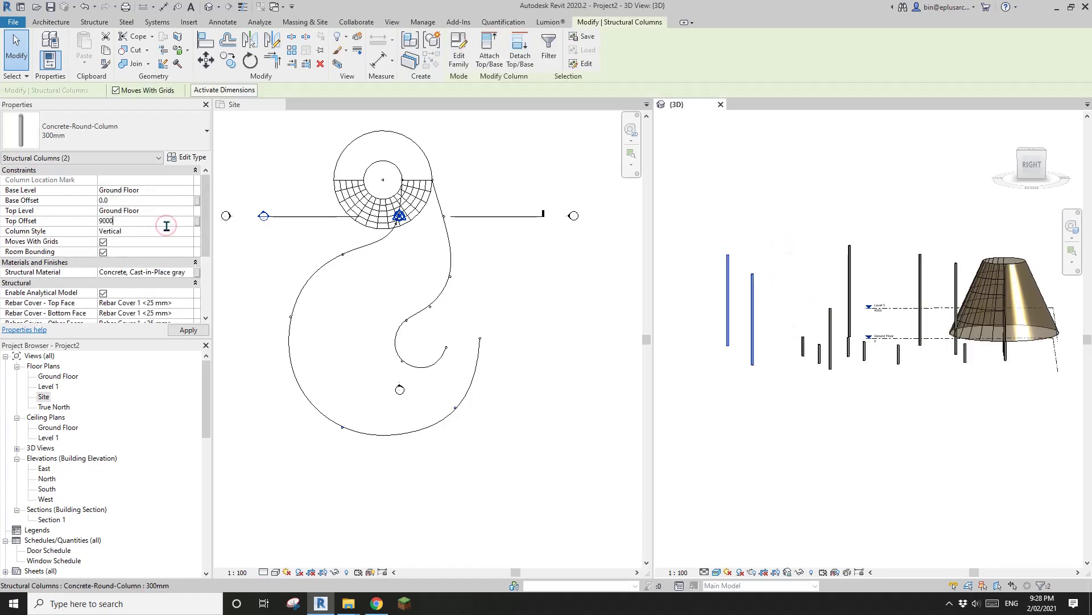
{"action": "left_click", "coordinate": [787, 263]}
{"action": "left_click", "coordinate": [847, 254]}
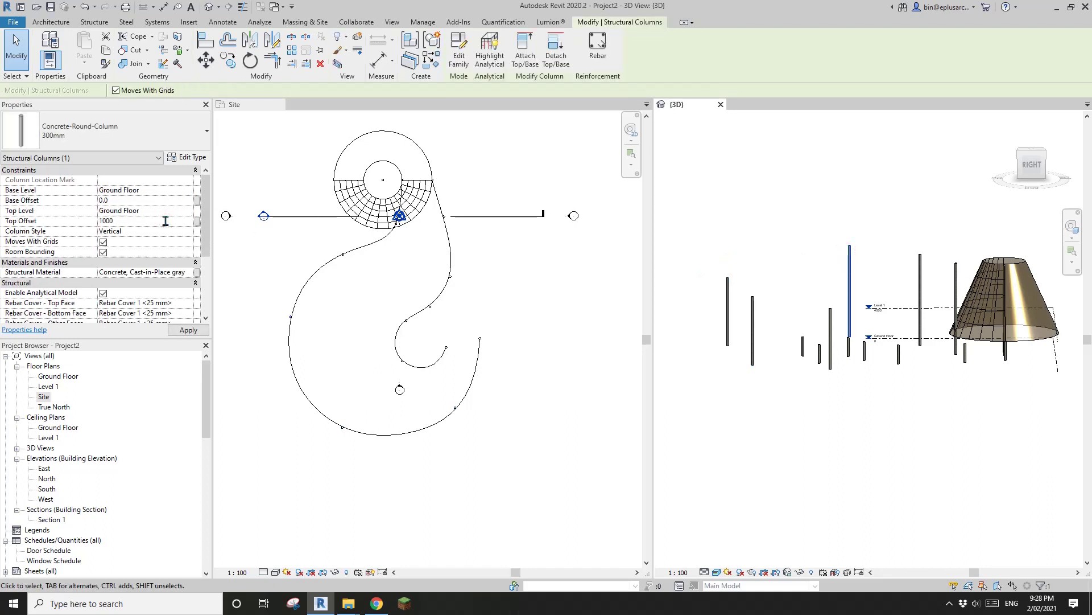
{"action": "left_click", "coordinate": [763, 220]}
{"action": "middle_click_drag", "start_coordinate": [910, 318], "coordinate": [966, 414], "text": "shift"}
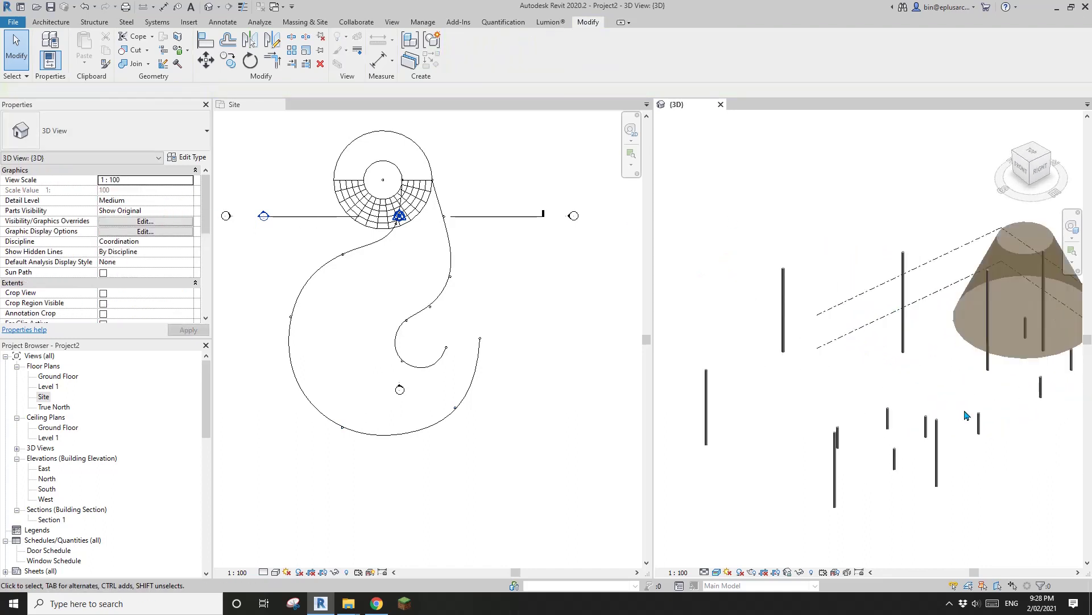
- Lower the top offsets of the two columns nearest the outer spline's free end to shorten them
{"action": "left_click", "coordinate": [942, 438]}
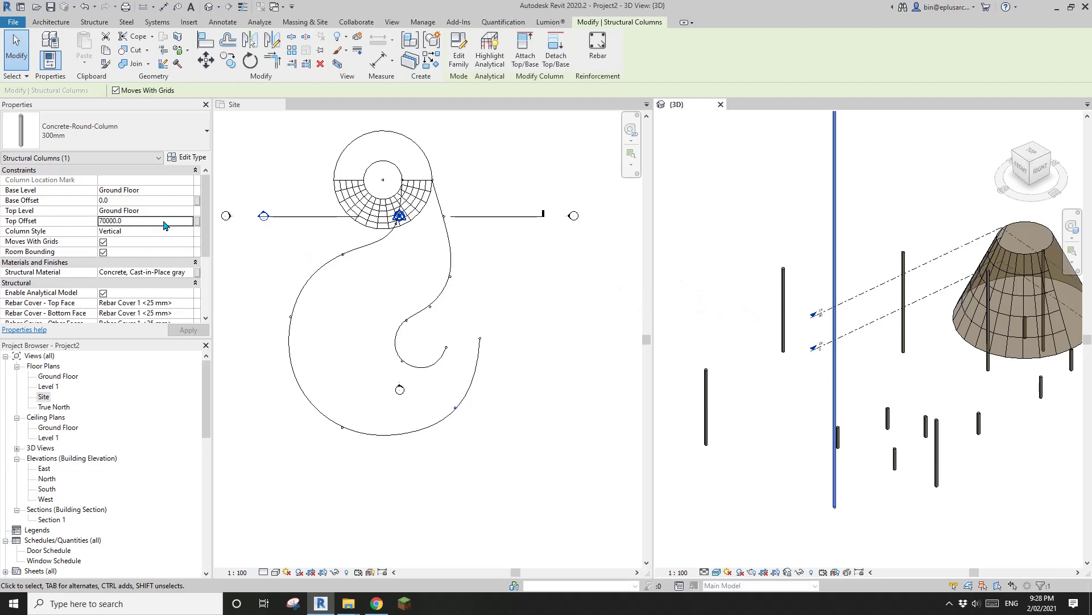
{"action": "left_click", "coordinate": [939, 453]}
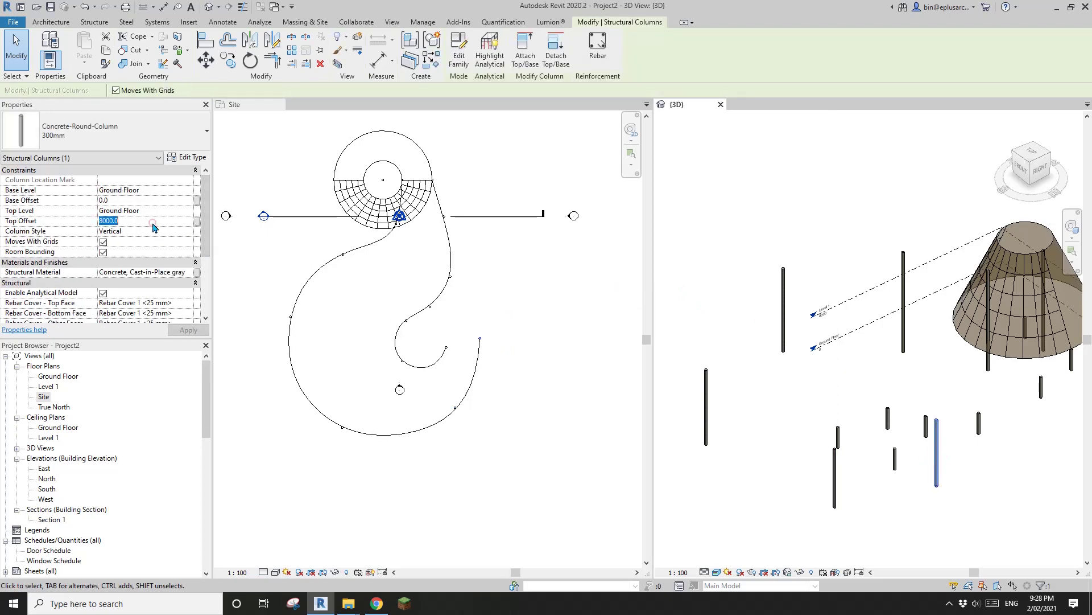
{"action": "left_click", "coordinate": [929, 366]}
- Open the cone mass for in-place editing
{"action": "middle_click_drag", "start_coordinate": [929, 366], "coordinate": [893, 259], "text": "shift"}
{"action": "left_click", "coordinate": [894, 320]}
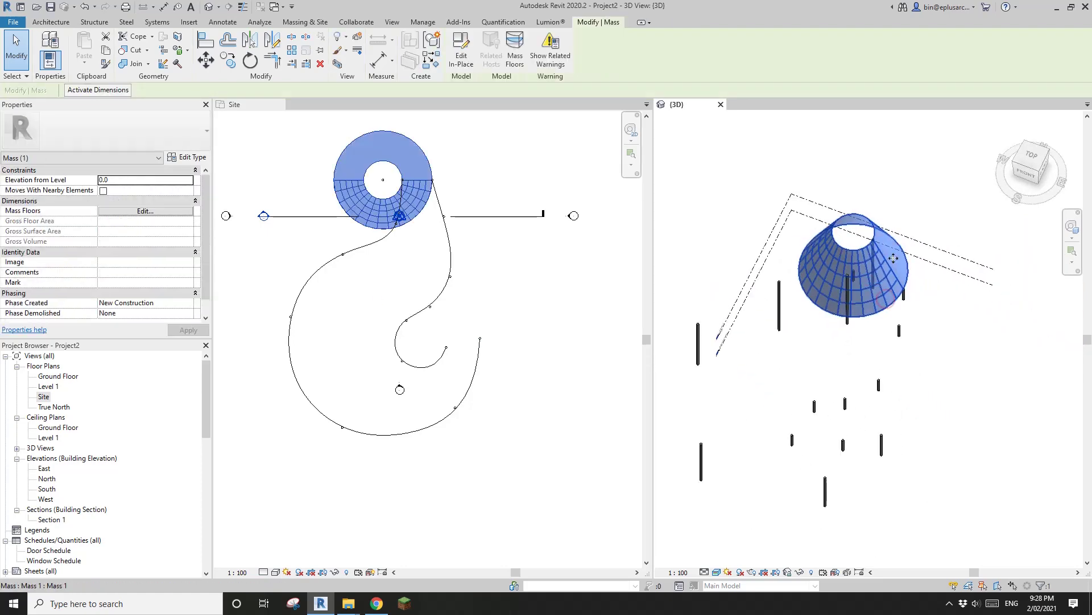
{"action": "scroll", "coordinate": [837, 259], "scroll_direction": "up", "scroll_amount": 2}
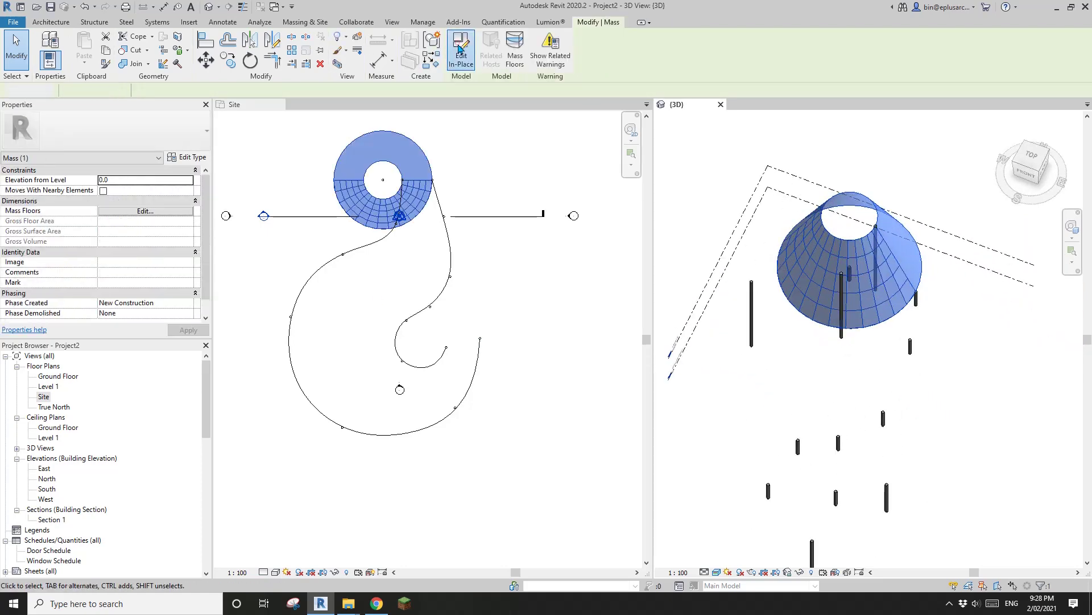
{"action": "left_click", "coordinate": [461, 50]}
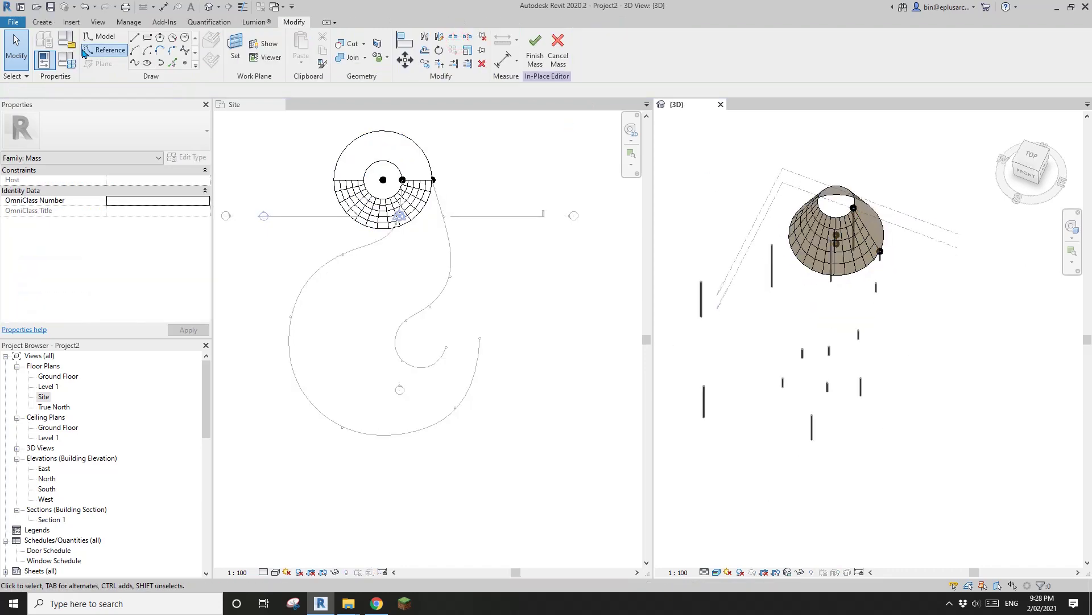
- Draw a reference spline joining the tops of the tall column at the cone's inner ring and the short column at its outer ring
{"action": "left_click", "coordinate": [105, 50]}
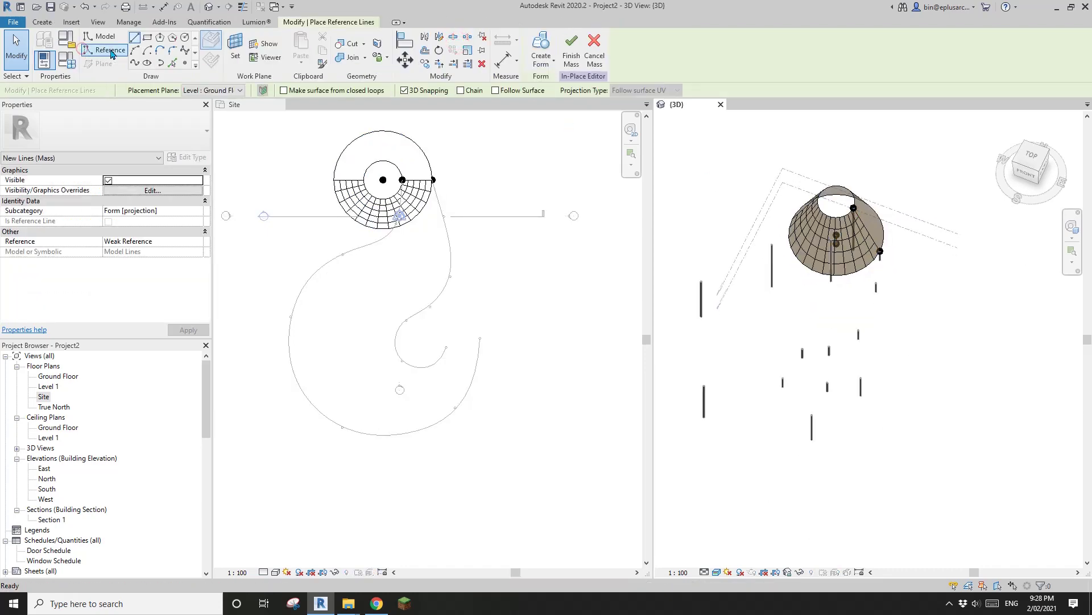
{"action": "left_click", "coordinate": [137, 64]}
{"action": "middle_click_drag", "start_coordinate": [842, 208], "coordinate": [847, 241]}
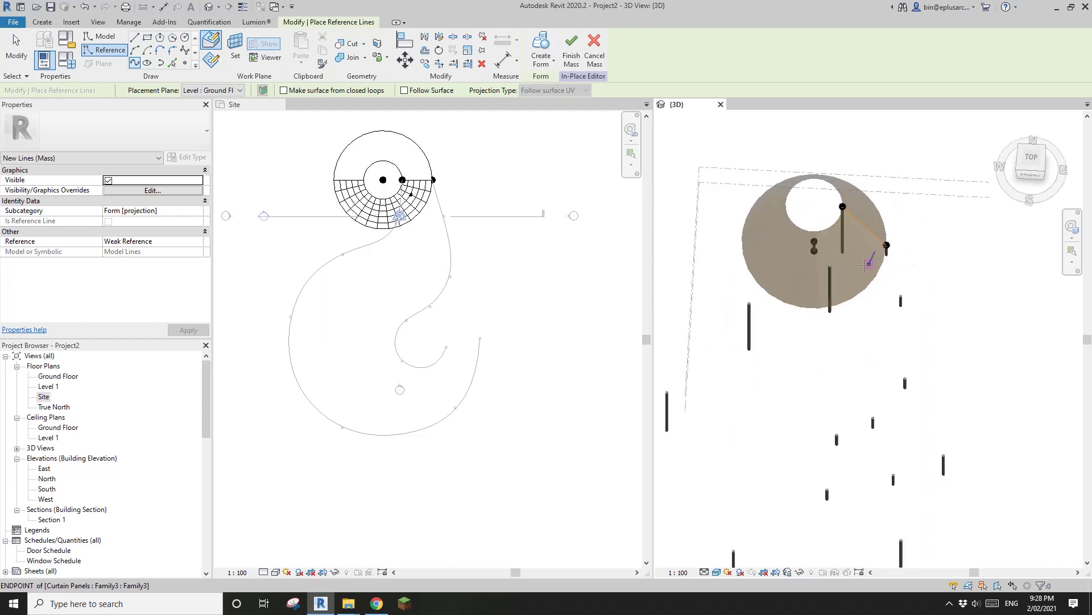
- Draw a reference spline between the tops of the second pair of columns, from the outer spline beside the cone to the inner spline
{"action": "scroll", "coordinate": [848, 244], "scroll_direction": "up", "scroll_amount": 5}
{"action": "scroll", "coordinate": [801, 266], "scroll_direction": "up", "scroll_amount": 2}
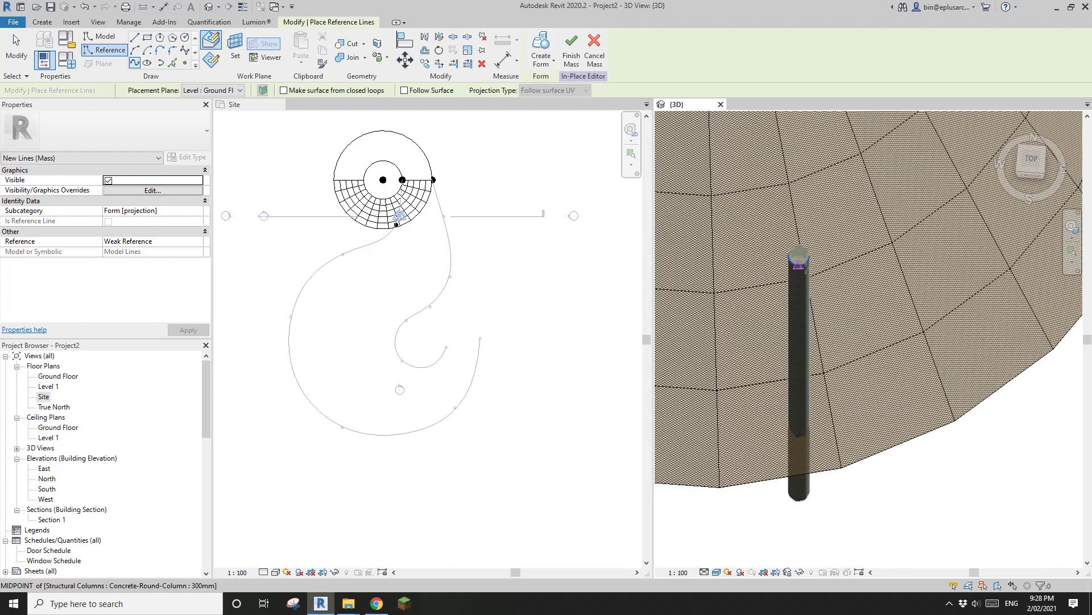
{"action": "scroll", "coordinate": [828, 283], "scroll_direction": "down", "scroll_amount": 5}
{"action": "mouse_move", "coordinate": [858, 313]}
{"action": "middle_mouse_down", "text": "shift"}
{"action": "mouse_move", "coordinate": [983, 245]}
{"action": "mouse_move", "coordinate": [887, 242]}
{"action": "mouse_move", "coordinate": [850, 307]}
{"action": "middle_mouse_up", "text": "shift"}
{"action": "scroll", "coordinate": [763, 274], "scroll_direction": "up", "scroll_amount": 6}
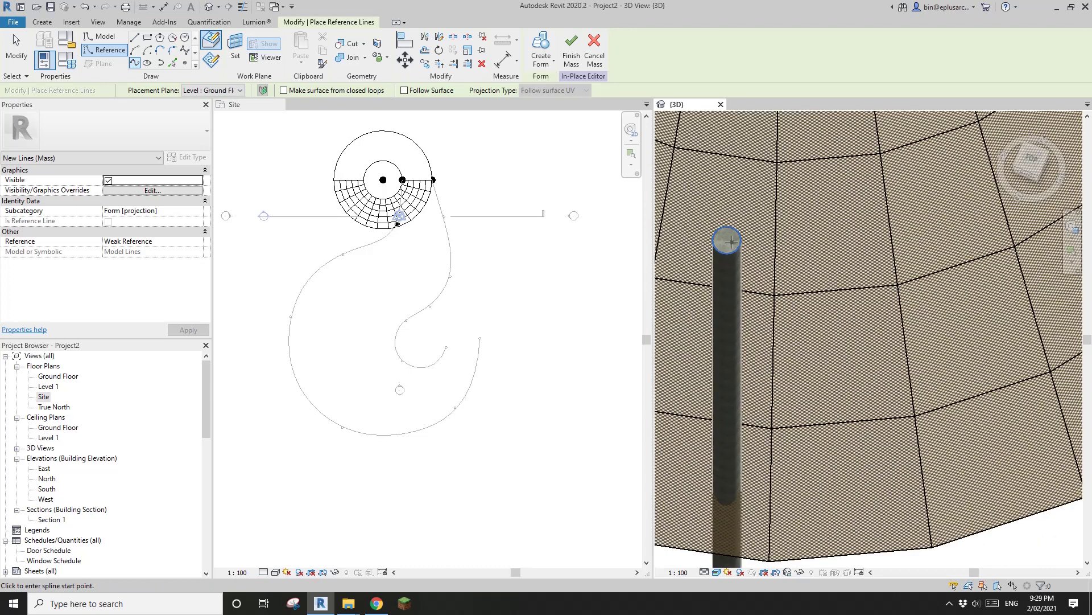
{"action": "scroll", "coordinate": [899, 375], "scroll_direction": "down", "scroll_amount": 5}
{"action": "scroll", "coordinate": [865, 384], "scroll_direction": "up", "scroll_amount": 2}
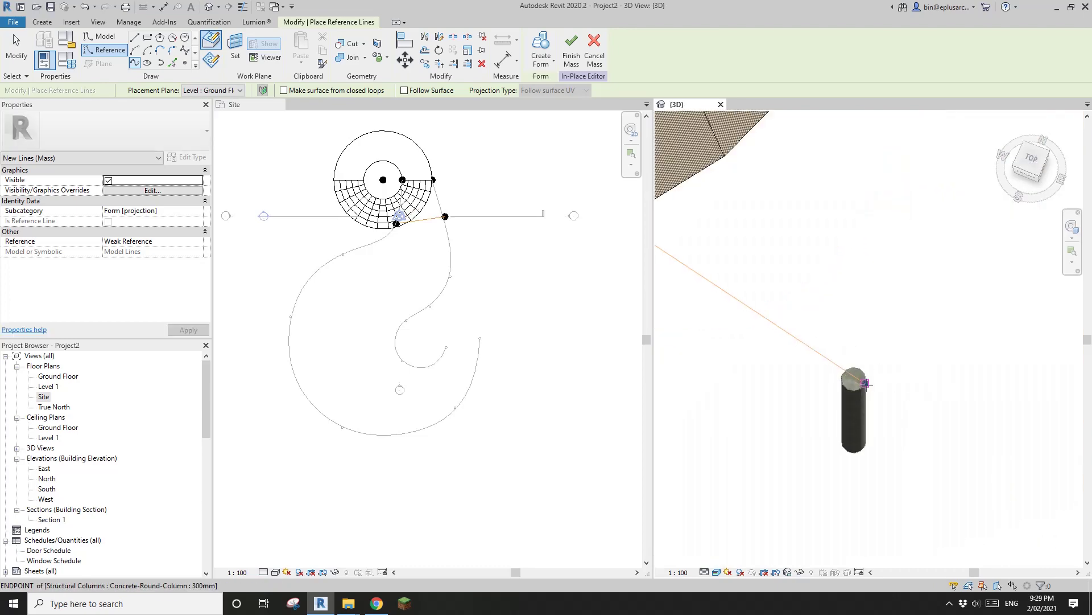
{"action": "left_click", "coordinate": [855, 384]}
{"action": "scroll", "coordinate": [837, 373], "scroll_direction": "down", "scroll_amount": 5}
{"action": "middle_click_drag", "start_coordinate": [853, 382], "coordinate": [1039, 353]}
{"action": "key", "text": "Escape"}
- Draw a reference spline between the tops of the third pair of columns, from the outer spline to the inner spline
{"action": "scroll", "coordinate": [812, 276], "scroll_direction": "up", "scroll_amount": 5}
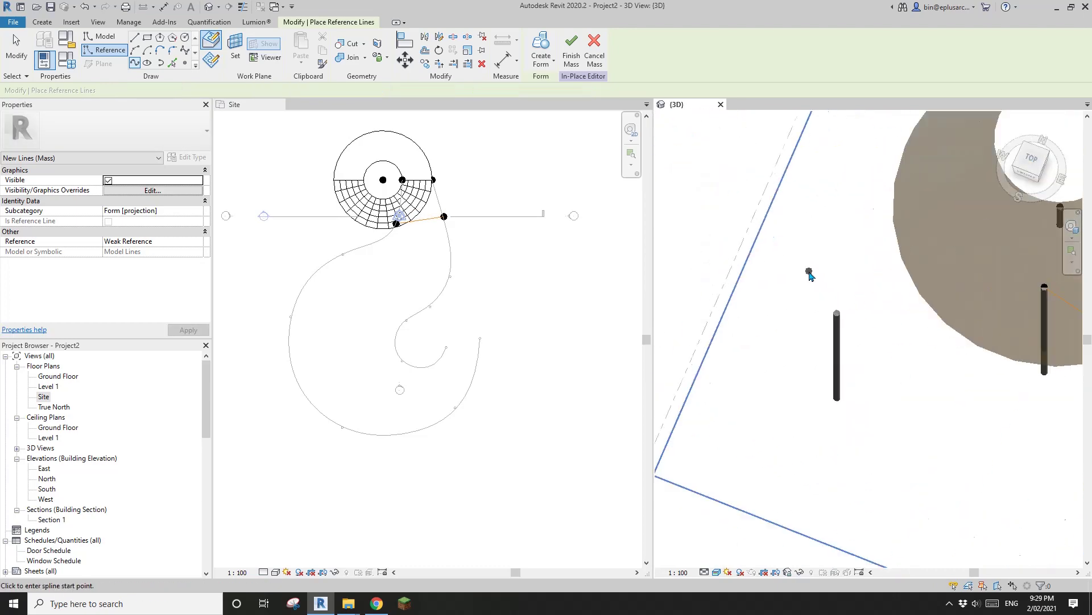
{"action": "left_click", "coordinate": [836, 320]}
{"action": "scroll", "coordinate": [944, 402], "scroll_direction": "down", "scroll_amount": 4}
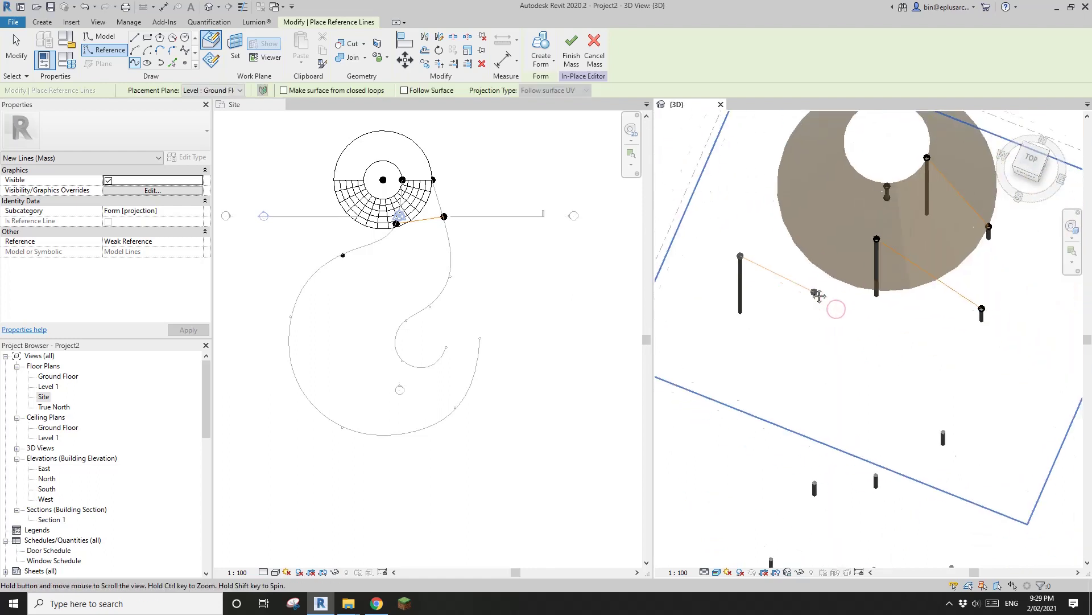
{"action": "scroll", "coordinate": [893, 403], "scroll_direction": "up", "scroll_amount": 4}
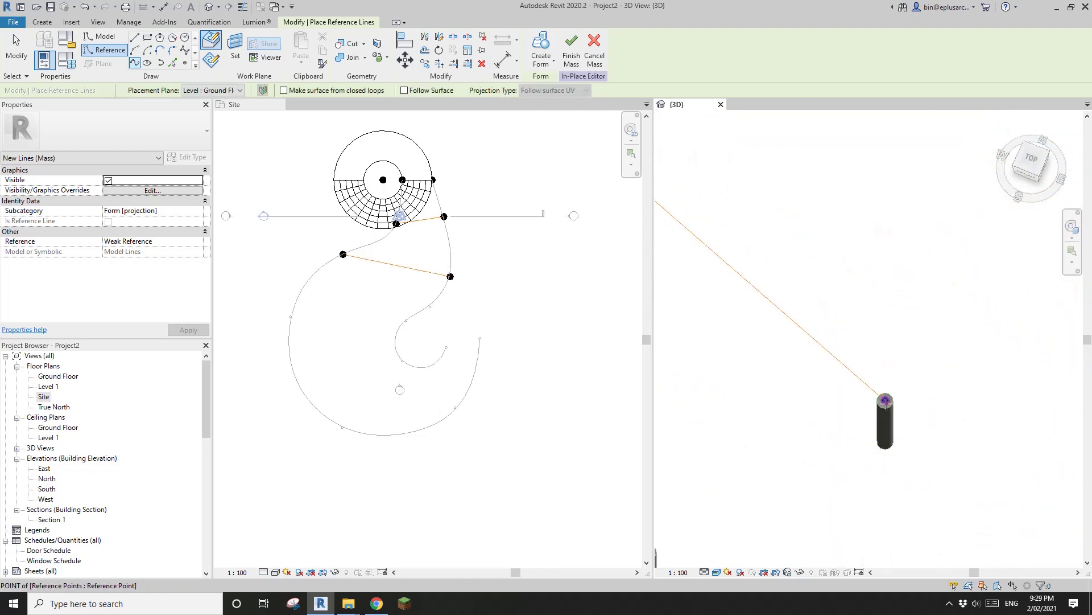
{"action": "left_click", "coordinate": [885, 400]}
{"action": "key", "text": "Escape"}
- Draw a reference spline from the top of the fourth column along the outer spline to its counterpart on the inner spline
{"action": "scroll", "coordinate": [886, 399], "scroll_direction": "down", "scroll_amount": 5}
{"action": "middle_click_drag", "start_coordinate": [885, 393], "coordinate": [1053, 367]}
{"action": "scroll", "coordinate": [747, 296], "scroll_direction": "up", "scroll_amount": 4}
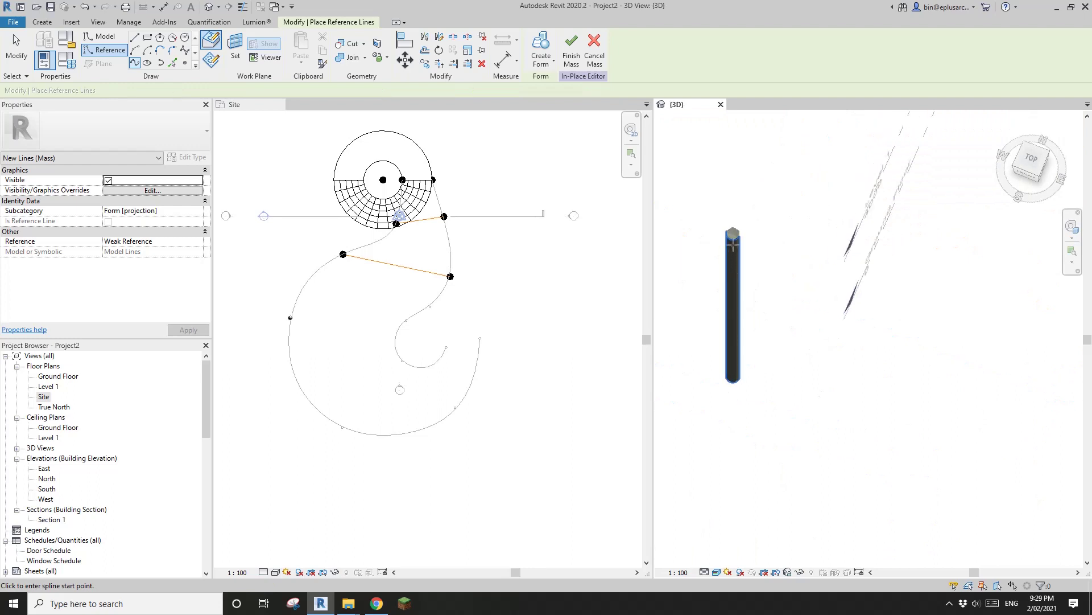
{"action": "scroll", "coordinate": [951, 382], "scroll_direction": "down", "scroll_amount": 4}
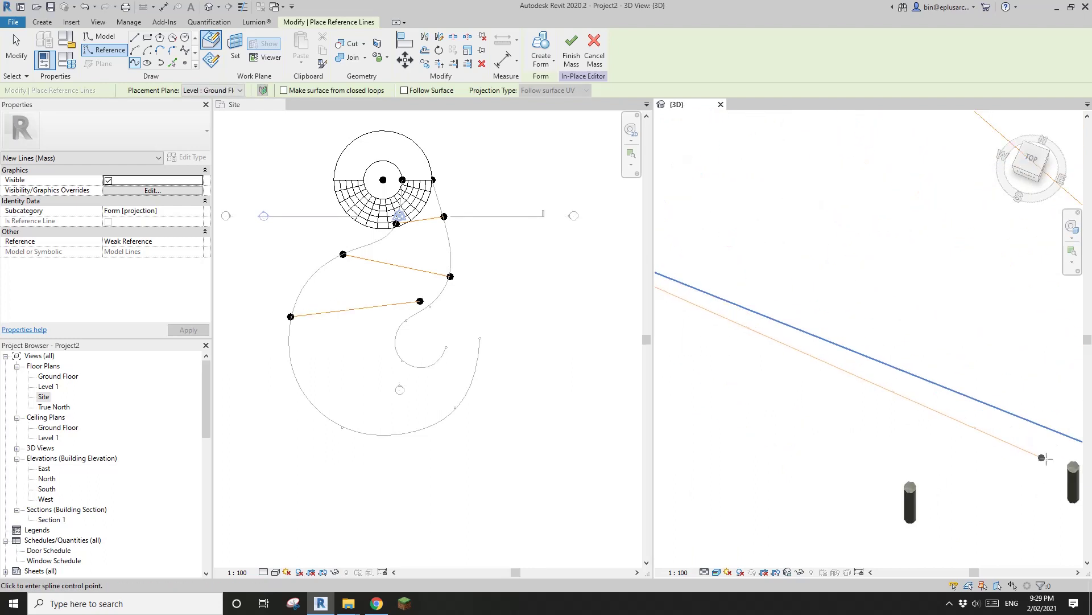
{"action": "scroll", "coordinate": [990, 450], "scroll_direction": "down", "scroll_amount": 2}
{"action": "left_click", "coordinate": [946, 467]}
- Draw a reference spline from the short column at the start of the inner spline's hook to the fifth column top on the outer spline
{"action": "scroll", "coordinate": [762, 396], "scroll_direction": "down", "scroll_amount": 3}
{"action": "middle_click_drag", "start_coordinate": [762, 395], "coordinate": [1053, 431]}
{"action": "scroll", "coordinate": [938, 419], "scroll_direction": "down", "scroll_amount": 2}
{"action": "middle_click_drag", "start_coordinate": [937, 420], "coordinate": [783, 337]}
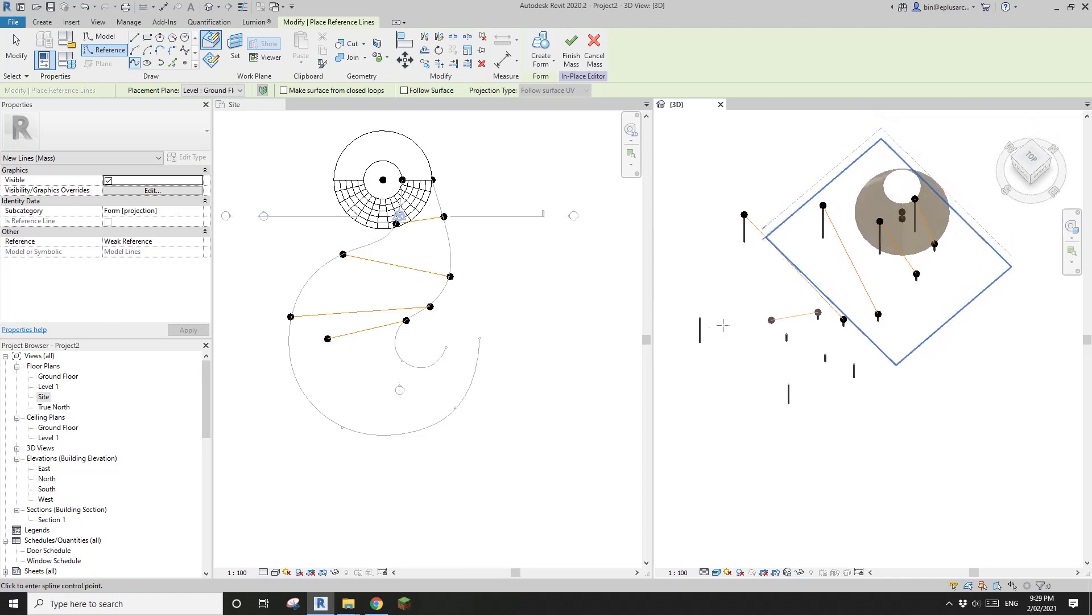
{"action": "scroll", "coordinate": [716, 325], "scroll_direction": "up", "scroll_amount": 5}
{"action": "left_click", "coordinate": [680, 297]}
{"action": "left_click", "coordinate": [680, 296]}
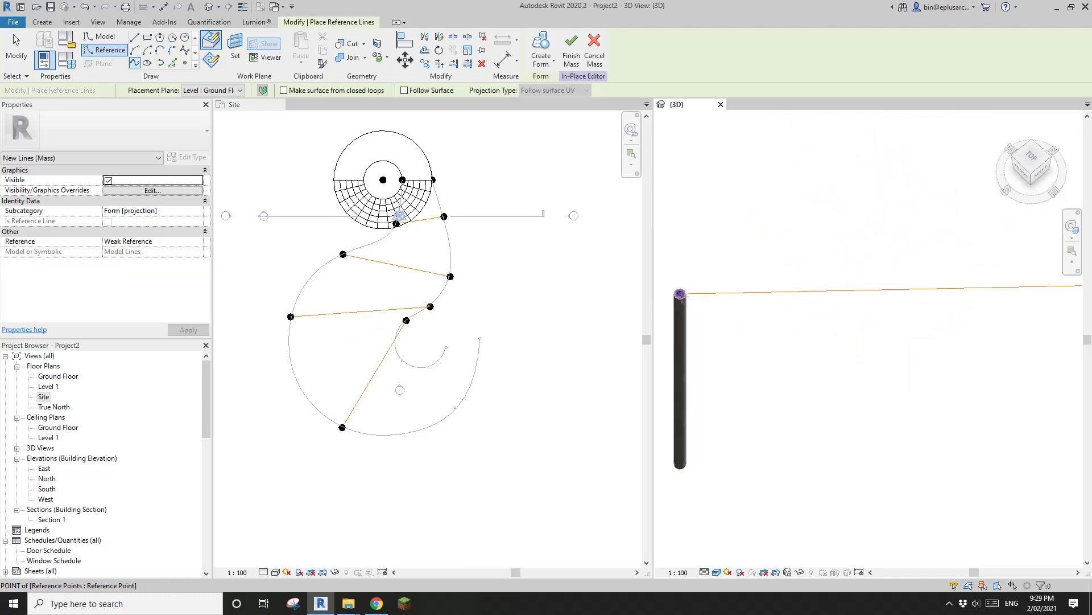
{"action": "scroll", "coordinate": [680, 296], "scroll_direction": "down", "scroll_amount": 5}
{"action": "key", "text": "Escape"}
{"action": "key", "text": "Escape"}
- Draw a reference spline from the sixth column top on the inner hook to the second-to-last column top on the outer spline
{"action": "mouse_move", "coordinate": [850, 365]}
{"action": "middle_mouse_down", "text": "shift"}
{"action": "mouse_move", "coordinate": [885, 442]}
{"action": "mouse_move", "coordinate": [846, 364]}
{"action": "middle_mouse_up", "text": "shift"}
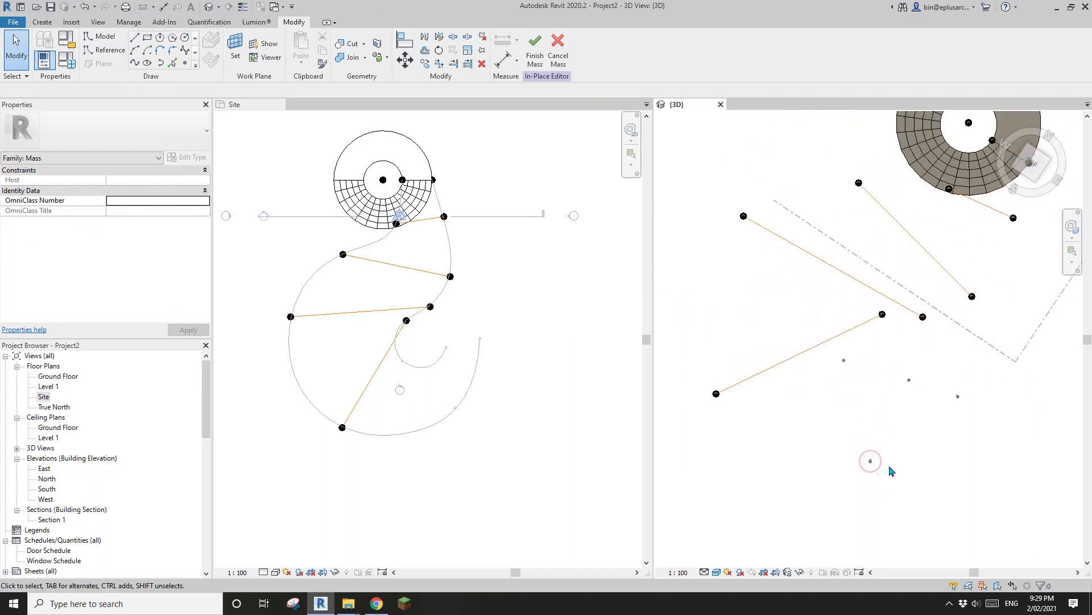
{"action": "middle_click_drag", "start_coordinate": [892, 471], "coordinate": [880, 459]}
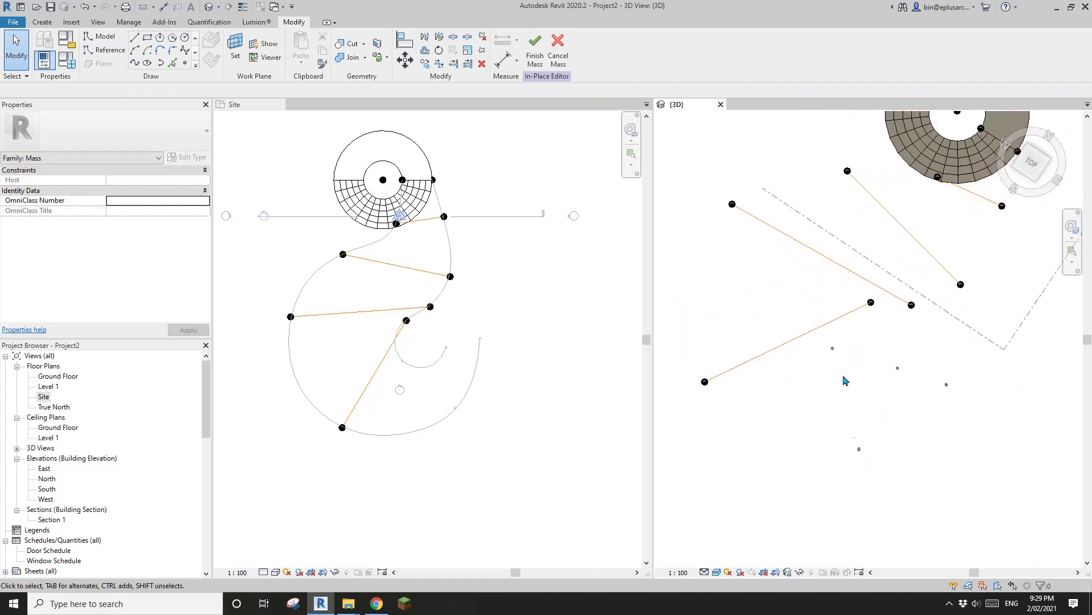
{"action": "left_click", "coordinate": [84, 50]}
{"action": "scroll", "coordinate": [830, 346], "scroll_direction": "up", "scroll_amount": 2}
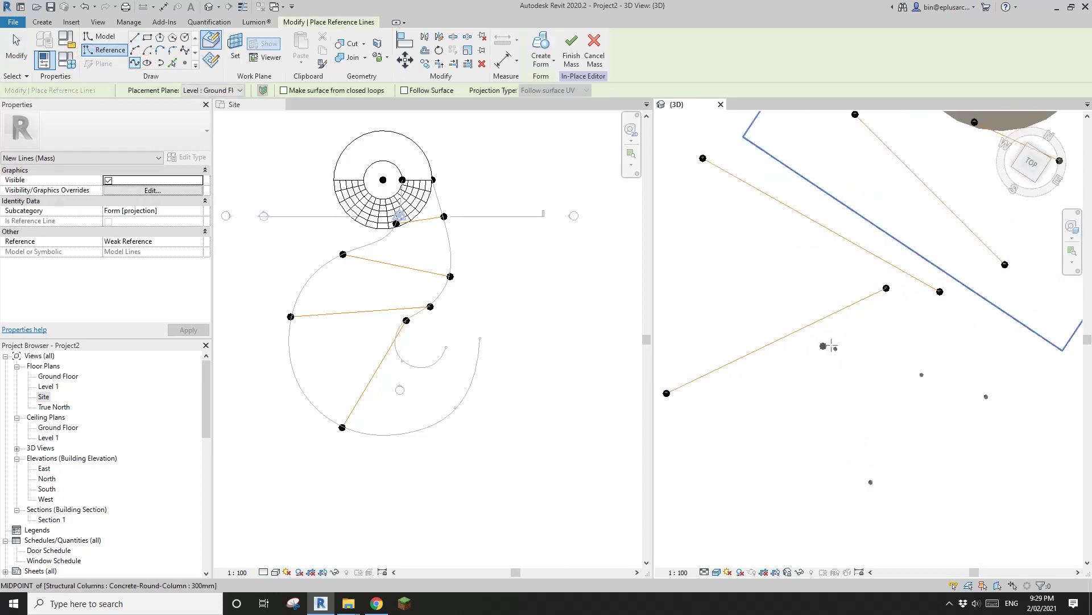
{"action": "scroll", "coordinate": [831, 346], "scroll_direction": "up", "scroll_amount": 3}
{"action": "left_click", "coordinate": [833, 354]}
{"action": "scroll", "coordinate": [835, 355], "scroll_direction": "down", "scroll_amount": 5}
{"action": "middle_click_drag", "start_coordinate": [836, 356], "coordinate": [851, 305], "text": "shift"}
{"action": "scroll", "coordinate": [838, 379], "scroll_direction": "up", "scroll_amount": 3}
{"action": "scroll", "coordinate": [834, 455], "scroll_direction": "up", "scroll_amount": 5}
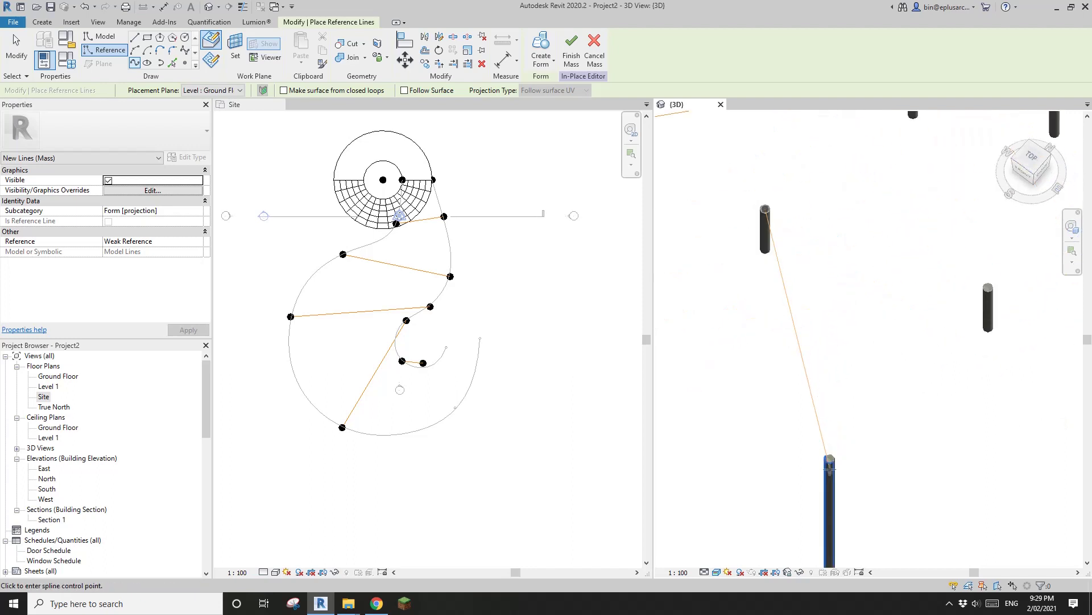
{"action": "left_click", "coordinate": [829, 450]}
{"action": "scroll", "coordinate": [805, 414], "scroll_direction": "down", "scroll_amount": 5}
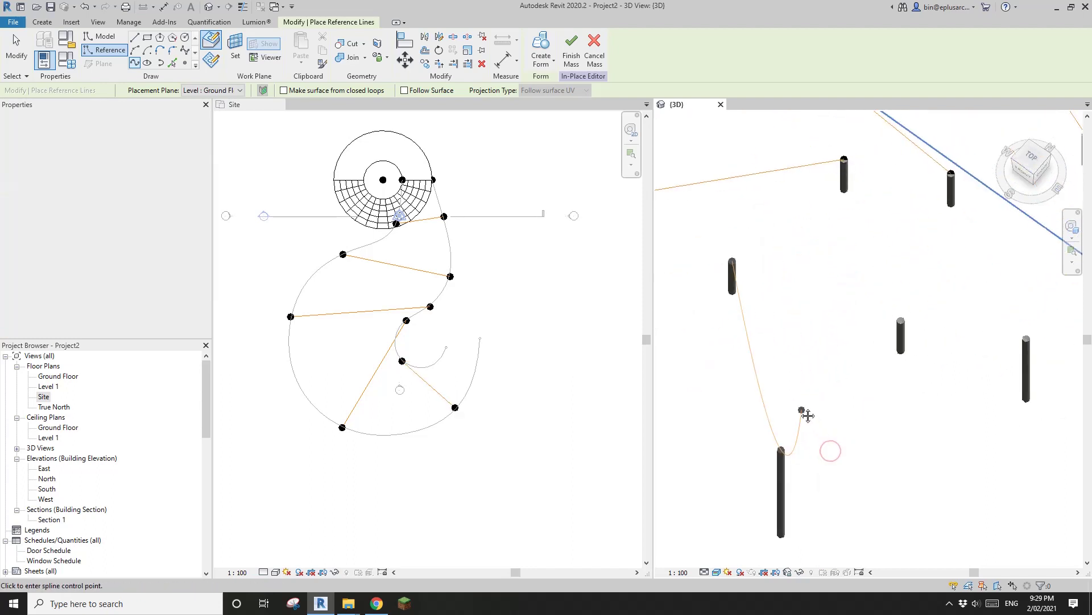
- Draw a reference spline between the tops of the two columns at the free ends of the inner and outer splines
{"action": "scroll", "coordinate": [899, 316], "scroll_direction": "up", "scroll_amount": 5}
{"action": "left_click", "coordinate": [899, 316]}
{"action": "scroll", "coordinate": [866, 358], "scroll_direction": "down", "scroll_amount": 3}
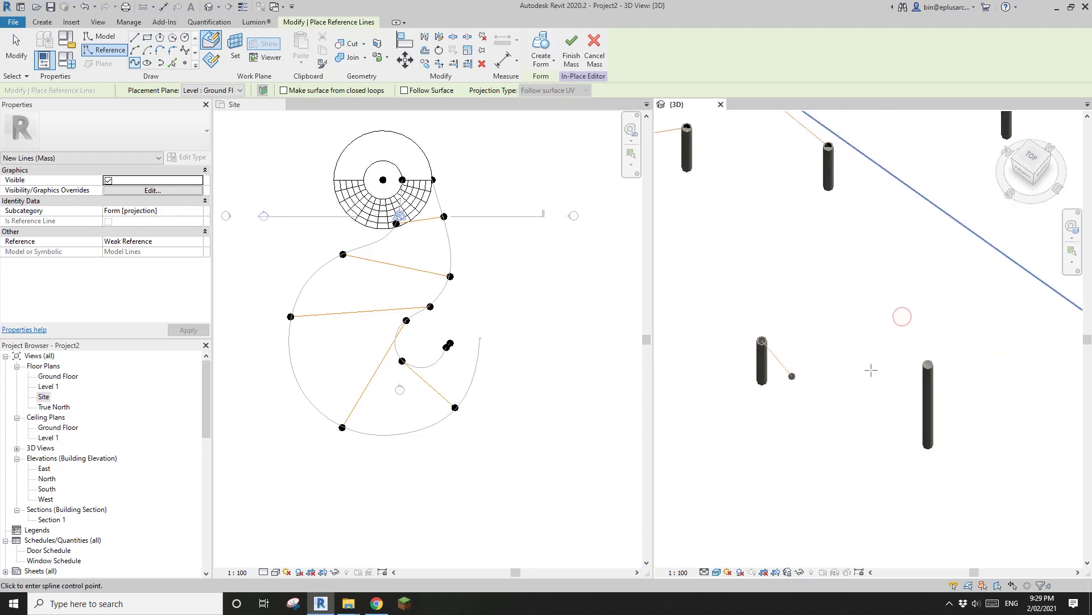
{"action": "scroll", "coordinate": [934, 367], "scroll_direction": "up", "scroll_amount": 5}
{"action": "left_click", "coordinate": [935, 362]}
{"action": "scroll", "coordinate": [789, 281], "scroll_direction": "down", "scroll_amount": 5}
{"action": "key", "text": "Escape"}
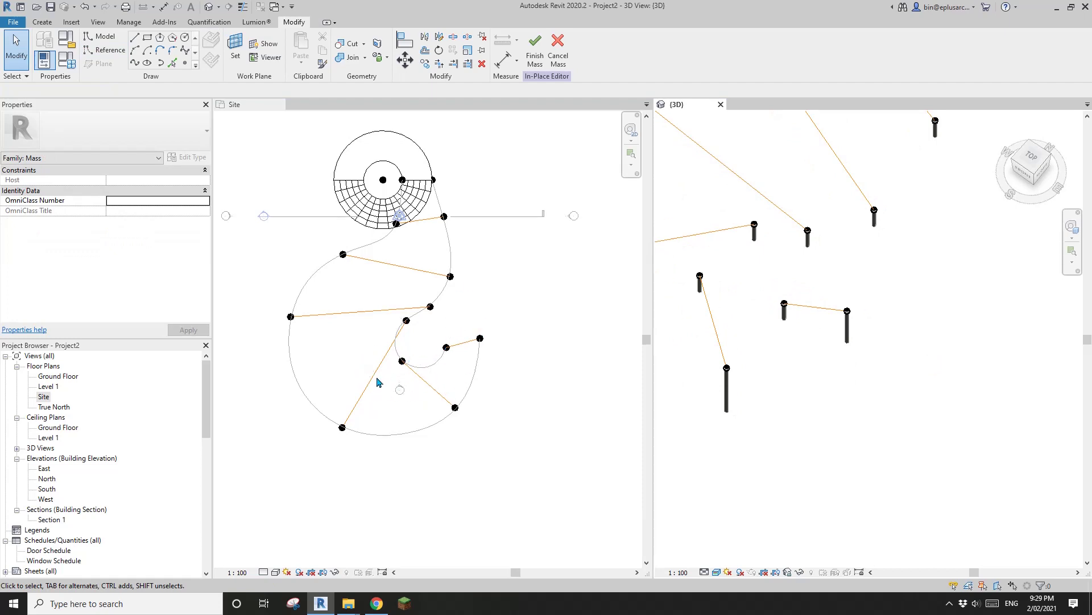
- Try to create a single form from all seven reference lines between the column tops
{"action": "scroll", "coordinate": [837, 362], "scroll_direction": "down", "scroll_amount": 4}
{"action": "middle_click_drag", "start_coordinate": [837, 309], "coordinate": [847, 394]}
{"action": "scroll", "coordinate": [910, 246], "scroll_direction": "up", "scroll_amount": 2}
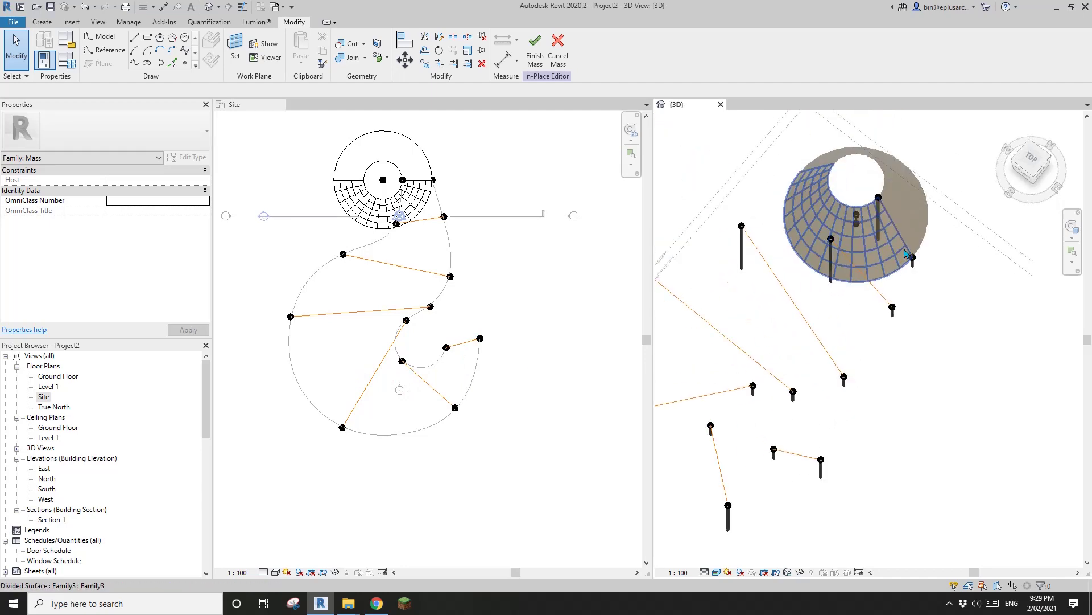
{"action": "mouse_move", "coordinate": [881, 302]}
{"action": "middle_mouse_down"}
{"action": "mouse_move", "coordinate": [863, 368]}
{"action": "mouse_move", "coordinate": [927, 261]}
{"action": "mouse_move", "coordinate": [888, 323]}
{"action": "mouse_move", "coordinate": [879, 313]}
{"action": "mouse_move", "coordinate": [853, 322]}
{"action": "mouse_move", "coordinate": [854, 356]}
{"action": "mouse_move", "coordinate": [874, 314]}
{"action": "middle_mouse_up"}
{"action": "scroll", "coordinate": [913, 267], "scroll_direction": "up", "scroll_amount": 1}
{"action": "left_click", "coordinate": [853, 322]}
{"action": "left_click", "coordinate": [863, 309], "text": "ctrl"}
{"action": "left_click", "coordinate": [775, 296], "text": "ctrl"}
{"action": "left_click", "coordinate": [745, 357], "text": "ctrl"}
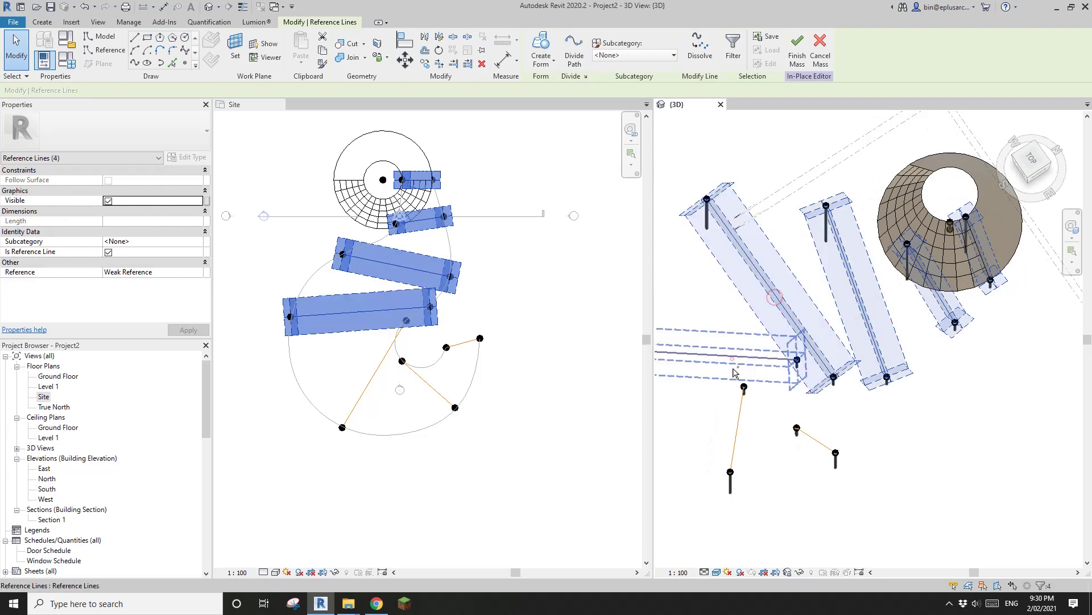
{"action": "left_click", "coordinate": [737, 428], "text": "ctrl"}
{"action": "left_click", "coordinate": [812, 443], "text": "ctrl"}
{"action": "middle_click_drag", "start_coordinate": [838, 422], "coordinate": [755, 121], "text": "shift"}
{"action": "left_click", "coordinate": [545, 50]}
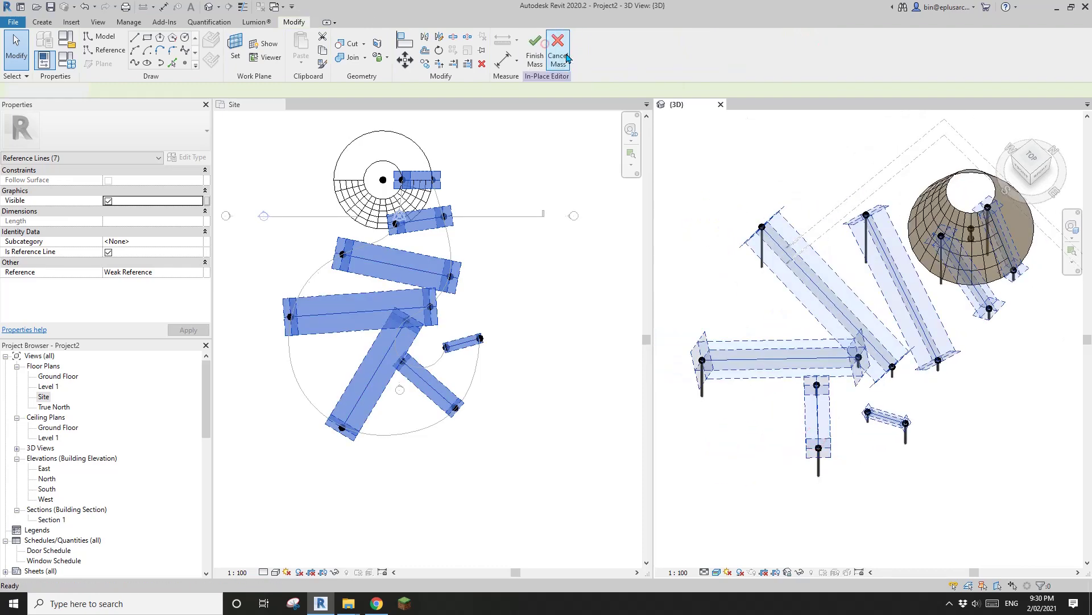
{"action": "middle_click_drag", "start_coordinate": [939, 350], "coordinate": [891, 396], "text": "shift"}
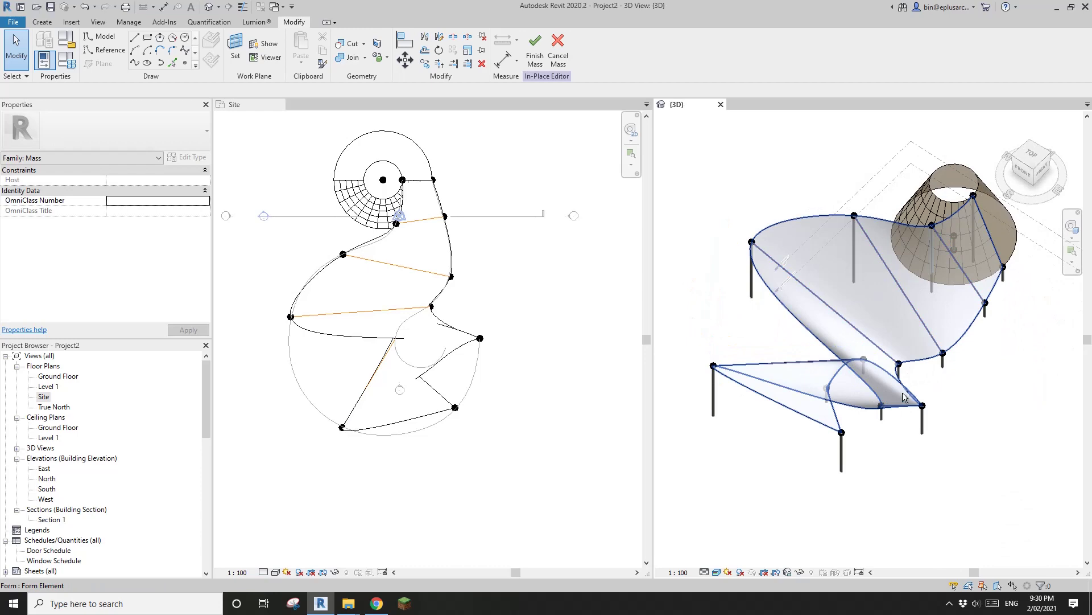
{"action": "key", "text": "ctrl+z"}
- Create a form from the first four reference lines, starting at the cone and ending at the fourth pair of columns
{"action": "scroll", "coordinate": [895, 390], "scroll_direction": "up", "scroll_amount": 3}
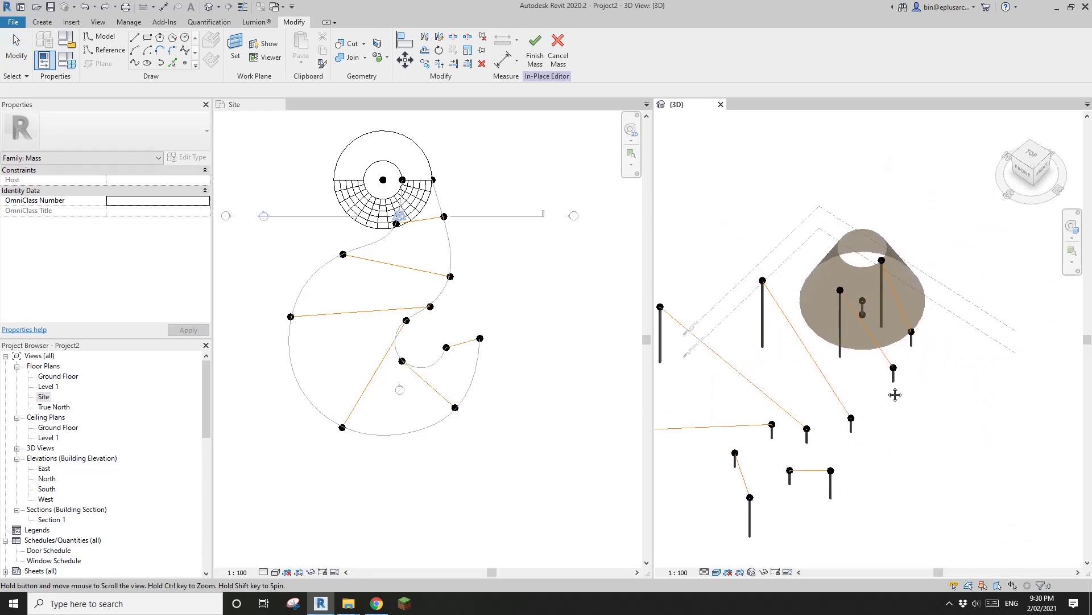
{"action": "scroll", "coordinate": [910, 311], "scroll_direction": "up", "scroll_amount": 1}
{"action": "left_click", "coordinate": [904, 302]}
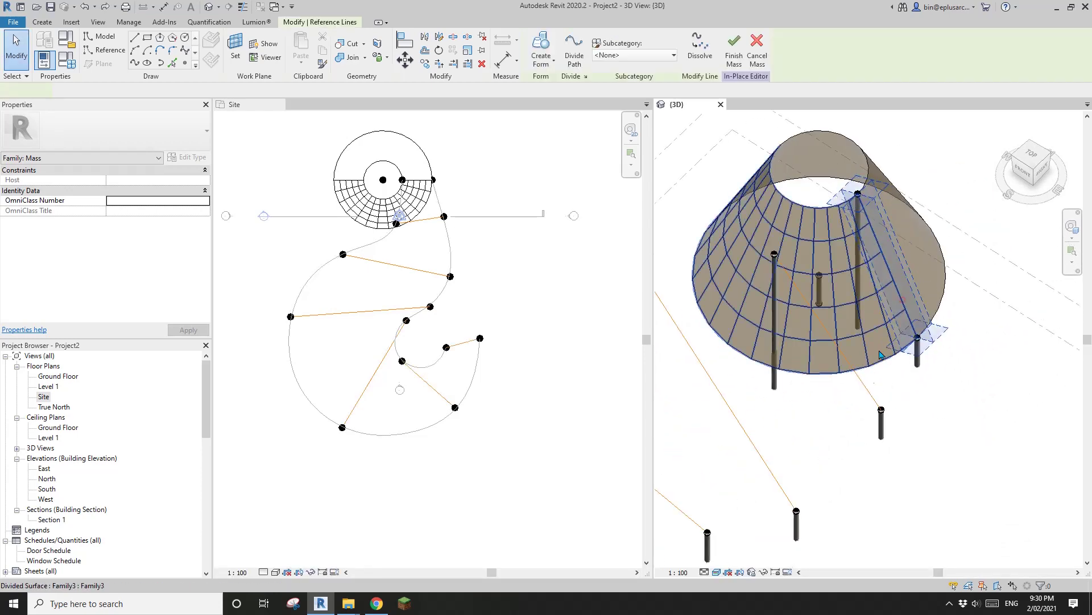
{"action": "left_click", "coordinate": [865, 383], "text": "ctrl"}
{"action": "scroll", "coordinate": [825, 404], "scroll_direction": "down", "scroll_amount": 1}
{"action": "middle_click_drag", "start_coordinate": [825, 404], "coordinate": [907, 352]}
{"action": "left_click", "coordinate": [861, 374], "text": "ctrl"}
{"action": "scroll", "coordinate": [822, 369], "scroll_direction": "down", "scroll_amount": 1}
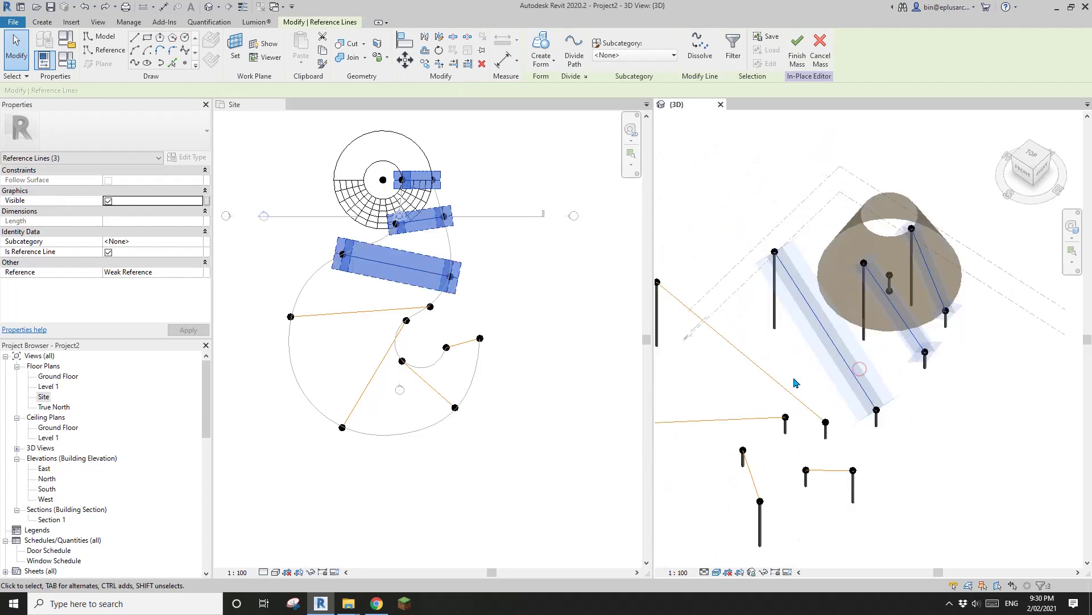
{"action": "left_click", "coordinate": [780, 380], "text": "ctrl"}
{"action": "scroll", "coordinate": [827, 369], "scroll_direction": "down", "scroll_amount": 1}
{"action": "middle_click_drag", "start_coordinate": [827, 368], "coordinate": [919, 352]}
{"action": "left_click", "coordinate": [545, 51]}
{"action": "scroll", "coordinate": [852, 344], "scroll_direction": "up", "scroll_amount": 3}
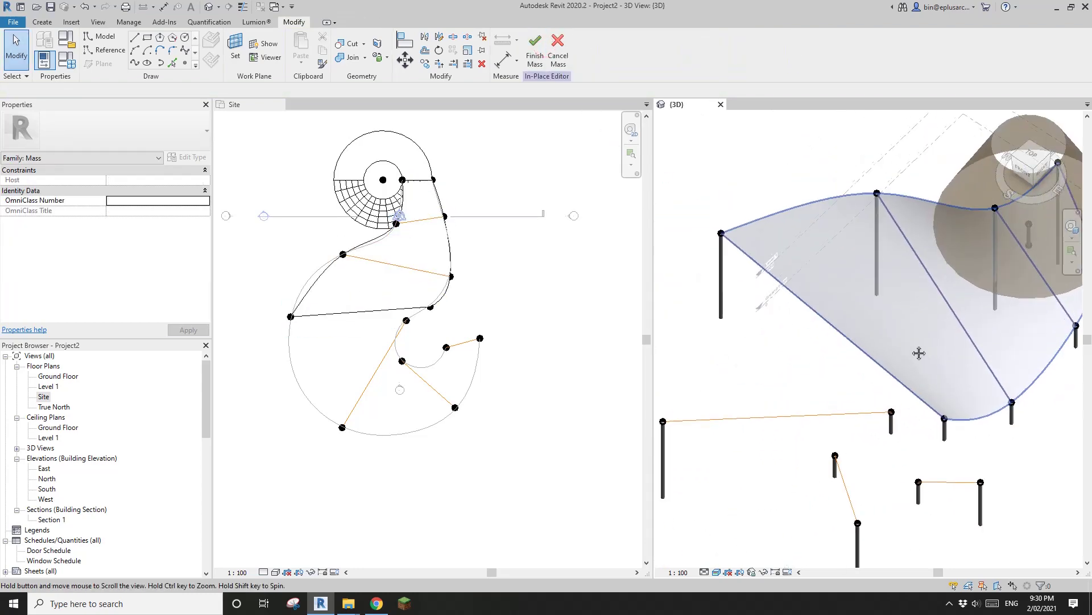
- Extend the canopy form to the fifth pair of columns by creating a form from it and the next reference line
{"action": "scroll", "coordinate": [919, 353], "scroll_direction": "down", "scroll_amount": 2}
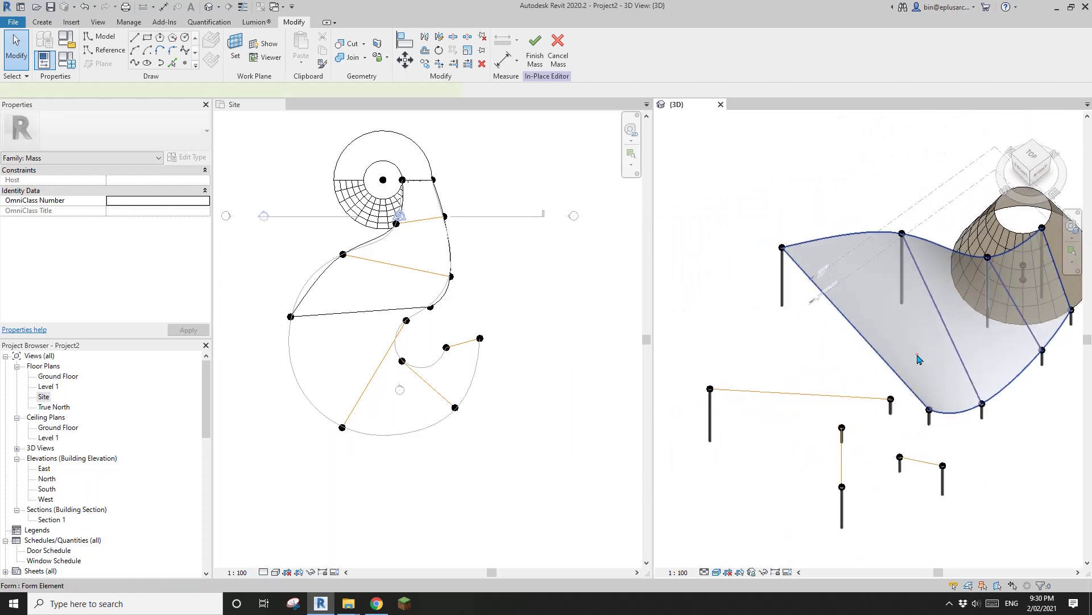
{"action": "left_click", "coordinate": [917, 358]}
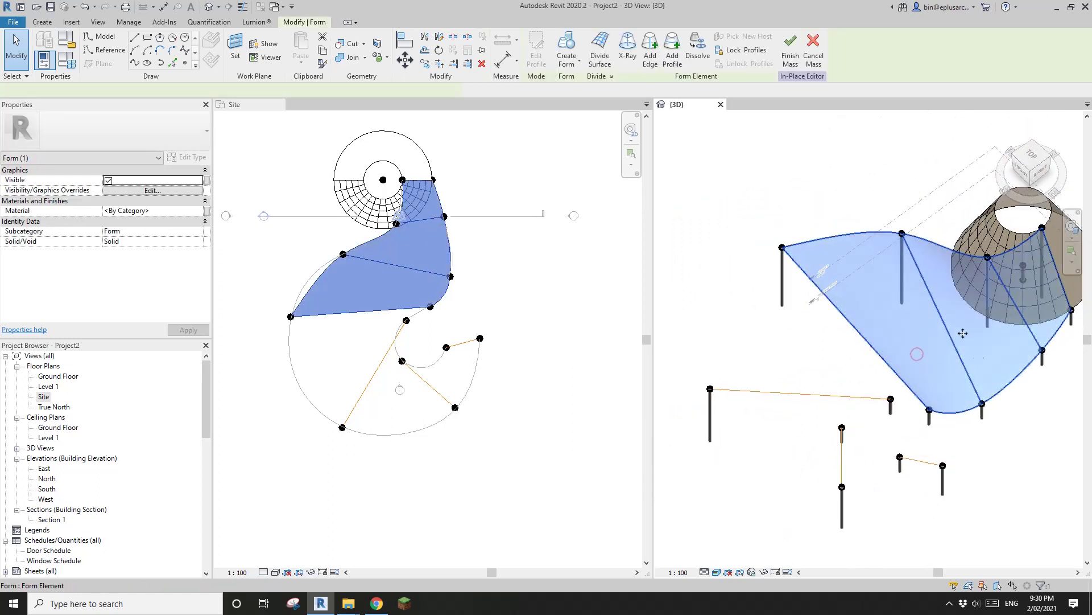
{"action": "left_click", "coordinate": [819, 395]}
{"action": "left_click", "coordinate": [541, 54]}
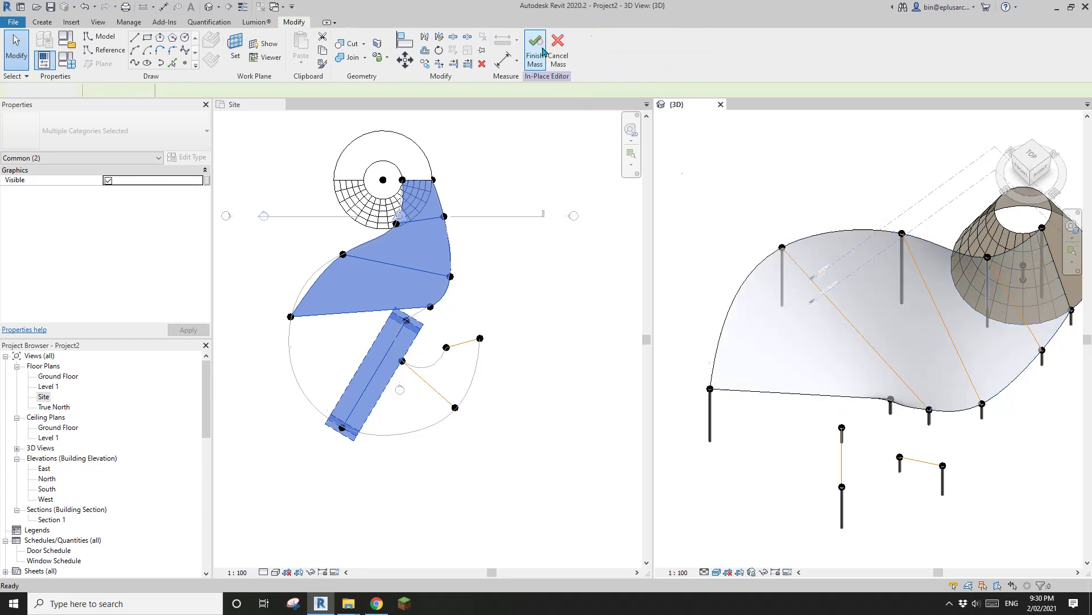
- Extend the canopy form to the sixth pair of columns by creating a form from it and the next reference line
{"action": "scroll", "coordinate": [825, 310], "scroll_direction": "up", "scroll_amount": 2}
{"action": "left_click", "coordinate": [789, 279]}
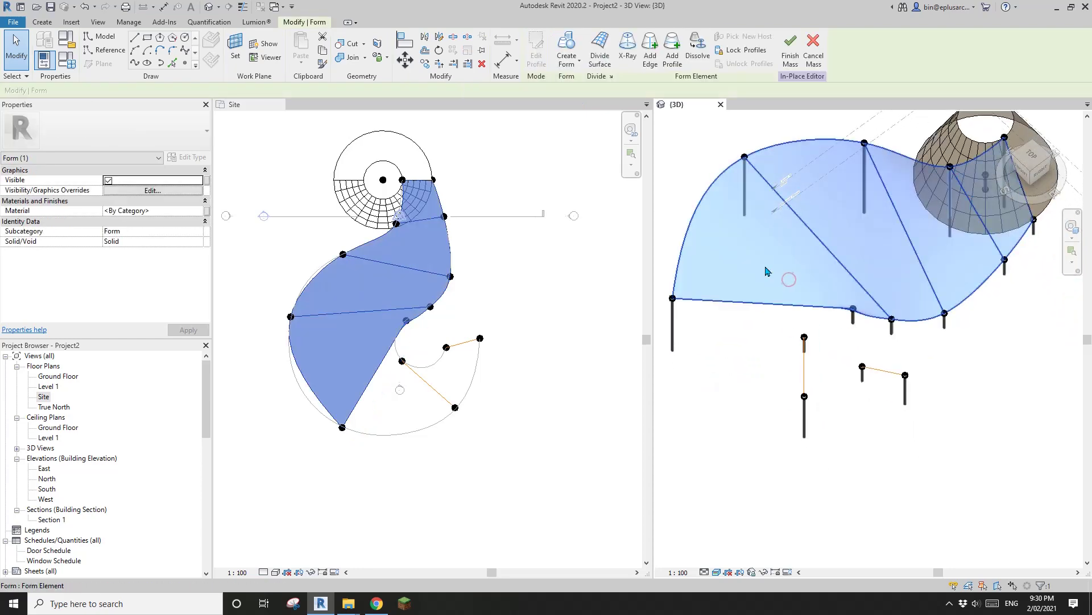
{"action": "left_click", "coordinate": [803, 367]}
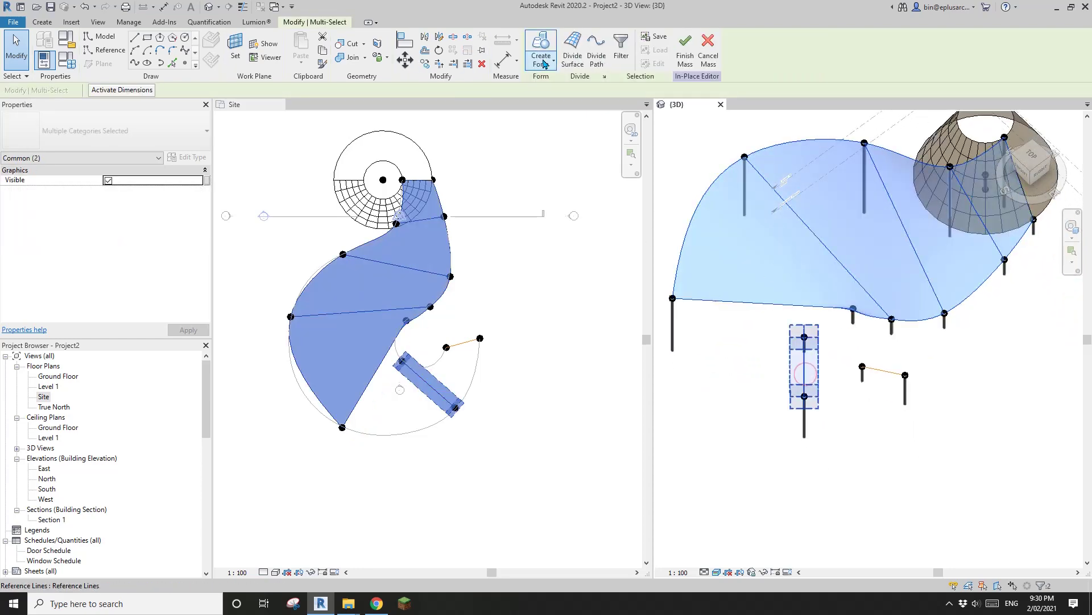
{"action": "left_click", "coordinate": [541, 49]}
{"action": "left_click", "coordinate": [803, 381]}
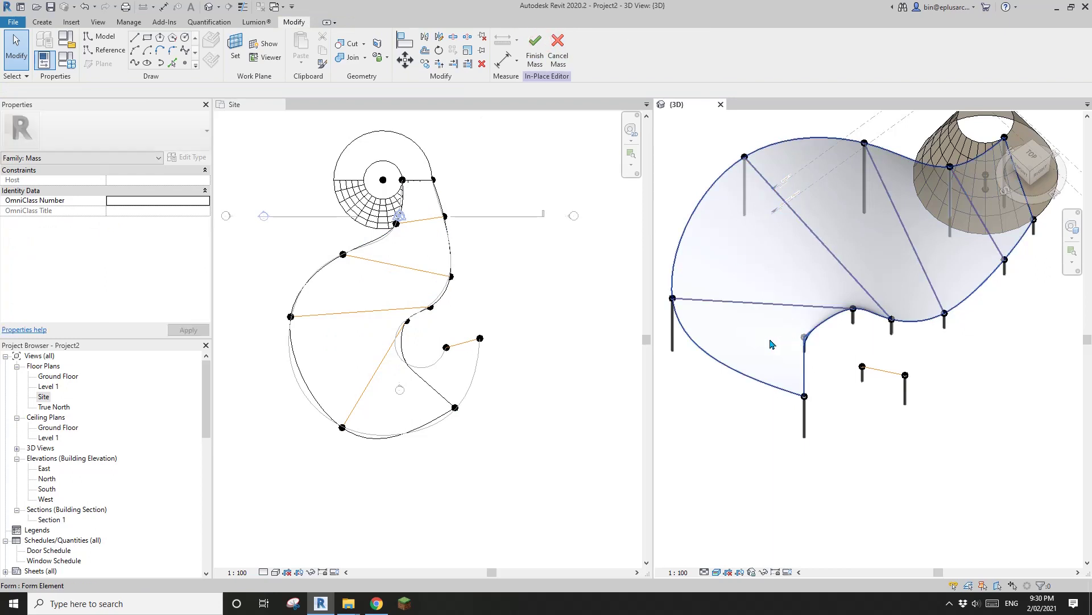
- Try to extend the canopy form to the last reference line, between the two end columns
{"action": "scroll", "coordinate": [891, 385], "scroll_direction": "down", "scroll_amount": 1}
{"action": "left_click", "coordinate": [885, 373], "text": "ctrl"}
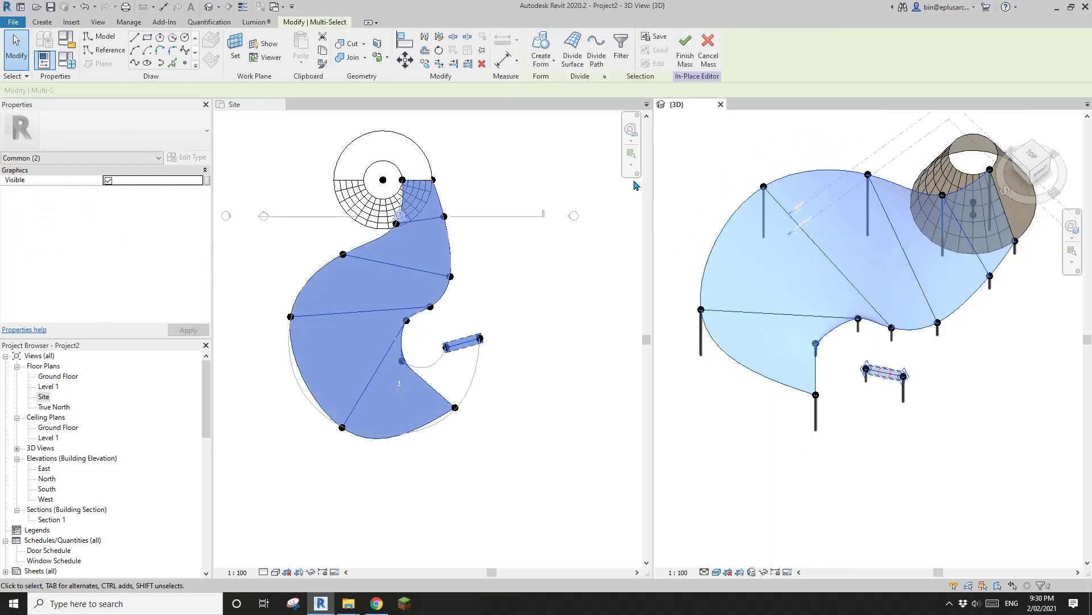
{"action": "left_click", "coordinate": [524, 54]}
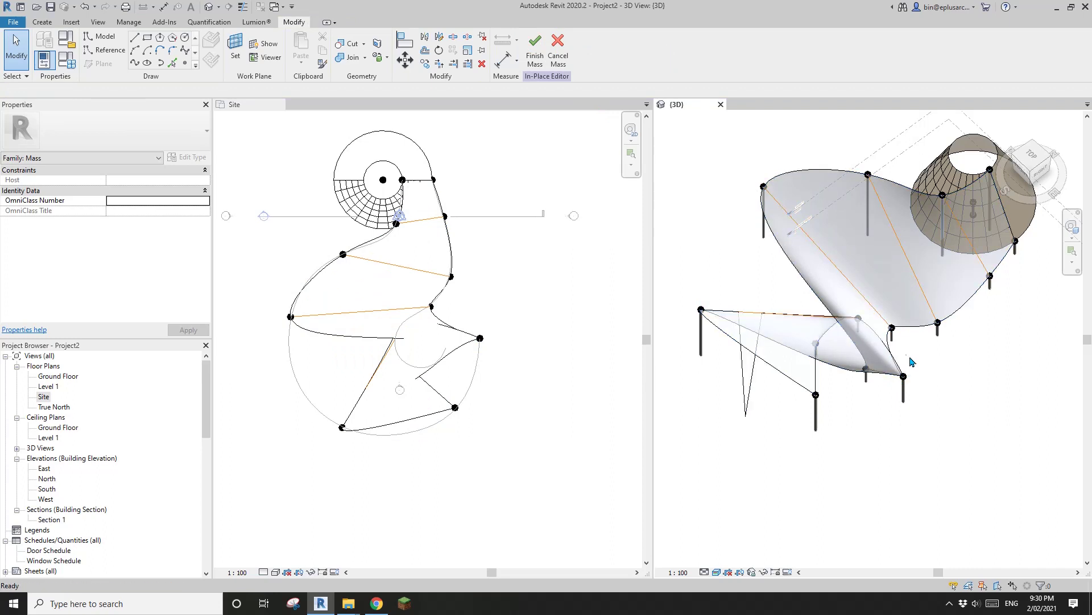
{"action": "middle_click_drag", "start_coordinate": [885, 358], "coordinate": [822, 385], "text": "shift"}
{"action": "scroll", "coordinate": [819, 378], "scroll_direction": "up", "scroll_amount": 3}
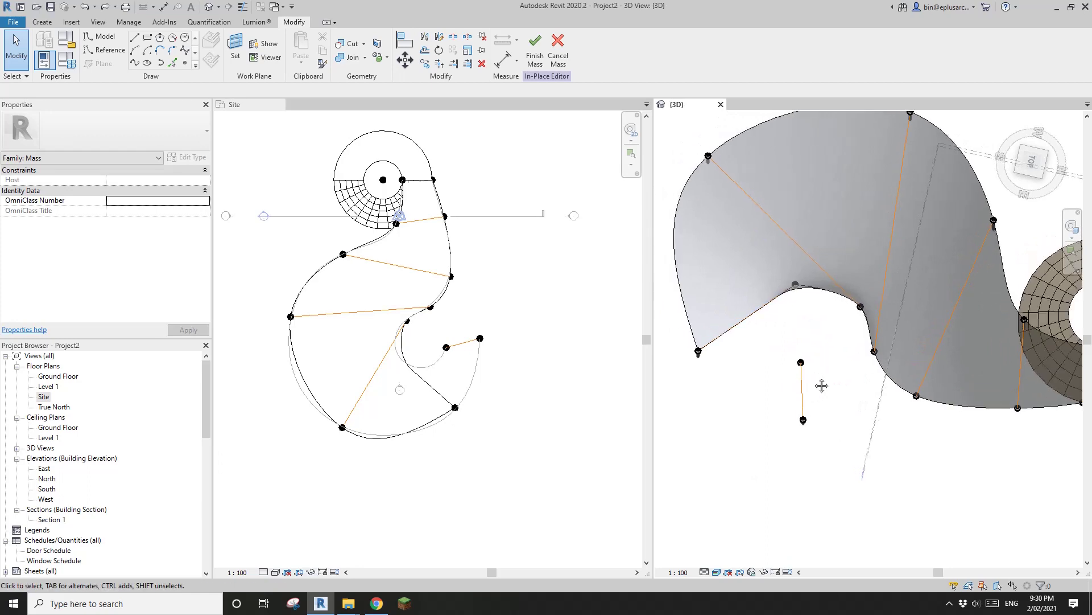
- Finish the mass and move the sixth pair's inner column toward the canopy's open end
{"action": "left_click", "coordinate": [543, 65]}
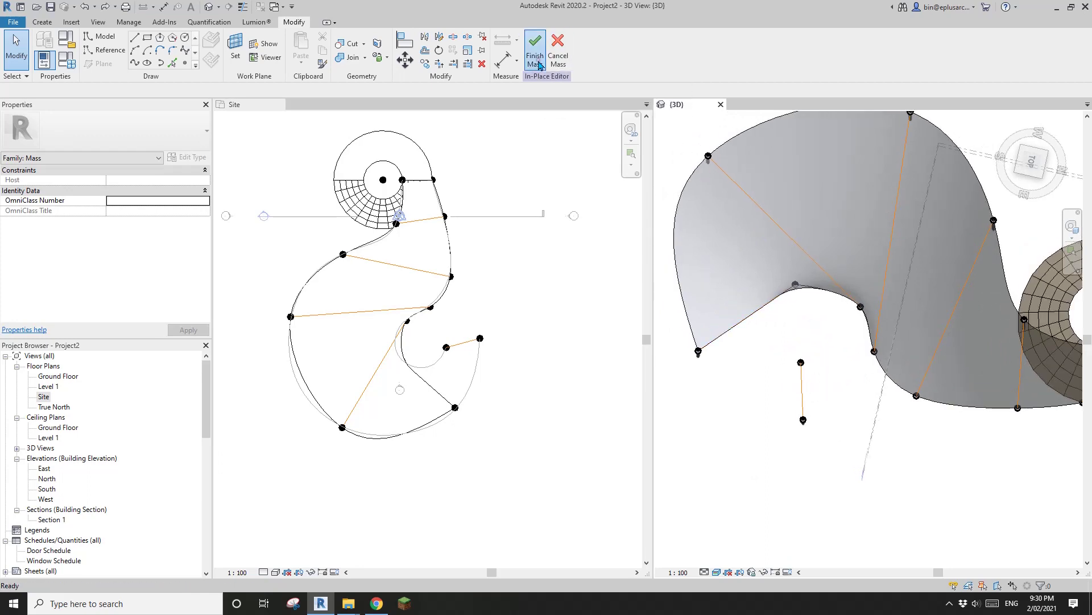
{"action": "scroll", "coordinate": [814, 320], "scroll_direction": "up", "scroll_amount": 1}
{"action": "middle_click_drag", "start_coordinate": [814, 320], "coordinate": [800, 256], "text": "shift"}
{"action": "scroll", "coordinate": [799, 367], "scroll_direction": "up", "scroll_amount": 2}
{"action": "left_click_drag", "start_coordinate": [795, 364], "coordinate": [804, 399]}
{"action": "middle_click_drag", "start_coordinate": [806, 408], "coordinate": [837, 359], "text": "shift"}
{"action": "left_click", "coordinate": [837, 358]}
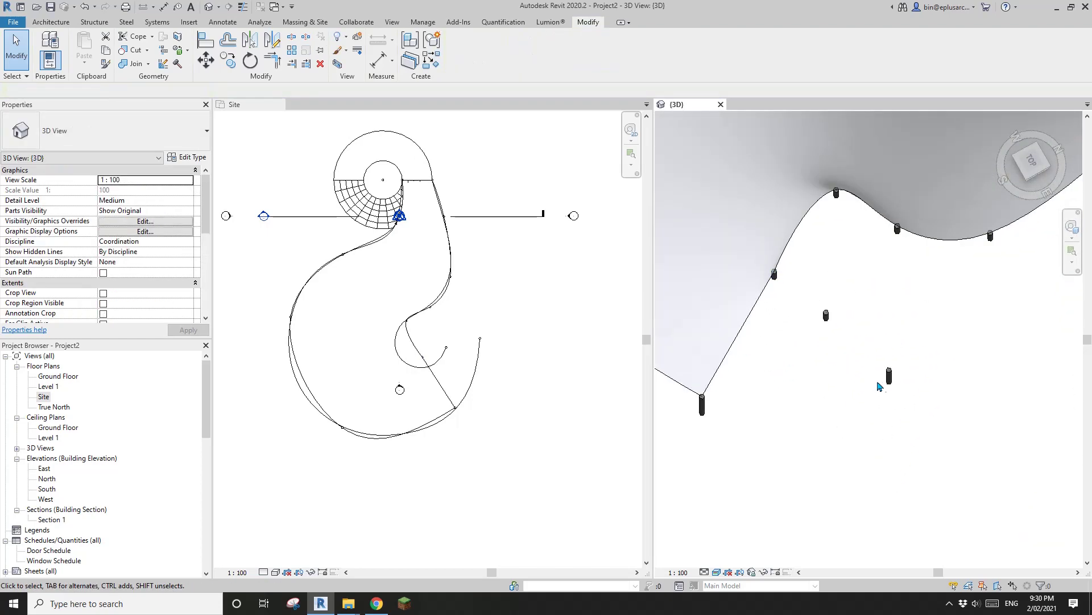
- Move the inner and outer end columns closer to the canopy's free edge so that they run roughly parallel to it
{"action": "left_click_drag", "start_coordinate": [828, 353], "coordinate": [798, 316]}
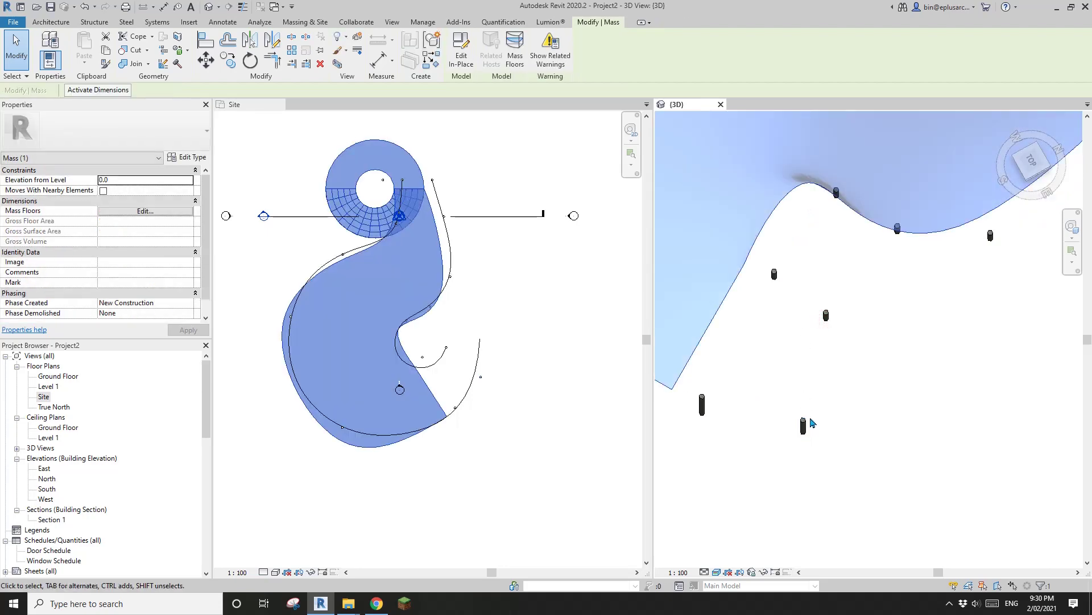
{"action": "left_click", "coordinate": [838, 335]}
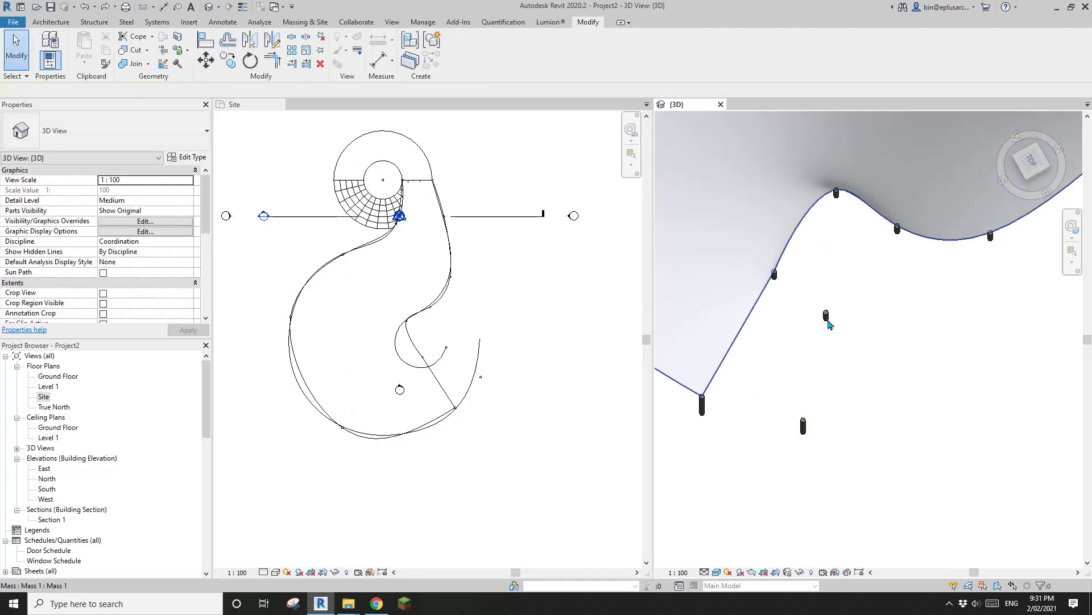
{"action": "left_click", "coordinate": [826, 316]}
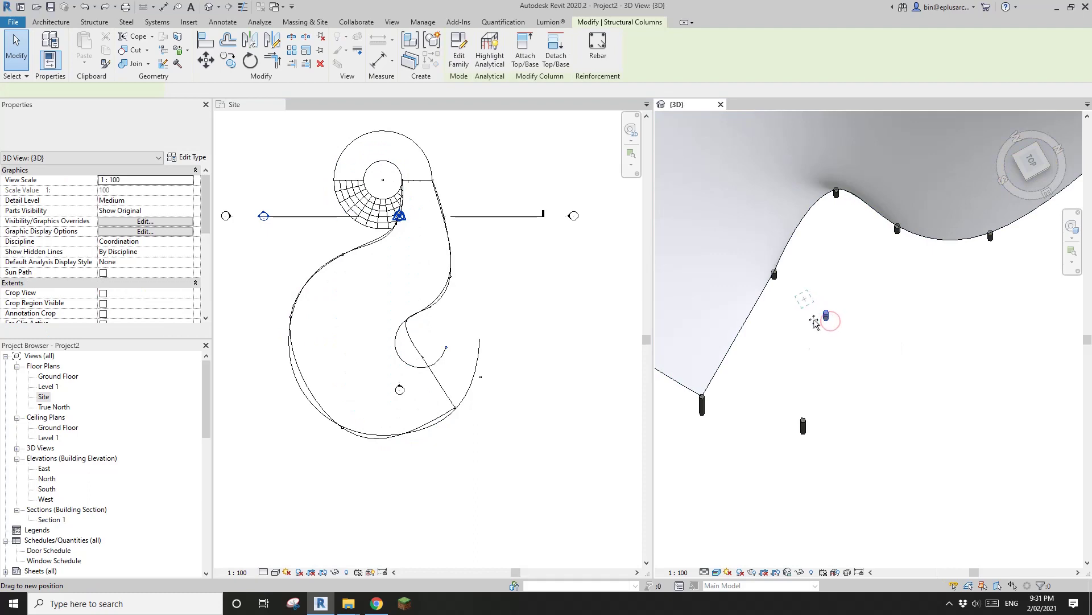
{"action": "left_click_drag", "start_coordinate": [815, 322], "coordinate": [805, 299]}
{"action": "left_click_drag", "start_coordinate": [804, 428], "coordinate": [793, 432]}
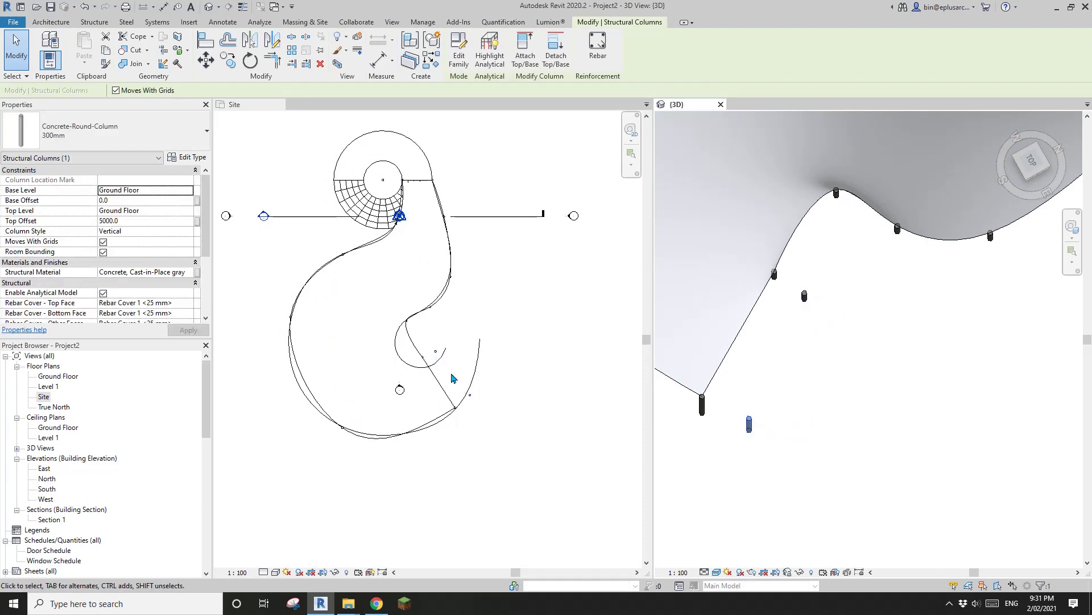
{"action": "scroll", "coordinate": [776, 357], "scroll_direction": "down", "scroll_amount": 2}
{"action": "middle_click_drag", "start_coordinate": [776, 357], "coordinate": [829, 368]}
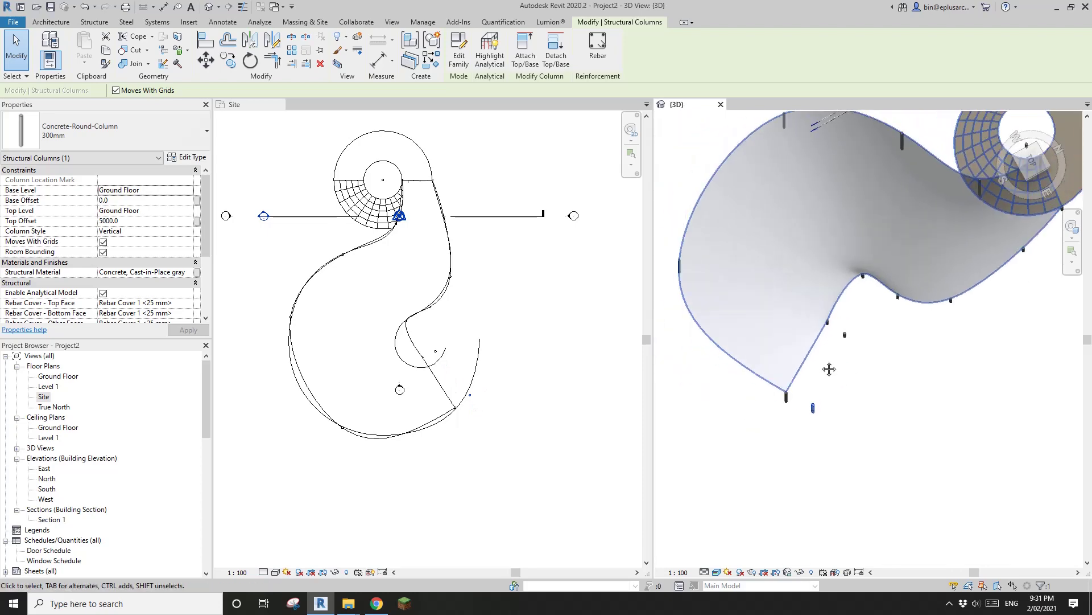
{"action": "key", "text": "Escape"}
- Edit the mass in place, extend the canopy form to the reference line between the two end columns, and finish the mass
{"action": "left_click", "coordinate": [801, 269]}
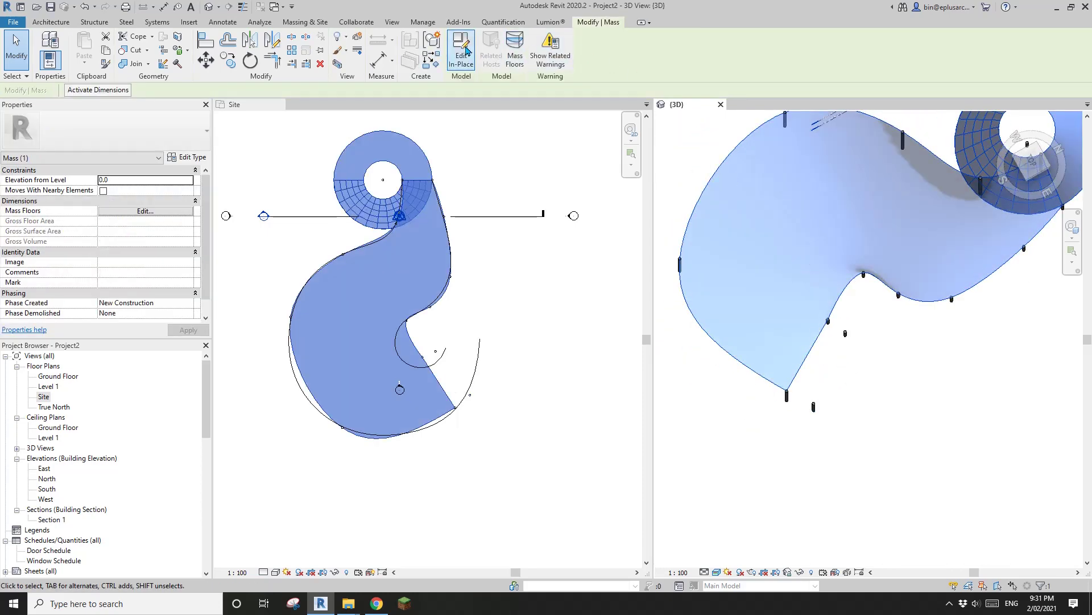
{"action": "double_click", "coordinate": [888, 287]}
{"action": "scroll", "coordinate": [824, 349], "scroll_direction": "up", "scroll_amount": 3}
{"action": "left_click", "coordinate": [780, 288]}
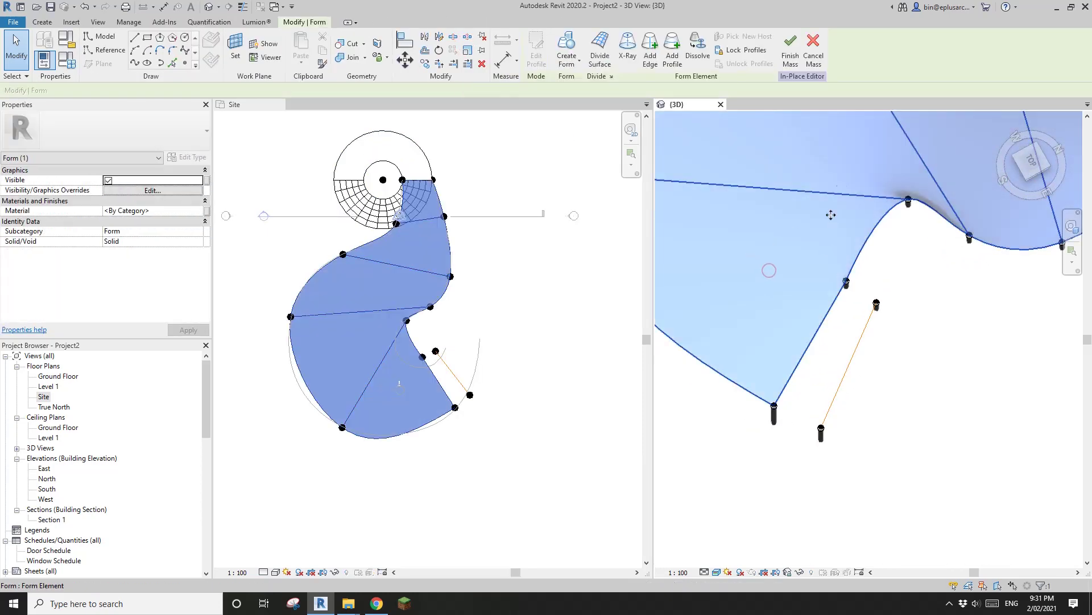
{"action": "left_click", "coordinate": [864, 332], "text": "ctrl"}
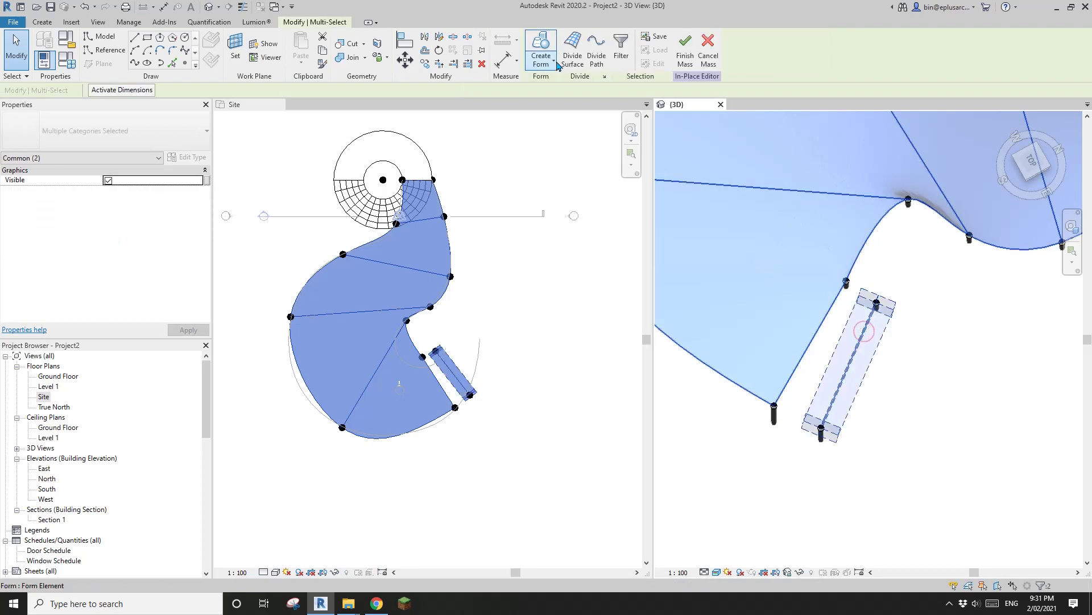
{"action": "left_click", "coordinate": [548, 45]}
{"action": "key", "text": "Escape"}
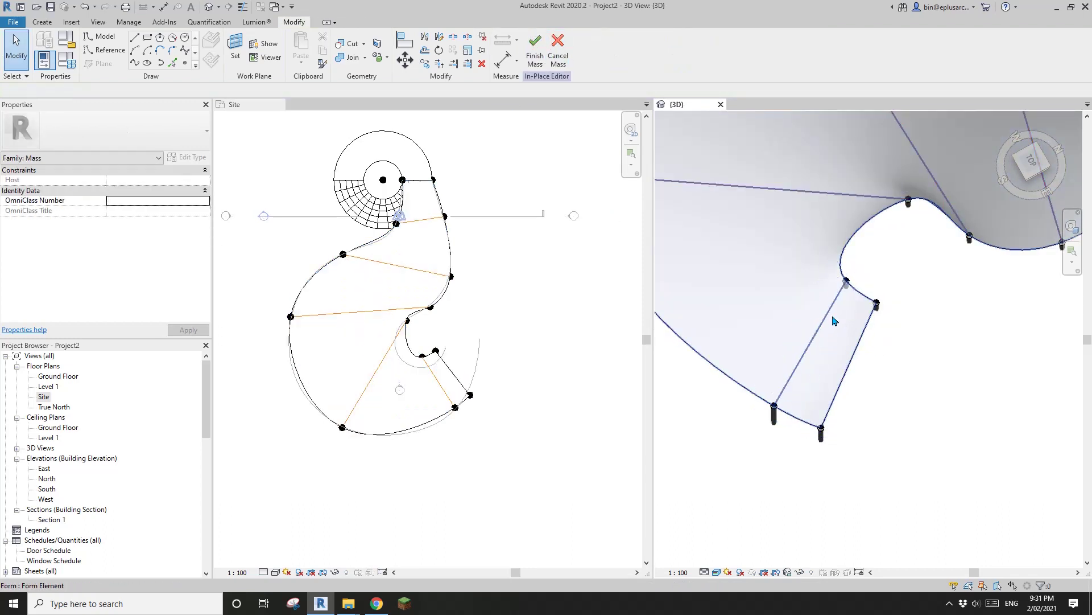
{"action": "scroll", "coordinate": [834, 356], "scroll_direction": "down", "scroll_amount": 1}
{"action": "middle_click_drag", "start_coordinate": [833, 356], "coordinate": [811, 360]}
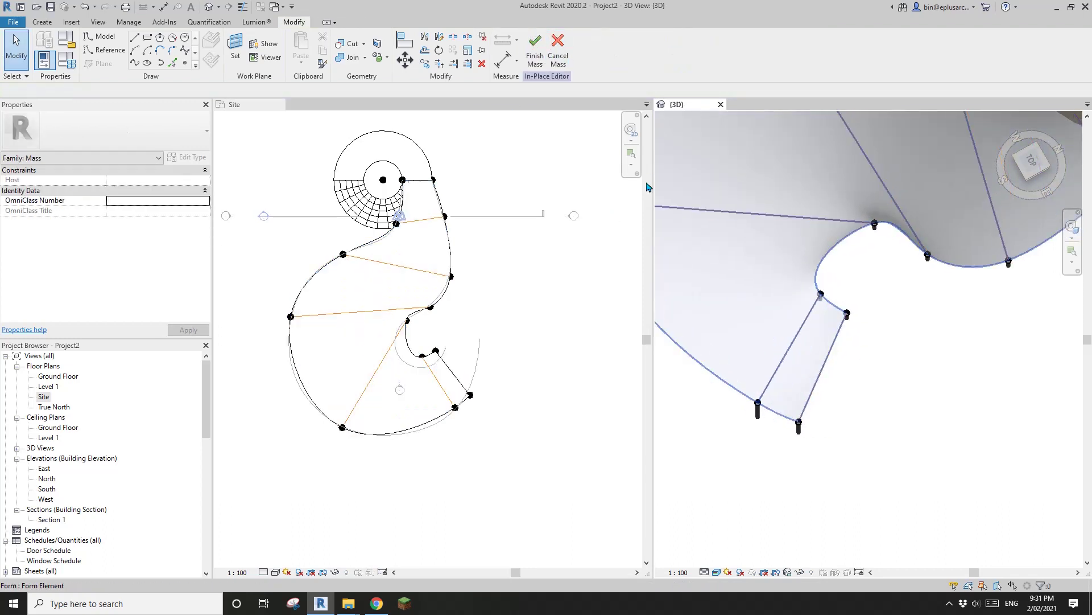
{"action": "left_click", "coordinate": [537, 59]}
- Move the outer end column outward and the inner end column further past the inner curve to draw the canopy's tail into a long point
{"action": "middle_click_drag", "start_coordinate": [807, 319], "coordinate": [848, 398], "text": "shift"}
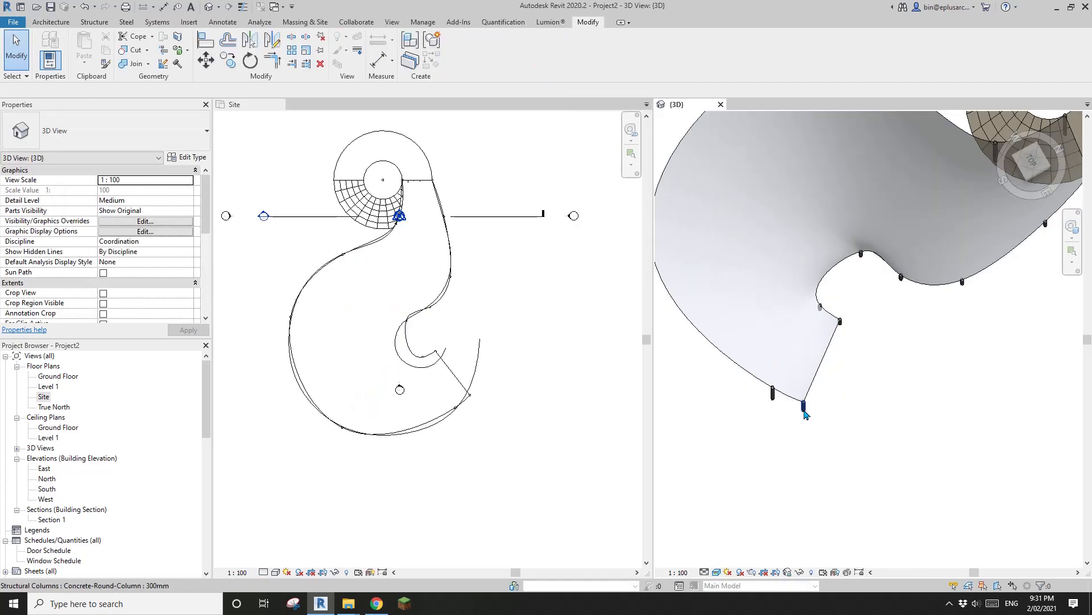
{"action": "left_click", "coordinate": [804, 406]}
{"action": "left_click_drag", "start_coordinate": [804, 406], "coordinate": [913, 416]}
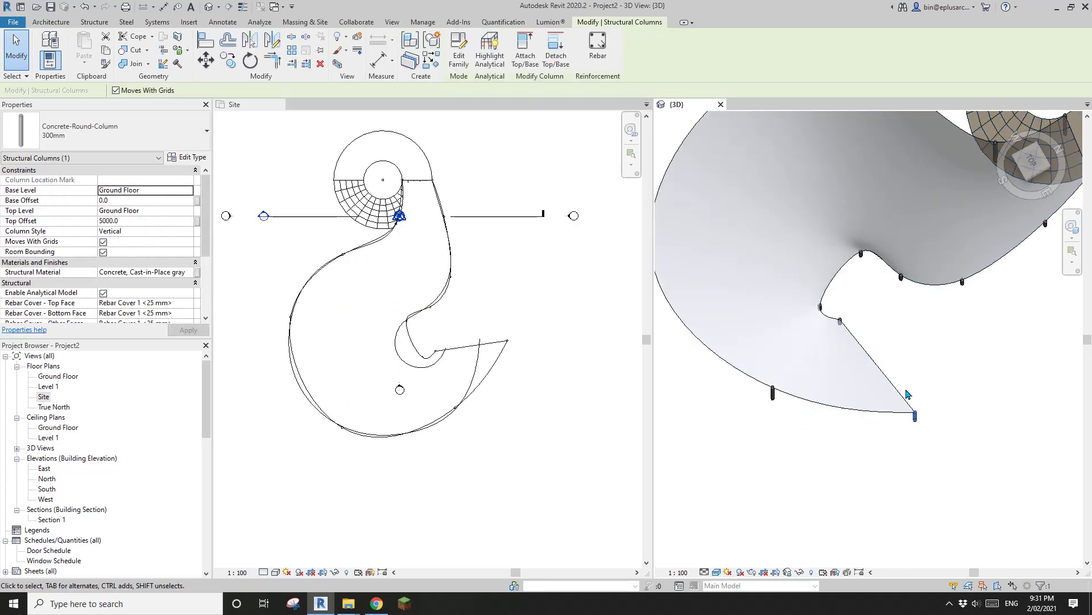
{"action": "middle_click_drag", "start_coordinate": [910, 398], "coordinate": [707, 302], "text": "shift"}
{"action": "middle_click_drag", "start_coordinate": [1003, 380], "coordinate": [895, 384]}
{"action": "scroll", "coordinate": [905, 370], "scroll_direction": "up", "scroll_amount": 1}
{"action": "left_click_drag", "start_coordinate": [890, 345], "coordinate": [892, 370]}
{"action": "left_click_drag", "start_coordinate": [867, 407], "coordinate": [857, 407]}
{"action": "middle_click_drag", "start_coordinate": [857, 408], "coordinate": [1041, 436], "text": "shift"}
{"action": "left_click_drag", "start_coordinate": [945, 462], "coordinate": [943, 463]}
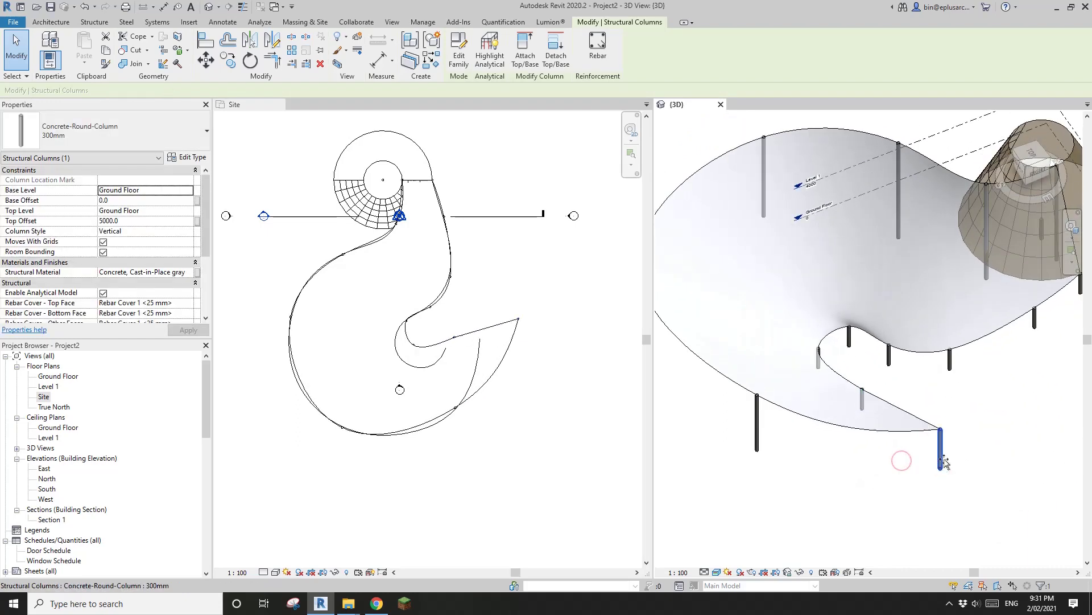
{"action": "left_click", "coordinate": [919, 462]}
- Compare the canopy's overall shape with the Opportunity Pavilion picture in the Chrome article, and return to Revit
{"action": "scroll", "coordinate": [919, 462], "scroll_direction": "down", "scroll_amount": 2}
{"action": "middle_click_drag", "start_coordinate": [876, 463], "coordinate": [888, 409], "text": "shift"}
{"action": "scroll", "coordinate": [959, 413], "scroll_direction": "up", "scroll_amount": 1}
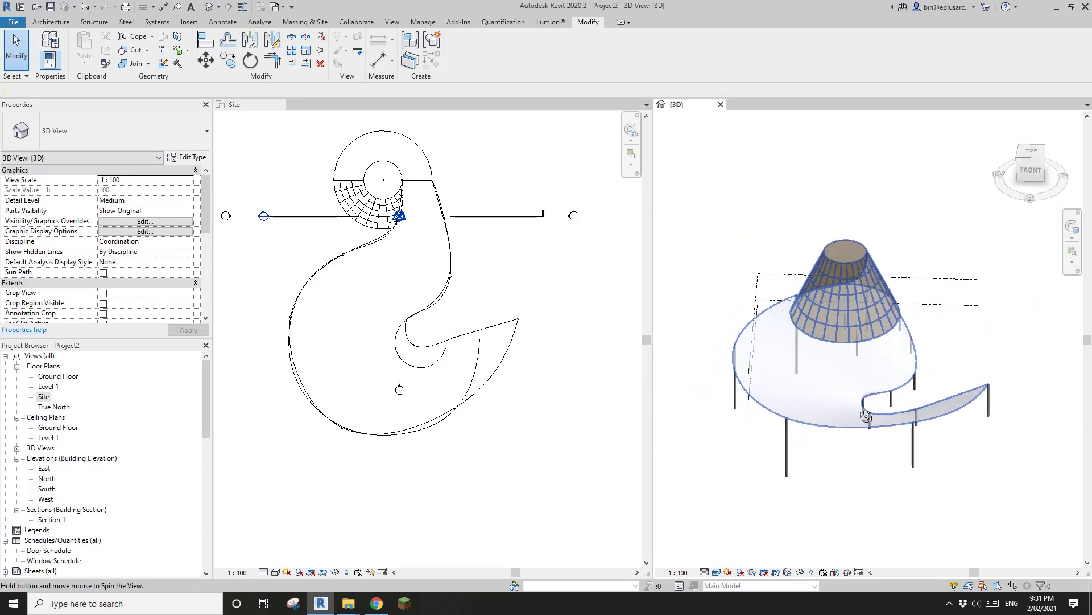
{"action": "left_click", "coordinate": [377, 606]}
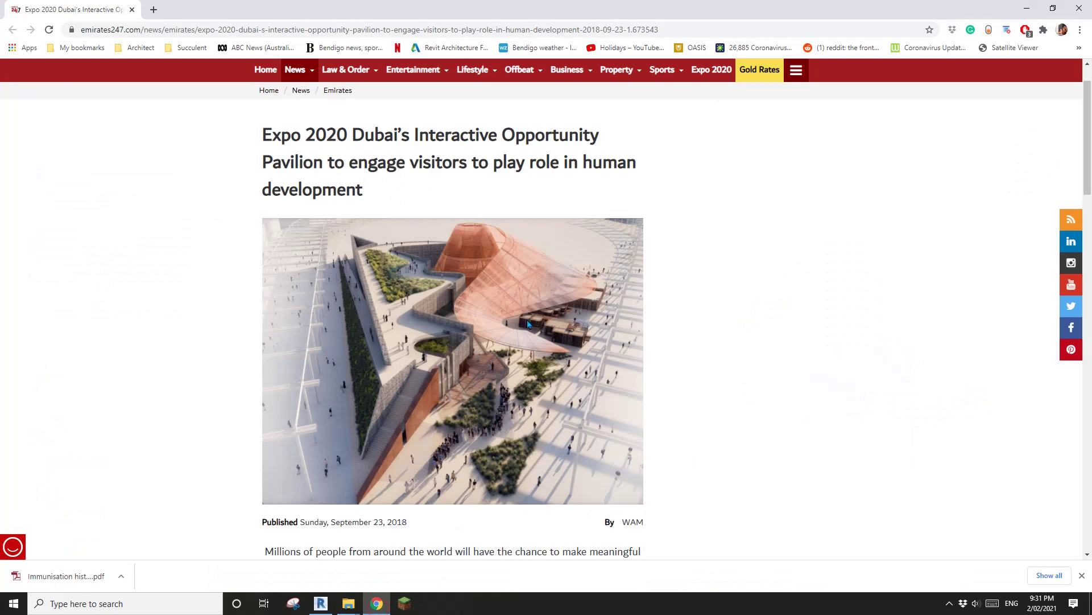
{"action": "left_click", "coordinate": [321, 604]}
- Lower the top offsets of the fourth and fifth outer columns, counted from the cone
{"action": "scroll", "coordinate": [752, 370], "scroll_direction": "up", "scroll_amount": 2}
{"action": "left_click", "coordinate": [714, 411]}
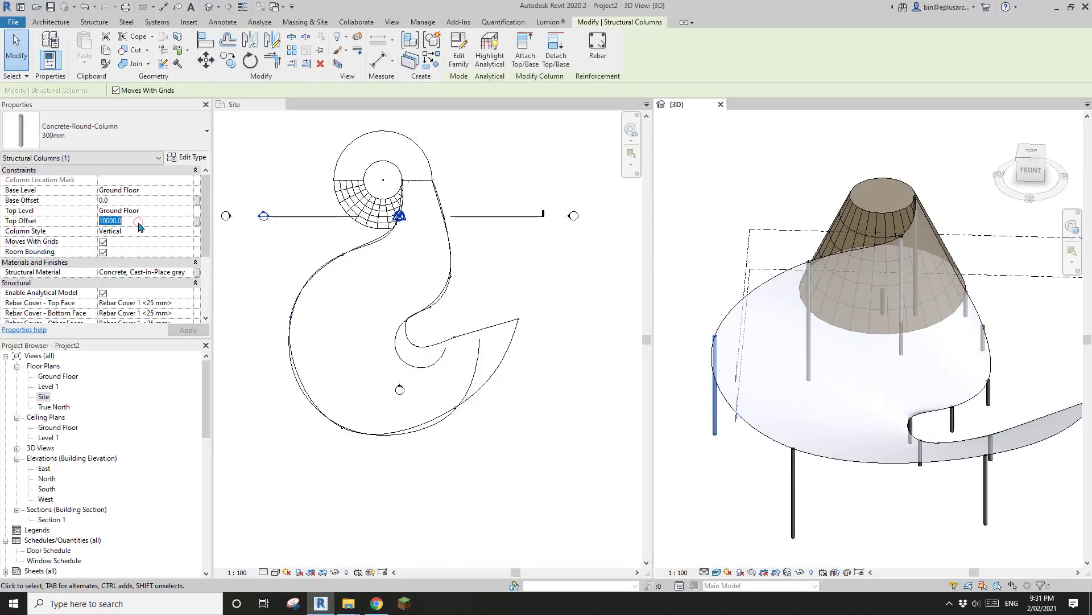
{"action": "middle_click_drag", "start_coordinate": [783, 300], "coordinate": [797, 233]}
{"action": "middle_click_drag", "start_coordinate": [792, 362], "coordinate": [804, 353], "text": "shift"}
{"action": "left_click", "coordinate": [835, 394]}
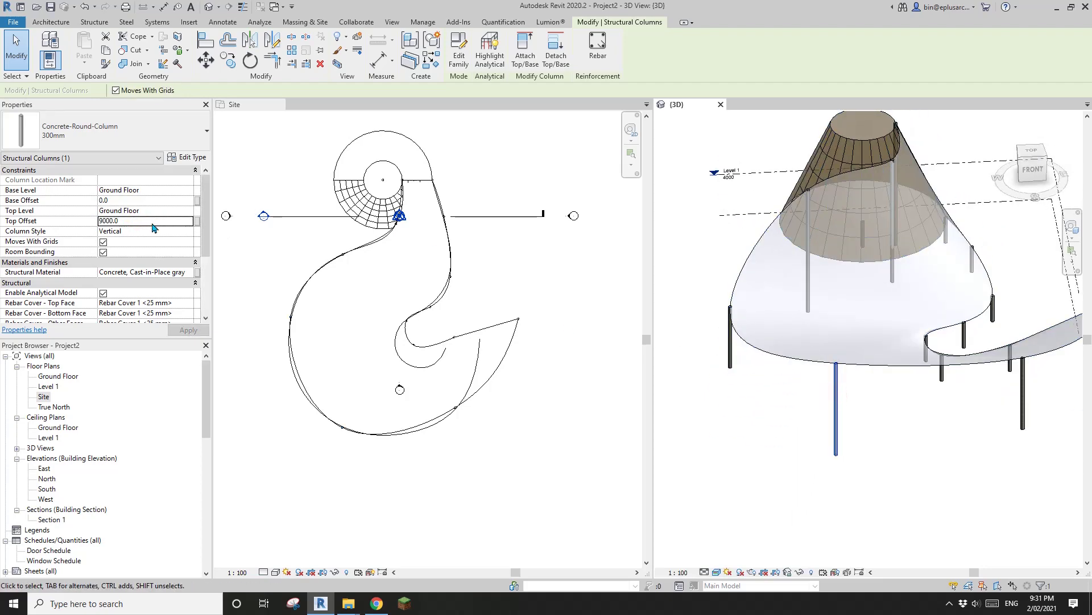
- Set the top offset of the sixth pair's outer column to 5000
{"action": "middle_click_drag", "start_coordinate": [863, 319], "coordinate": [767, 261]}
{"action": "left_click", "coordinate": [928, 336]}
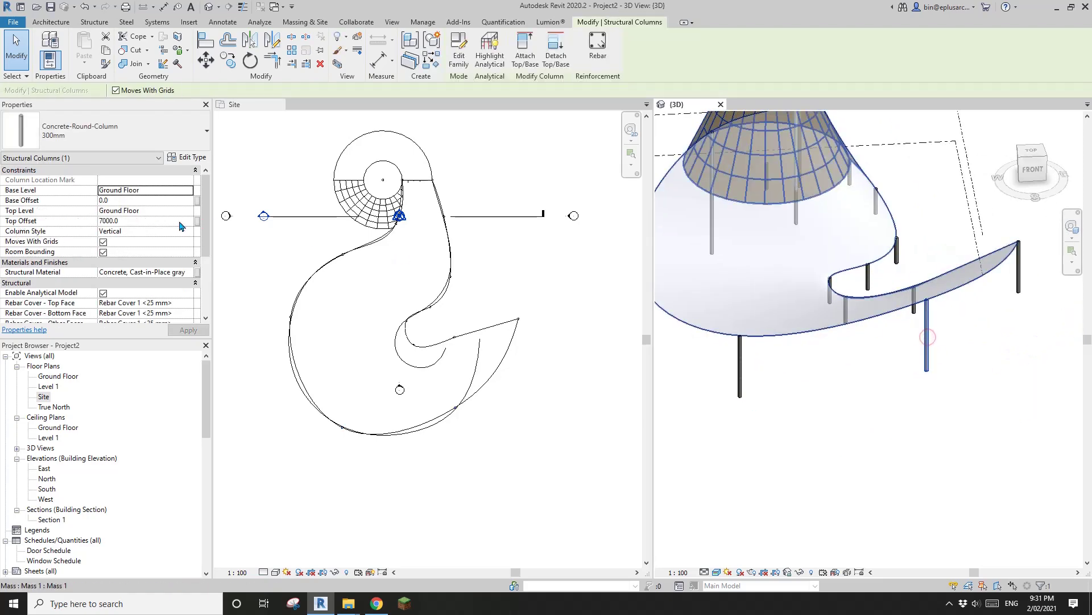
{"action": "left_click", "coordinate": [165, 221]}
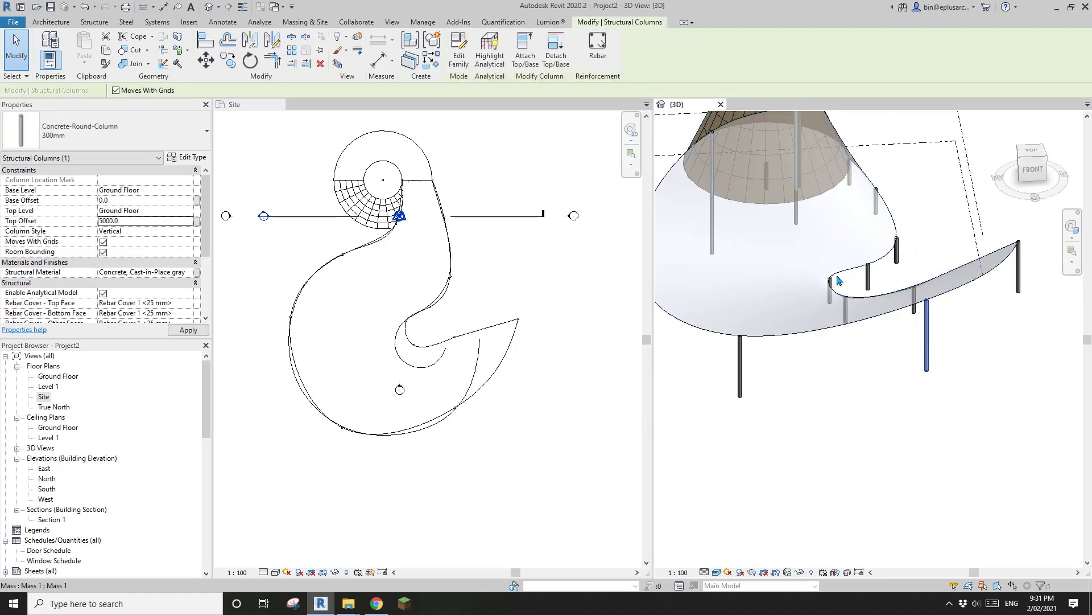
{"action": "left_click", "coordinate": [1047, 304]}
- Set the top offset of the third pair's outer column to 8000
{"action": "middle_click_drag", "start_coordinate": [1050, 304], "coordinate": [884, 196]}
{"action": "scroll", "coordinate": [863, 295], "scroll_direction": "down", "scroll_amount": 2}
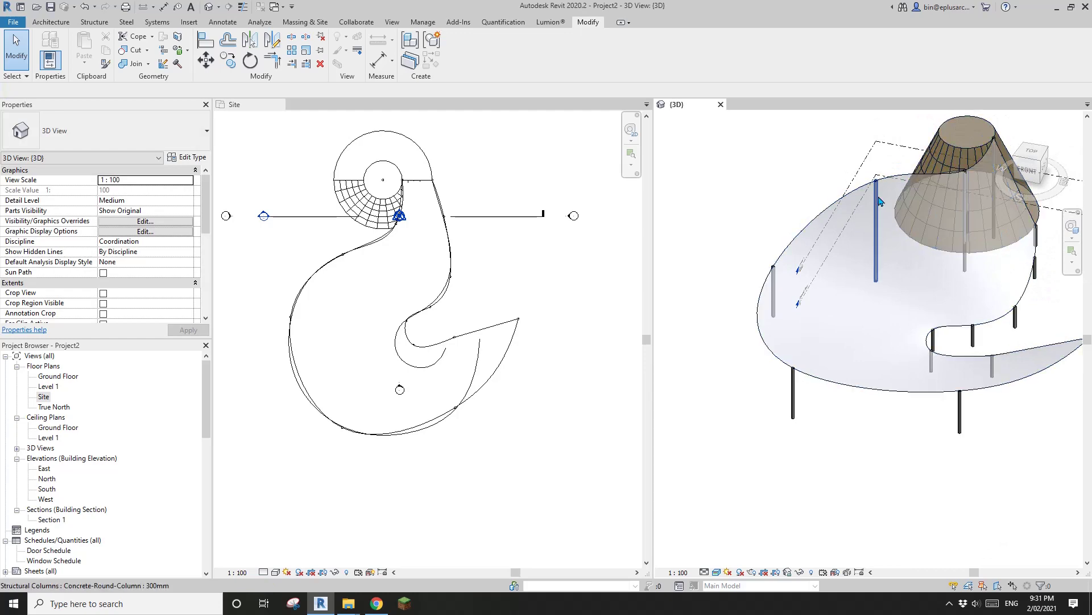
{"action": "left_click", "coordinate": [879, 202]}
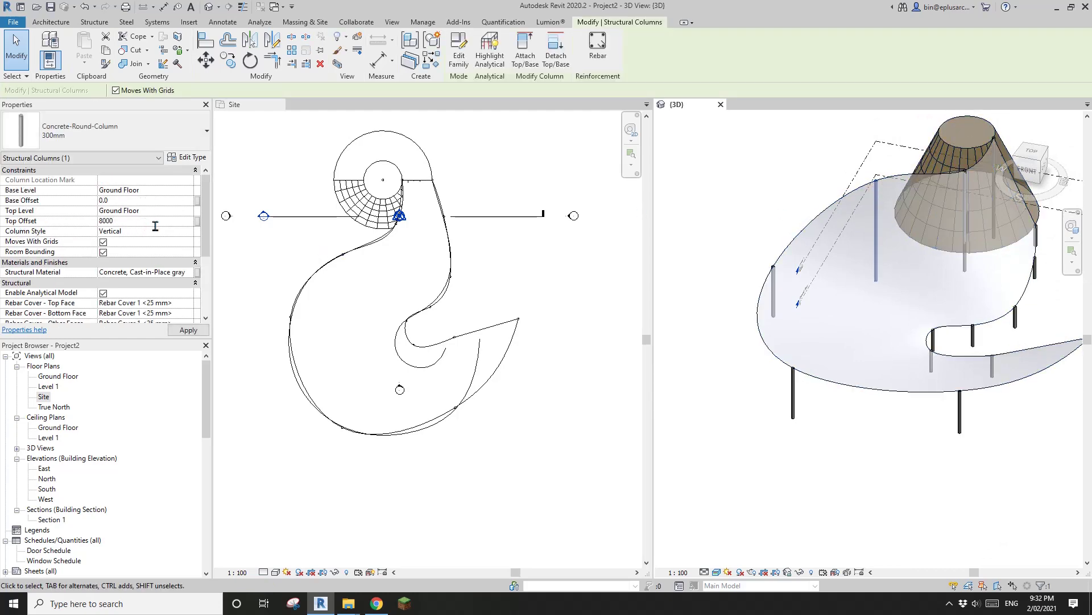
{"action": "left_click", "coordinate": [747, 317]}
- Close the Site floor plan and inspect the canopy and its columns in the enlarged 3D view
{"action": "middle_click_drag", "start_coordinate": [747, 317], "coordinate": [659, 128], "text": "shift"}
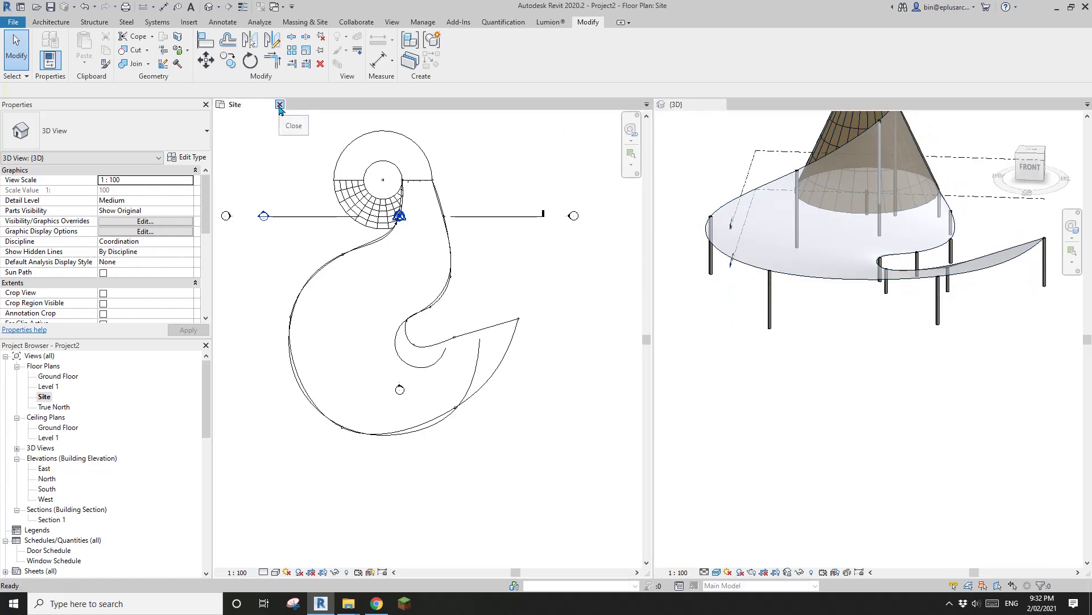
{"action": "left_click", "coordinate": [279, 104]}
{"action": "middle_click_drag", "start_coordinate": [825, 341], "coordinate": [706, 413], "text": "shift"}
{"action": "scroll", "coordinate": [697, 336], "scroll_direction": "up", "scroll_amount": 2}
{"action": "left_click", "coordinate": [616, 316]}
{"action": "middle_click_drag", "start_coordinate": [617, 317], "coordinate": [699, 360]}
{"action": "scroll", "coordinate": [702, 393], "scroll_direction": "down", "scroll_amount": 2}
{"action": "key", "text": "Escape"}
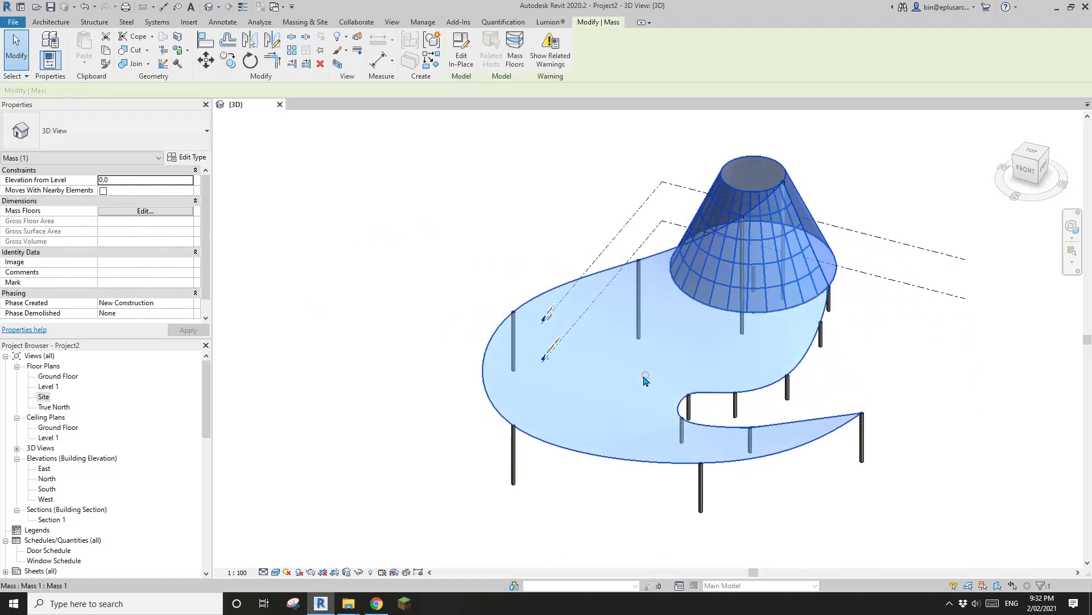
- Edit the mass in place and assign the material named New Material to the canopy form
{"action": "left_click", "coordinate": [645, 375]}
{"action": "middle_click_drag", "start_coordinate": [277, 290], "coordinate": [261, 291]}
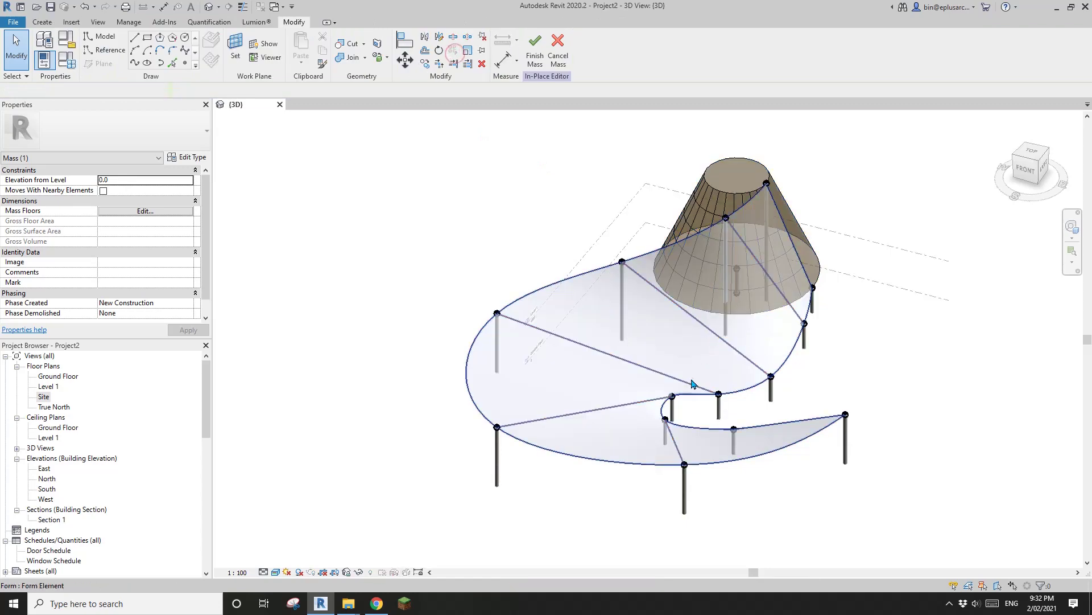
{"action": "left_click", "coordinate": [660, 343]}
{"action": "left_click", "coordinate": [164, 212]}
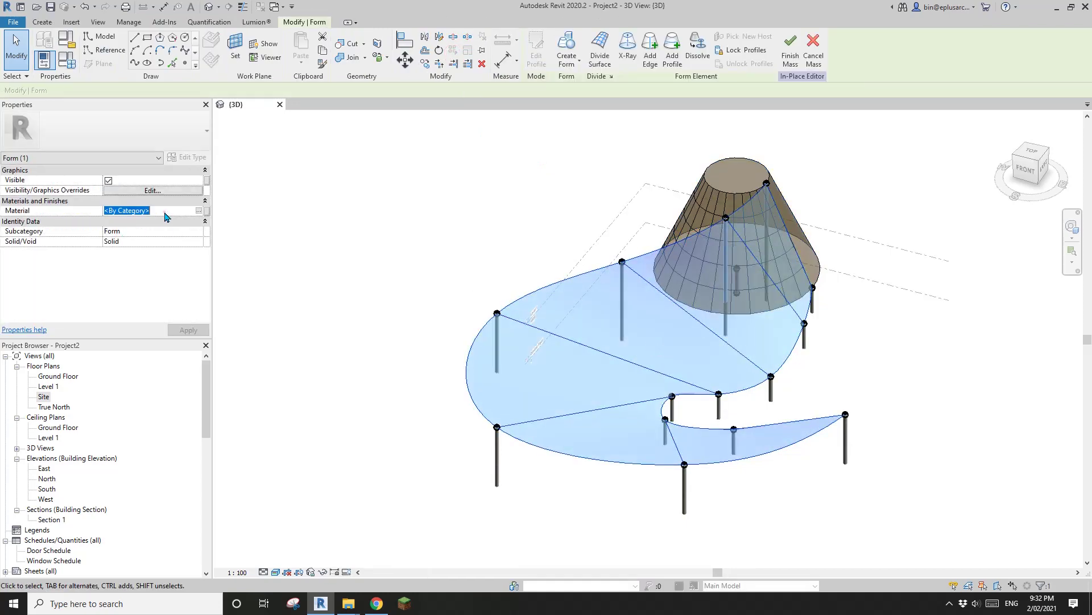
{"action": "left_click", "coordinate": [199, 211]}
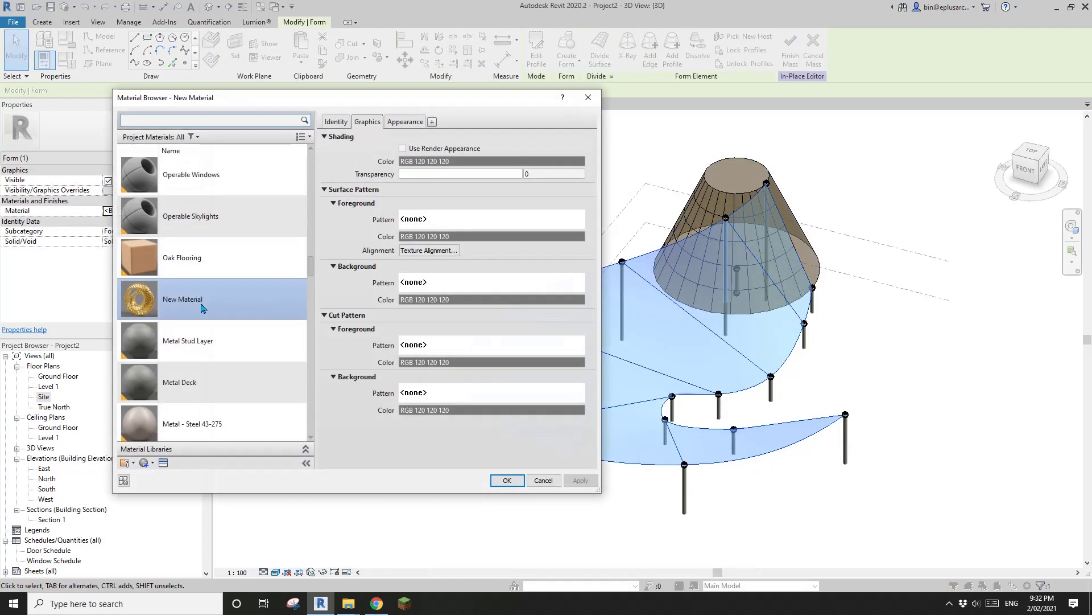
{"action": "left_click", "coordinate": [508, 480]}
{"action": "scroll", "coordinate": [825, 364], "scroll_direction": "up", "scroll_amount": 3}
{"action": "left_click", "coordinate": [985, 373]}
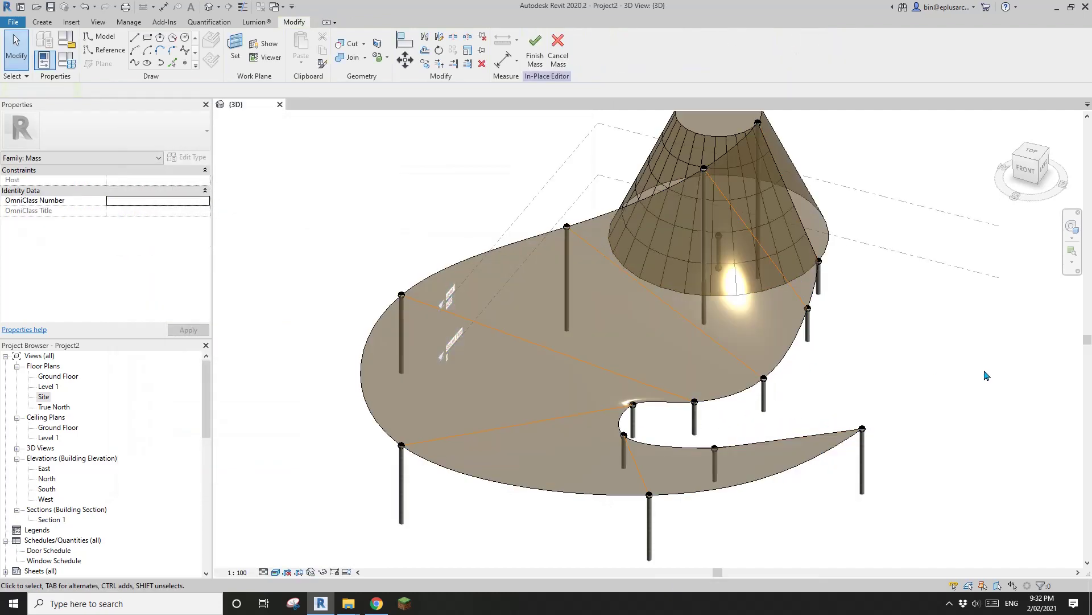
- Divide the canopy's top surface into a UV grid within the in-place mass
{"action": "middle_click_drag", "start_coordinate": [748, 332], "coordinate": [620, 334], "text": "shift"}
{"action": "left_click", "coordinate": [619, 334]}
{"action": "left_click", "coordinate": [600, 55]}
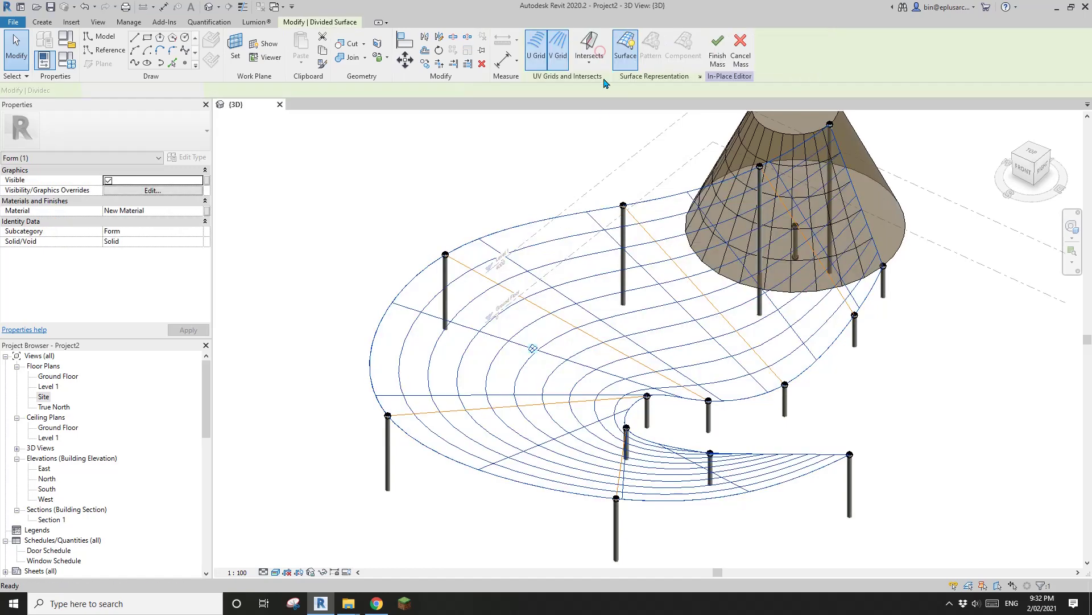
{"action": "middle_click_drag", "start_coordinate": [575, 288], "coordinate": [592, 330], "text": "shift"}
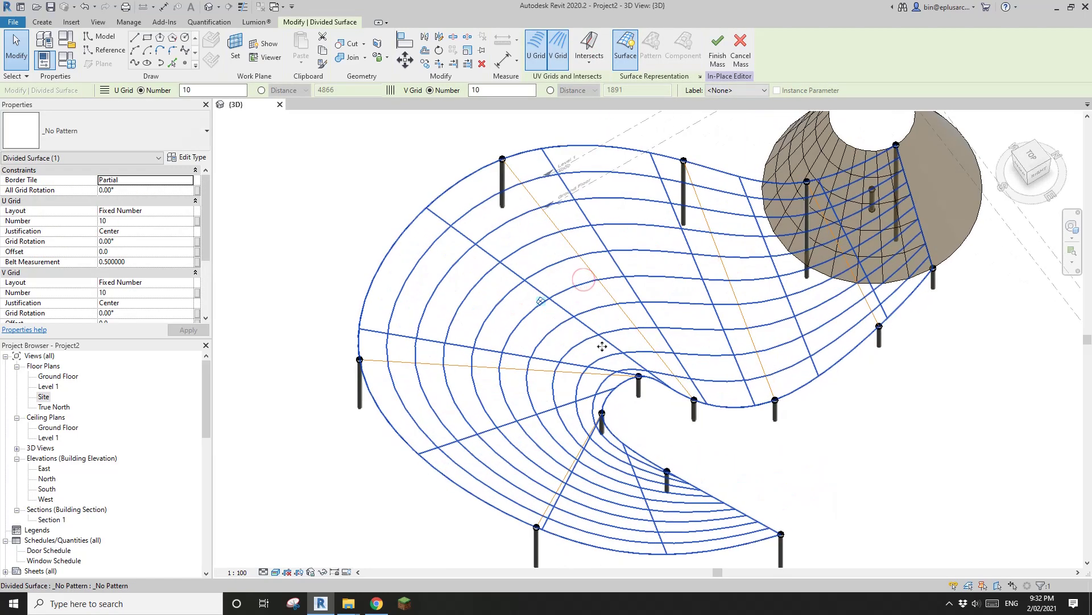
- Set the canopy's divided surface to a U grid number of 20 and a V grid number of 6
{"action": "left_click", "coordinate": [164, 211]}
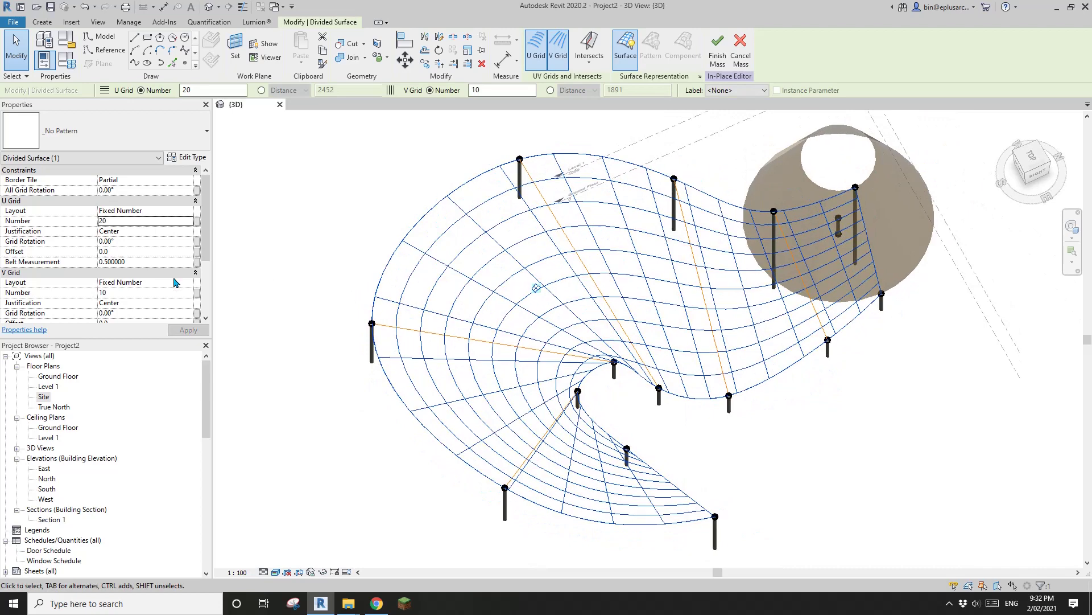
{"action": "left_click", "coordinate": [141, 294]}
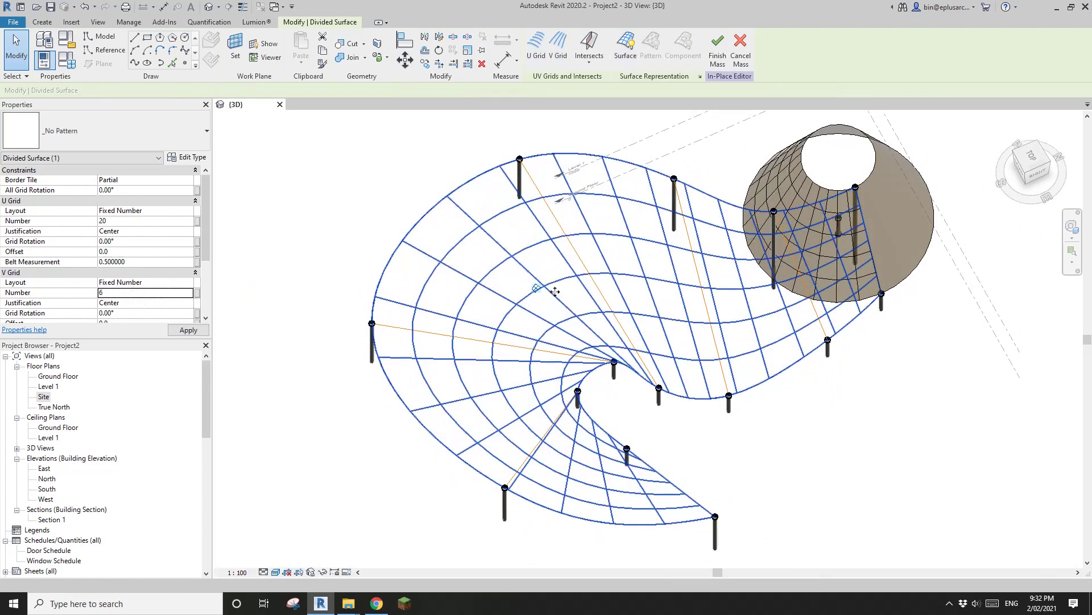
{"action": "scroll", "coordinate": [612, 306], "scroll_direction": "down", "scroll_amount": 1}
{"action": "middle_click_drag", "start_coordinate": [597, 293], "coordinate": [585, 293], "text": "shift"}
- Apply the Family3 rectangle panel type to the canopy's divided surface
{"action": "left_click", "coordinate": [585, 292]}
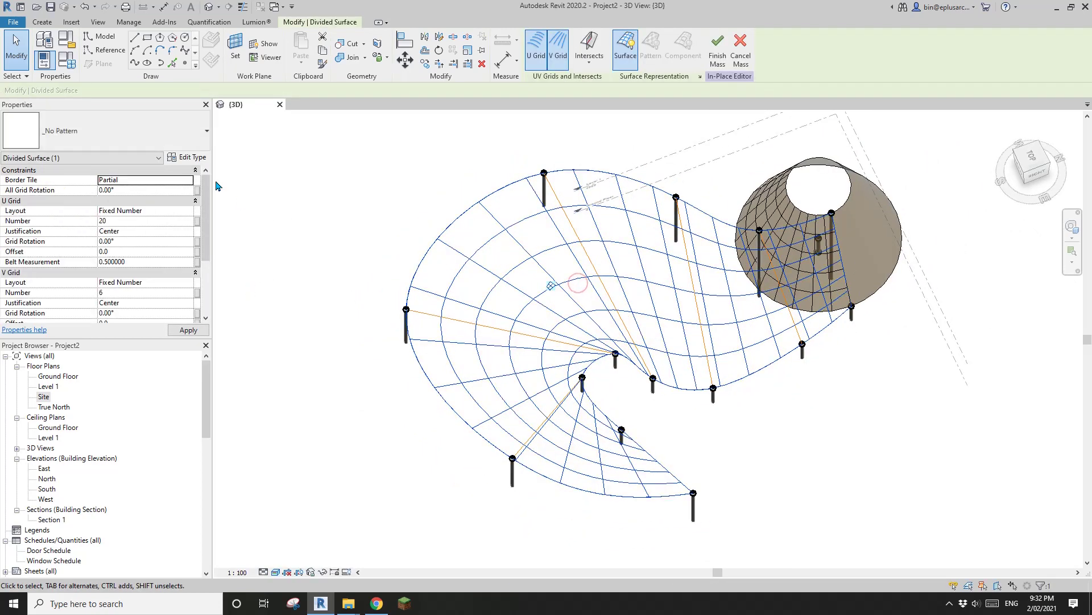
{"action": "left_click", "coordinate": [161, 137]}
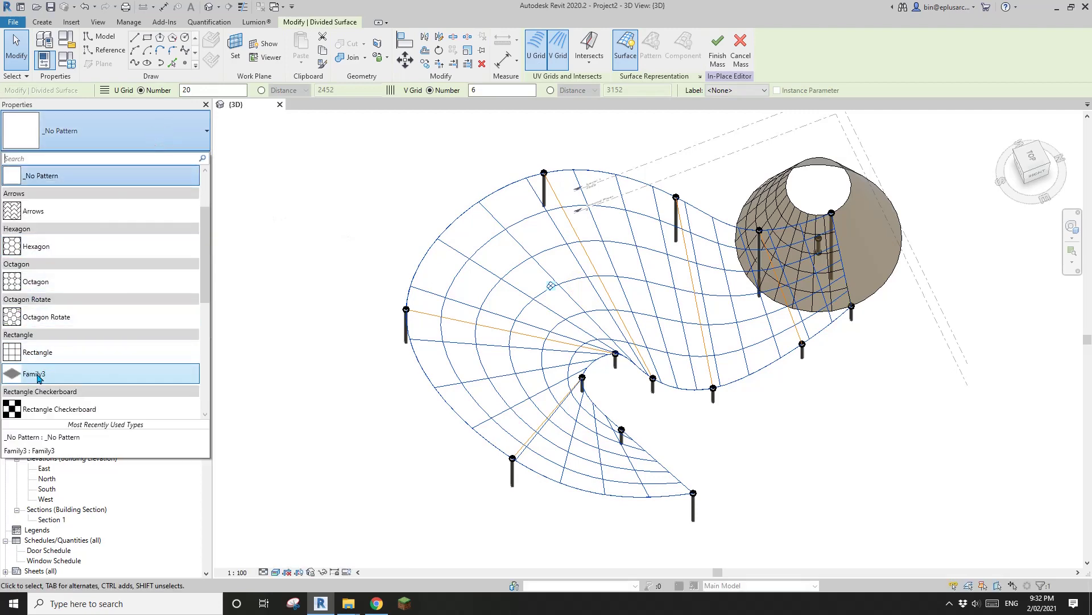
{"action": "left_click", "coordinate": [35, 374]}
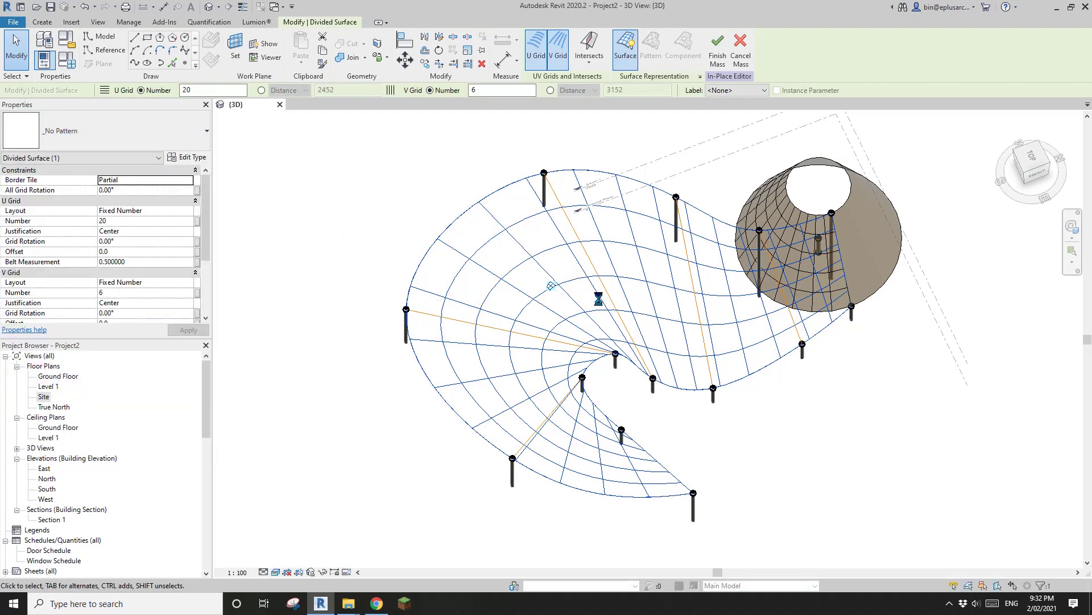
{"action": "scroll", "coordinate": [767, 207], "scroll_direction": "up", "scroll_amount": 2}
{"action": "key", "text": "Escape"}
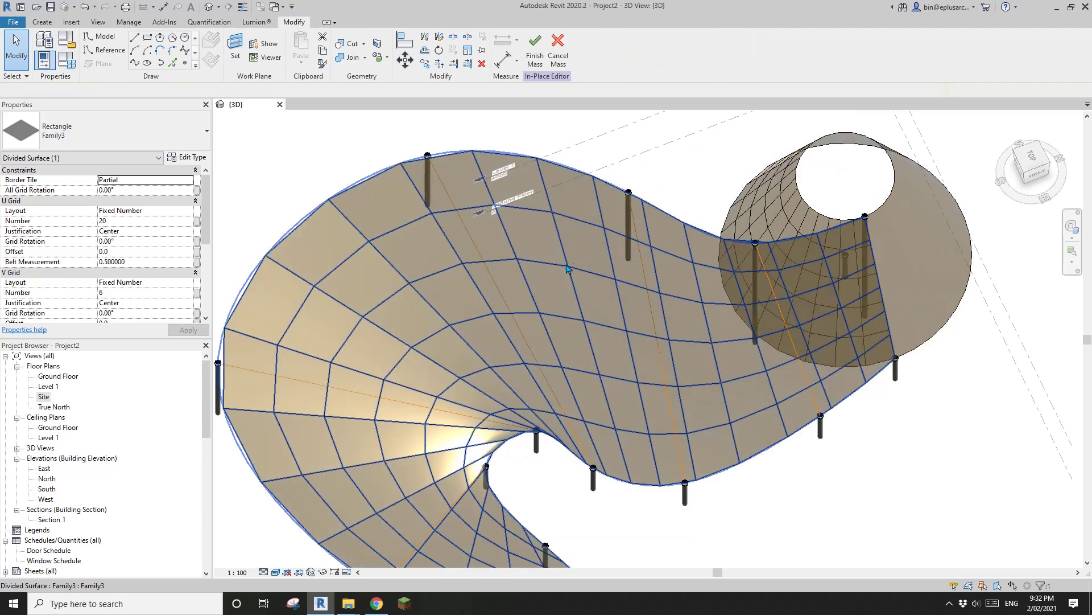
{"action": "key", "text": "Escape"}
{"action": "scroll", "coordinate": [567, 269], "scroll_direction": "down", "scroll_amount": 4}
{"action": "middle_click_drag", "start_coordinate": [567, 268], "coordinate": [566, 398], "text": "shift"}
- Compare the canopy with the Expo 2020 Opportunity Pavilion photo in Chrome, return to Revit and finish the in-place mass edit
{"action": "left_click", "coordinate": [378, 606]}
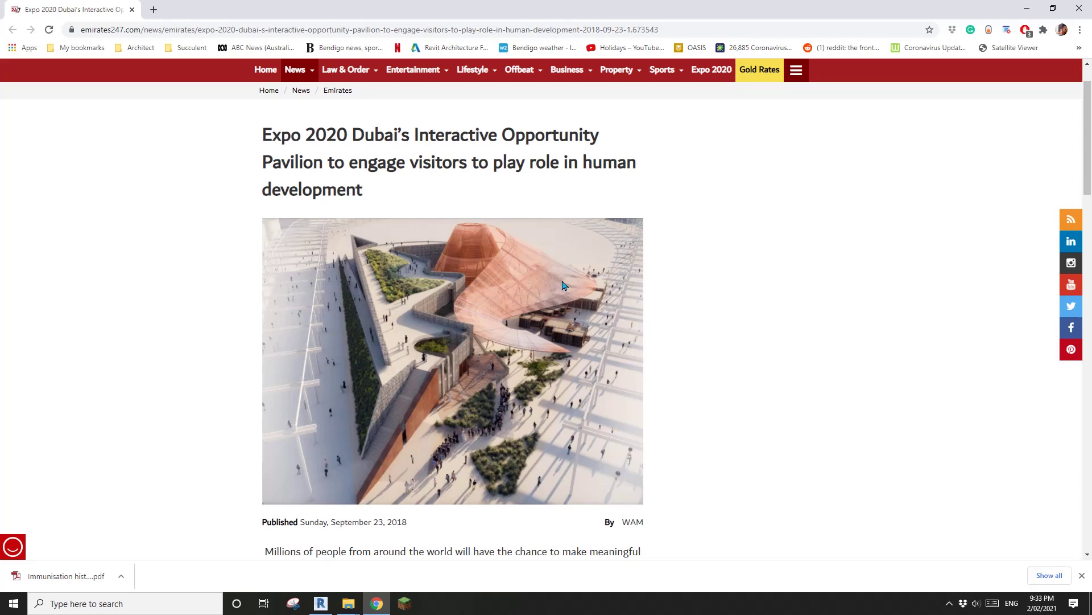
{"action": "left_click", "coordinate": [323, 608]}
{"action": "middle_click_drag", "start_coordinate": [649, 322], "coordinate": [646, 410]}
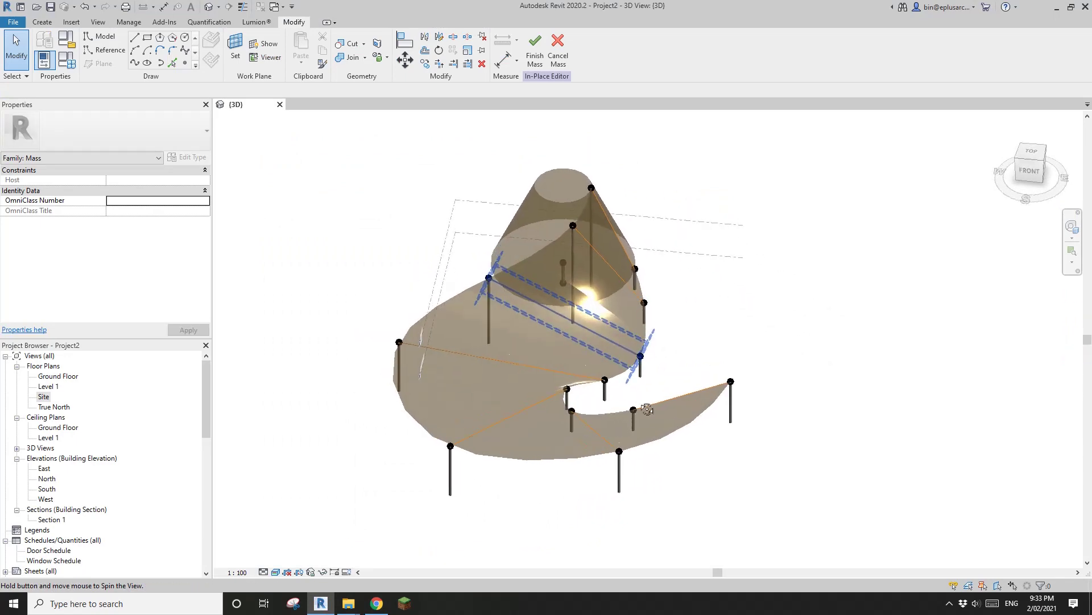
{"action": "left_click", "coordinate": [535, 55]}
{"action": "middle_click_drag", "start_coordinate": [658, 312], "coordinate": [605, 357], "text": "shift"}
{"action": "middle_click_drag", "start_coordinate": [608, 308], "coordinate": [597, 308], "text": "shift"}
{"action": "scroll", "coordinate": [702, 269], "scroll_direction": "up", "scroll_amount": 1}
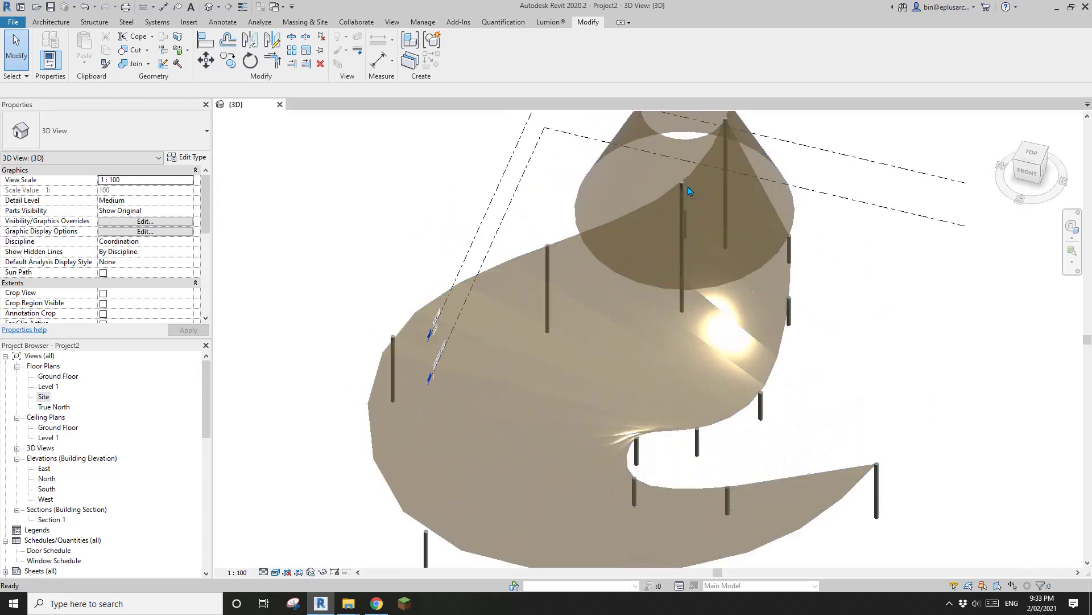
- Set the top offset of the tall column in front of the cone to 10000
{"action": "left_click", "coordinate": [702, 269]}
{"action": "scroll", "coordinate": [660, 176], "scroll_direction": "up", "scroll_amount": 2}
{"action": "middle_click_drag", "start_coordinate": [660, 177], "coordinate": [622, 251]}
{"action": "key", "text": "Escape"}
{"action": "scroll", "coordinate": [621, 251], "scroll_direction": "up", "scroll_amount": 3}
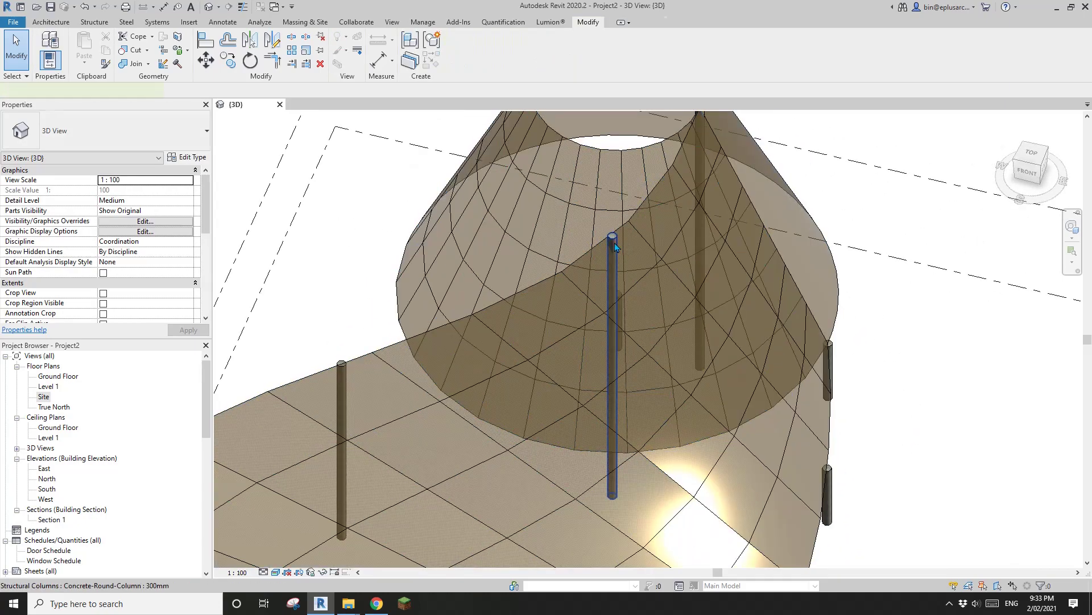
{"action": "left_click", "coordinate": [621, 252]}
{"action": "key", "text": "Escape"}
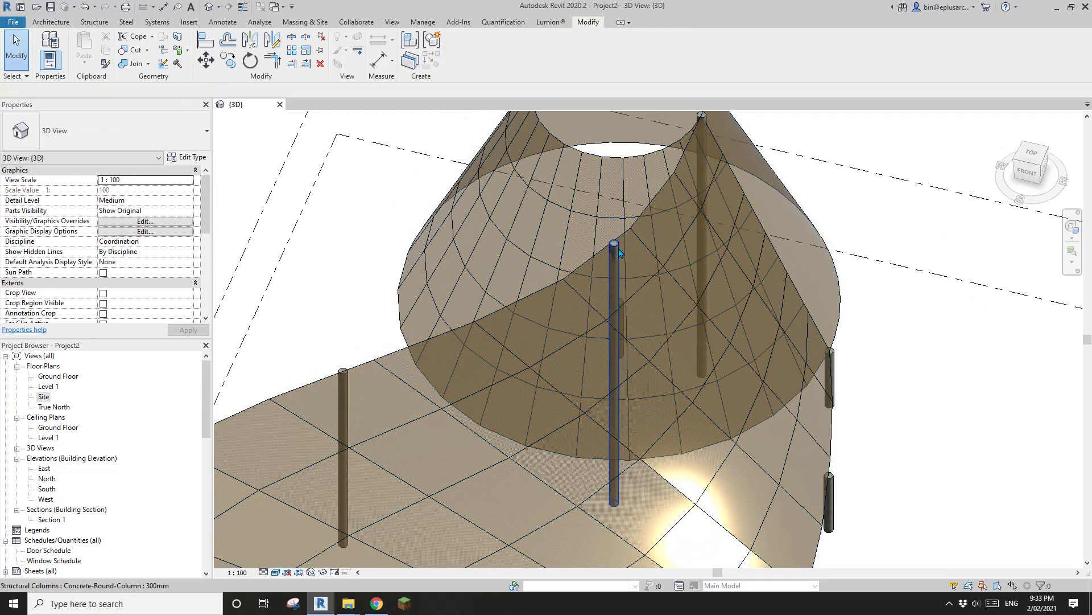
{"action": "left_click", "coordinate": [621, 252]}
{"action": "left_click", "coordinate": [140, 222]}
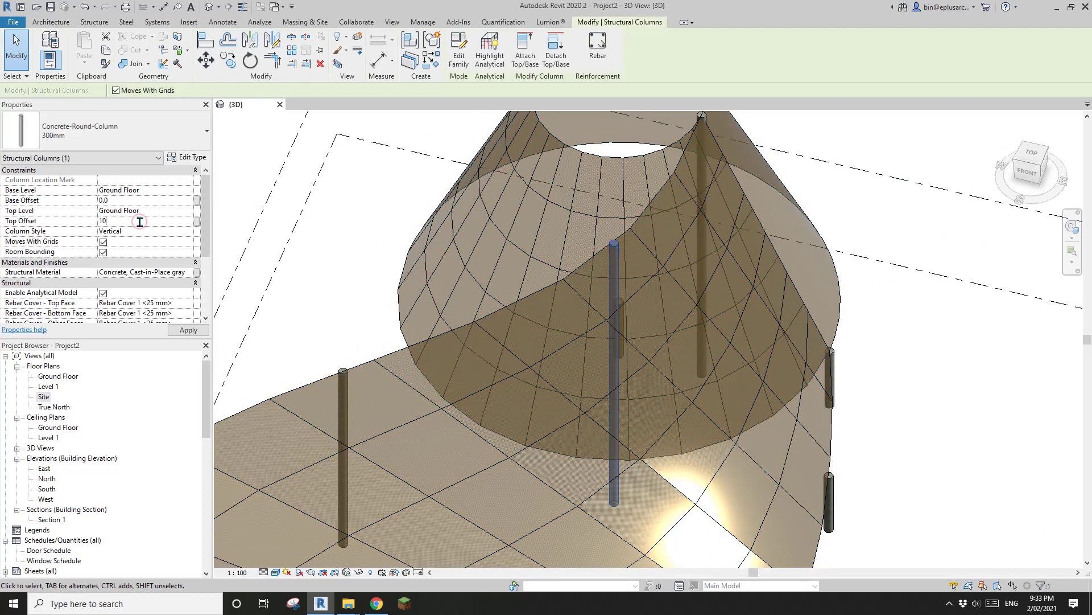
{"action": "type", "text": "10000"}
{"action": "key", "text": "Return"}
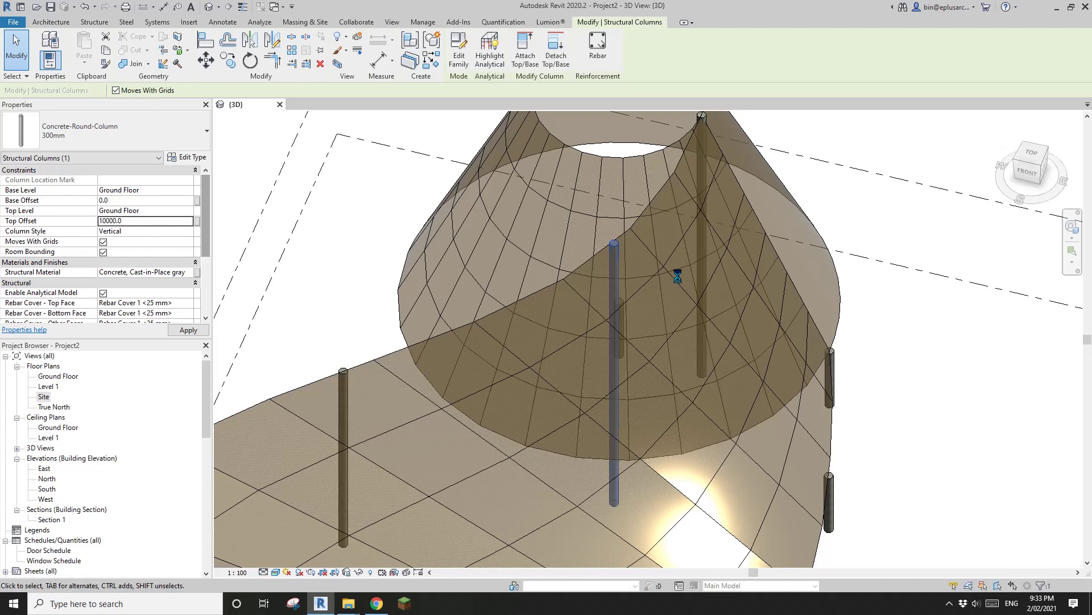
{"action": "key", "text": "Escape"}
- Delete all the 300mm round concrete columns beneath the canopy
{"action": "middle_click_drag", "start_coordinate": [677, 354], "coordinate": [705, 427], "text": "shift"}
{"action": "left_click", "coordinate": [657, 414]}
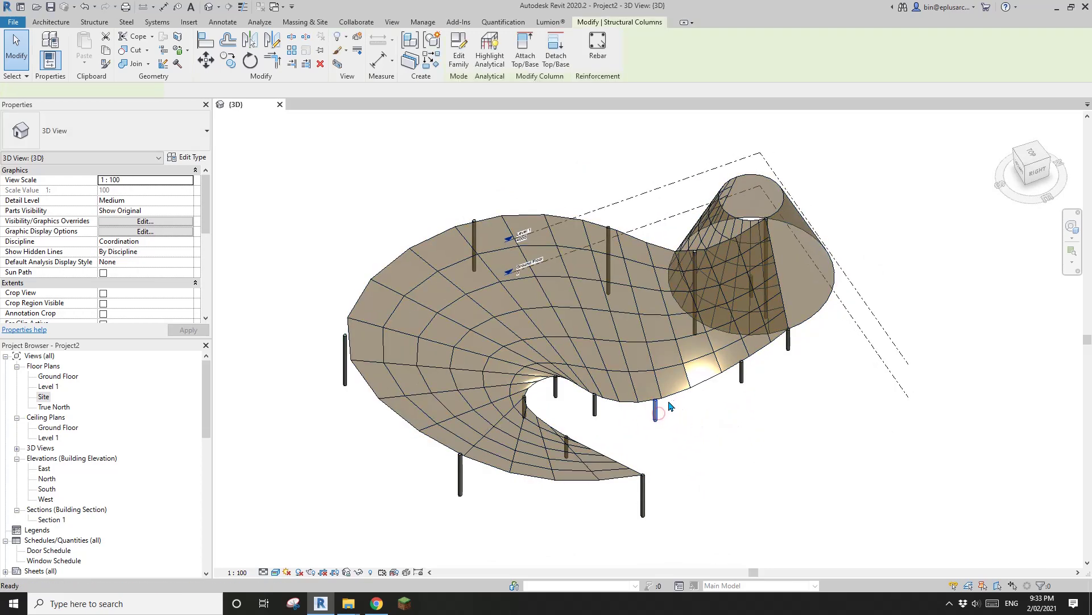
{"action": "key", "text": "Delete"}
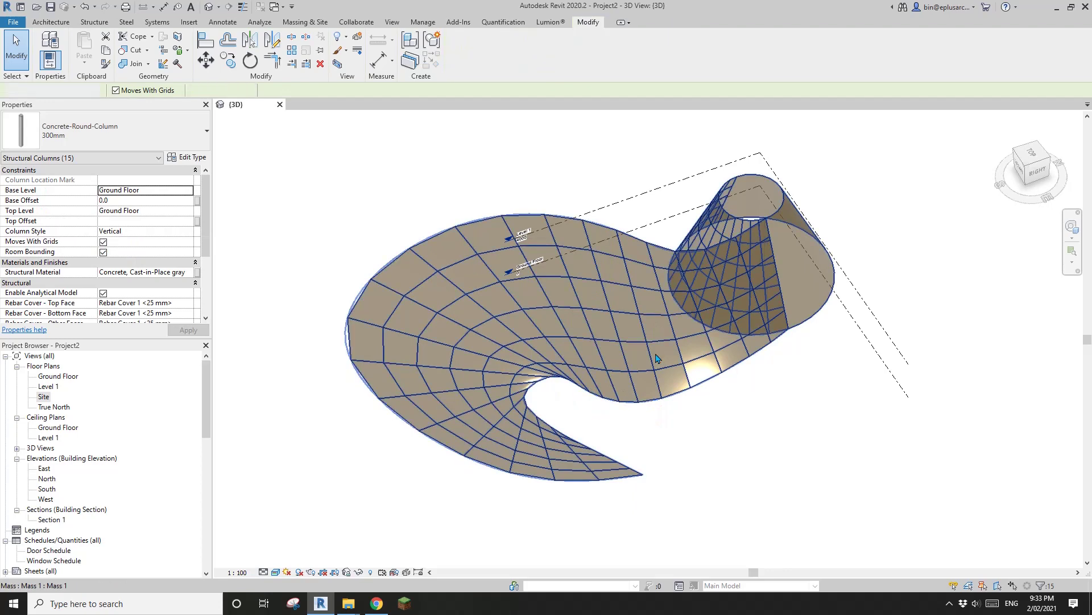
{"action": "middle_click_drag", "start_coordinate": [670, 428], "coordinate": [671, 449]}
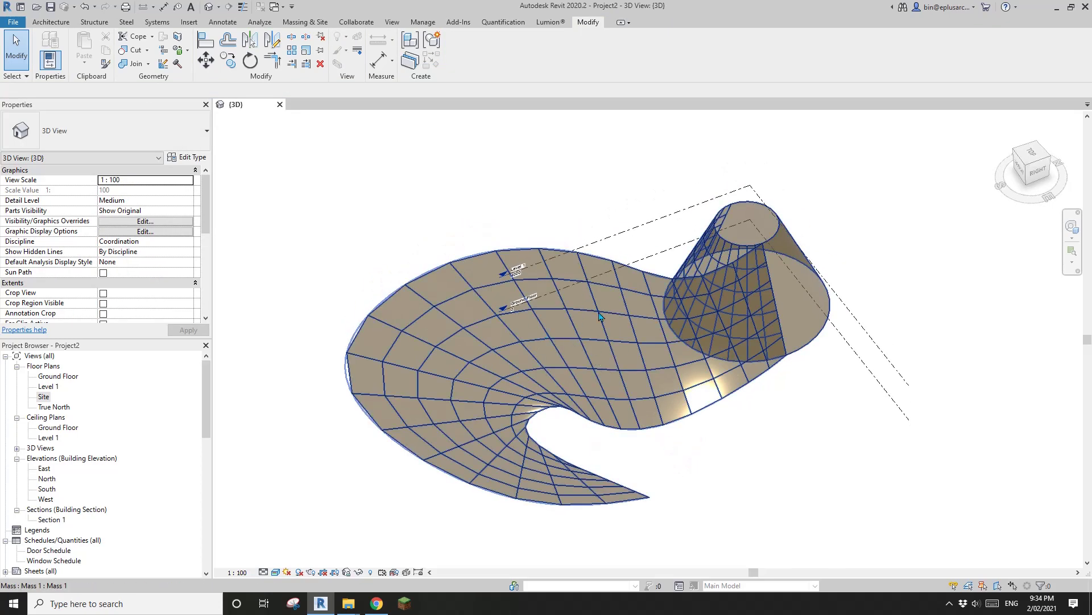
{"action": "middle_click_drag", "start_coordinate": [662, 433], "coordinate": [677, 435], "text": "shift"}
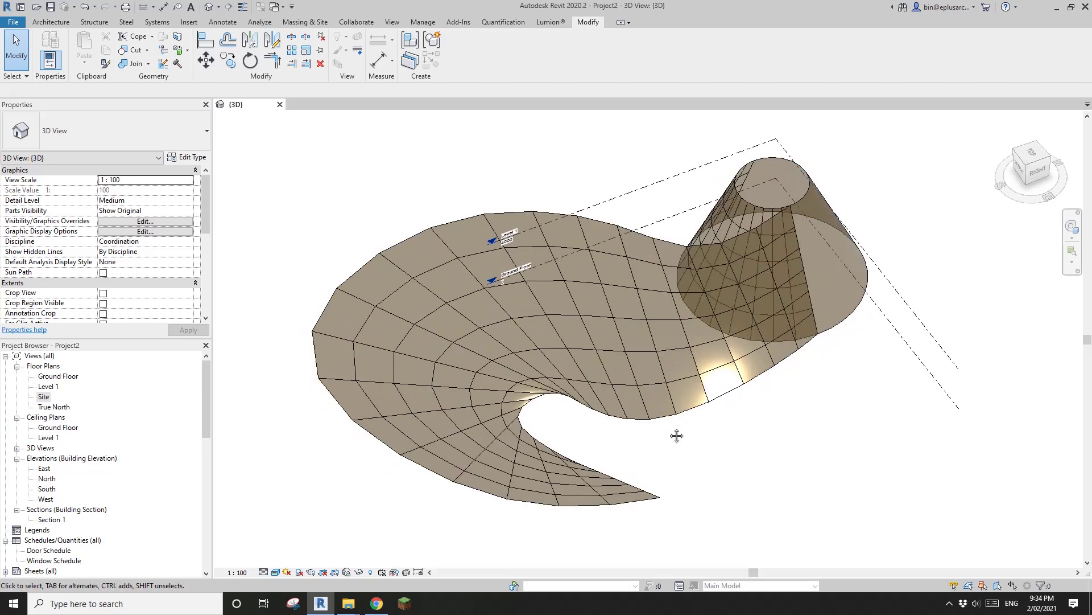